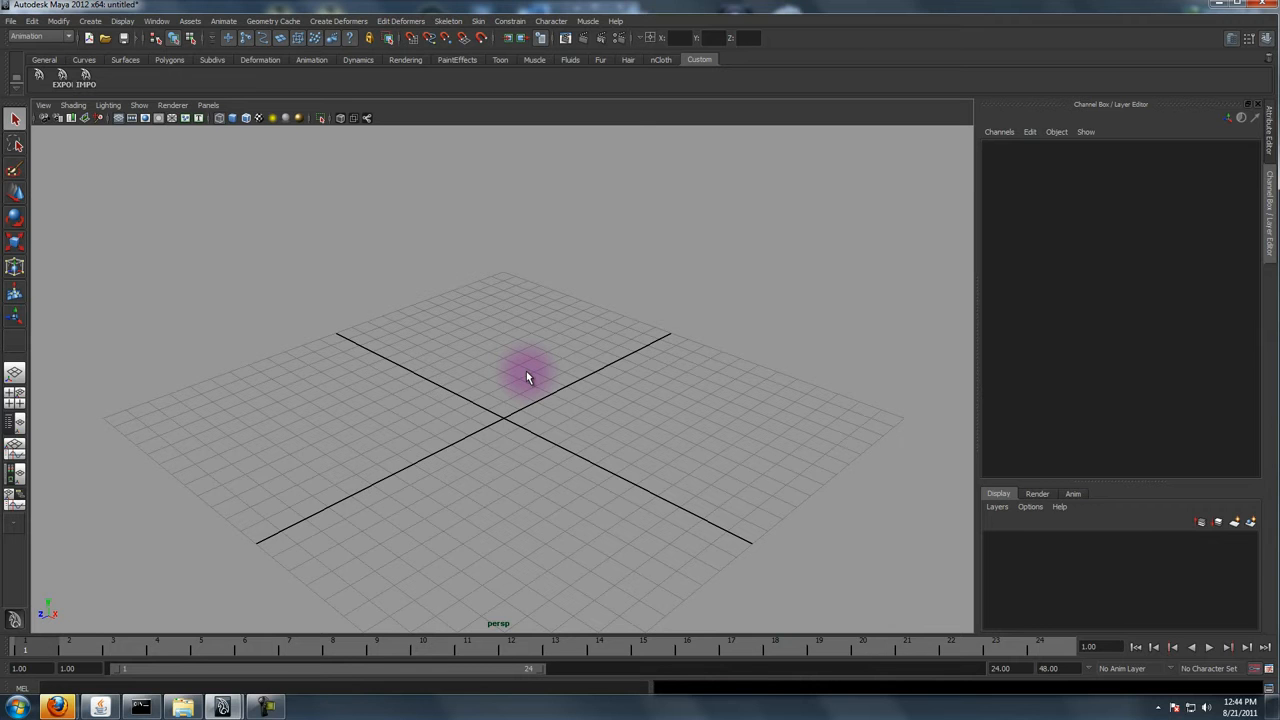
- Open the scene fbxTest_ranim_robot_v001.mb from the ROBOT folder on the Desktop, discarding changes to the untitled scene
left_click(12, 21)
left_click(30, 48)
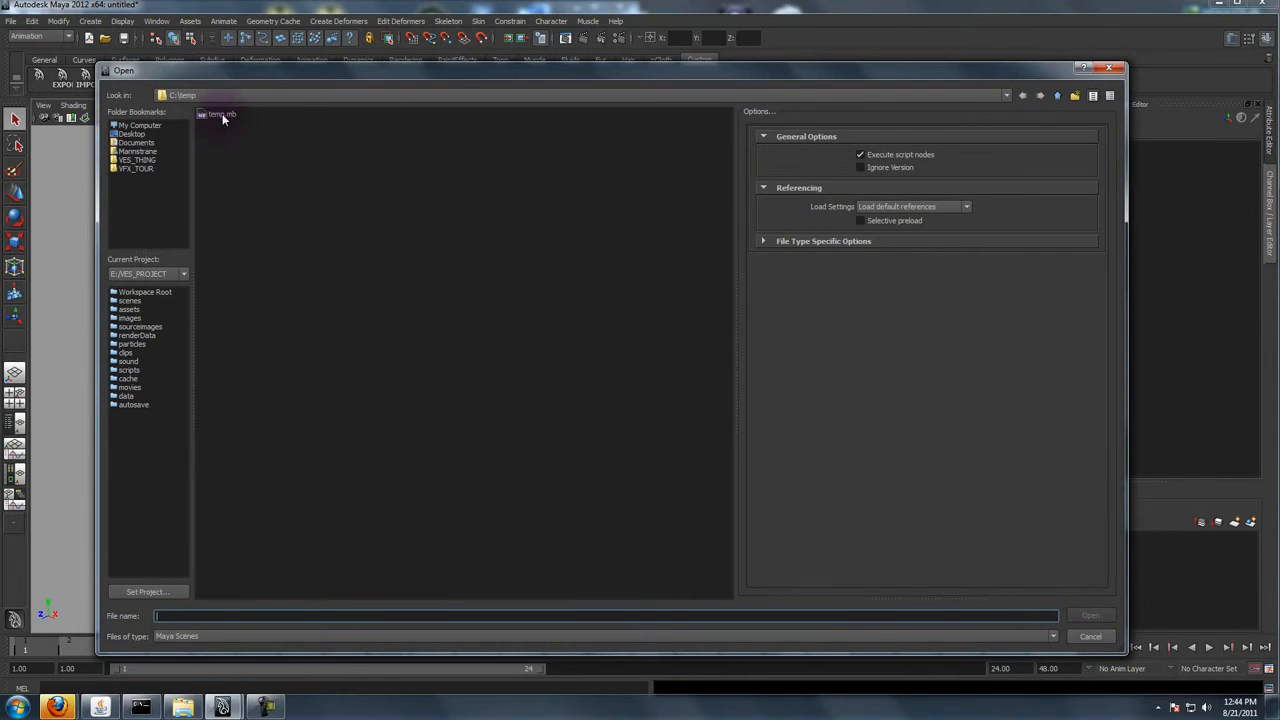
left_click(147, 138)
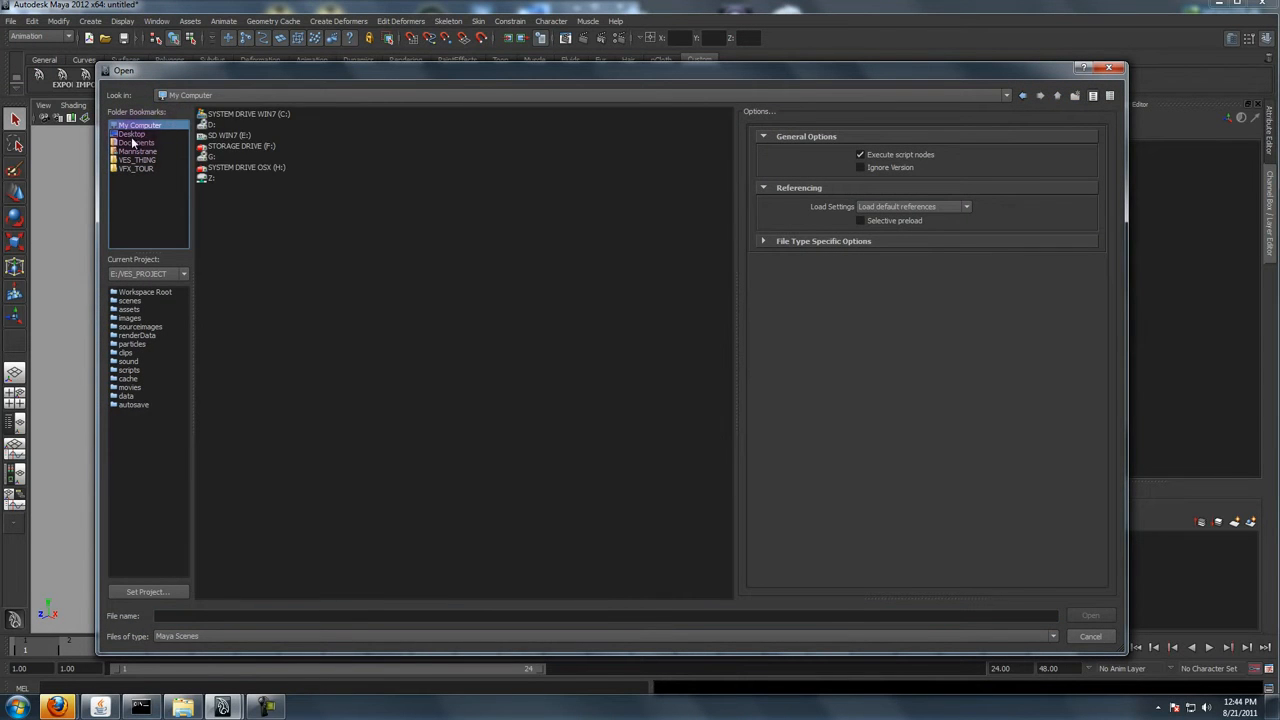
left_click(133, 134)
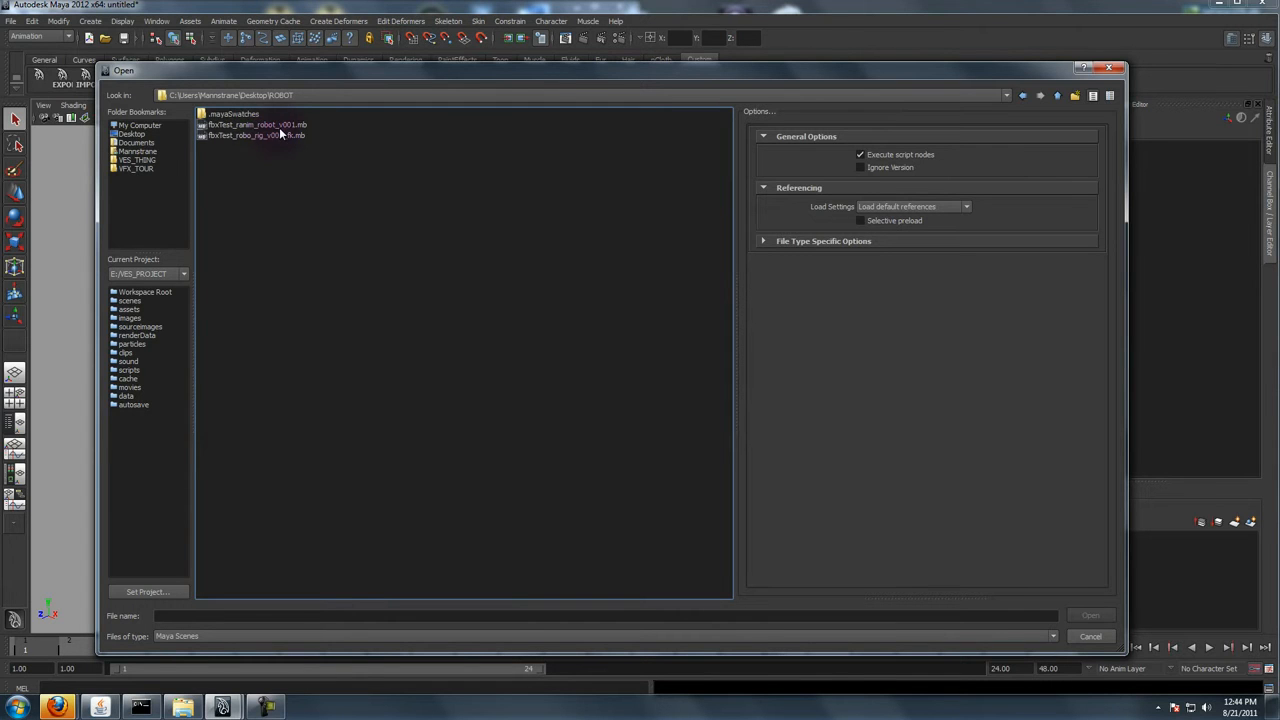
double_click(268, 126)
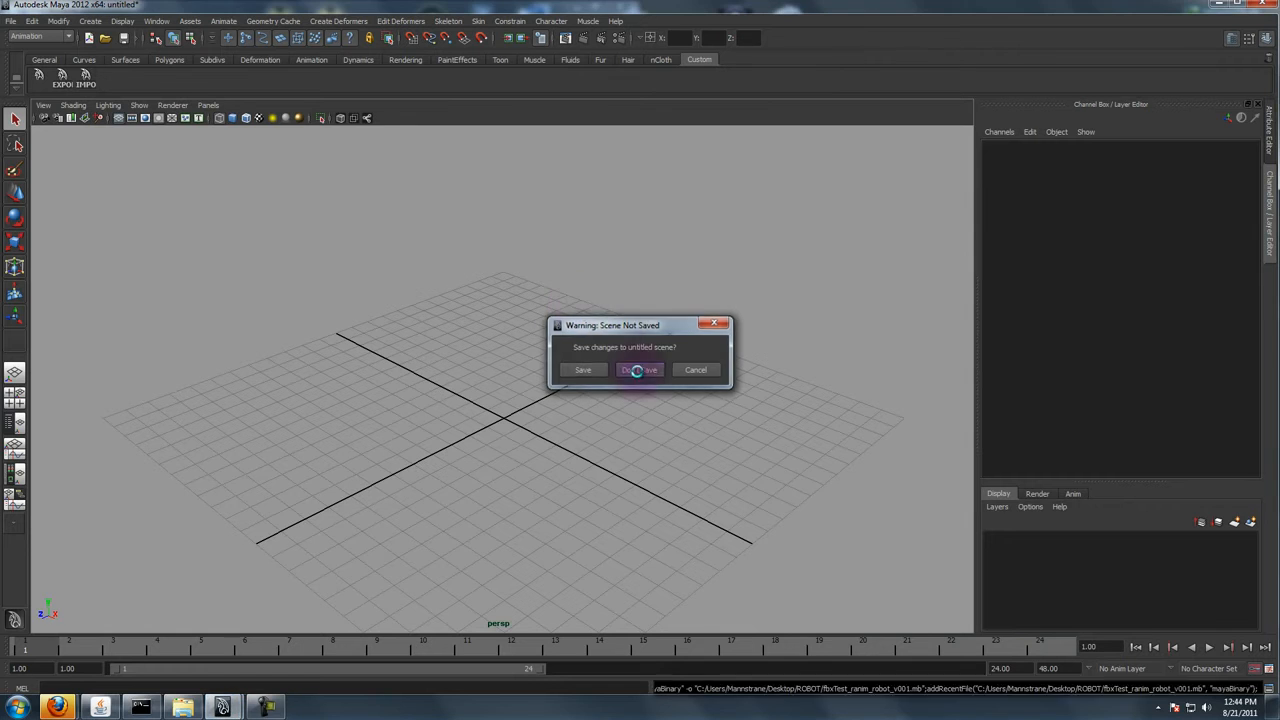
left_click(638, 371)
- Scrub the robot animation up to frame 218 and examine the poses from several angles
left_click_drag(529, 466, 449, 443, "alt")
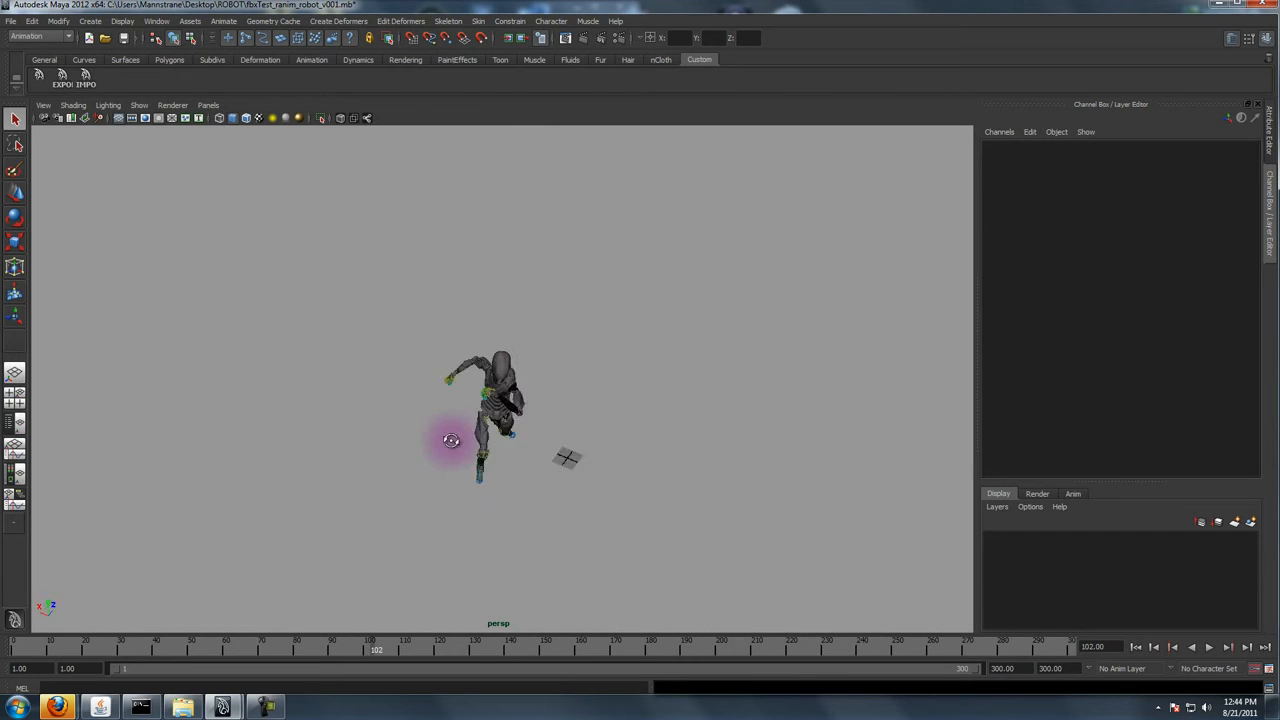
right_click_drag(449, 443, 634, 491, "alt")
left_click_drag(634, 491, 595, 480, "alt")
mouse_move(392, 648)
left_mouse_down()
mouse_move(601, 648)
mouse_move(32, 646)
mouse_move(143, 642)
mouse_move(214, 616)
mouse_move(376, 624)
mouse_move(410, 613)
left_mouse_up()
left_click_drag(488, 575, 429, 443, "alt")
right_click_drag(429, 443, 603, 500, "alt")
left_click_drag(603, 500, 540, 458, "alt")
left_click_drag(1064, 657, 785, 655)
left_click_drag(735, 516, 473, 483, "alt")
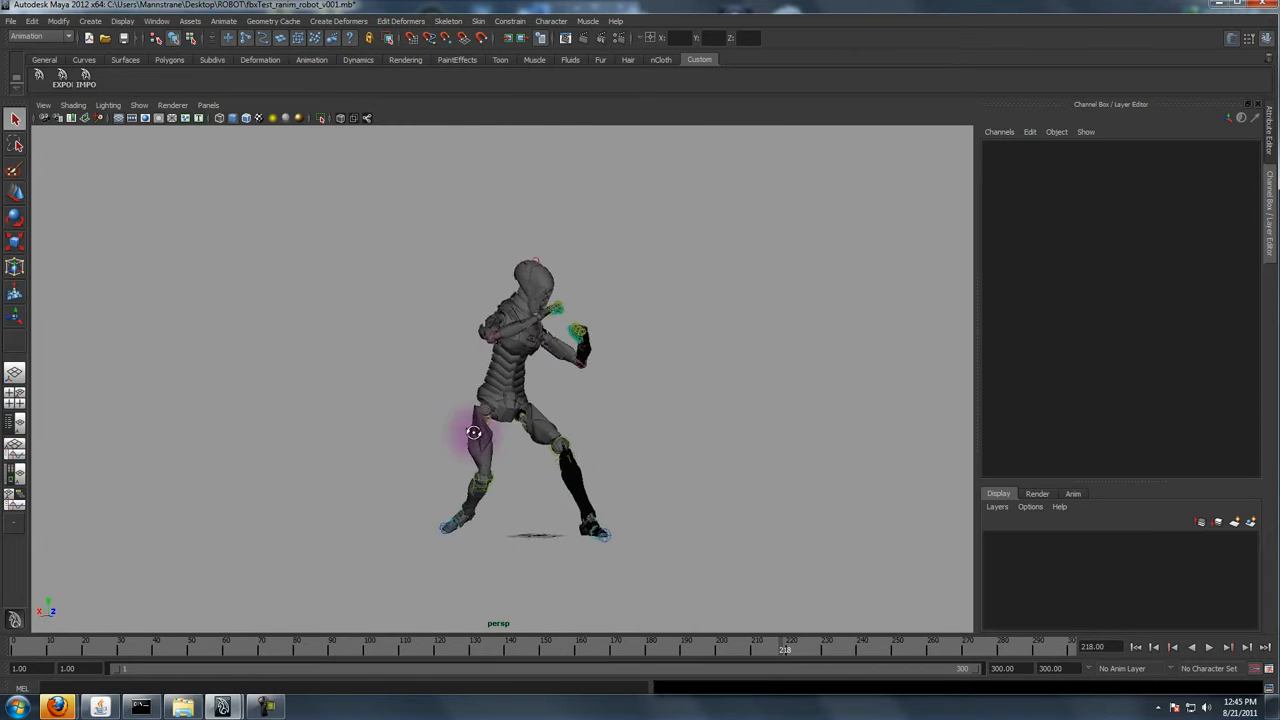
- Scrub back to frame 153 and on to frame 194, examining the robot's poses up close and at full height
left_click_drag(900, 652, 493, 681)
left_click_drag(420, 658, 553, 652)
left_click_drag(571, 409, 586, 438, "alt")
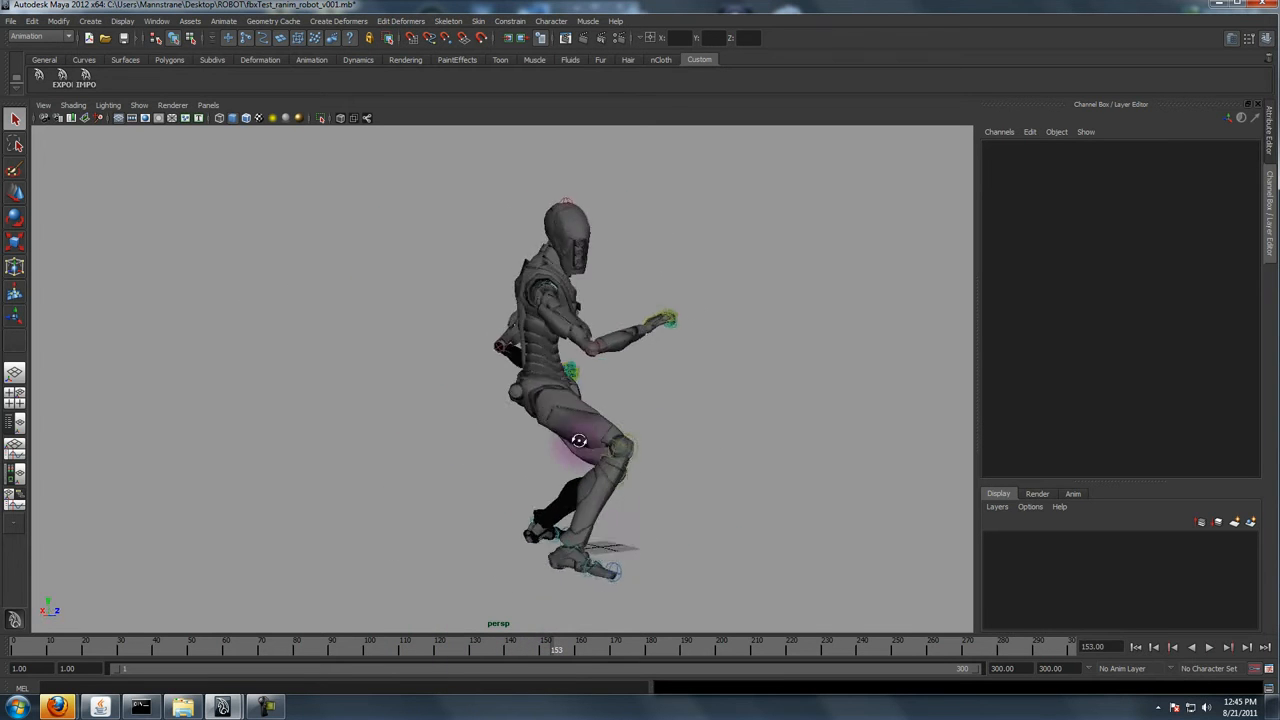
right_click_drag(521, 370, 497, 403, "alt")
left_click_drag(497, 403, 565, 500, "alt")
left_click_drag(547, 650, 702, 663)
middle_click_drag(601, 446, 564, 315, "alt")
right_click_drag(564, 315, 382, 280, "alt")
left_click_drag(382, 280, 466, 354, "alt")
right_click_drag(466, 354, 470, 430, "alt")
left_click_drag(470, 430, 392, 538, "alt")
right_click_drag(392, 538, 257, 303, "alt")
left_click_drag(257, 303, 443, 357, "alt")
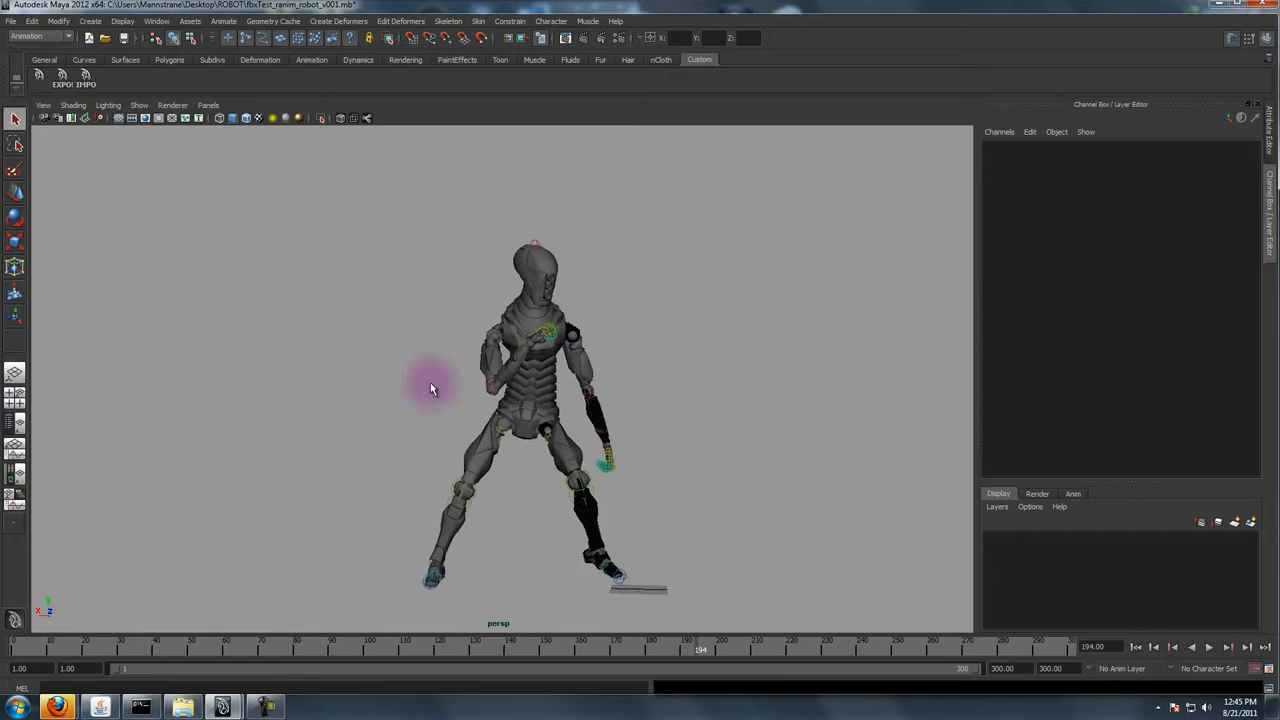
key("space")
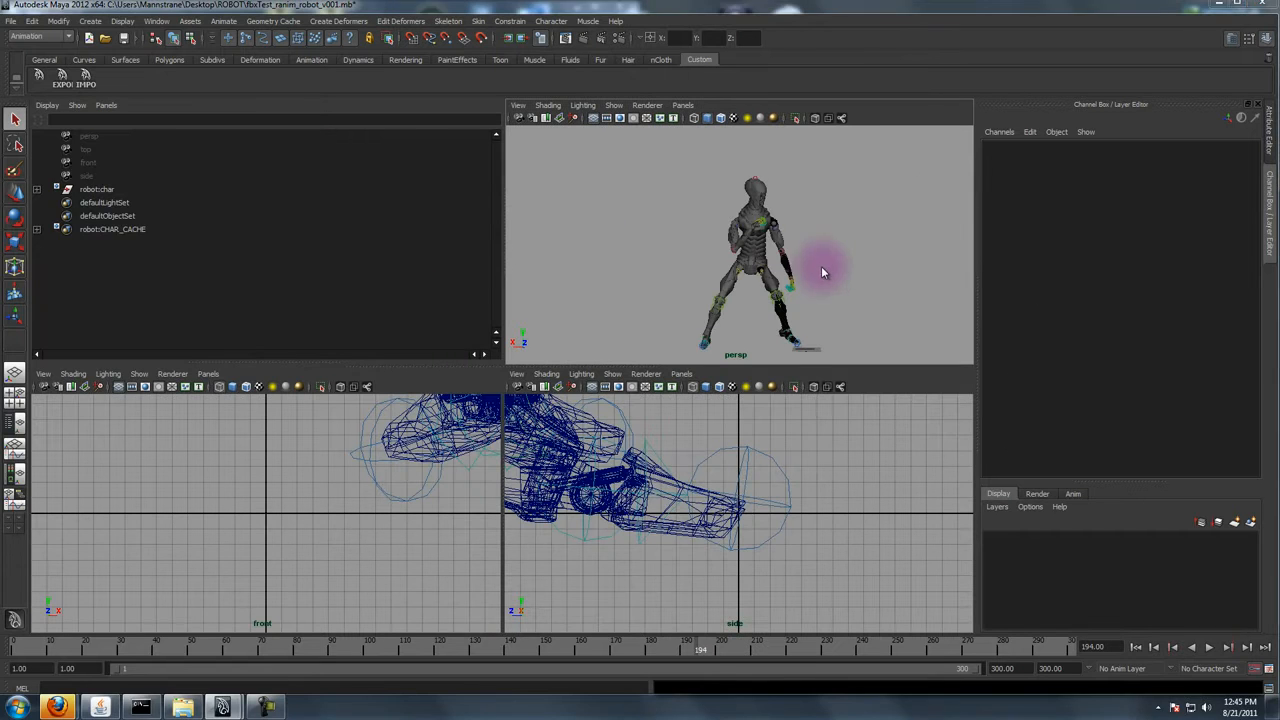
key("space")
- Open the scene fbxTest_robo_rig_v001_fk.mb from the ROBOT folder without saving the current scene
left_click(11, 21)
left_click(27, 53)
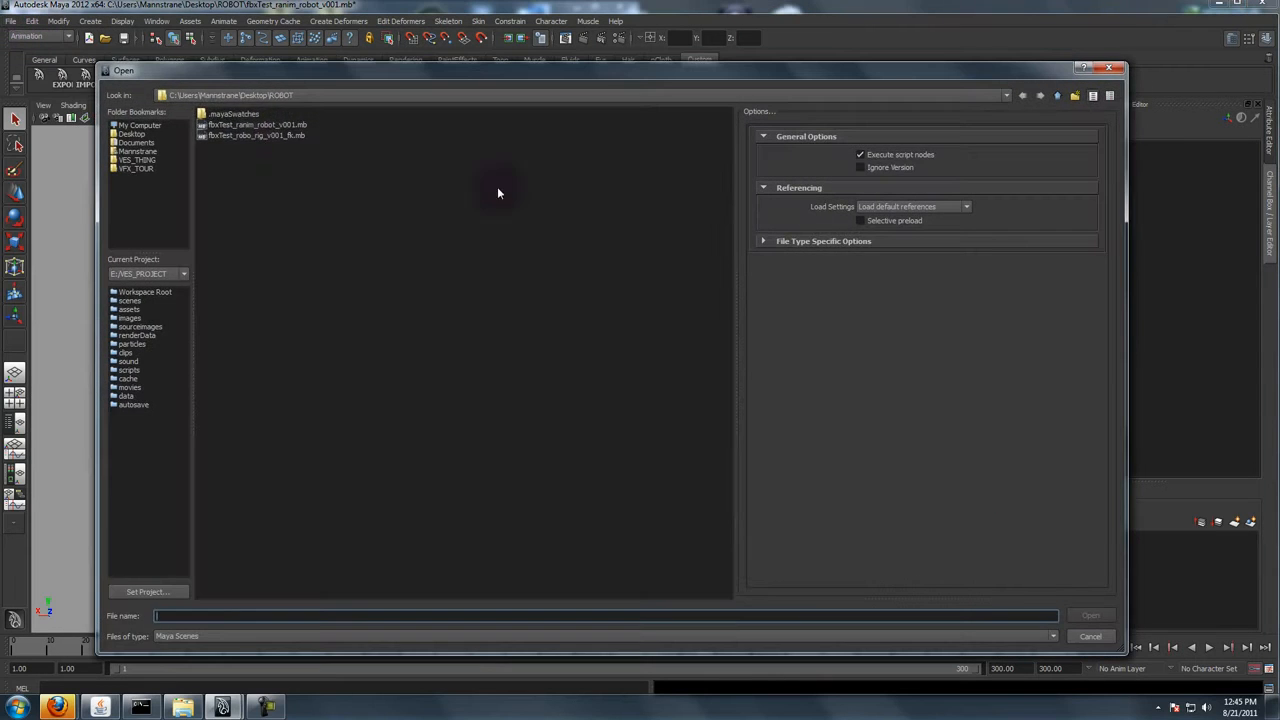
left_click(270, 136)
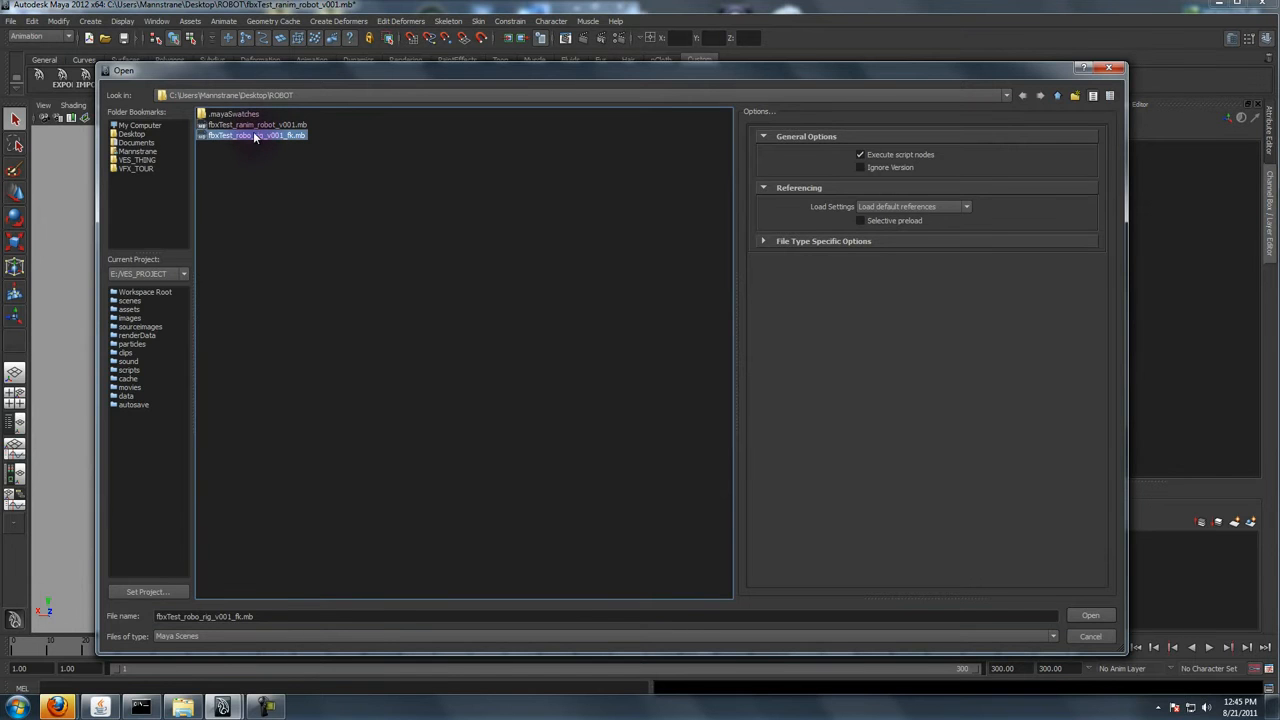
double_click(255, 139)
left_click(639, 370)
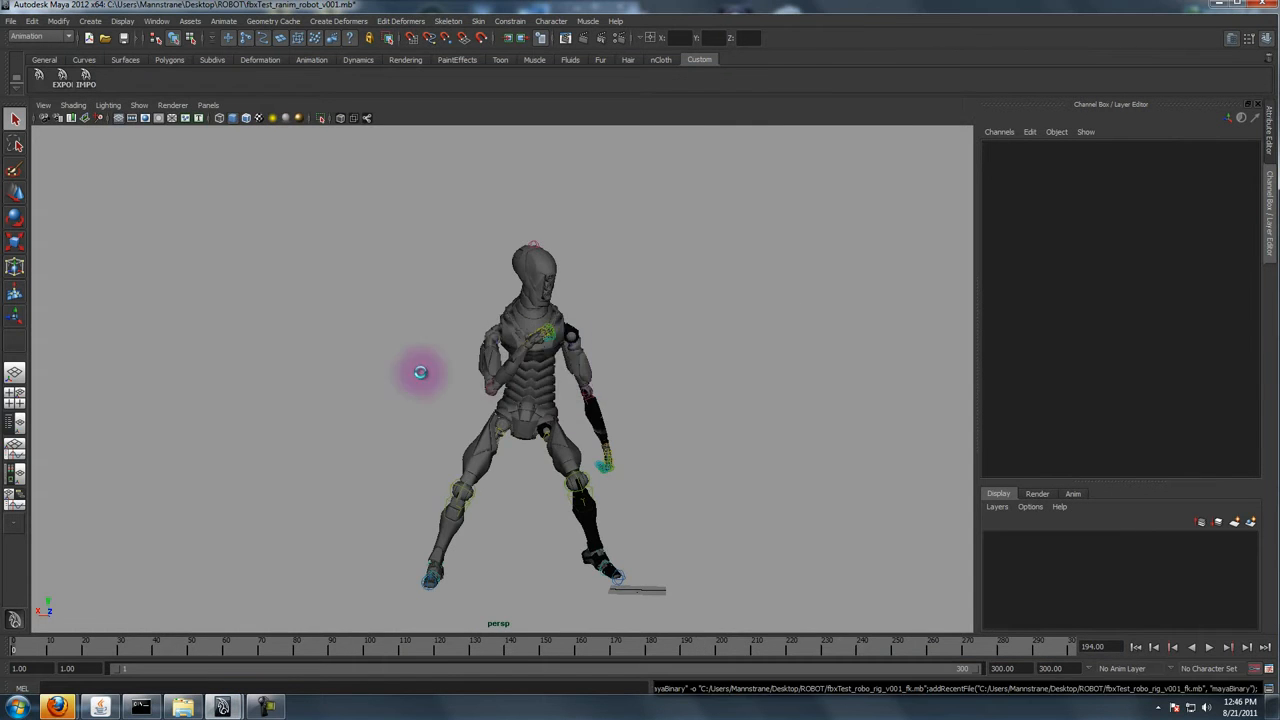
- Expand the char group in the scene hierarchy and inspect its anim_skel and MODEL_GEO children
left_click_drag(578, 468, 606, 400, "alt")
scroll(777, 449, "up", 8)
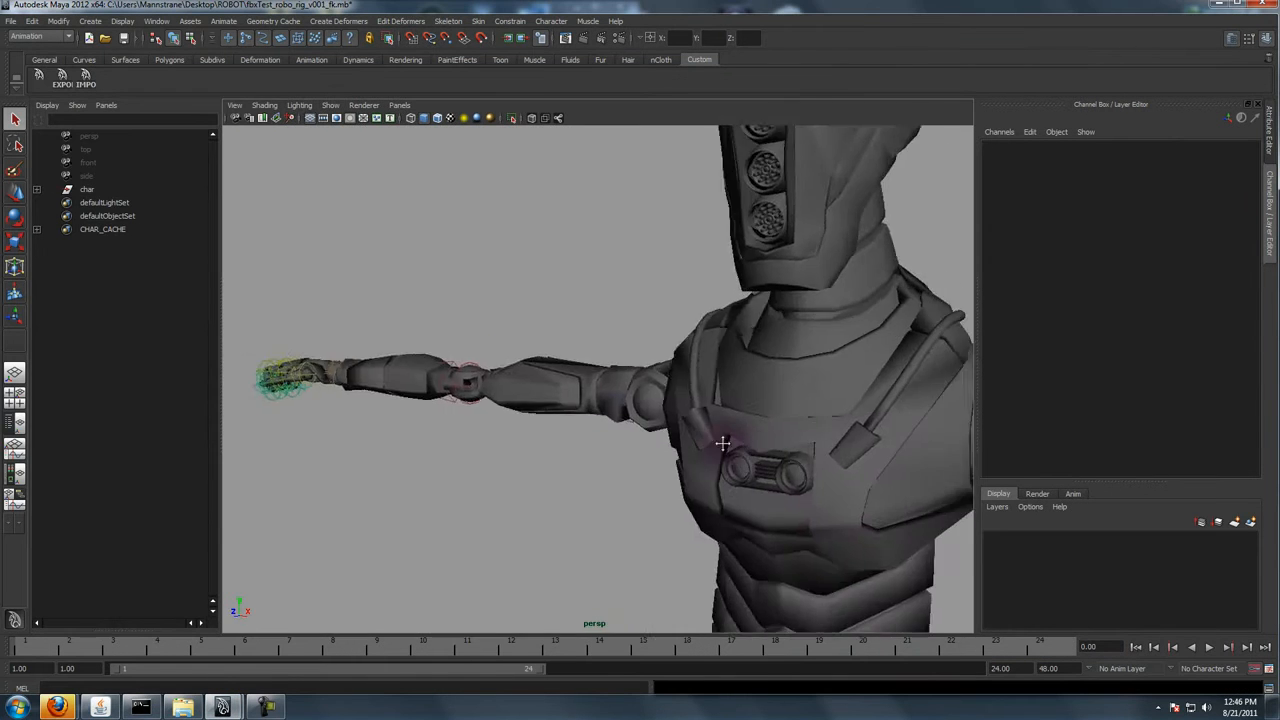
left_click(88, 190)
key("space")
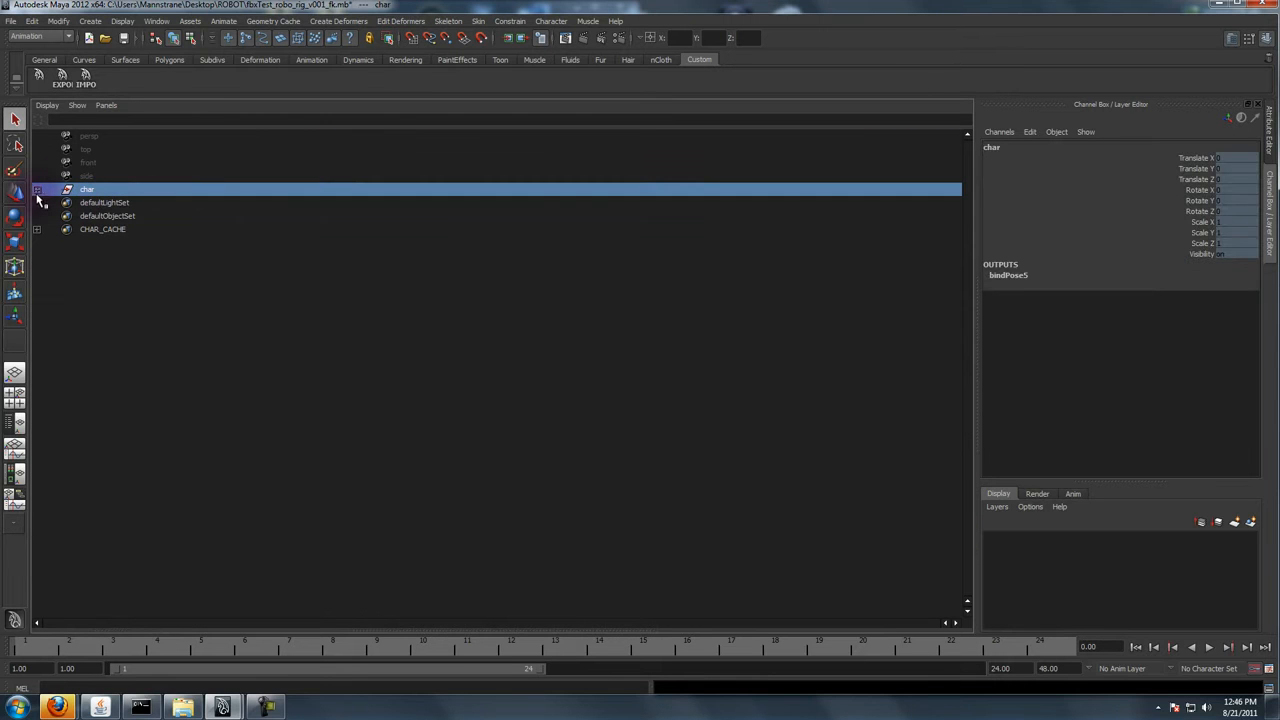
left_click(108, 203)
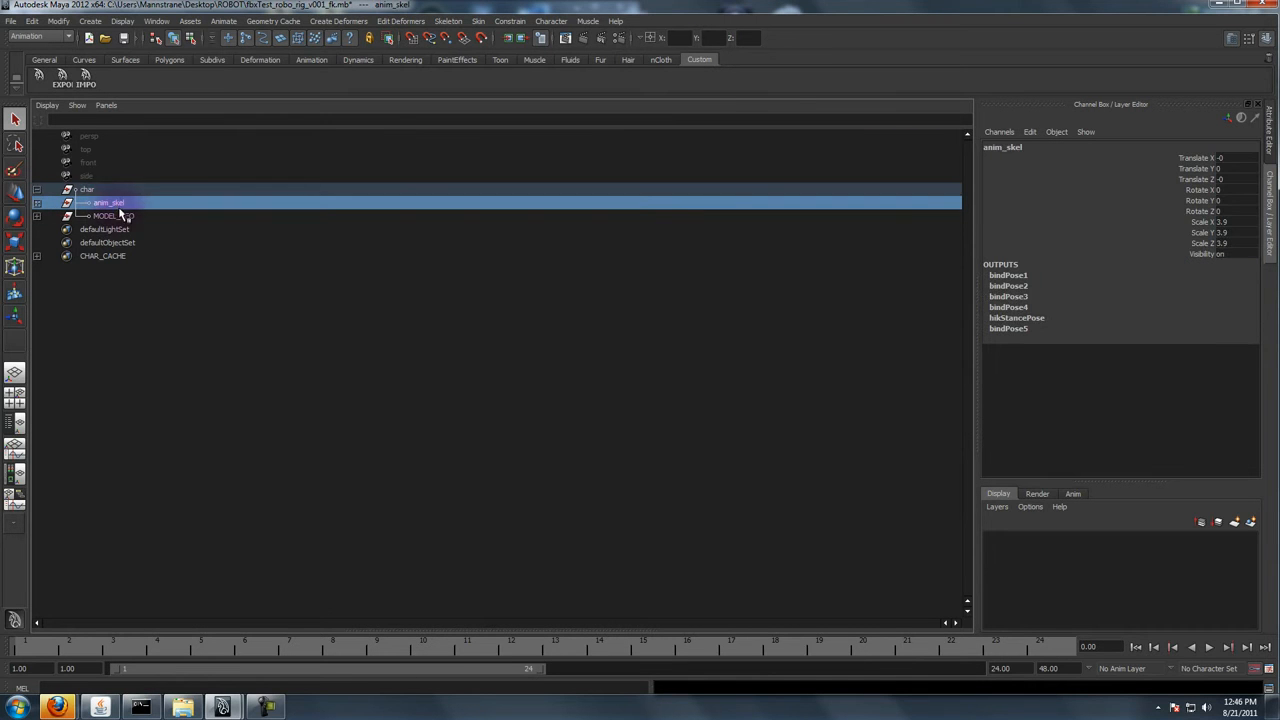
left_click(115, 216)
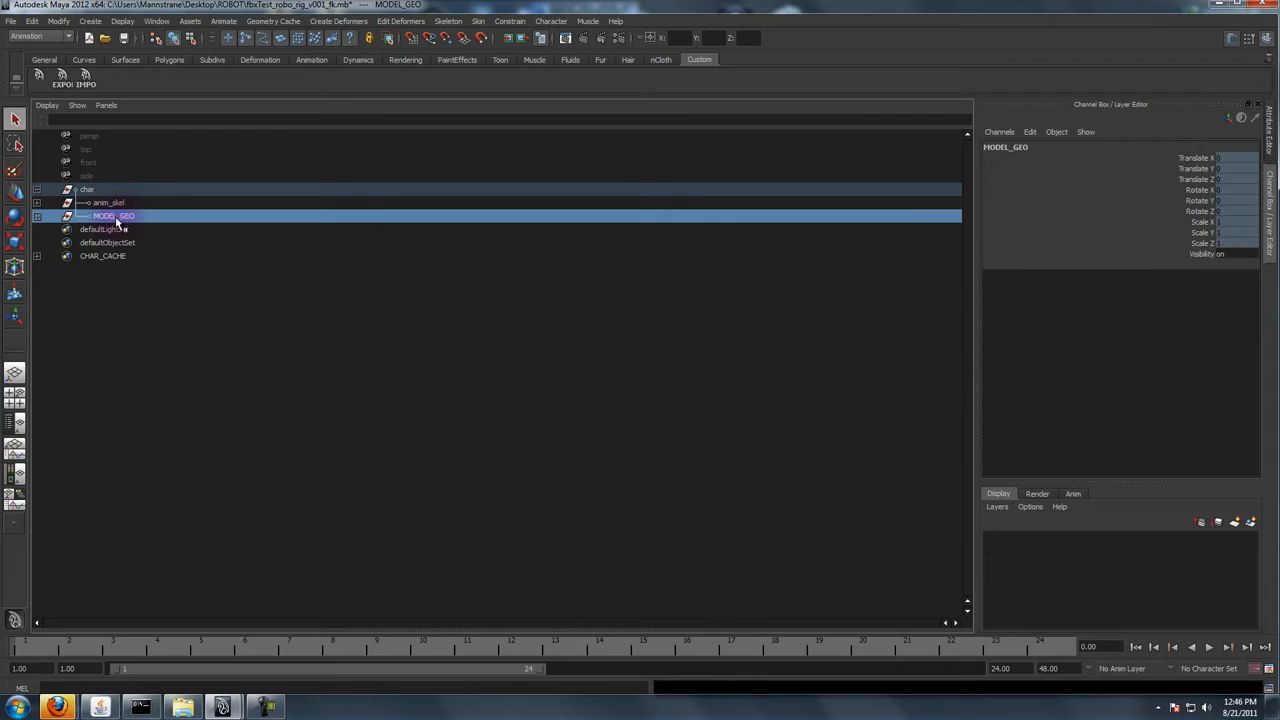
left_click(107, 204)
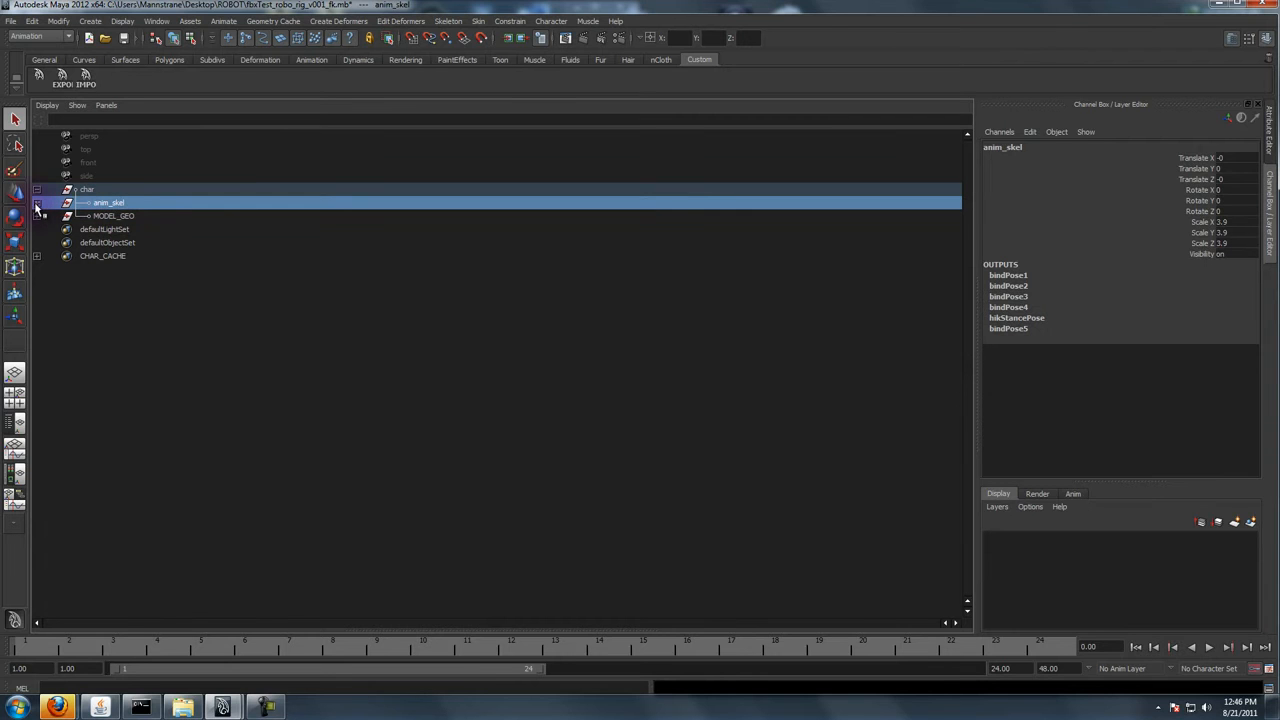
left_click(112, 216)
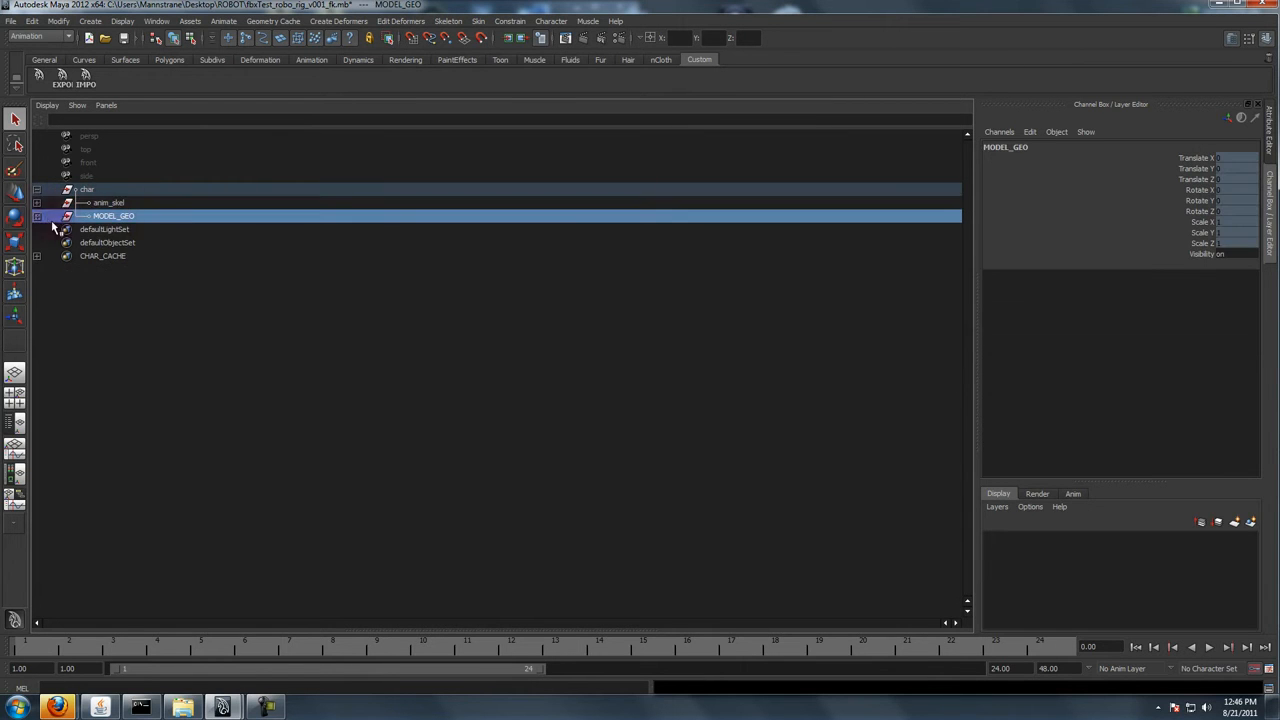
- Inspect the NON_DEFORM_GEO and DEFORM_GEO groups under MODEL_GEO, viewing the non-deforming geometry highlighted on the robot
left_click(140, 230)
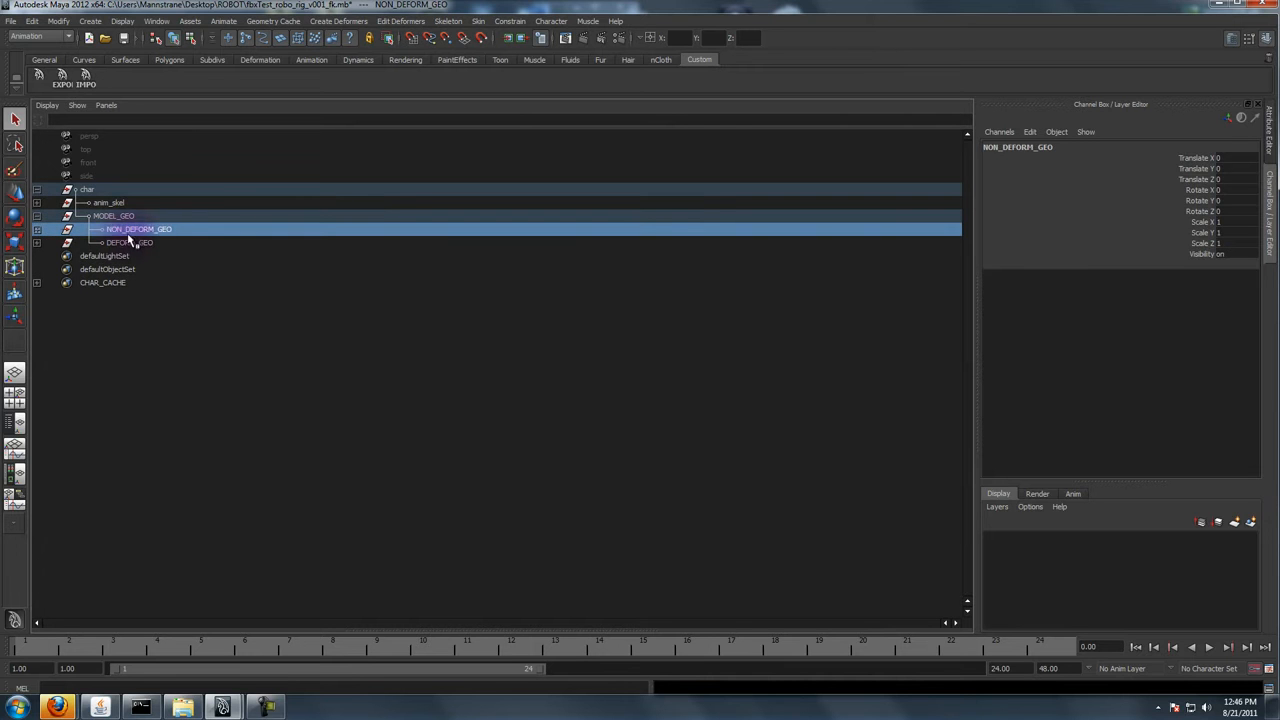
left_click(140, 243)
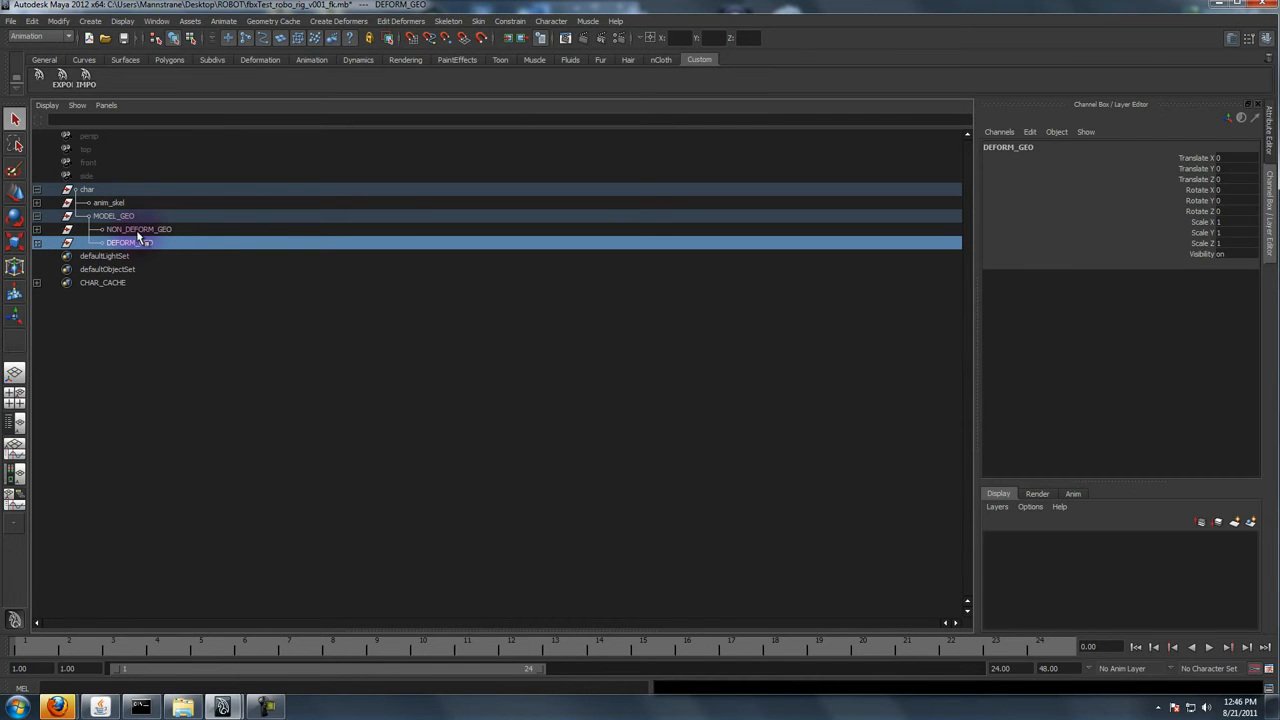
left_click(138, 230)
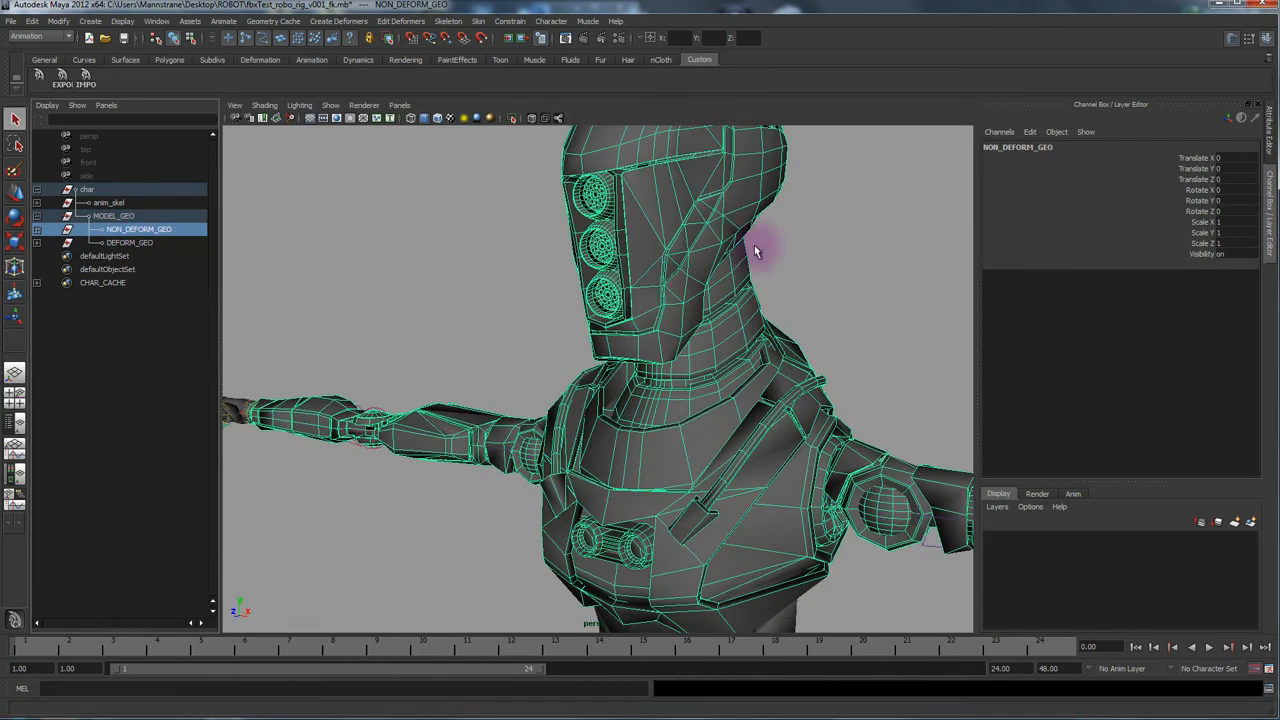
left_click_drag(757, 251, 586, 400, "alt")
left_click_drag(391, 297, 416, 389, "alt")
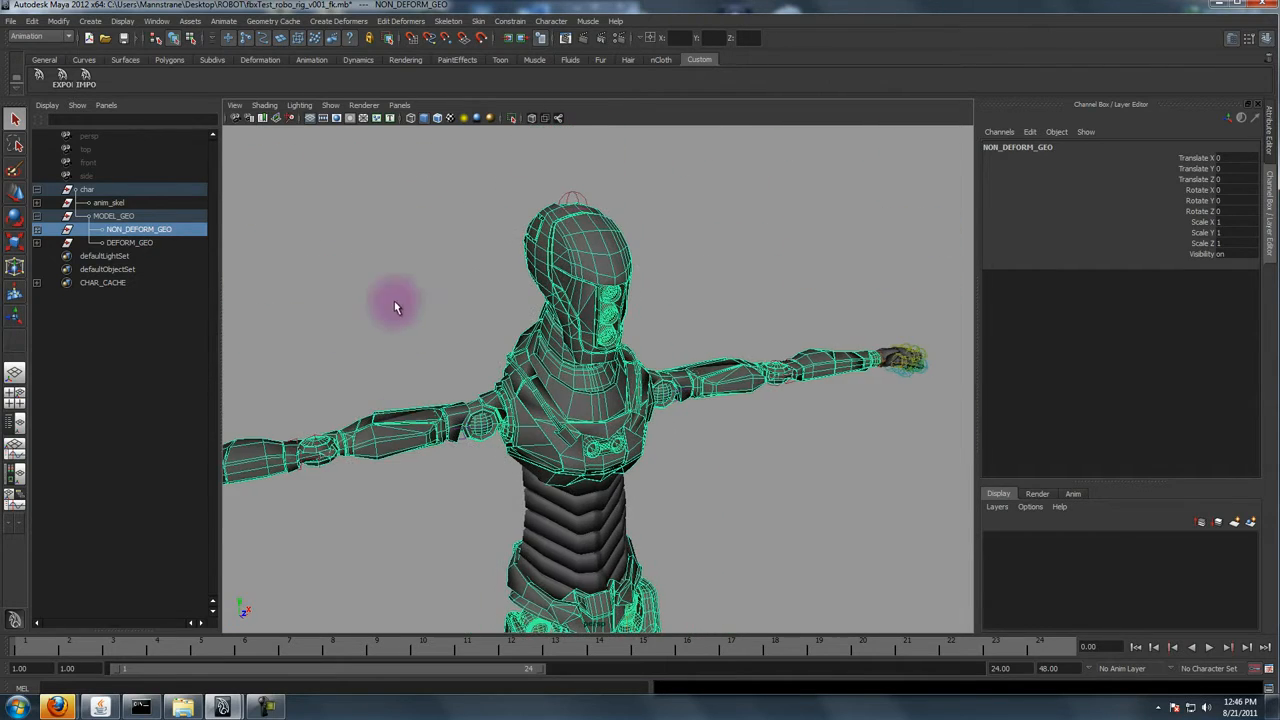
right_click_drag(471, 479, 476, 396, "alt")
left_click_drag(476, 396, 455, 442, "alt")
right_click_drag(455, 442, 690, 522, "alt")
- Expand NON_DEFORM_GEO and inspect the robot's upper arm pieces, including the parent constraint under polySurface35
left_click(524, 525)
left_click(465, 476)
right_click_drag(465, 476, 562, 441, "alt")
left_click_drag(562, 441, 519, 445, "alt")
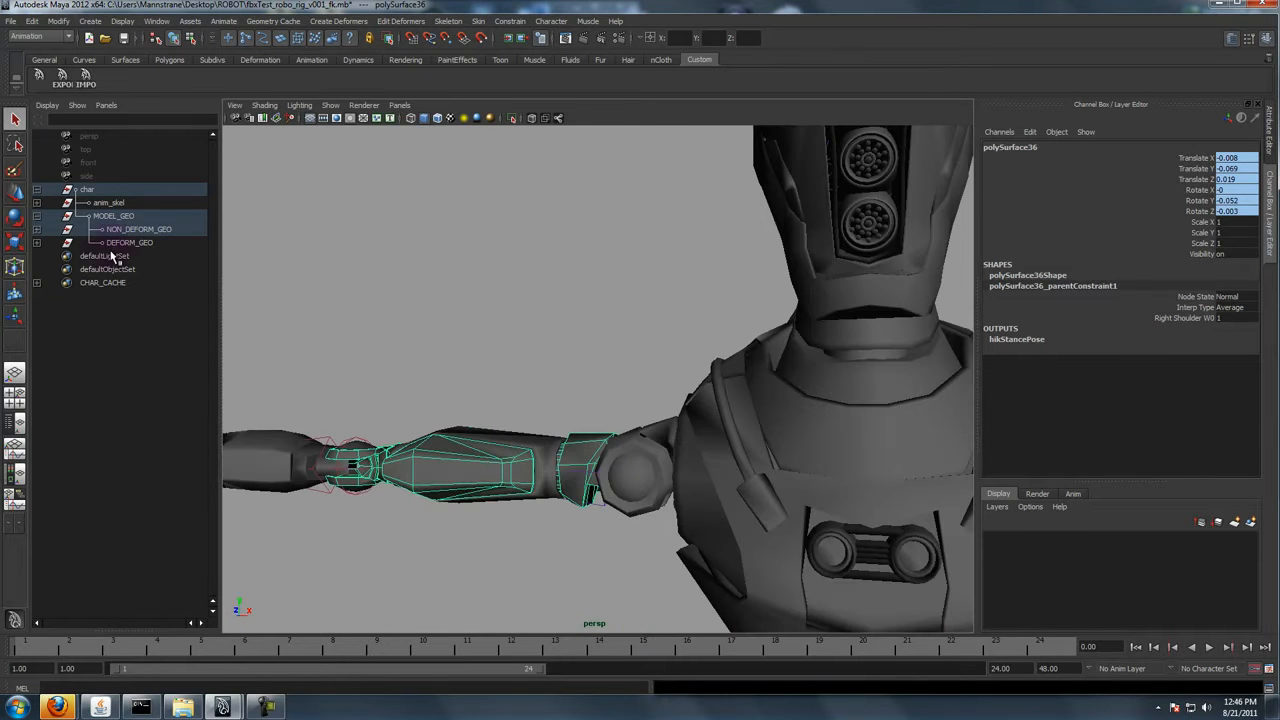
left_click(37, 229)
left_click_drag(503, 420, 529, 400, "alt")
middle_click_drag(529, 400, 470, 463, "alt")
left_click_drag(470, 463, 726, 474, "alt")
right_click_drag(726, 474, 674, 471, "alt")
left_click_drag(674, 471, 565, 487, "alt")
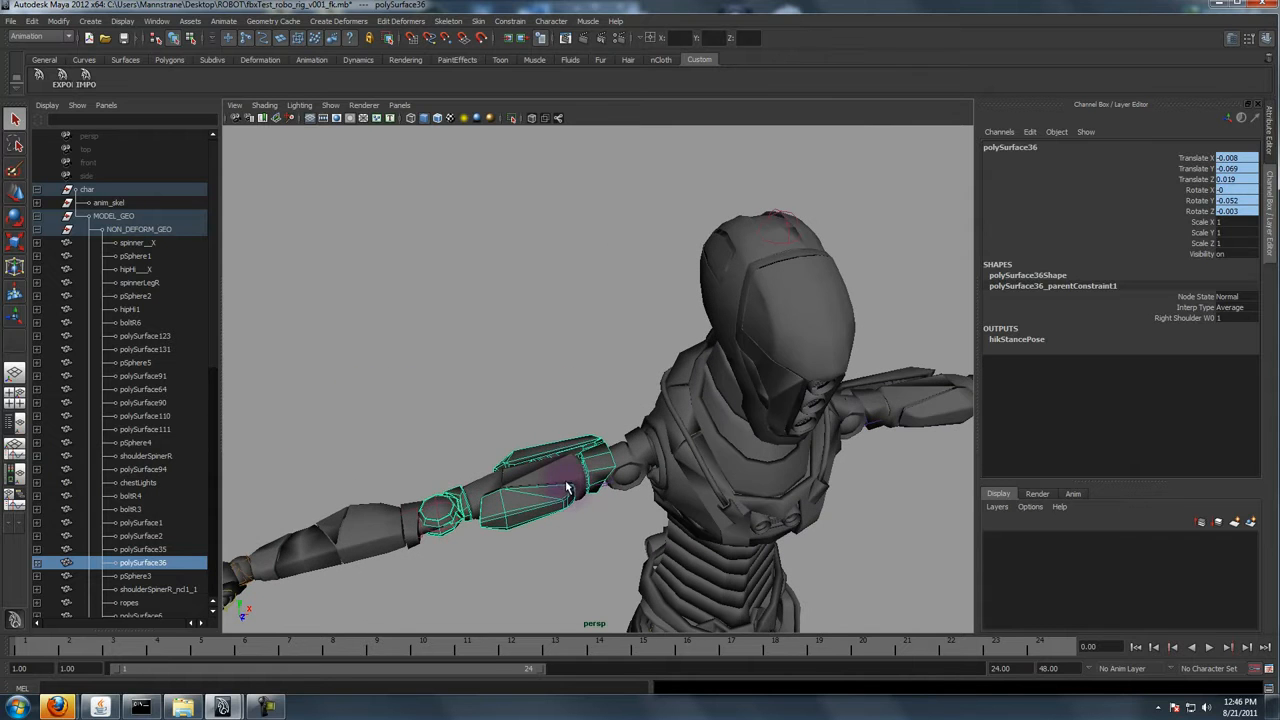
left_click(566, 488)
left_click(551, 528)
left_click(543, 466)
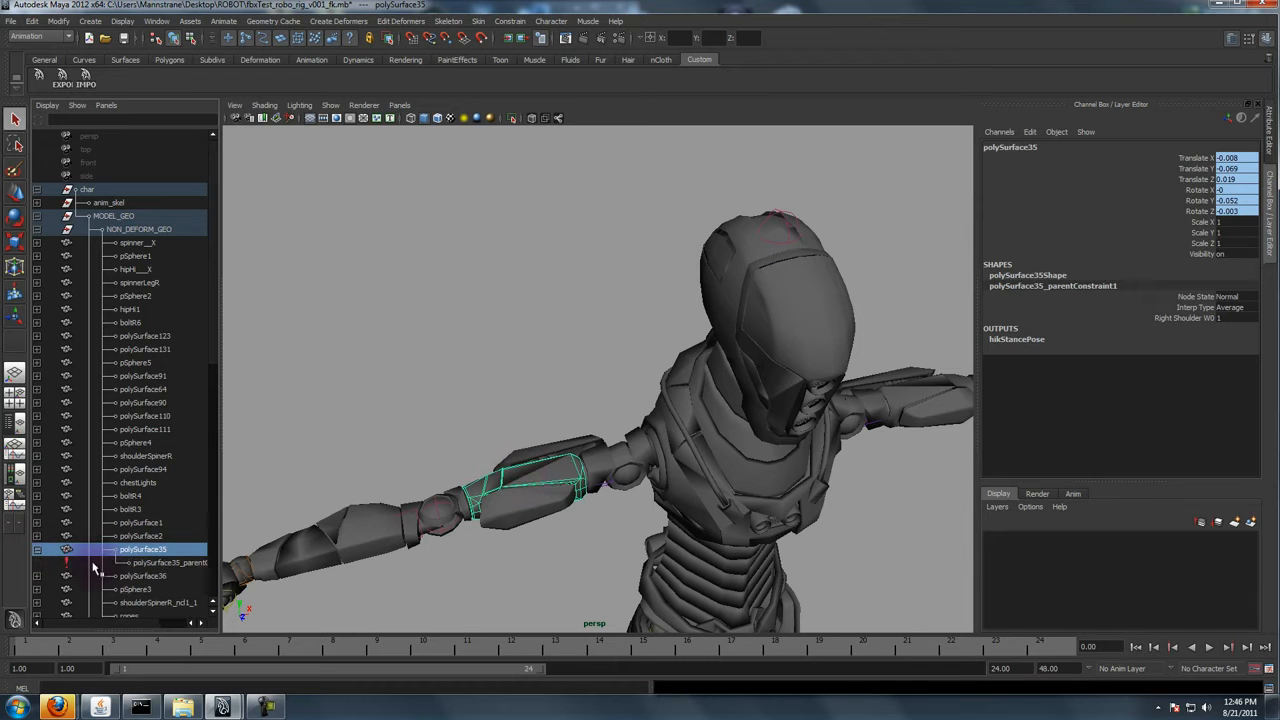
- Select the two upper arm pieces polySurface35 and polySurface36 together
right_click_drag(543, 403, 627, 511, "alt")
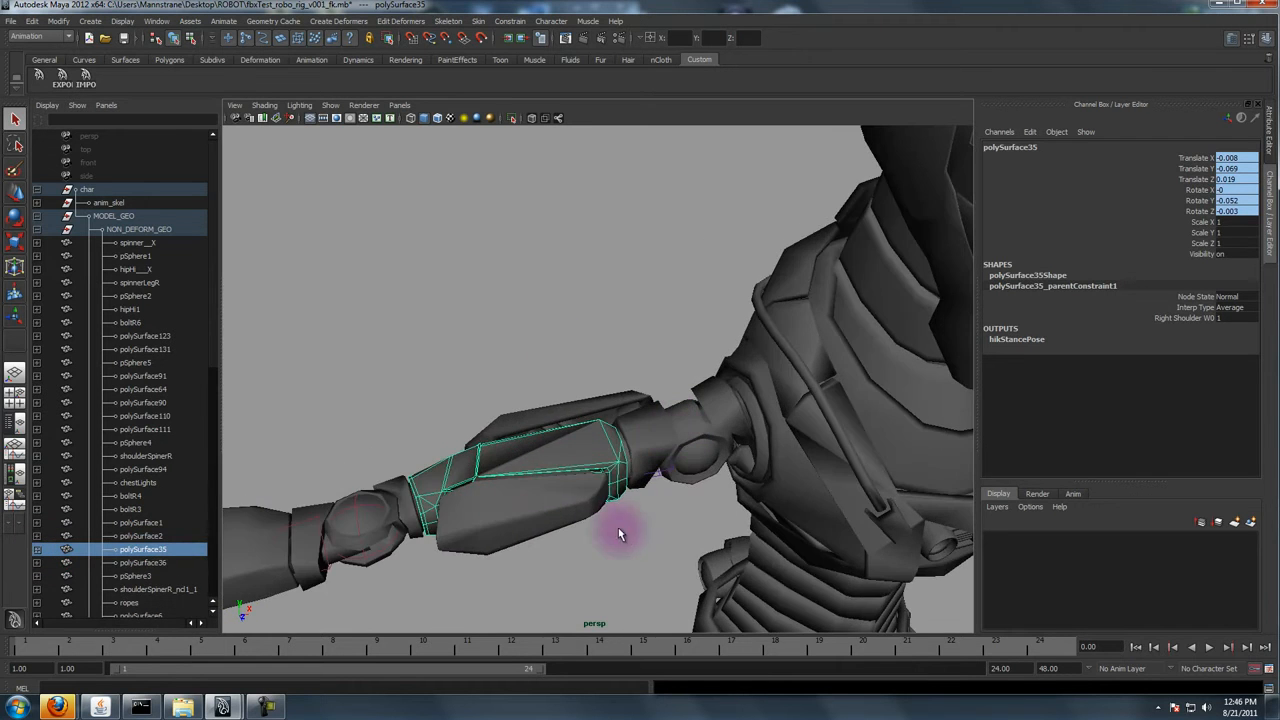
left_click(547, 517)
left_click(571, 441, "shift")
left_click_drag(675, 480, 578, 452, "alt")
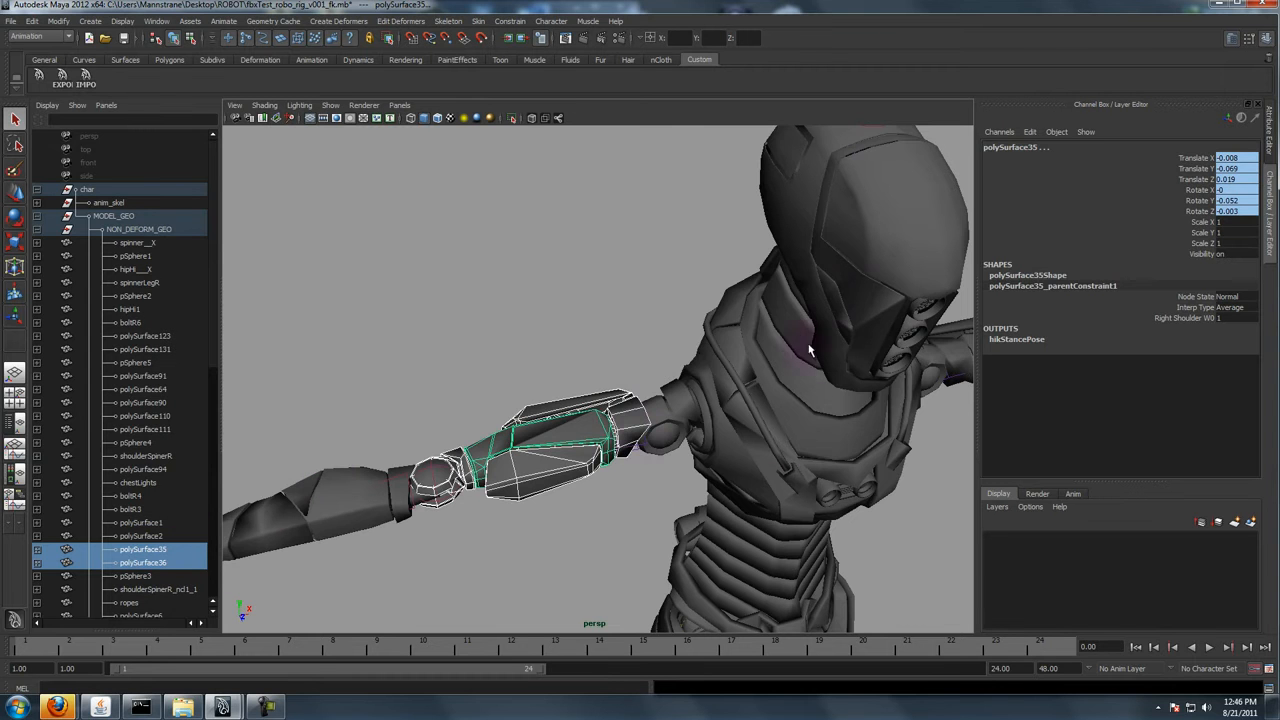
- Examine the robot's head, torso, arms and legs from several angles and distances
right_click_drag(829, 303, 434, 271, "alt")
left_click_drag(434, 271, 388, 435, "alt")
left_click_drag(452, 360, 337, 329, "alt")
right_click_drag(337, 329, 531, 294, "alt")
middle_click_drag(531, 294, 663, 457, "alt")
left_click_drag(663, 457, 563, 422, "alt")
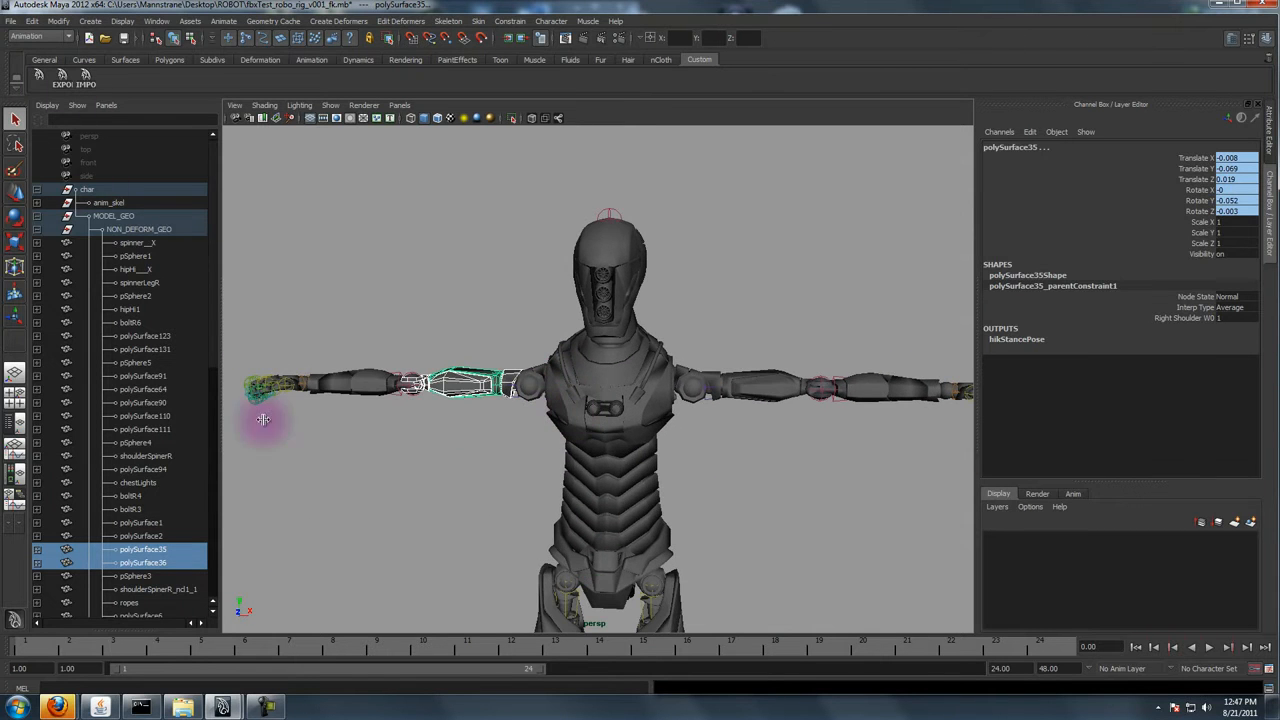
right_click_drag(686, 437, 634, 423, "alt")
left_click_drag(634, 423, 594, 443, "alt")
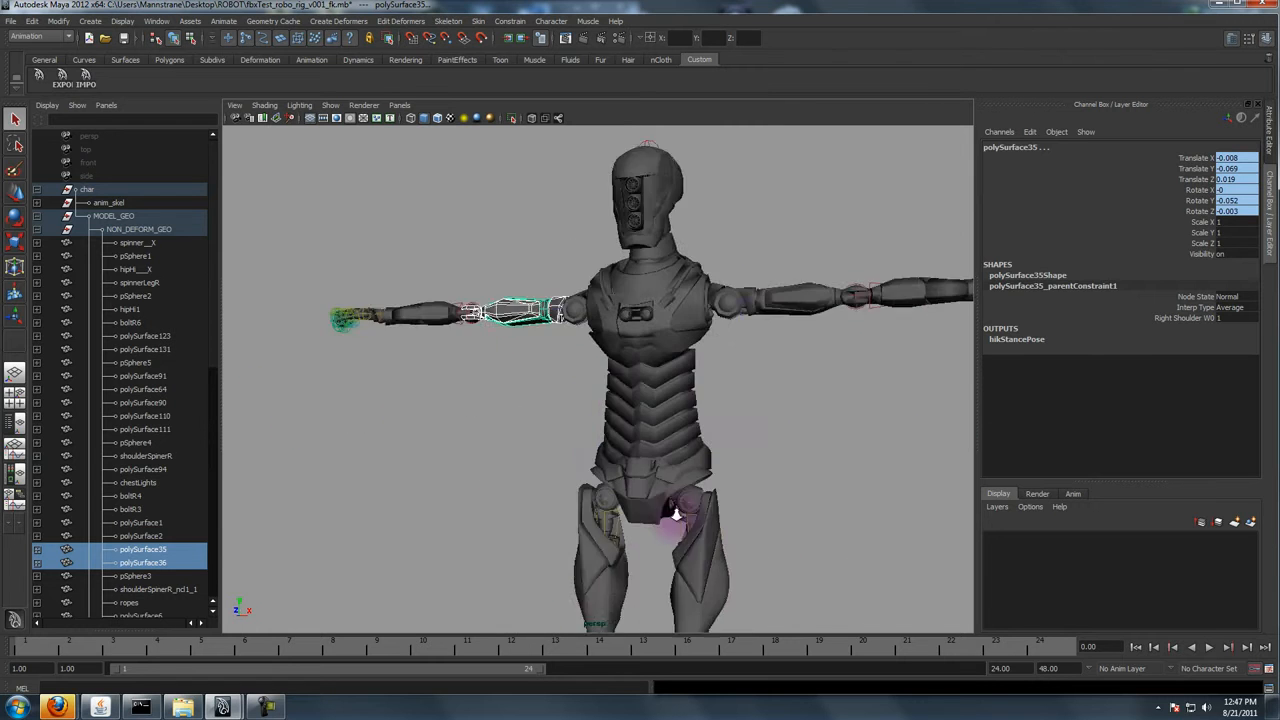
right_click_drag(594, 443, 545, 492, "alt")
left_click_drag(545, 492, 575, 480, "alt")
right_click_drag(575, 480, 538, 478, "alt")
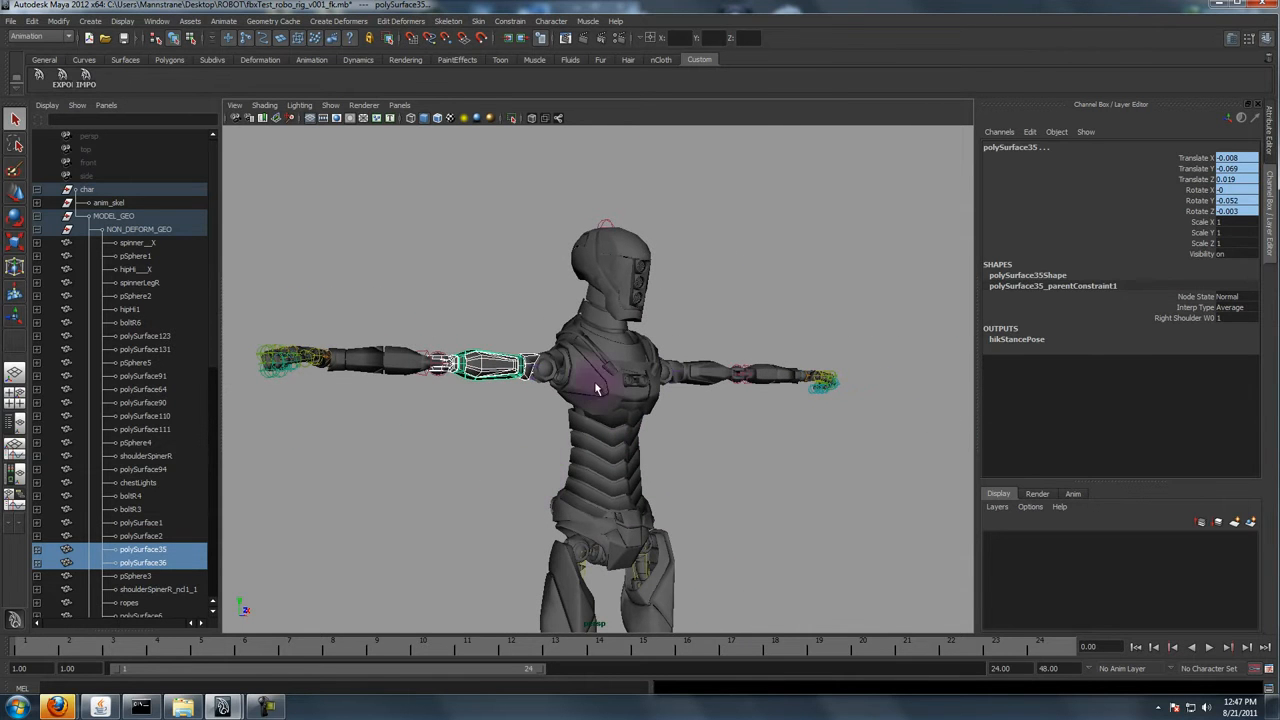
middle_click_drag(570, 424, 592, 384, "alt")
right_click_drag(592, 384, 558, 242, "alt")
left_click_drag(558, 242, 655, 388, "alt")
middle_click_drag(656, 308, 672, 416, "alt")
left_click_drag(672, 419, 445, 388, "alt")
right_click_drag(445, 388, 502, 381, "alt")
left_click_drag(435, 416, 586, 366, "alt")
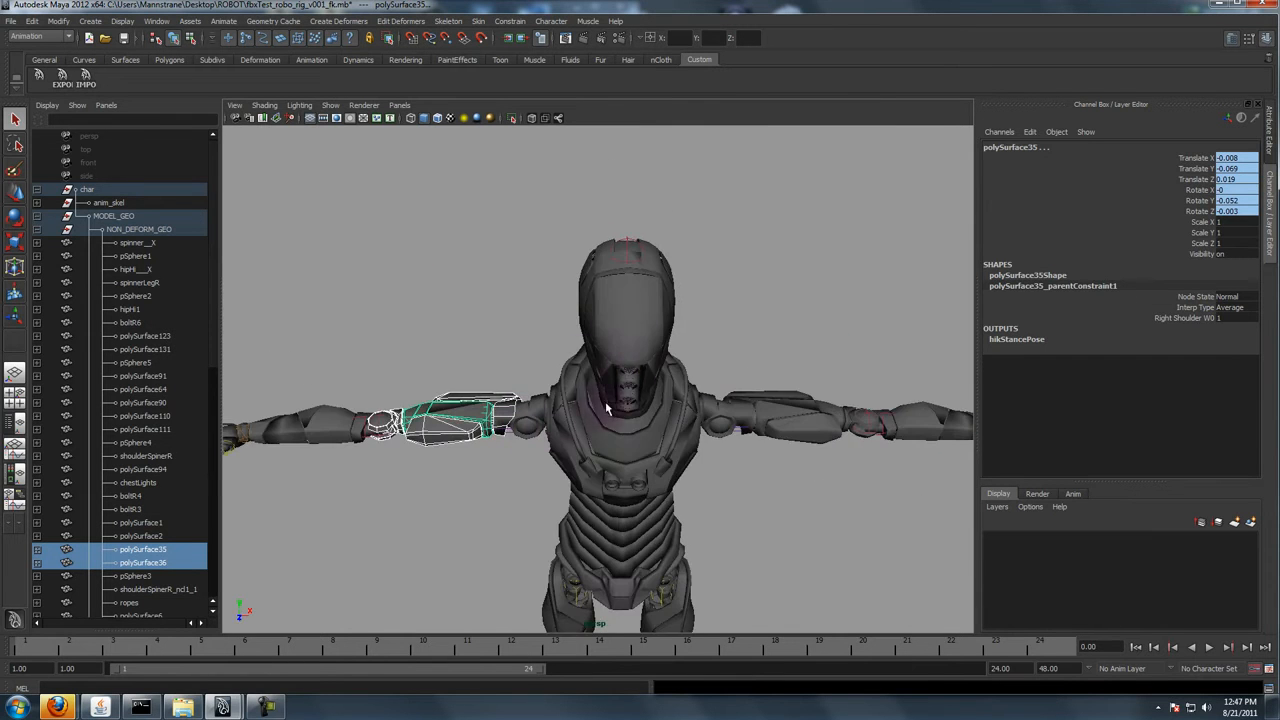
left_click_drag(540, 418, 631, 366, "alt")
middle_click_drag(631, 366, 537, 472, "alt")
right_click_drag(537, 472, 557, 534, "alt")
middle_click_drag(557, 534, 581, 480, "alt")
right_click_drag(581, 480, 561, 440, "alt")
right_click_drag(571, 487, 522, 360, "alt")
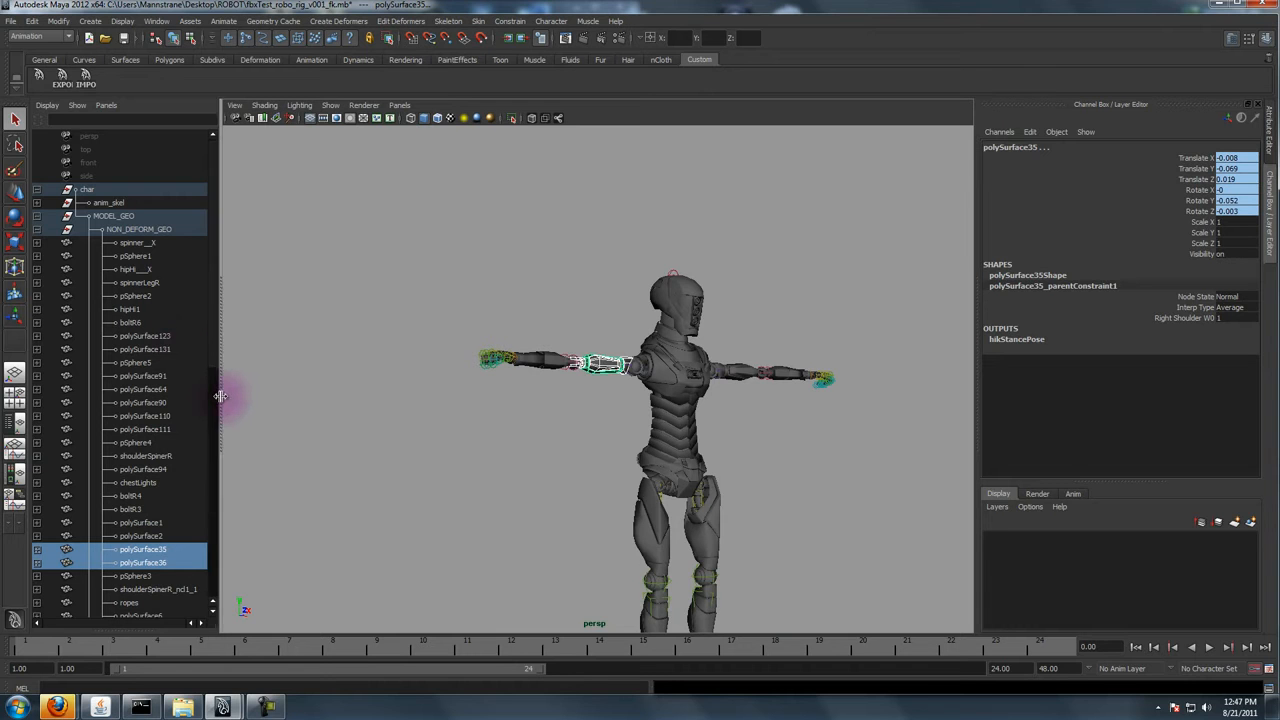
- Collapse NON_DEFORM_GEO, expand the CHAR_CACHE set and inspect its member meshes
left_click(36, 229)
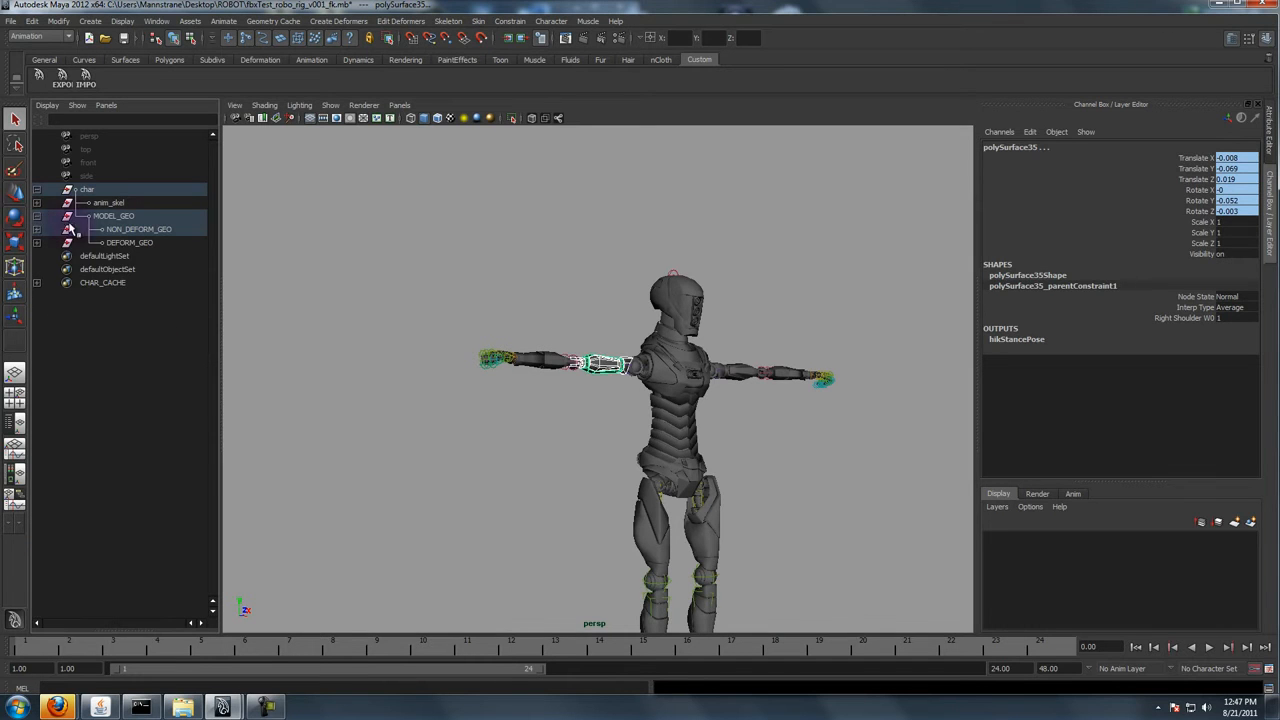
left_click(102, 286)
left_click(114, 299)
left_click(116, 285)
left_click(117, 311)
left_click(98, 286)
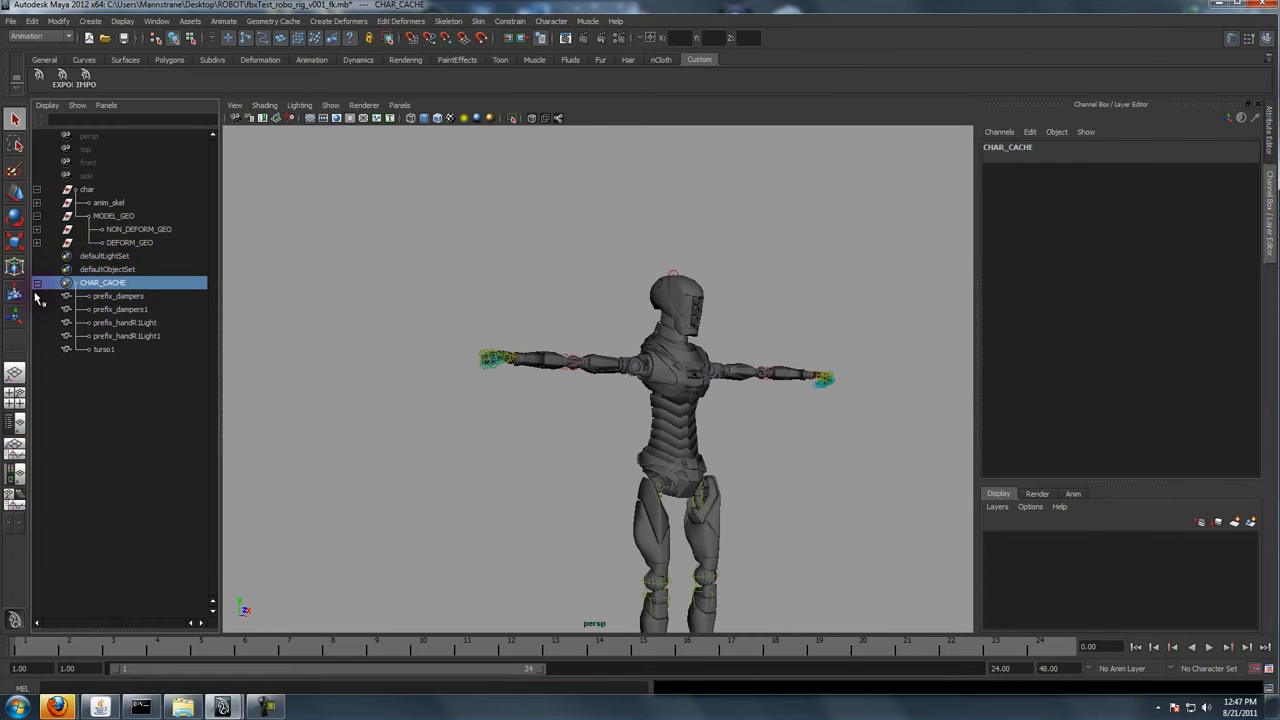
- Select all meshes in the CHAR_CACHE set, from prefix_dampers to turso1
left_click(113, 216)
left_click(578, 356)
left_click_drag(118, 297, 120, 349)
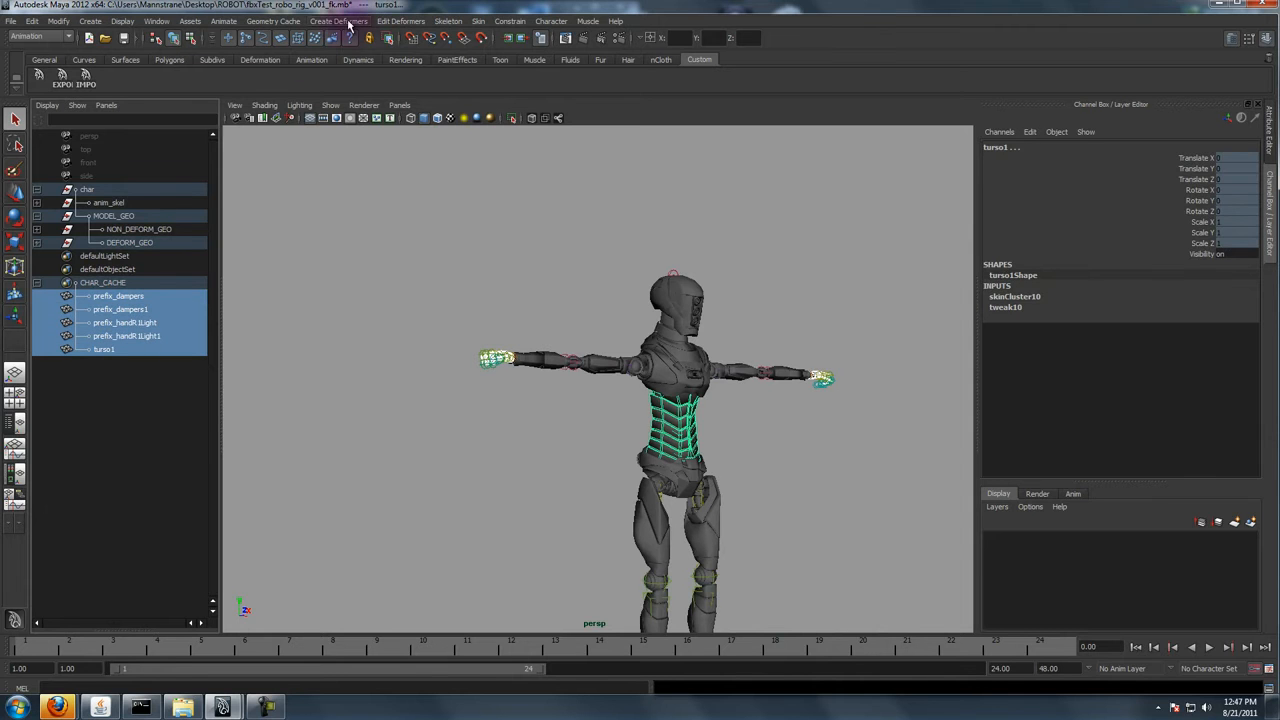
- Check the member meshes of the CHAR_CACHE set, together and individually, including the damper and hand light meshes
left_click(98, 349)
left_click(111, 299, "shift")
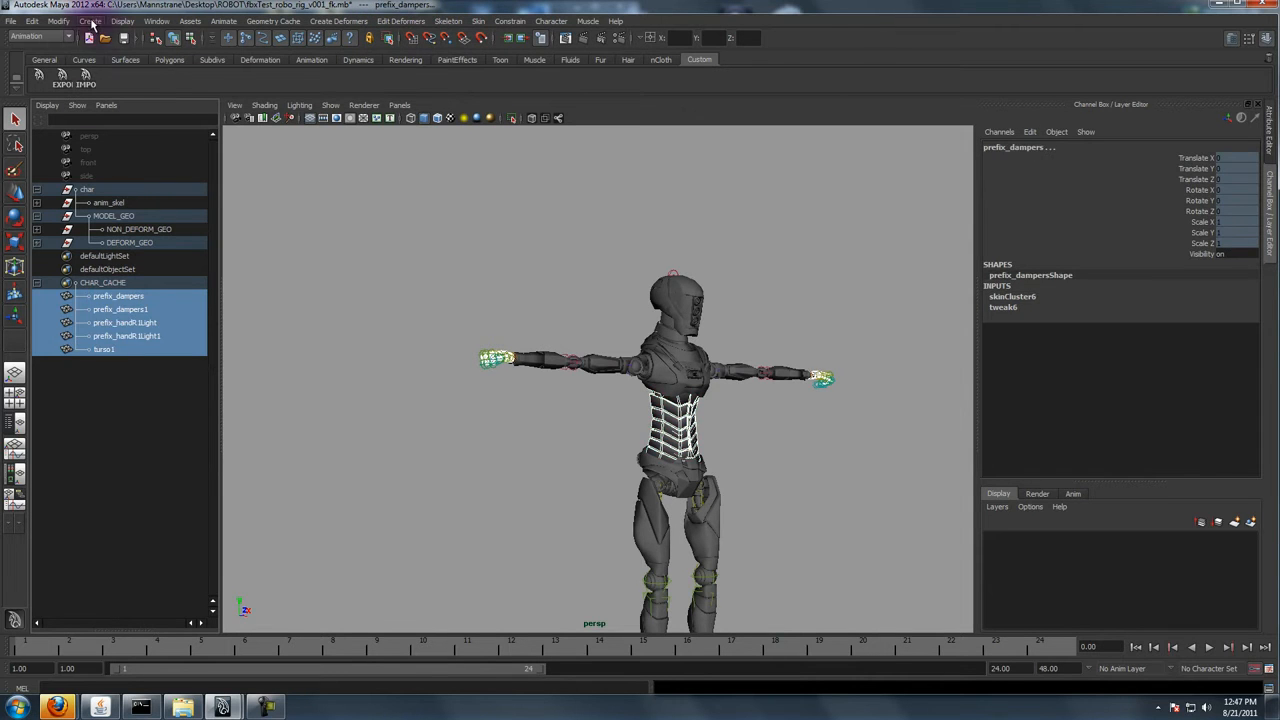
left_click(100, 22)
left_click(122, 322)
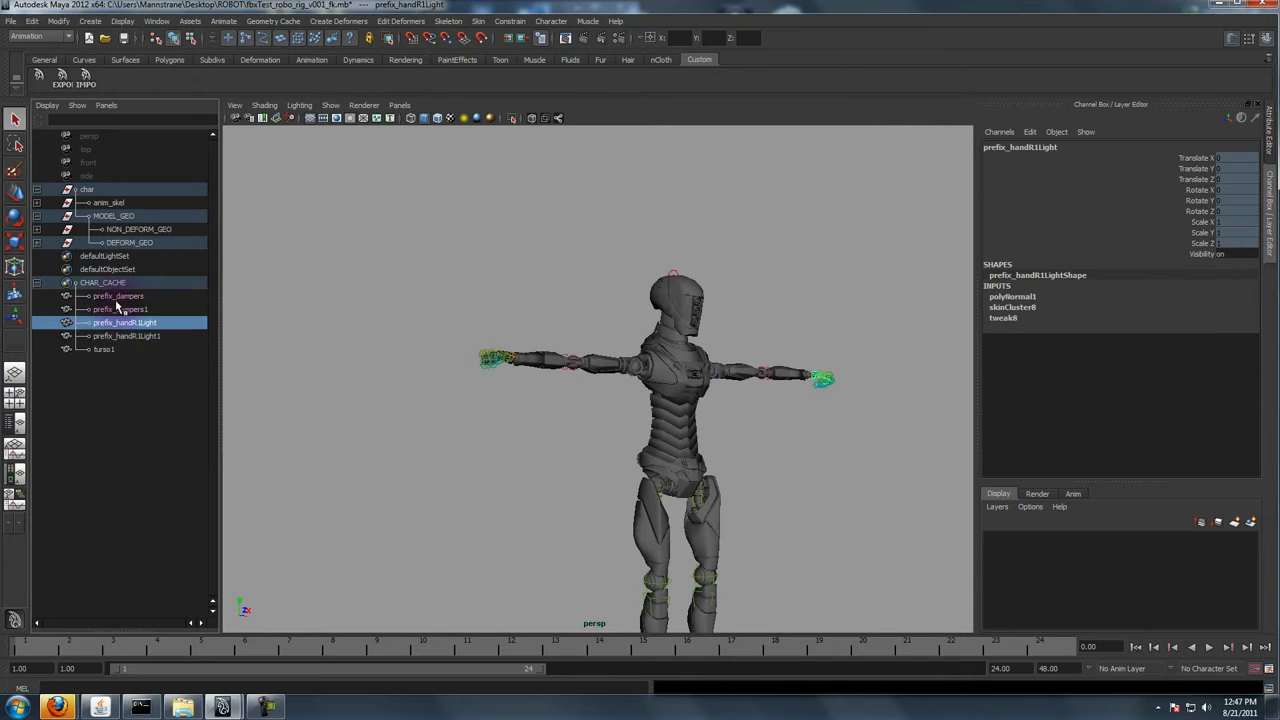
left_click(117, 297)
left_click(122, 336)
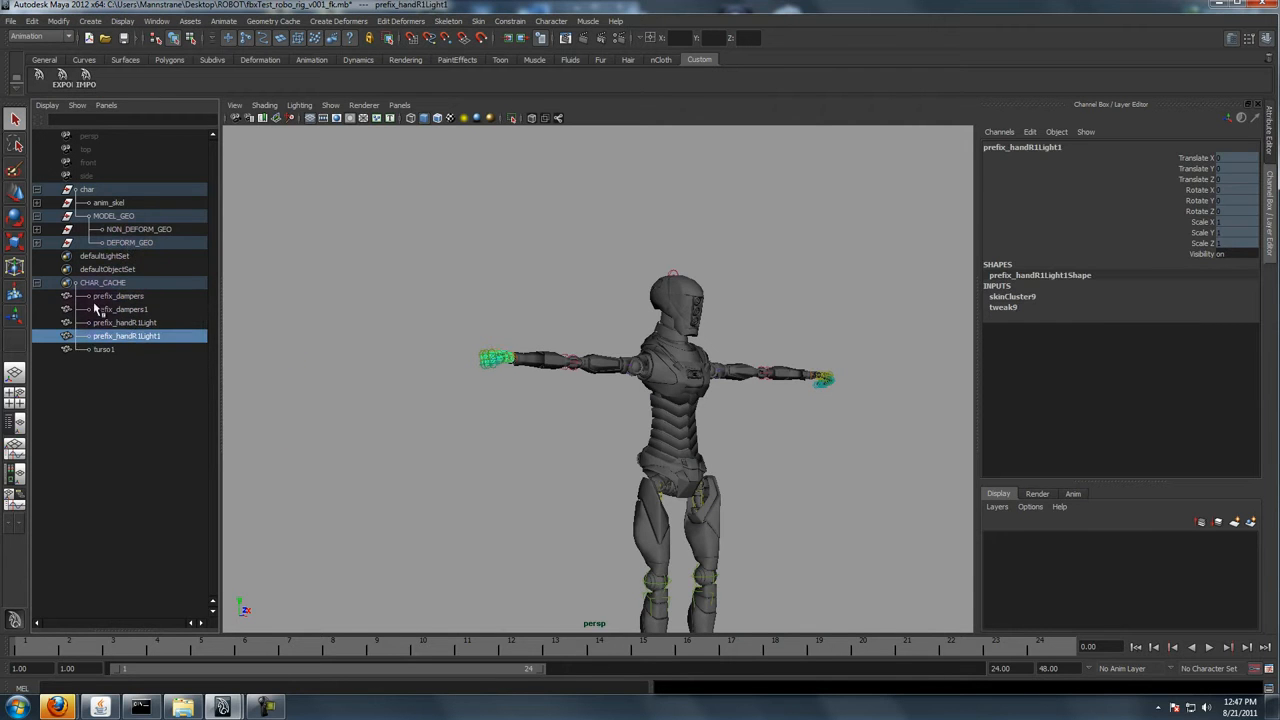
left_click(117, 299)
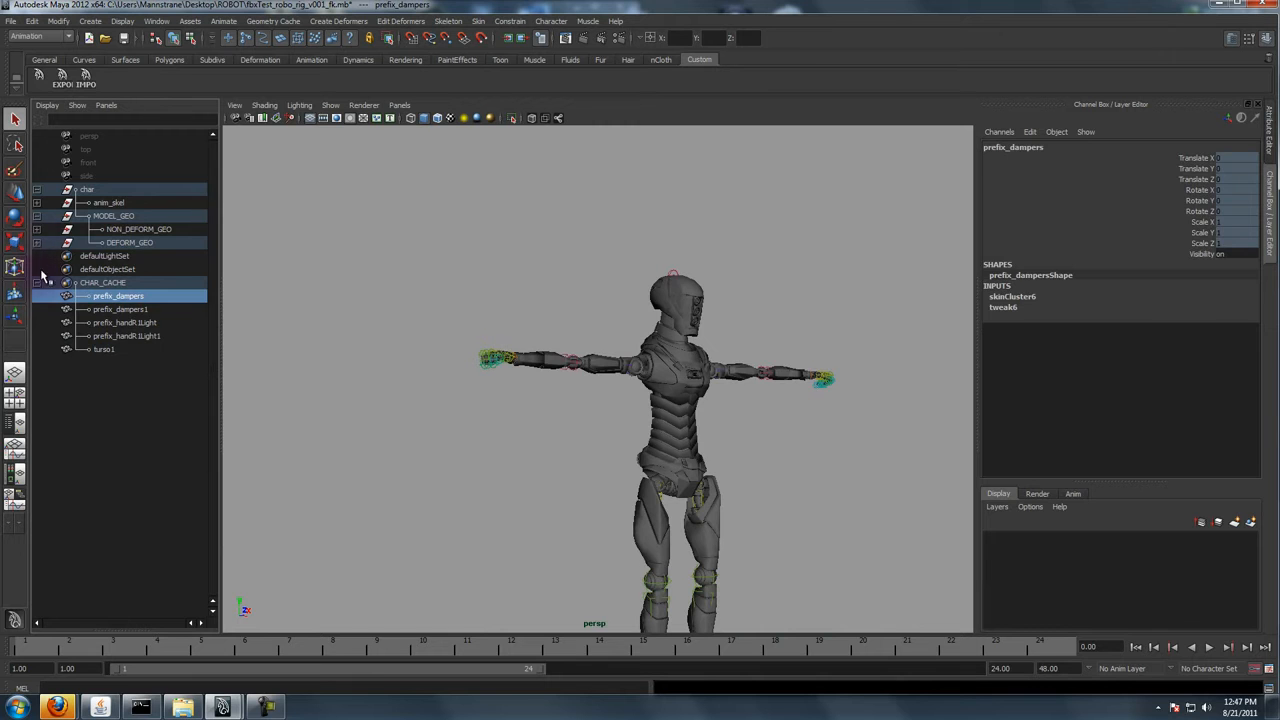
- Delete the anim_skel skeleton group from under the char group
left_click(97, 284)
left_click(112, 244)
left_click(115, 216)
left_click(115, 204)
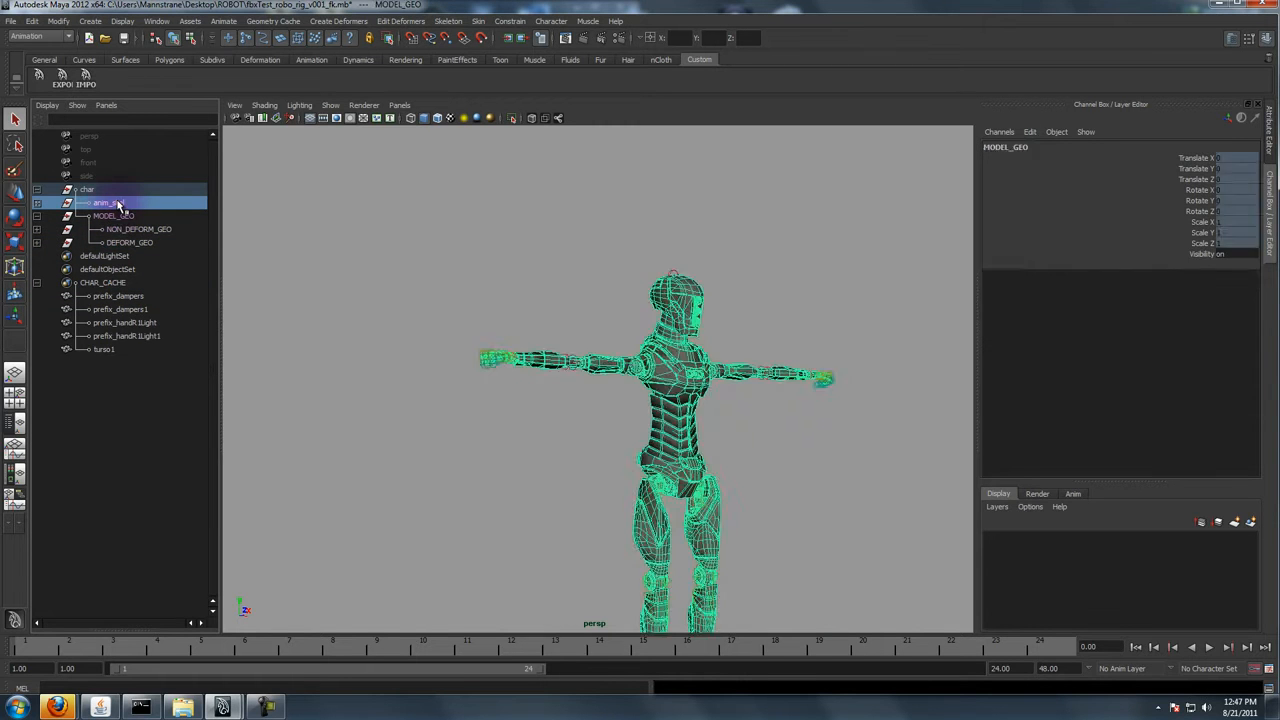
key("Delete")
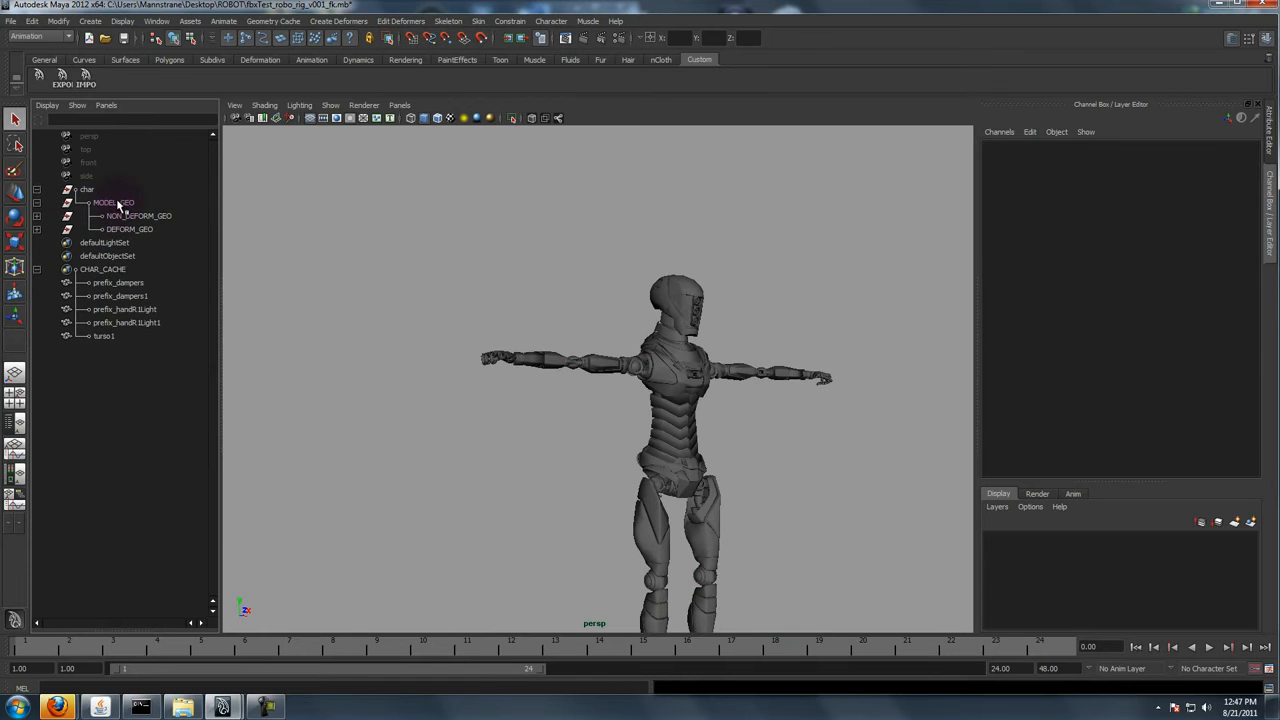
- Expand DEFORM_GEO and review which meshes the DEFORM_GEO, NON_DEFORM_GEO, MODEL_GEO and char groups contain
left_click(118, 229)
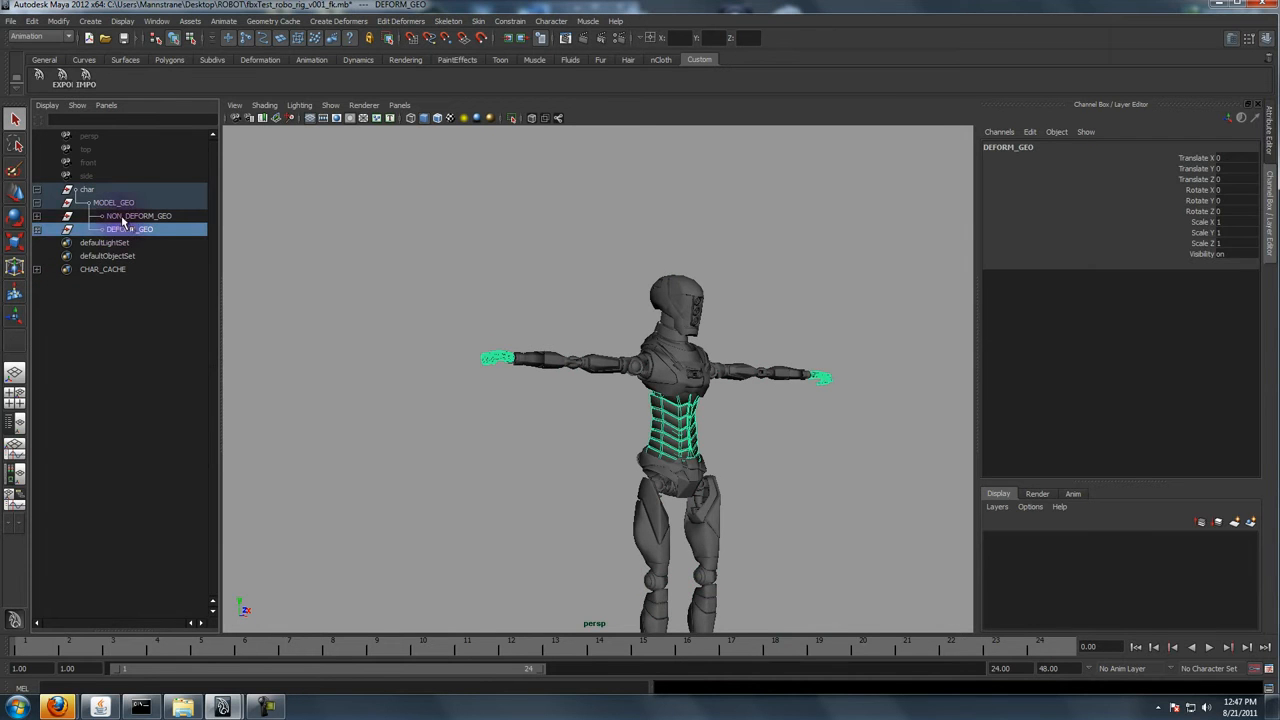
left_click(38, 229)
left_click(137, 217)
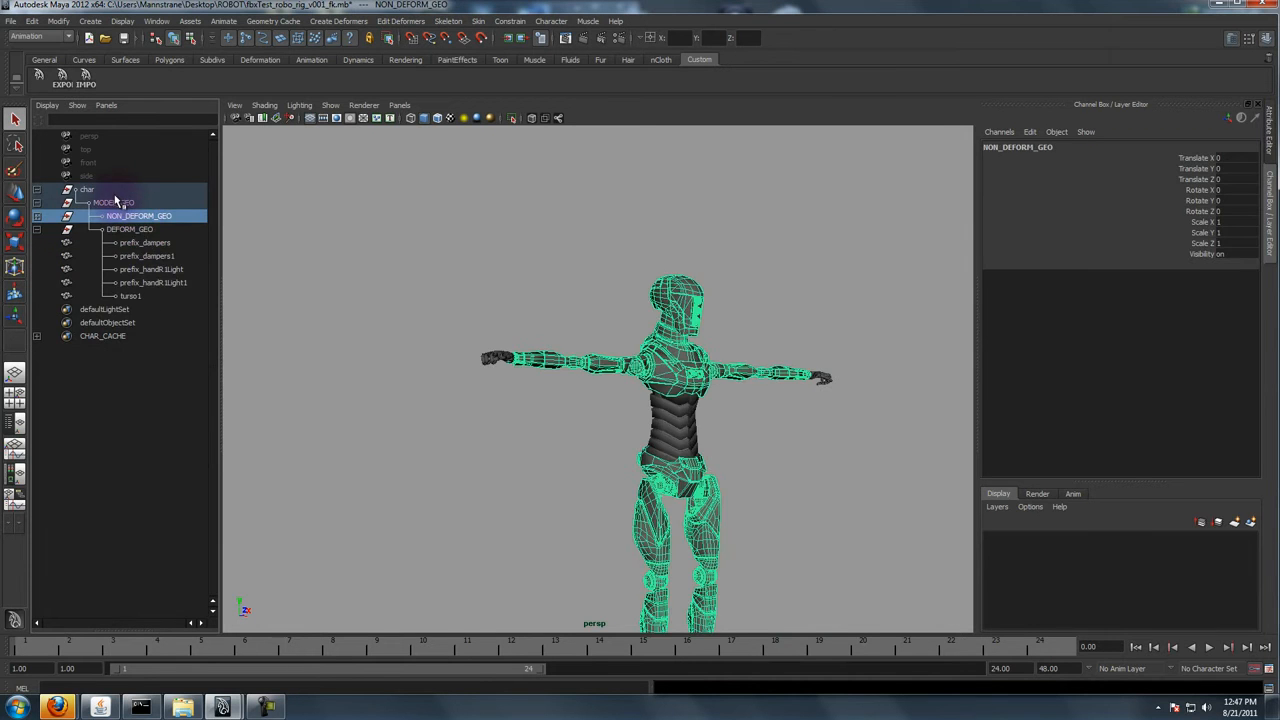
left_click(118, 203)
left_click(88, 190)
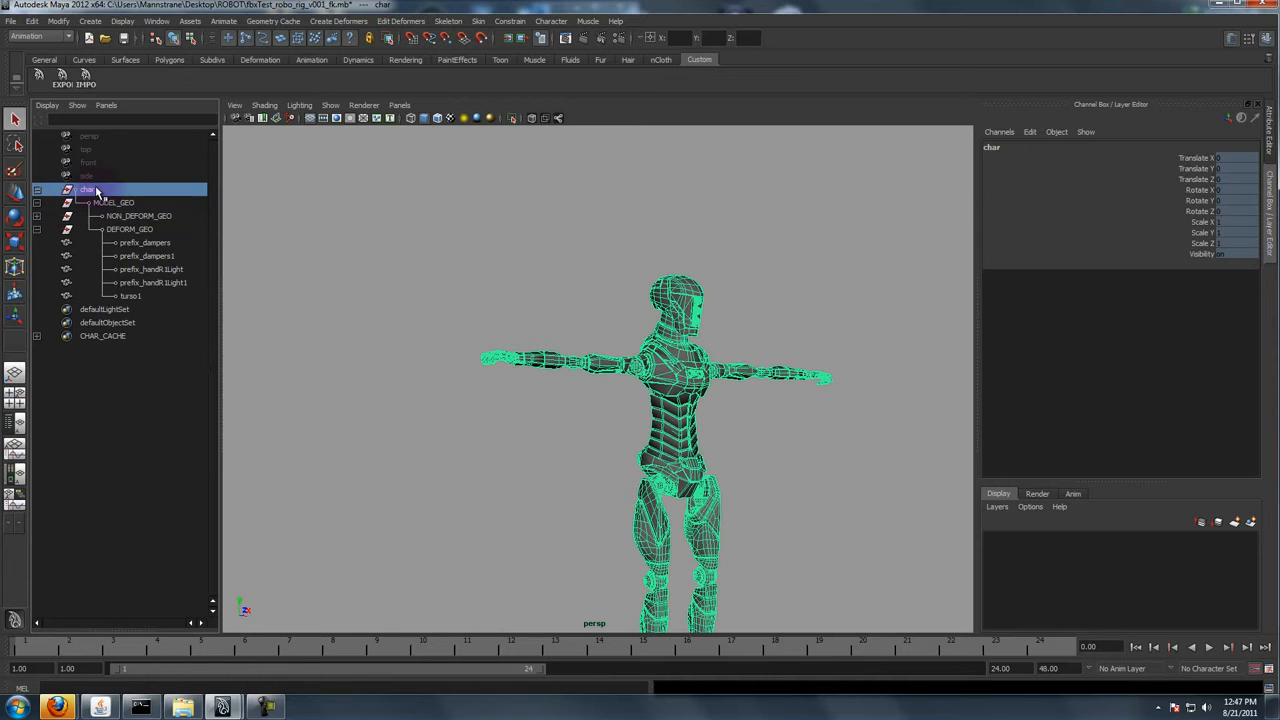
left_click(106, 203)
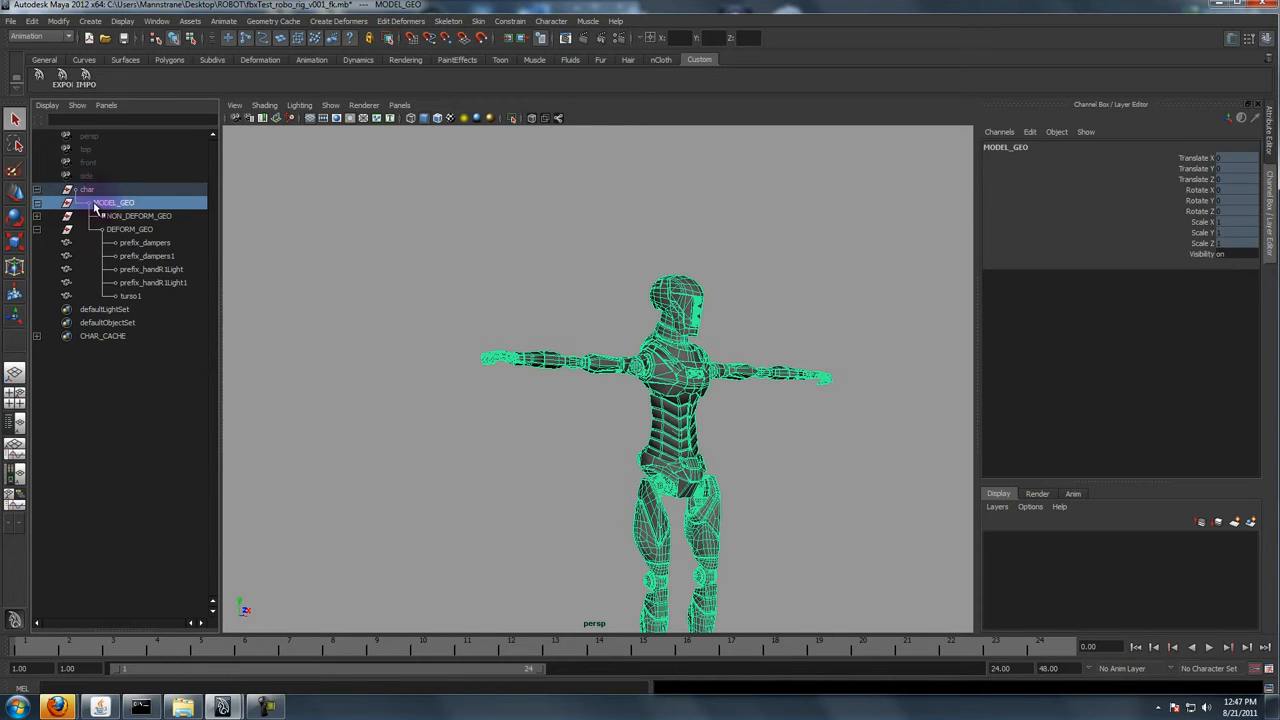
- Expand the entire char hierarchy and select everything from MODEL_GEO down to turso1
left_click(37, 190)
left_click(37, 190)
left_click(37, 190)
left_click(37, 190)
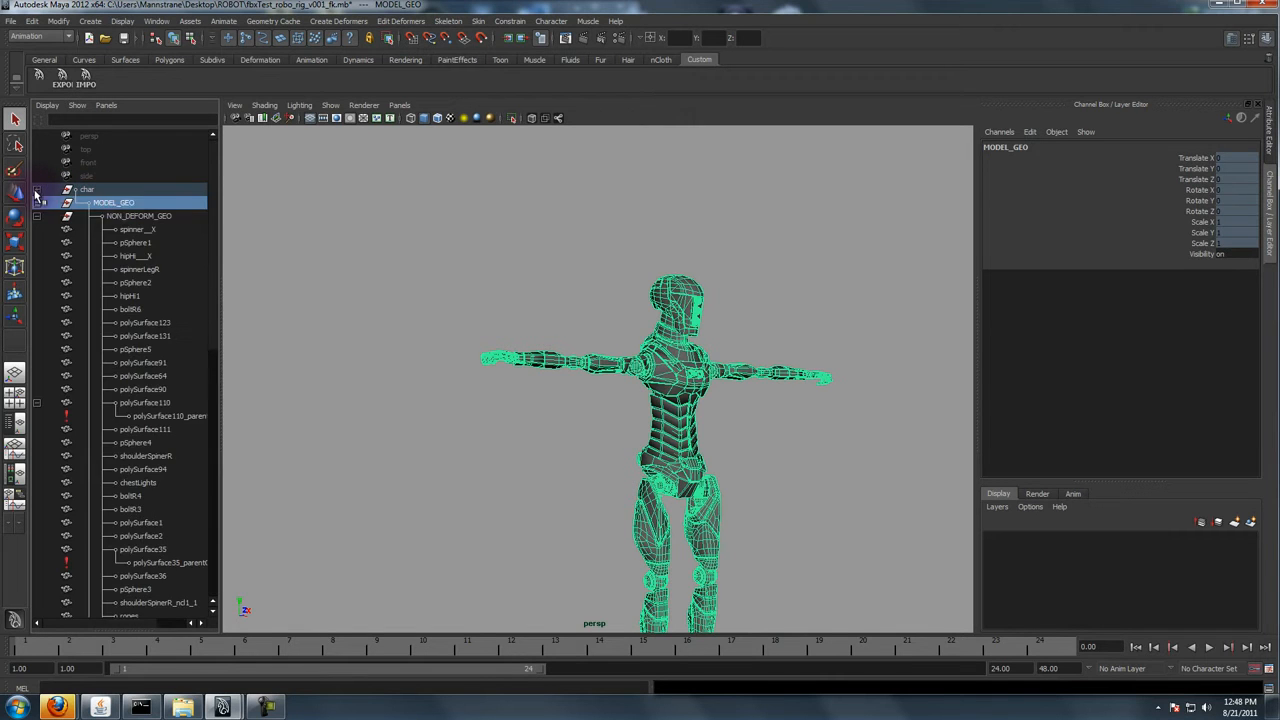
scroll(177, 550, "down", 10)
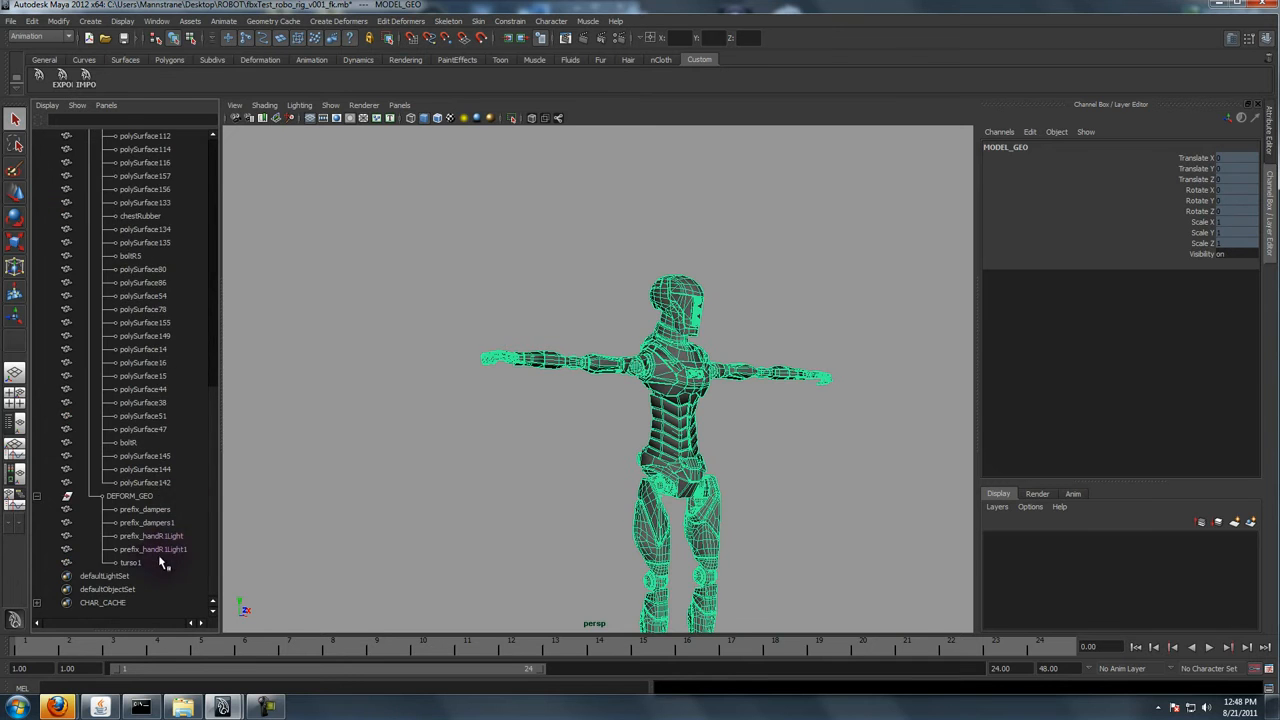
left_click(143, 562, "shift")
- Unlock all translate, rotate, scale and visibility channels of the selected groups and meshes
middle_click_drag(676, 222, 574, 280, "alt")
right_click_drag(574, 280, 700, 440, "alt")
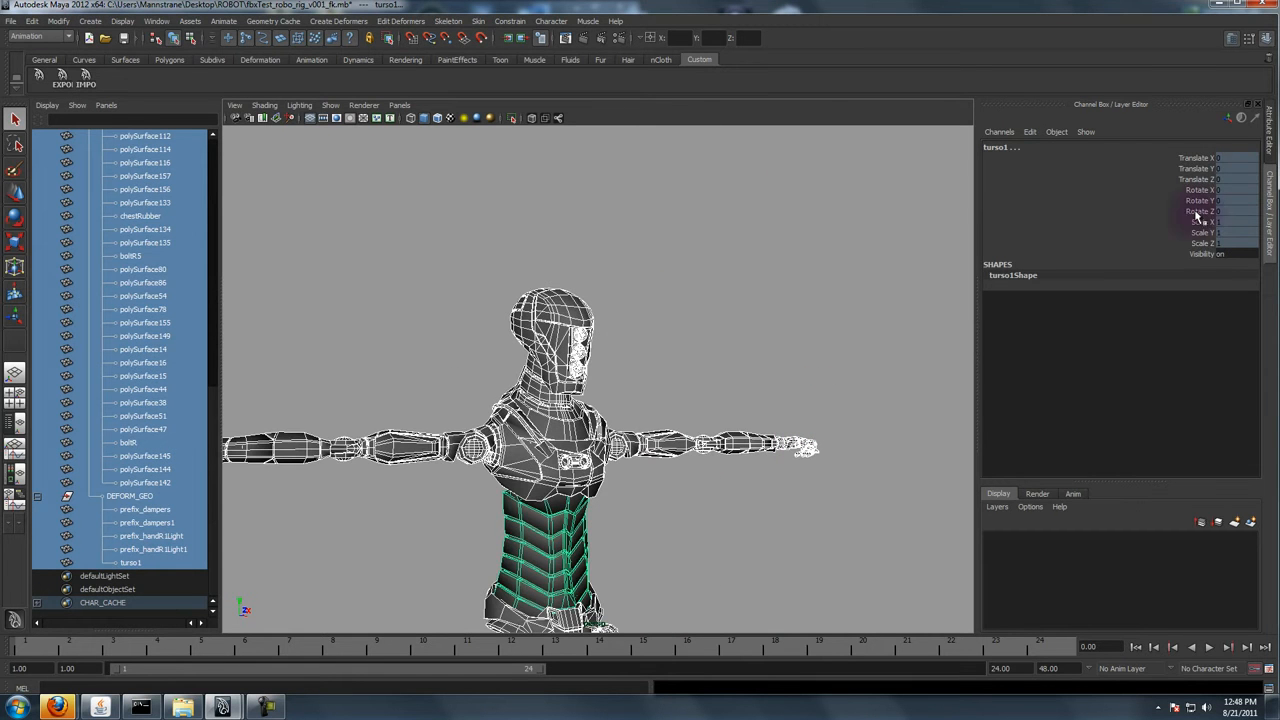
left_click_drag(1203, 158, 1203, 256)
right_click(1203, 256)
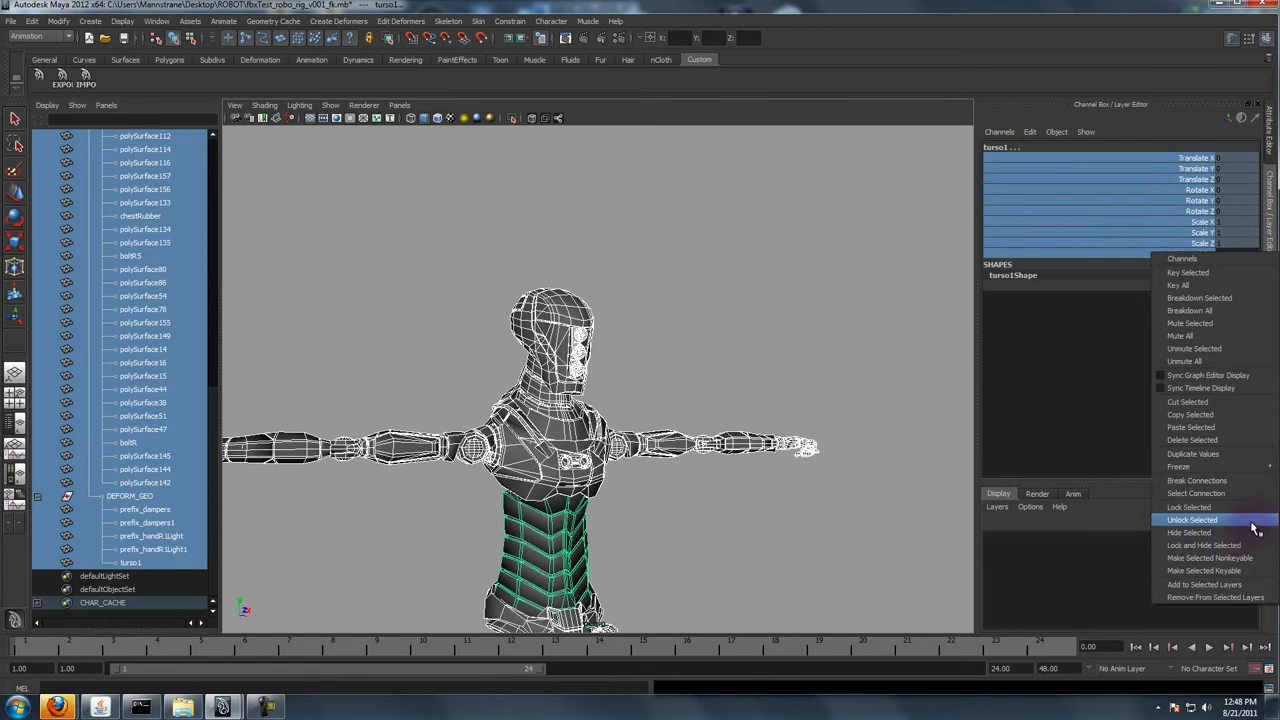
left_click(910, 304)
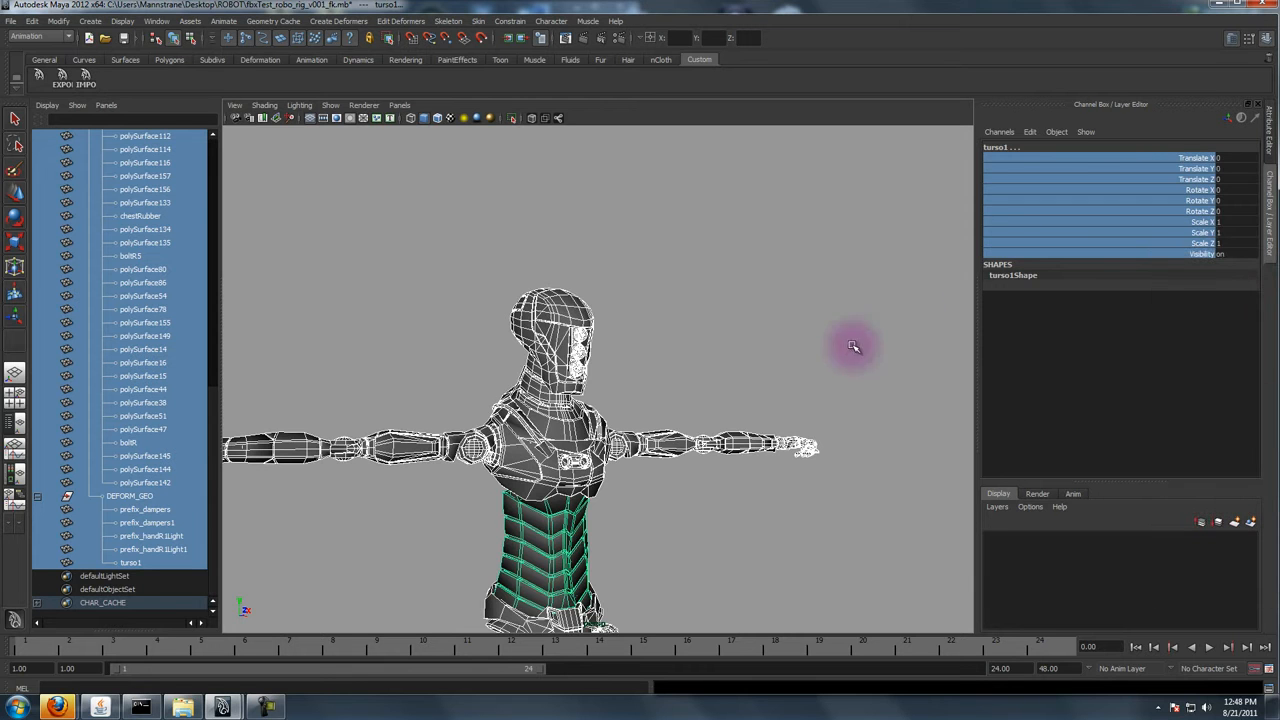
- Collapse the char hierarchy, clear the mesh selection and view the whole robot
right_click_drag(910, 304, 528, 391, "alt")
scroll(100, 266, "up", 10)
left_click(37, 203)
left_click(34, 176)
left_click_drag(588, 410, 586, 446, "alt")
middle_click_drag(586, 446, 632, 302, "alt")
right_click_drag(632, 302, 556, 335, "alt")
- Show the Hypershade beside the perspective view and select all objects that use the lambert1 material
key("space")
left_click(12, 420)
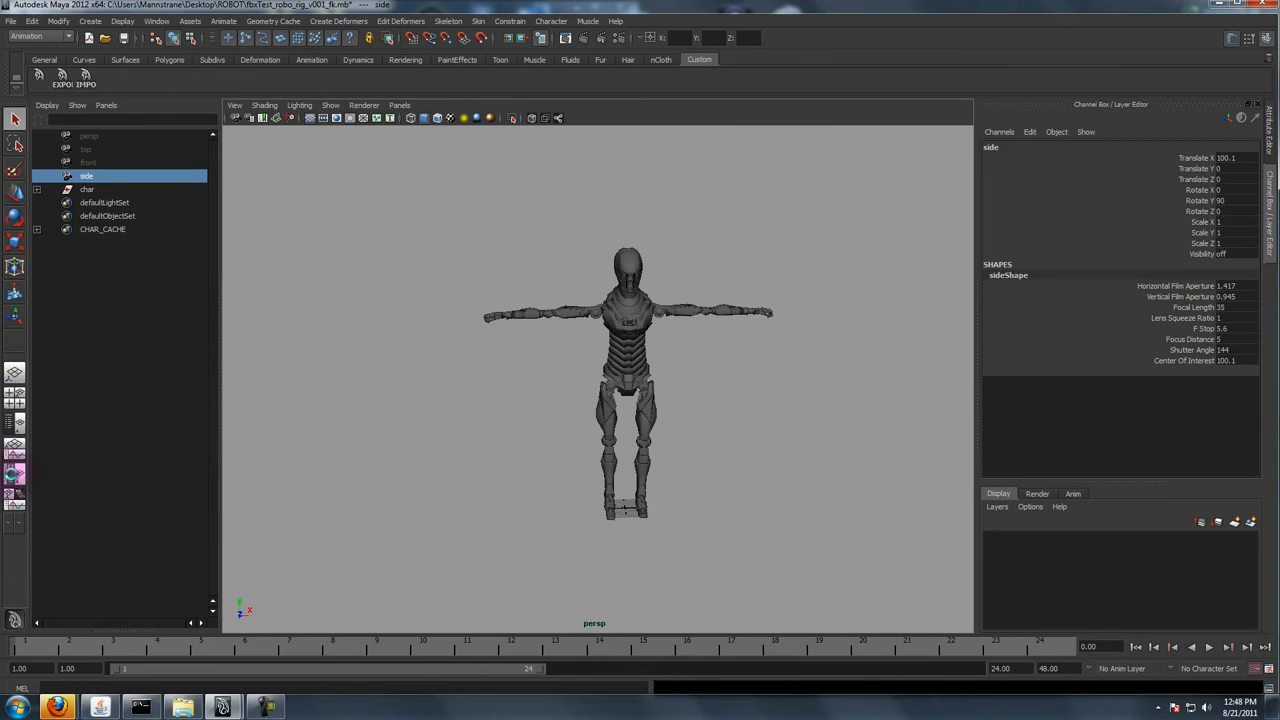
left_click(433, 222)
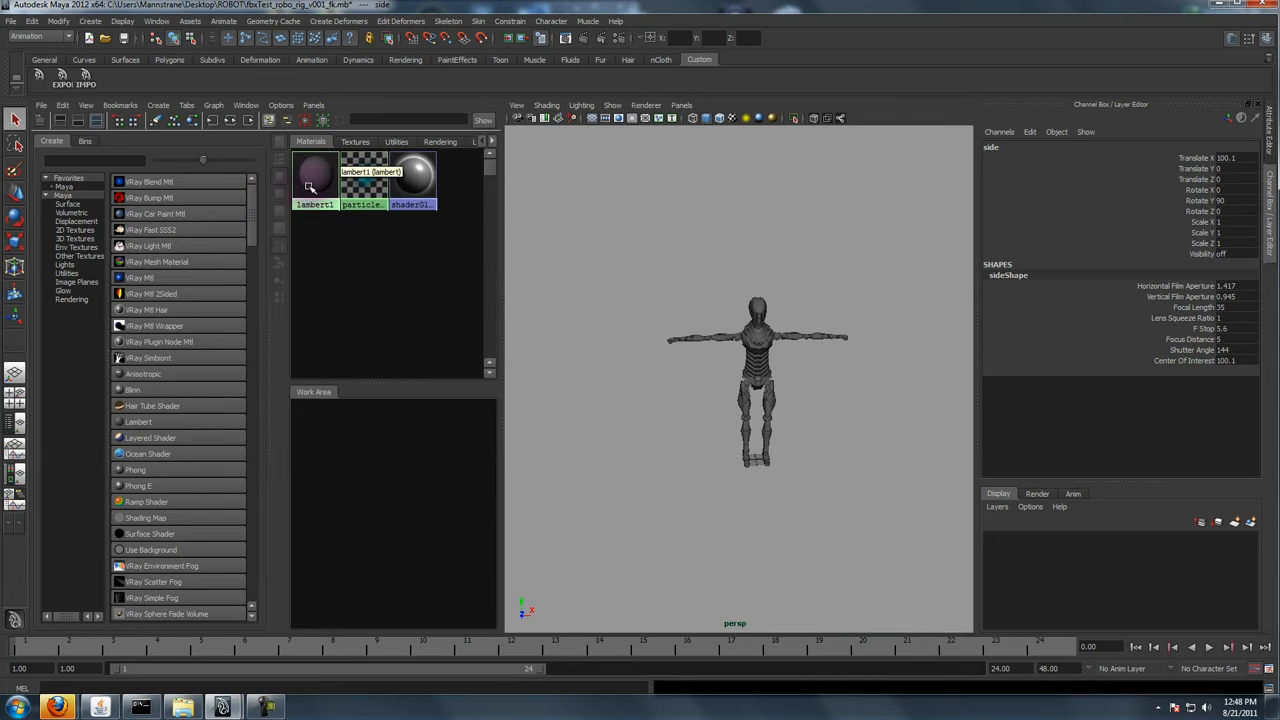
right_click_drag(691, 407, 991, 471, "alt")
left_click(843, 266)
right_click_drag(843, 266, 635, 254, "alt")
left_click_drag(768, 285, 410, 224, "alt")
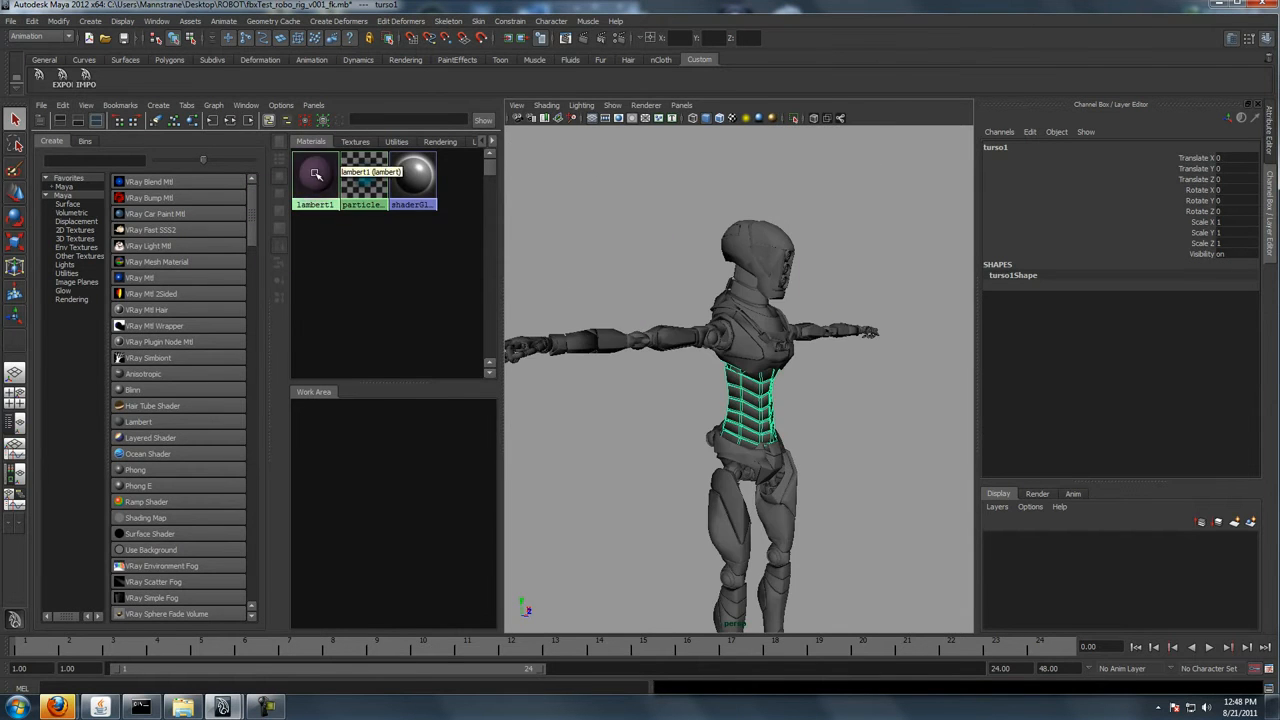
right_click(313, 175)
left_click(340, 235)
- Examine which parts of the robot's head, arms and torso are highlighted as using lambert1
left_click_drag(871, 271, 766, 386, "alt")
right_click_drag(766, 386, 855, 393, "alt")
left_click_drag(855, 393, 806, 334, "alt")
right_click_drag(806, 334, 740, 500, "alt")
middle_click_drag(740, 500, 771, 429, "alt")
right_click_drag(771, 429, 716, 407, "alt")
left_click_drag(716, 407, 663, 389, "alt")
right_click_drag(663, 389, 766, 454, "alt")
middle_click_drag(766, 454, 722, 424, "alt")
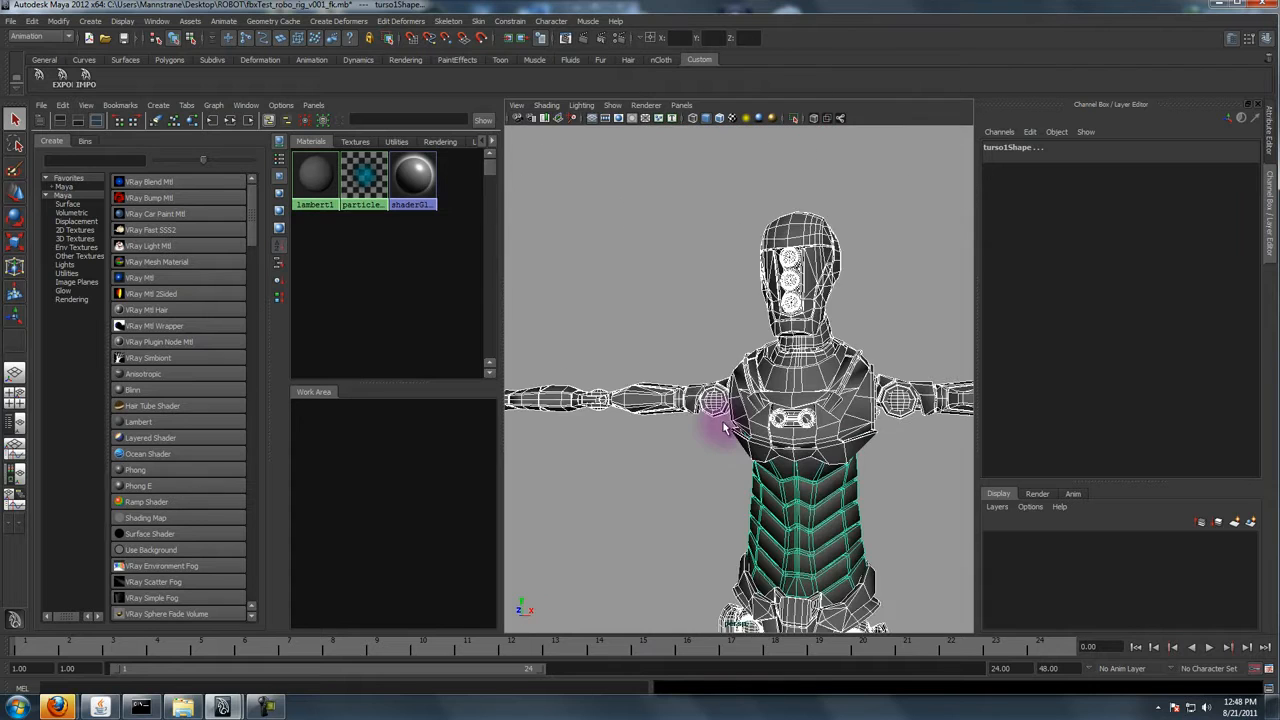
- Clear the selection and inspect the shaded robot's head, shoulders and torso plates from several angles
left_click(670, 469)
key("5")
left_click_drag(670, 469, 694, 514, "alt")
right_click_drag(694, 514, 723, 332, "alt")
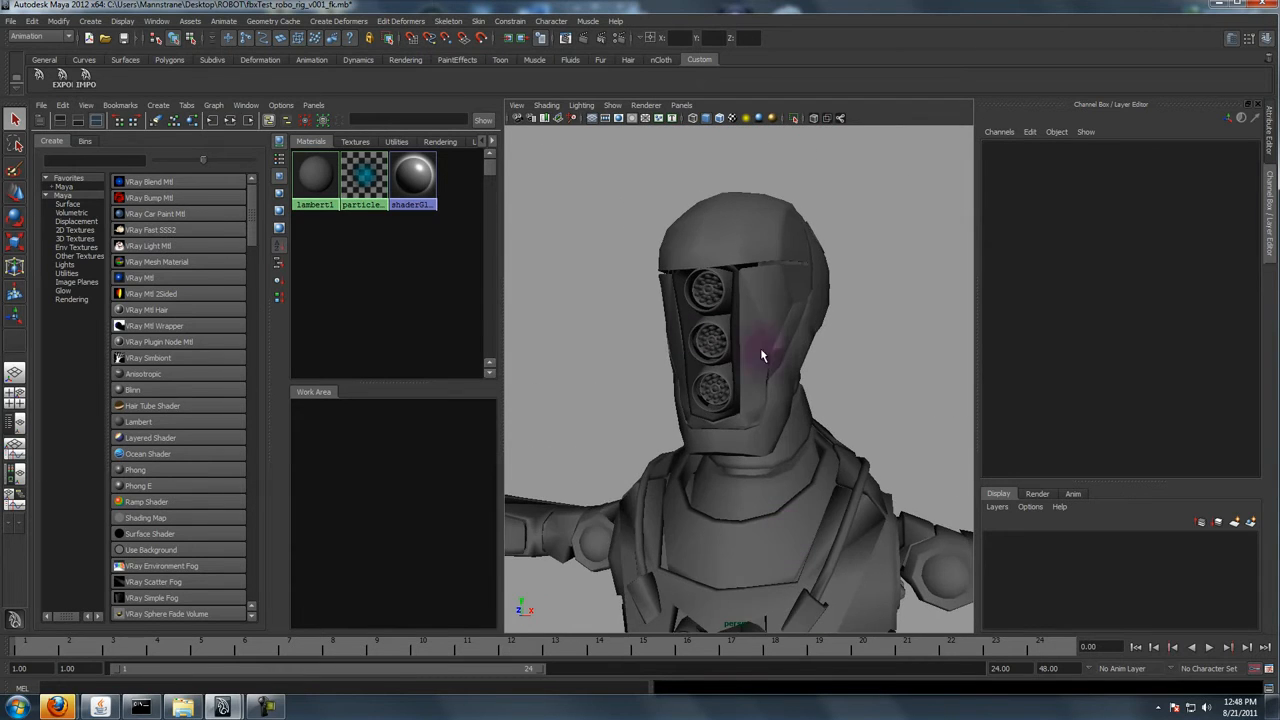
left_click_drag(806, 300, 837, 371, "alt")
right_click_drag(837, 371, 729, 354, "alt")
left_click_drag(729, 354, 712, 400, "alt")
right_click_drag(712, 400, 803, 457, "alt")
middle_click_drag(803, 457, 657, 357, "alt")
right_click_drag(657, 357, 1054, 511, "alt")
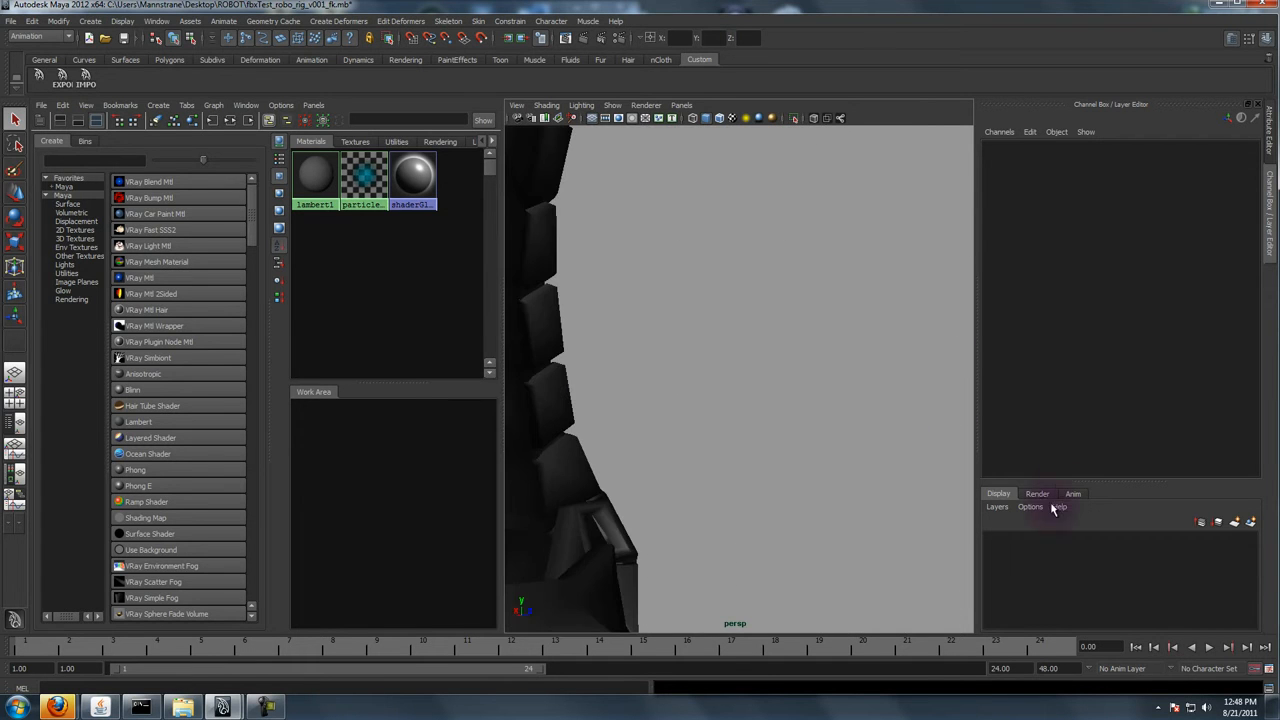
left_click_drag(620, 393, 780, 440, "alt")
right_click_drag(780, 440, 583, 383, "alt")
left_click_drag(583, 383, 692, 350, "alt")
middle_click_drag(692, 350, 708, 368, "alt")
right_click_drag(708, 368, 694, 314, "alt")
middle_click_drag(694, 314, 709, 400, "alt")
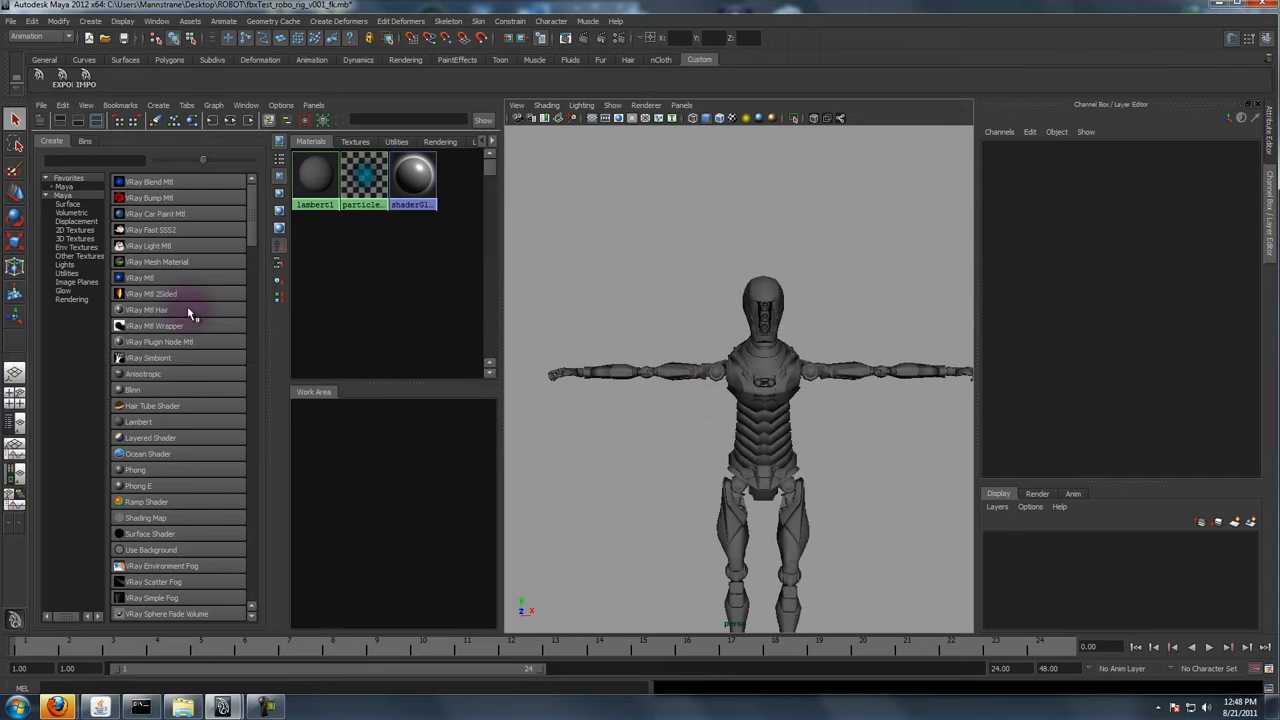
- Switch the workspace layout back to the outliner beside the perspective view
key("space")
middle_click_drag(427, 349, 400, 423, "alt")
key("space")
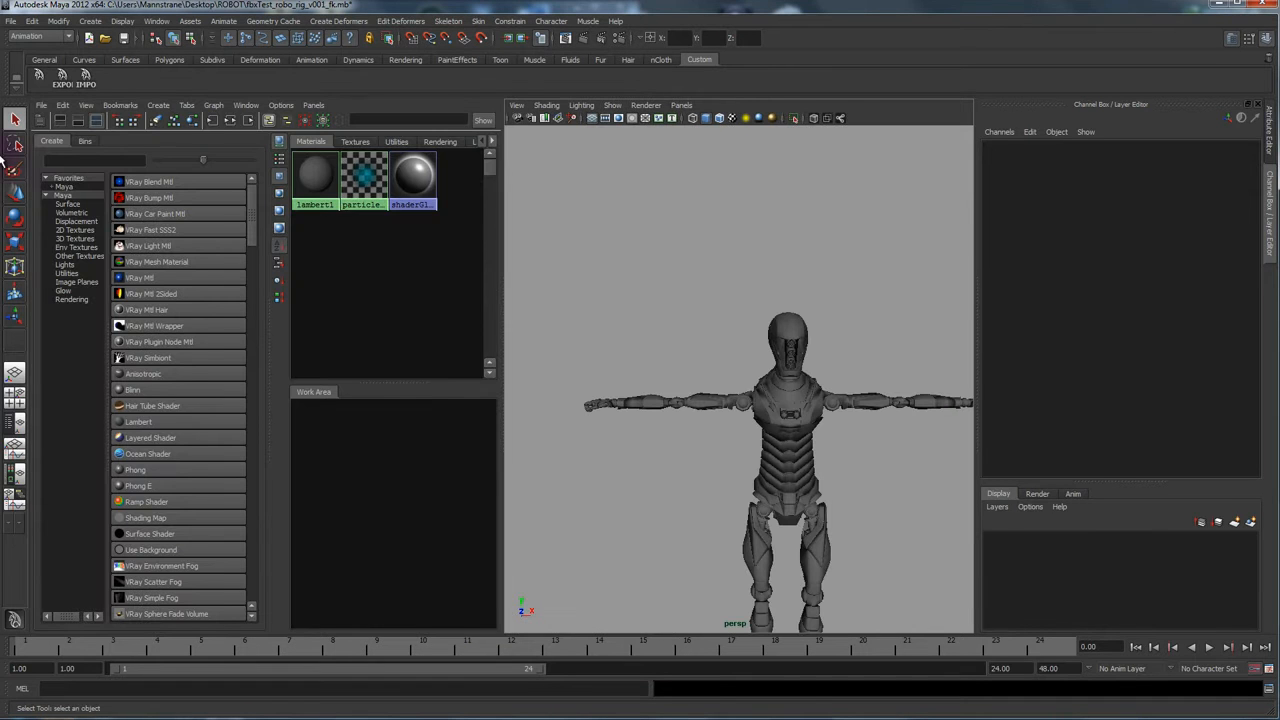
left_click(14, 397)
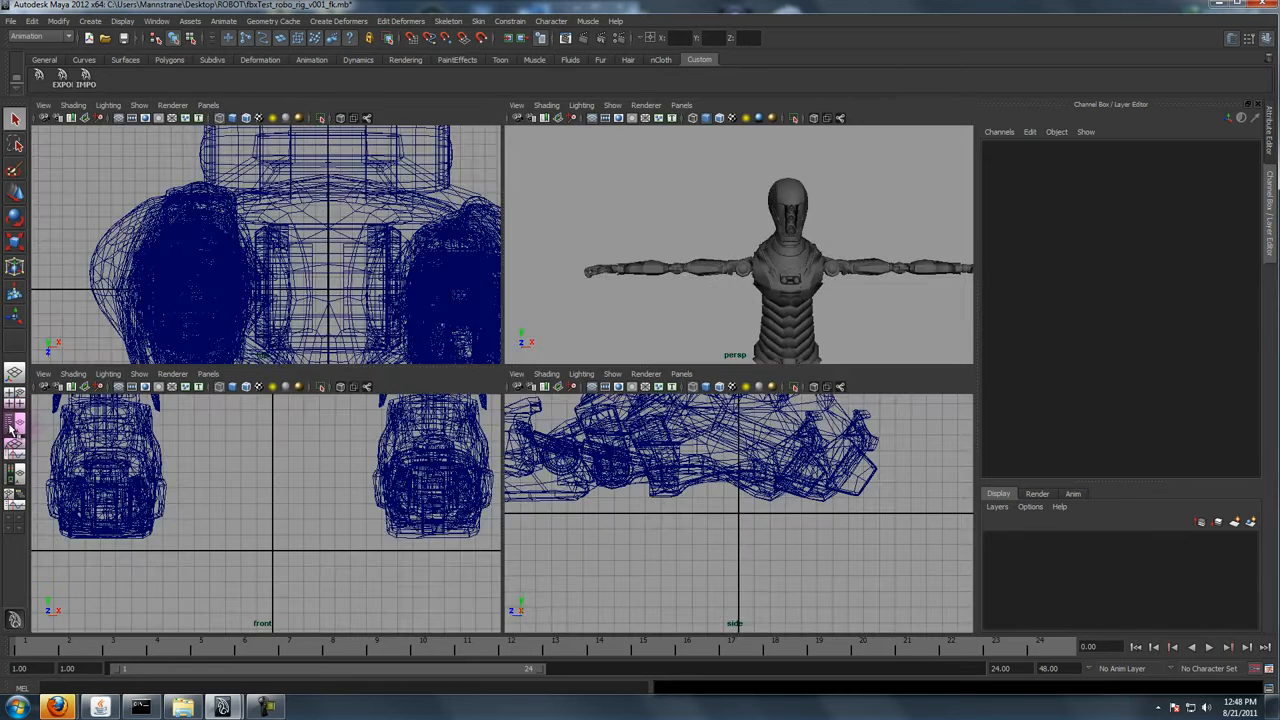
left_click(14, 445)
left_click(14, 421)
- Unlock all translate, rotate, scale and visibility channels of the char group
left_click(87, 189)
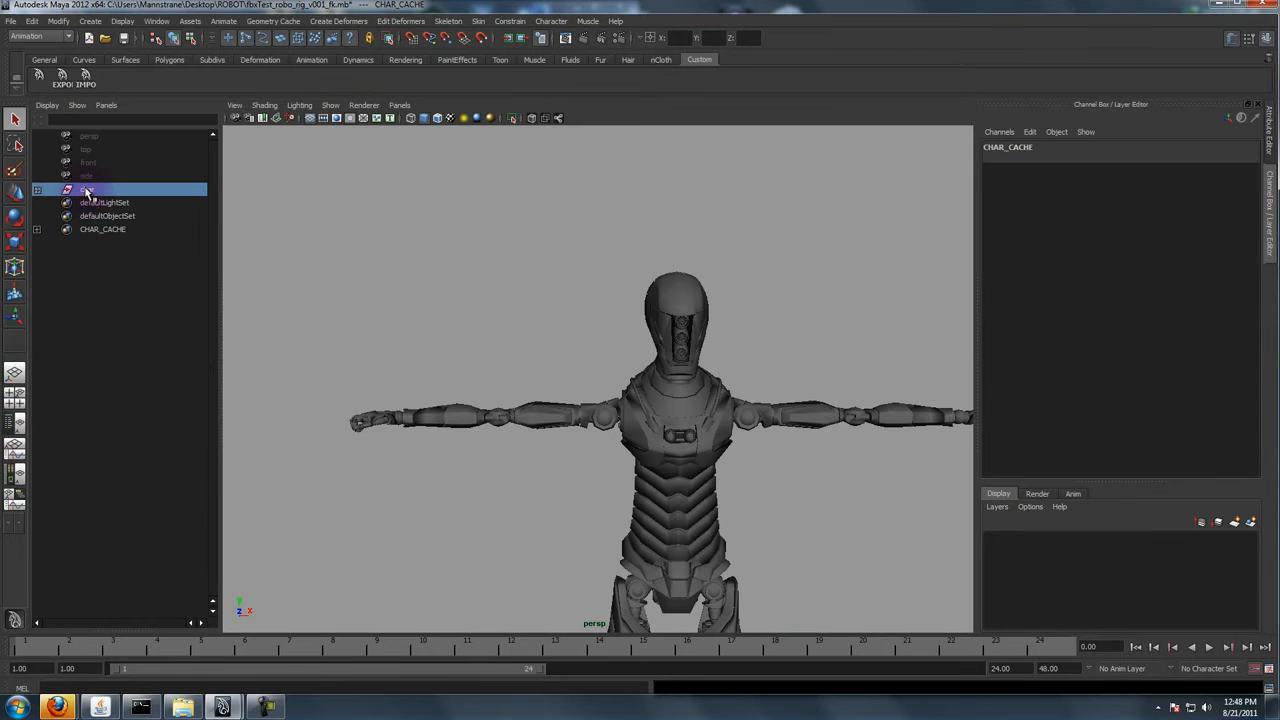
middle_click_drag(614, 371, 703, 367, "alt")
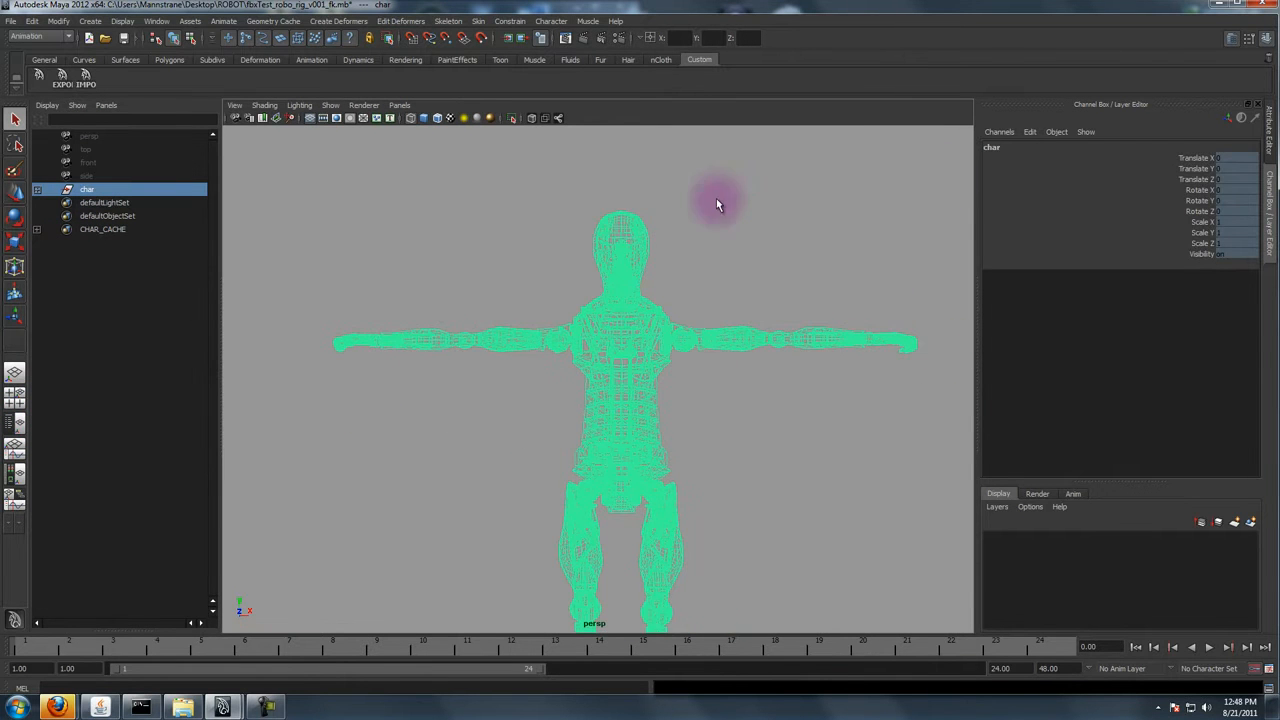
left_click(103, 191)
left_click_drag(1197, 158, 1200, 251)
right_click(1200, 252)
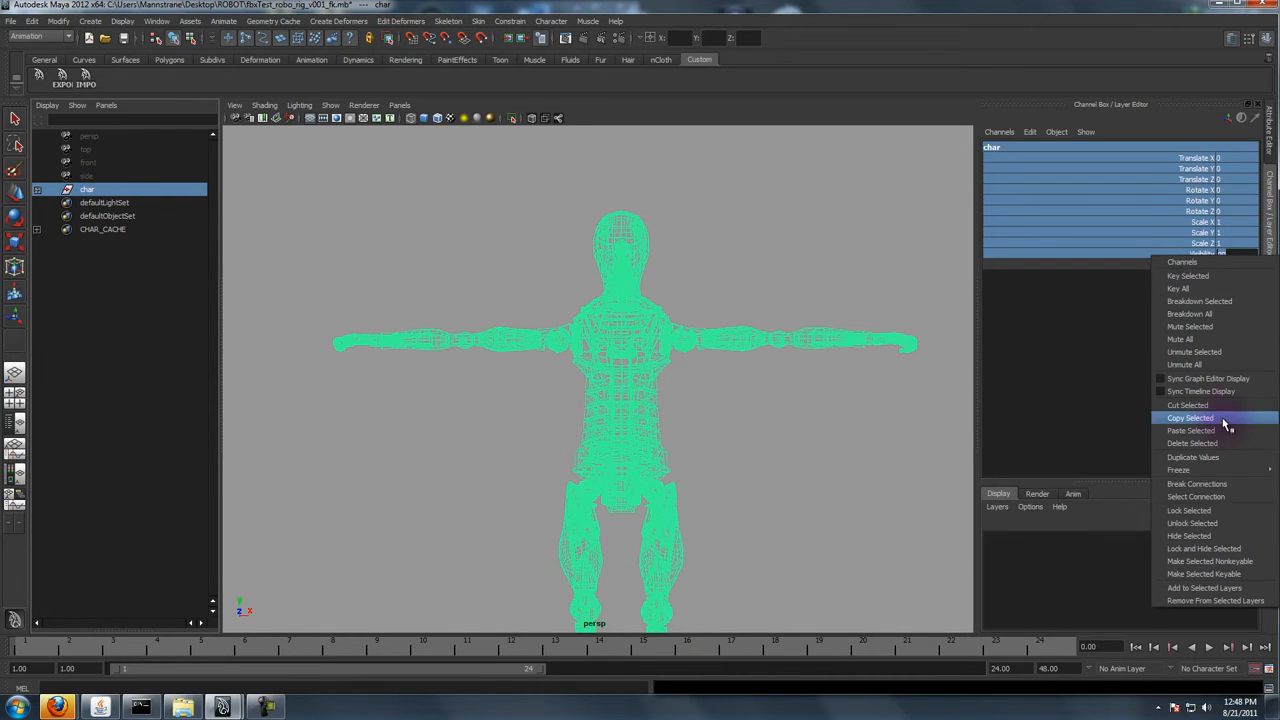
left_click(1217, 523)
left_click_drag(1197, 190, 1192, 220)
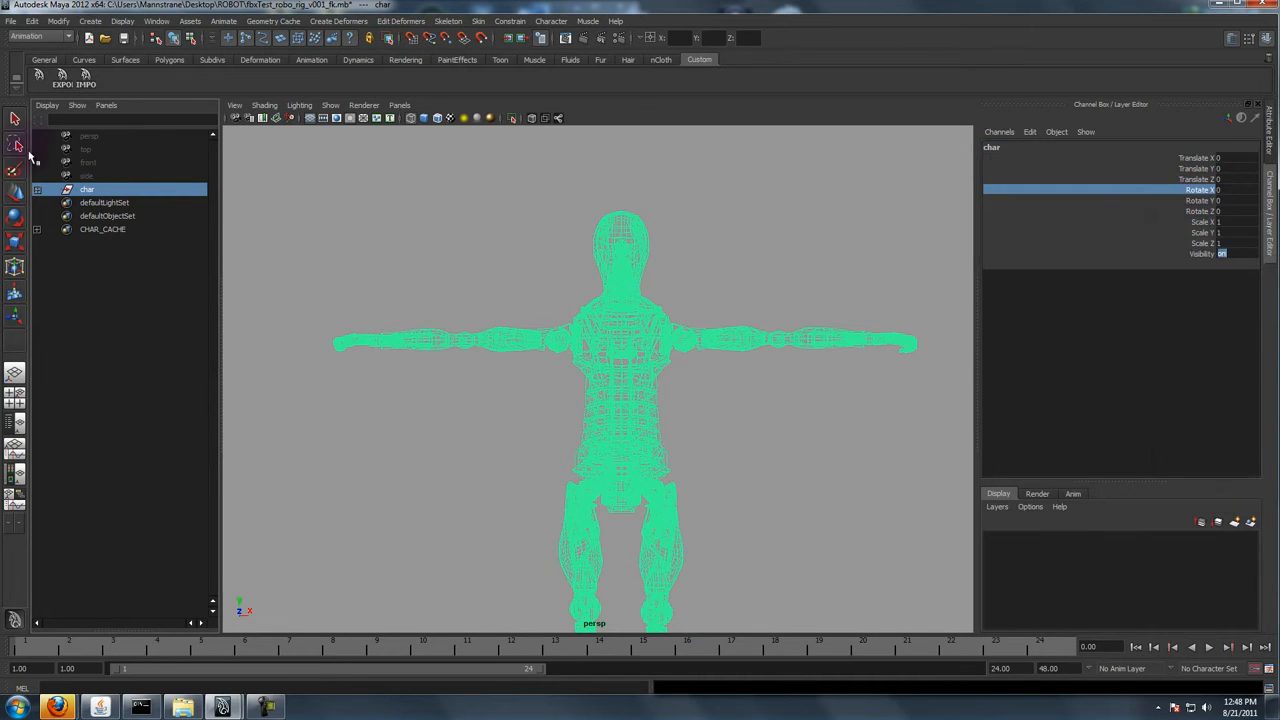
- Check the MODEL_GEO group's channels and the robot's wireframe around the head and chest
left_click(129, 204)
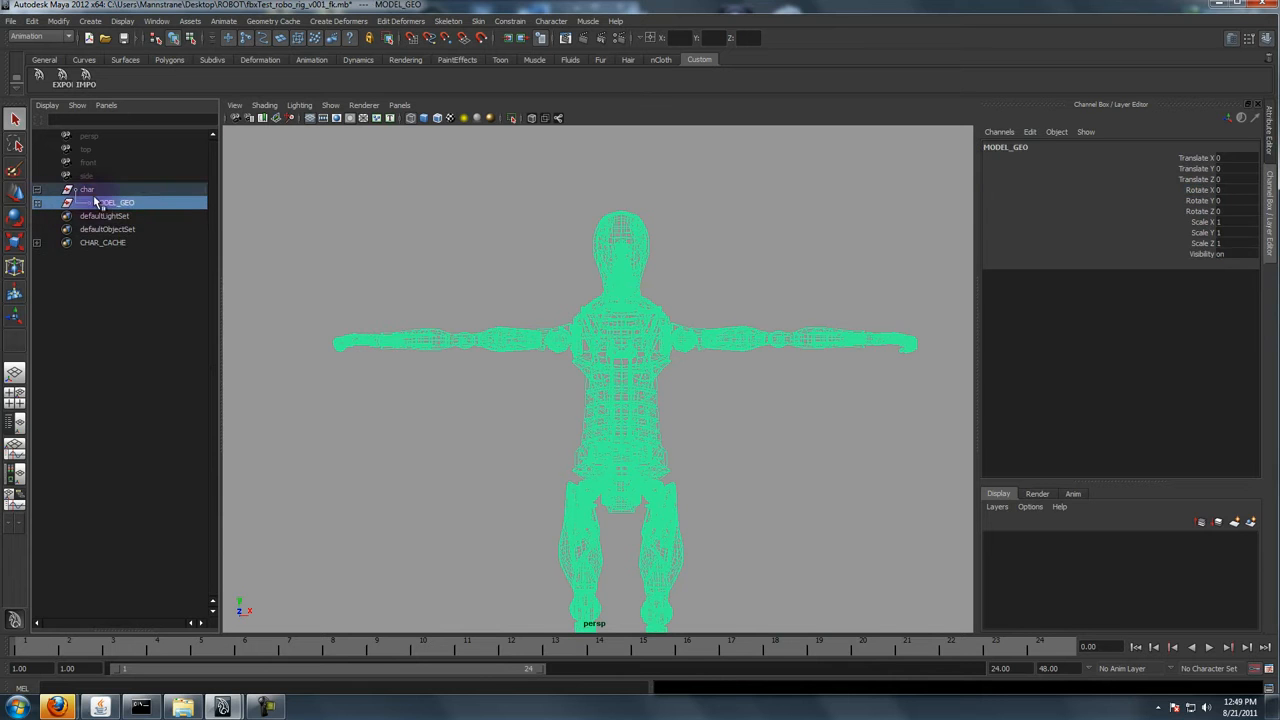
middle_click_drag(93, 203, 96, 190)
middle_click_drag(557, 458, 460, 270, "alt")
right_click_drag(614, 374, 649, 477, "alt")
- Export the char group together with the CHAR_CACHE set to C:/temp/temp.mb
left_click(108, 229)
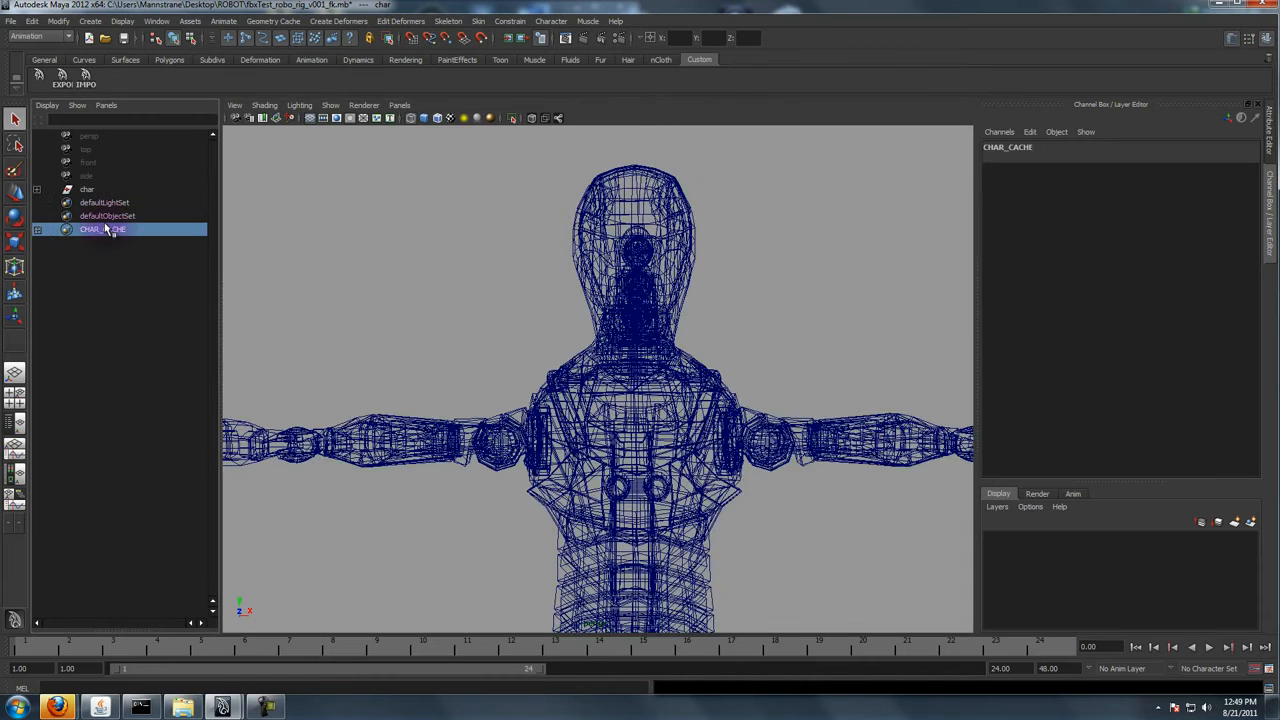
left_click(88, 190, "ctrl")
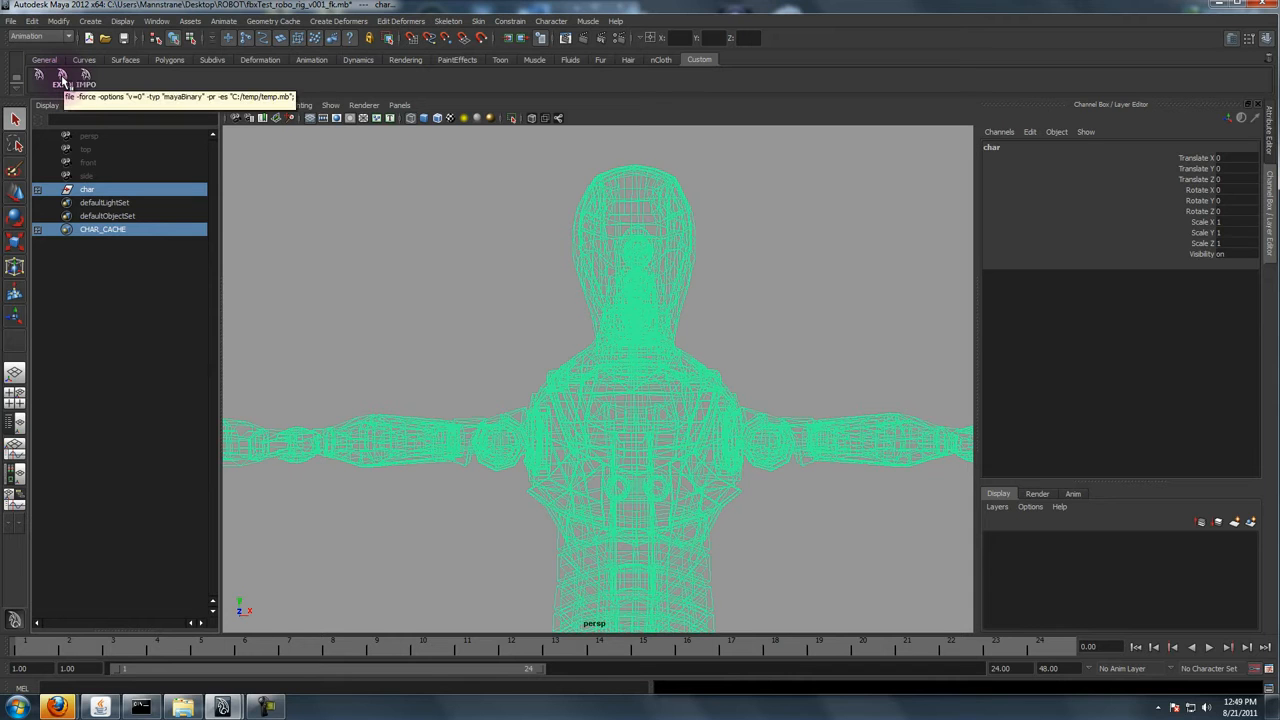
left_click(62, 78)
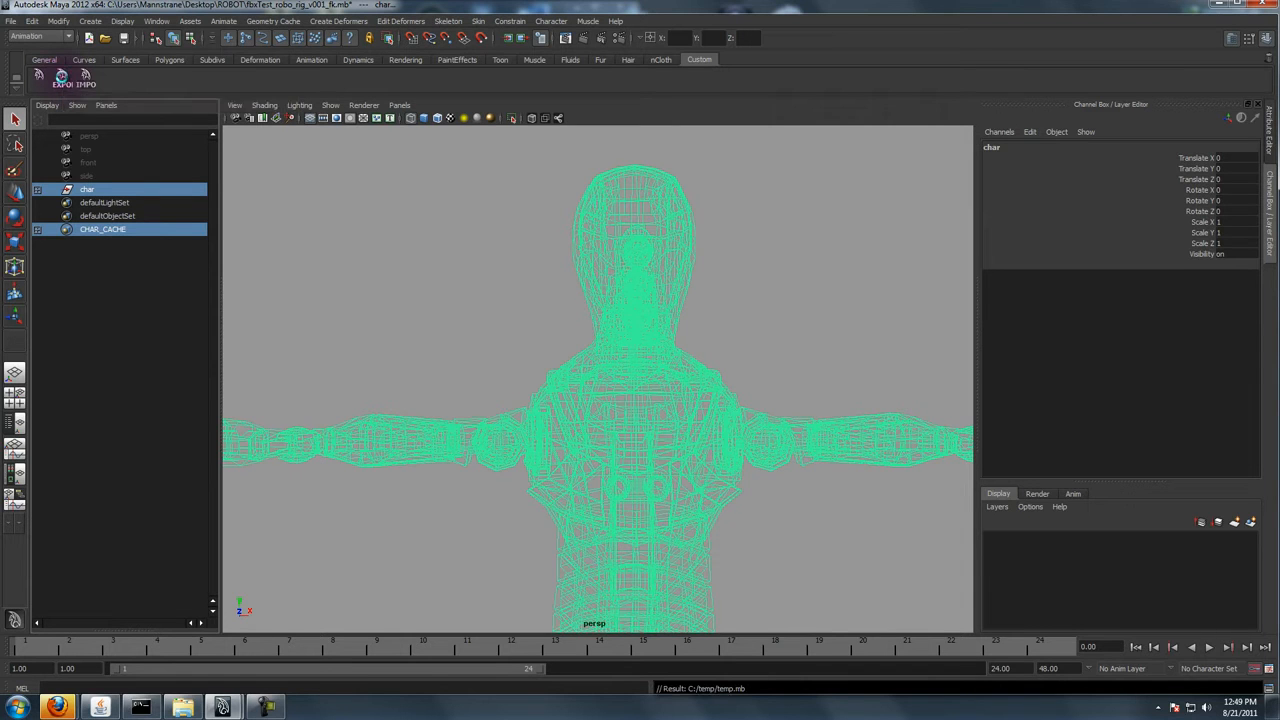
- Start a new scene without saving the rig file and import C:/temp/temp.mb
left_click(10, 22)
left_click(36, 40)
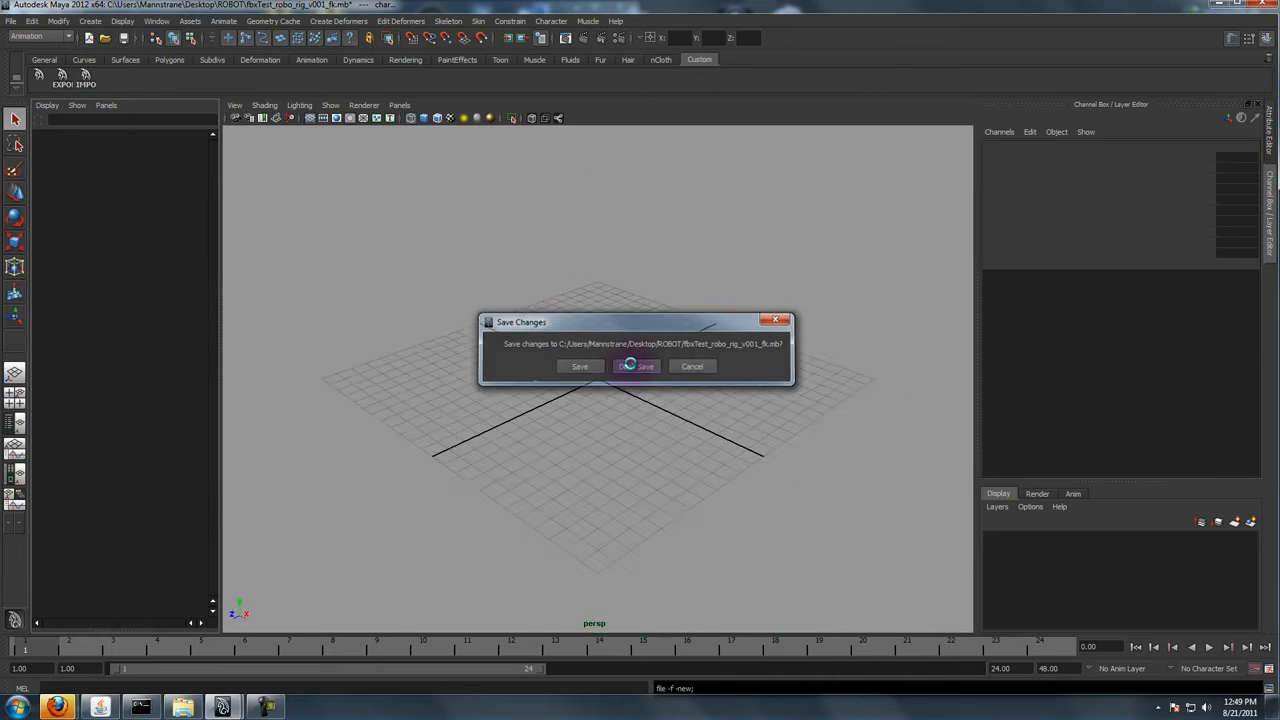
left_click(88, 76)
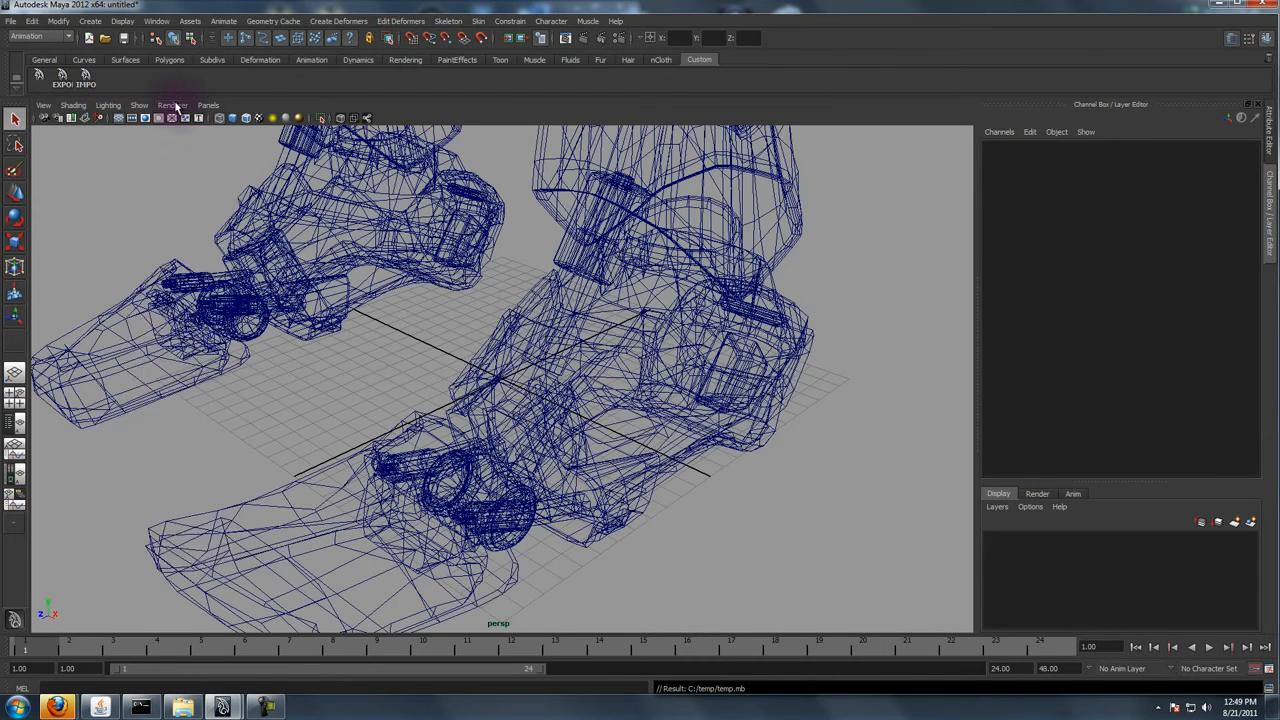
- Display the imported robot with smooth shading and inspect its head, arms and torso
left_click(139, 105)
left_click(140, 190)
mouse_move(300, 420)
left_mouse_down("alt")
mouse_move(466, 443)
mouse_move(737, 354)
left_mouse_up("alt")
key("5")
right_click_drag(737, 354, 486, 380, "alt")
middle_click_drag(486, 380, 480, 597, "alt")
right_click_drag(480, 597, 529, 466, "alt")
middle_click_drag(529, 466, 500, 371, "alt")
key("space")
key("space")
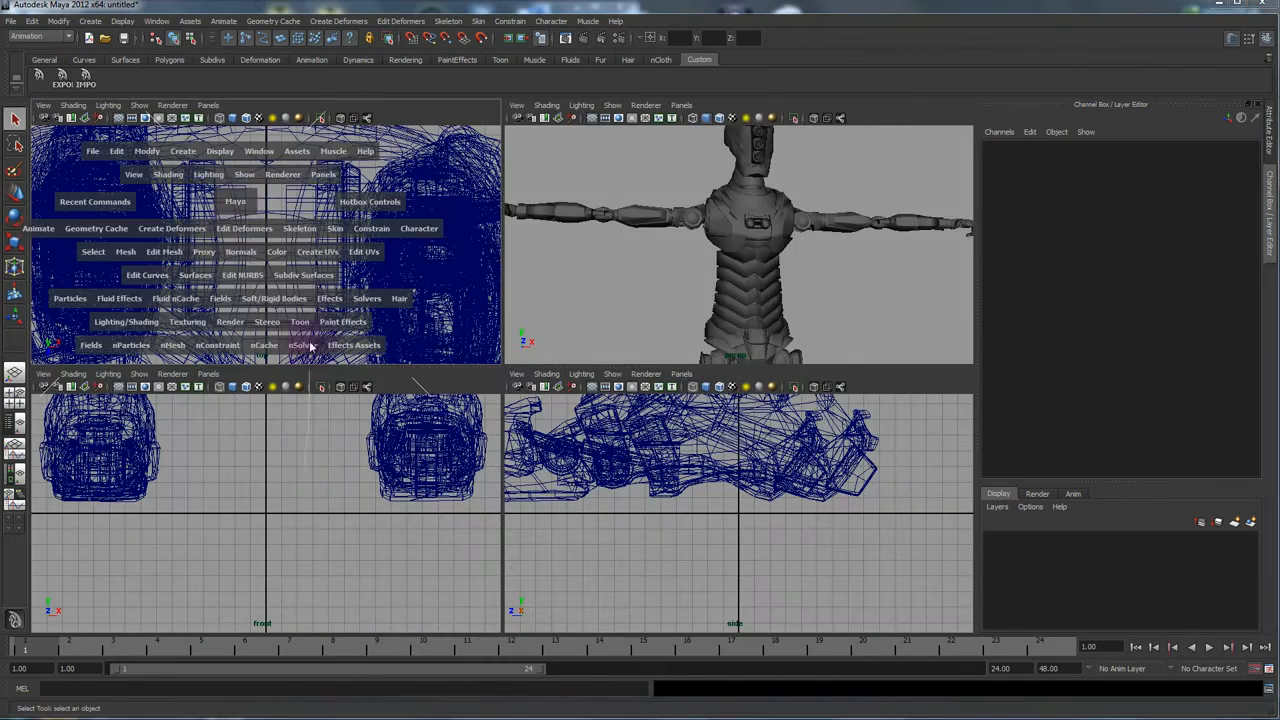
- Show the Outliner in place of the top view and expand char and MODEL_GEO, selecting NON_DEFORM_GEO to inspect its pieces on the robot
left_click_drag(306, 471, 206, 263)
left_click(91, 229)
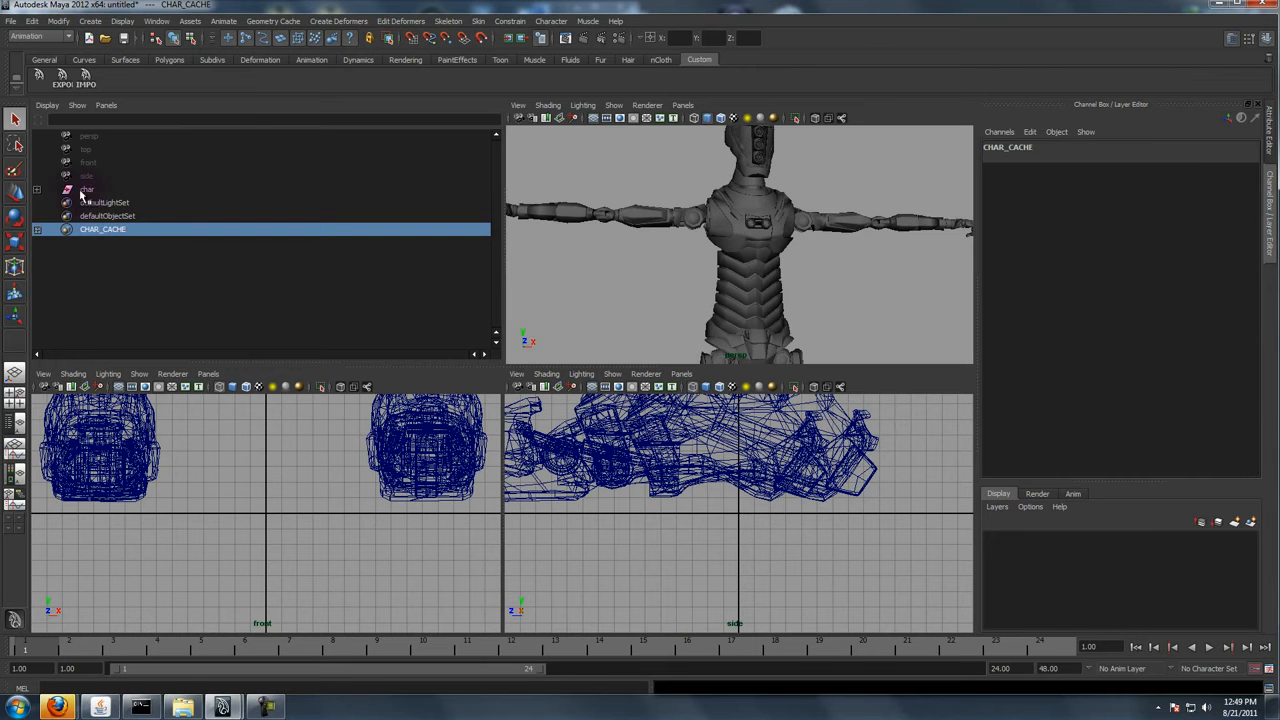
left_click(88, 190)
left_click(93, 229)
left_click(40, 192)
left_click(110, 204)
left_click(37, 203)
left_click(135, 216)
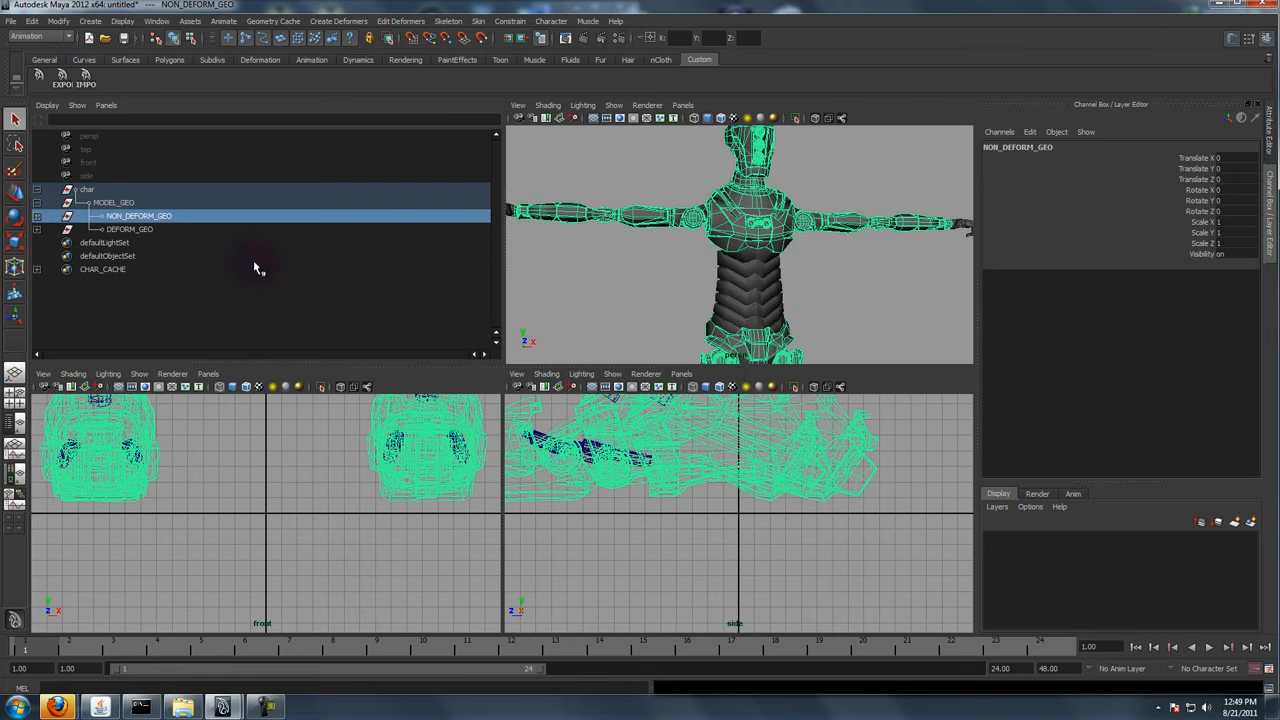
right_click_drag(694, 234, 715, 181, "alt")
middle_click_drag(734, 229, 694, 243, "alt")
right_click_drag(694, 243, 688, 290, "alt")
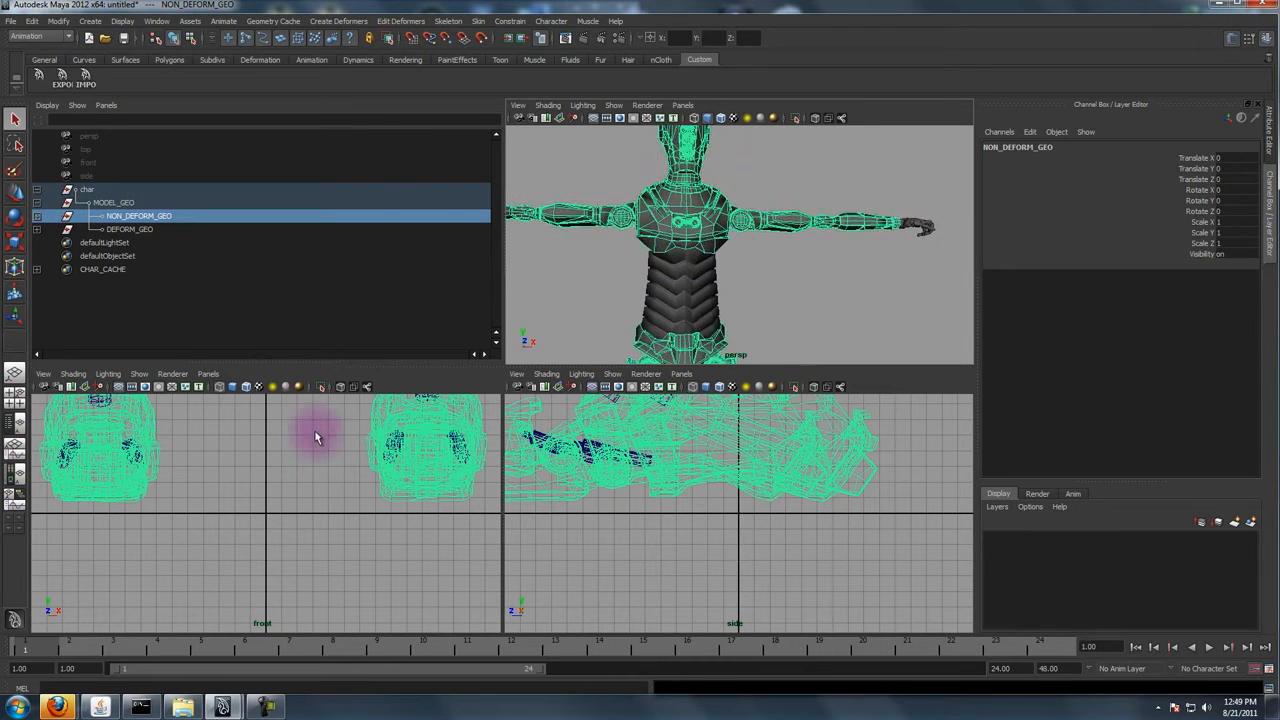
- Clear the selection and show the Hypershade in place of the front view
left_click(318, 436)
key("space")
left_click(319, 561)
left_click_drag(319, 567, 232, 553)
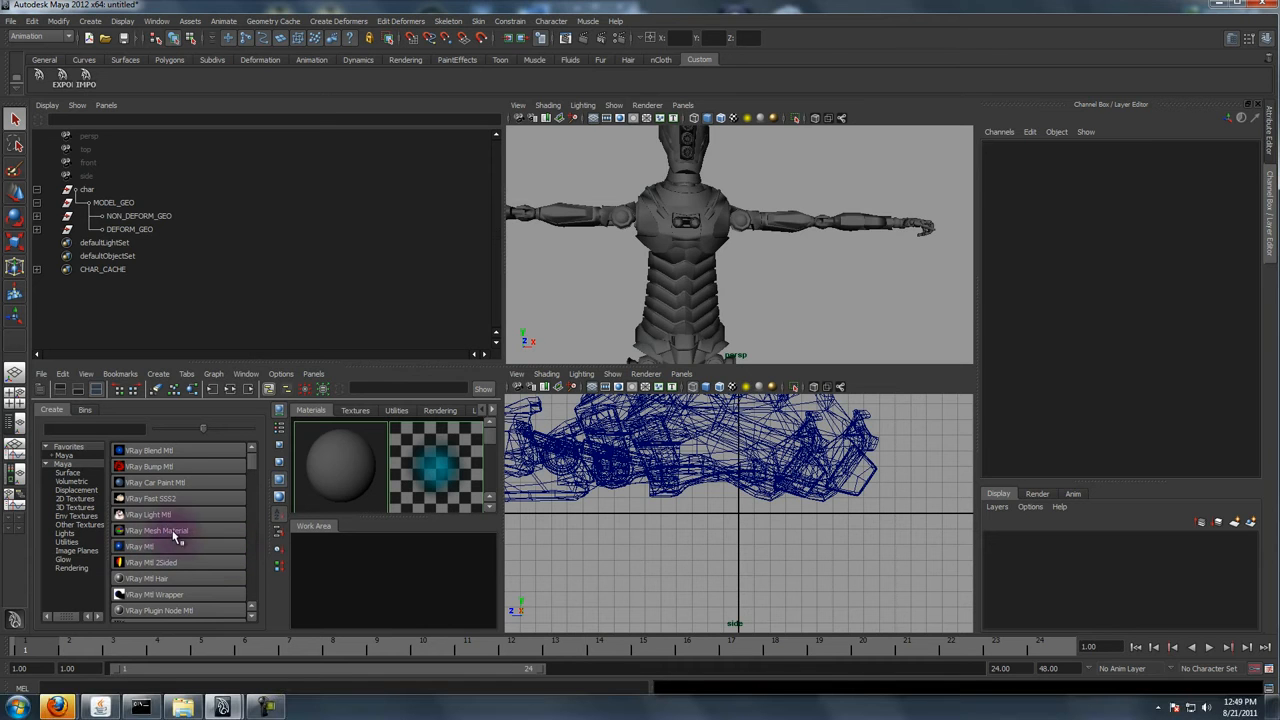
- Create a VRay Mtl material and assign it to the whole char group
left_click(96, 190)
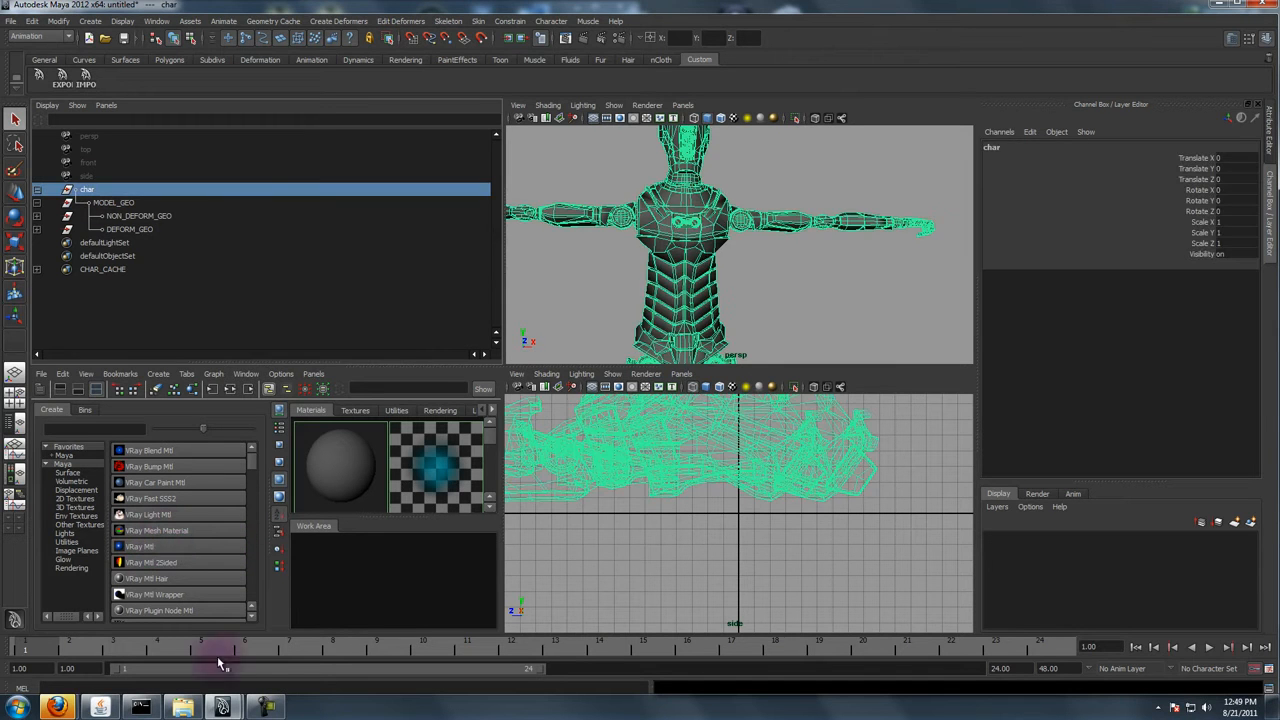
left_click(140, 546)
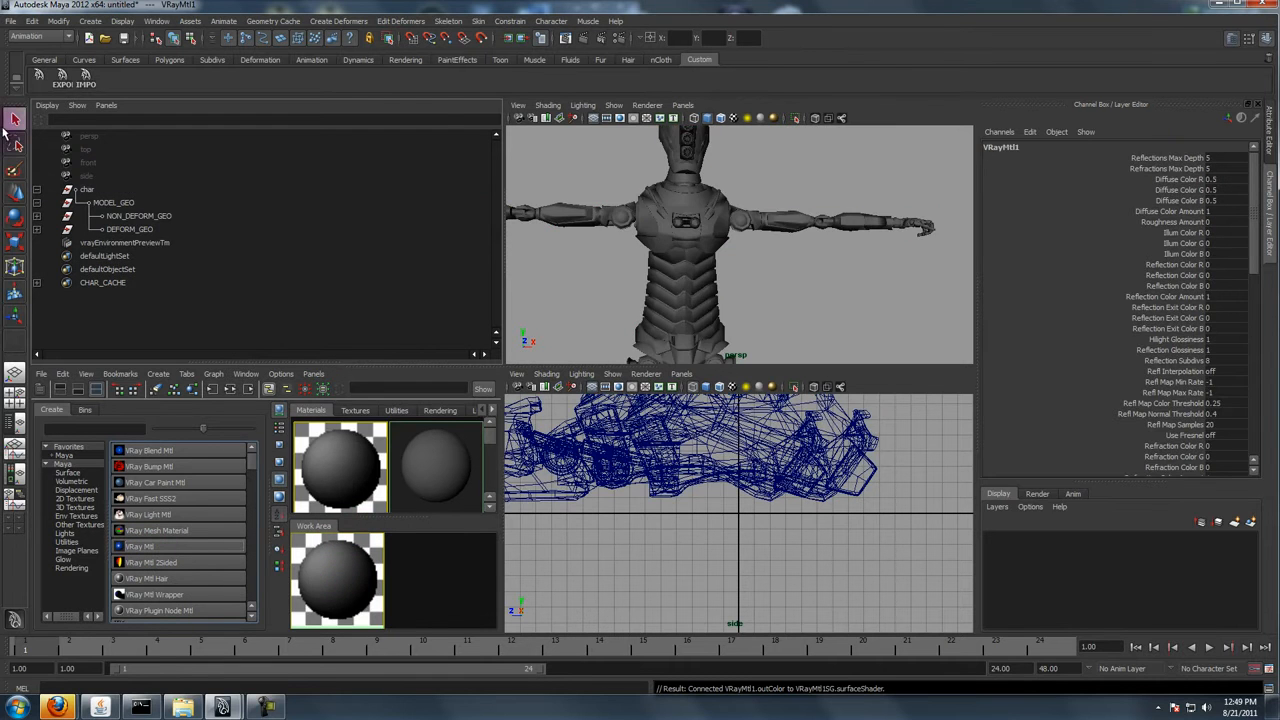
left_click(87, 190)
right_click(320, 580)
left_click(330, 606)
- Frame the full robot in the perspective view and create a VRayPlane as the ground
left_click(829, 283)
key("space")
mouse_move(471, 434)
left_mouse_down("alt")
mouse_move(480, 471)
mouse_move(386, 414)
mouse_move(371, 306)
mouse_move(451, 400)
mouse_move(490, 400)
left_mouse_up("alt")
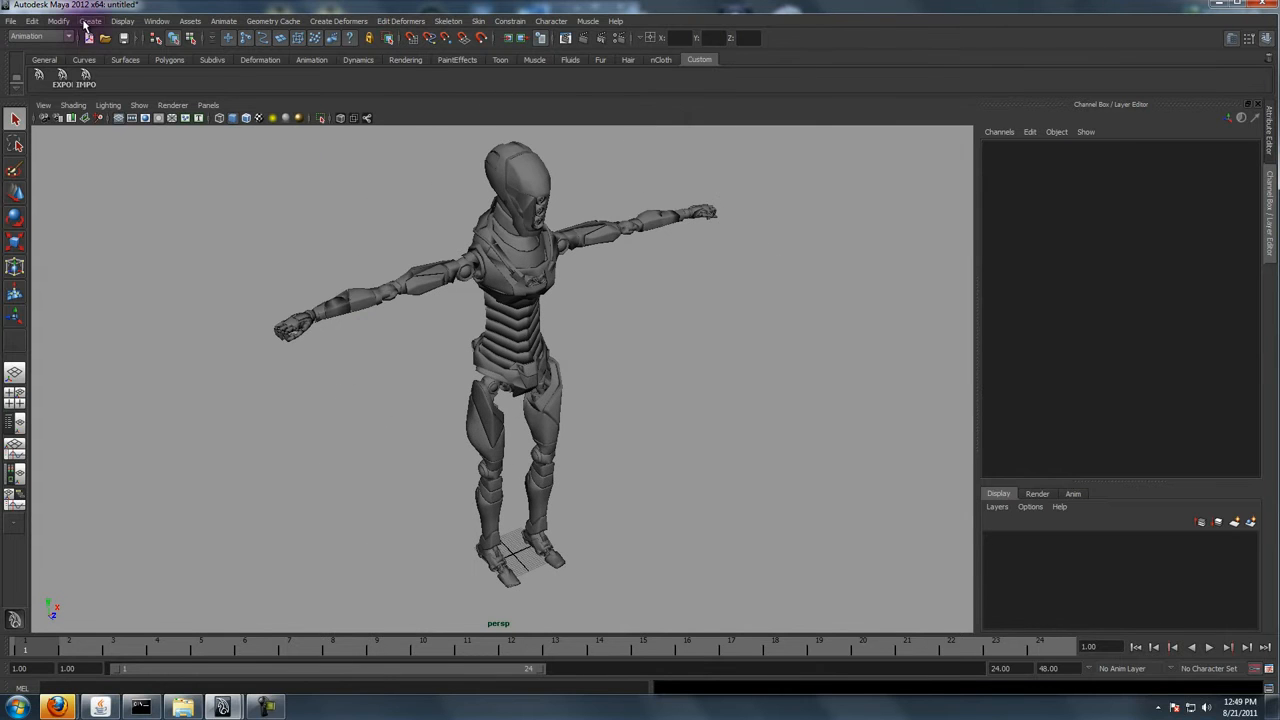
left_click(85, 24)
mouse_move(200, 289)
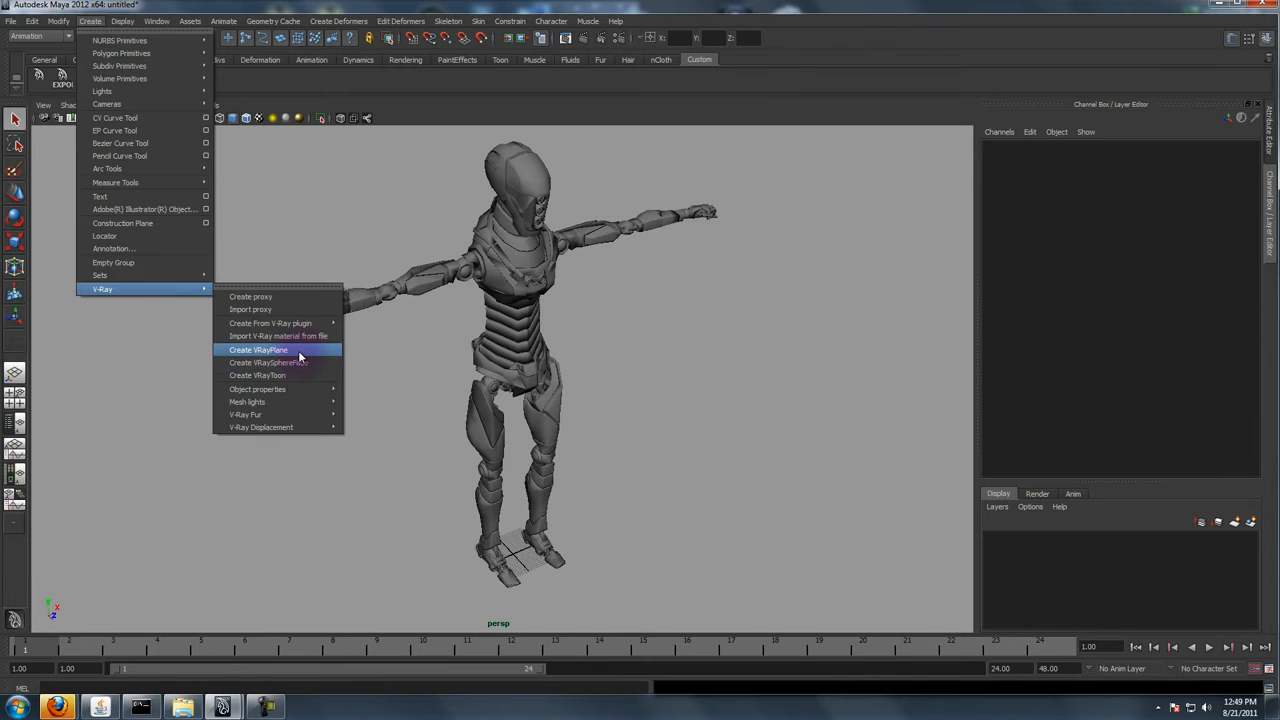
left_click(298, 350)
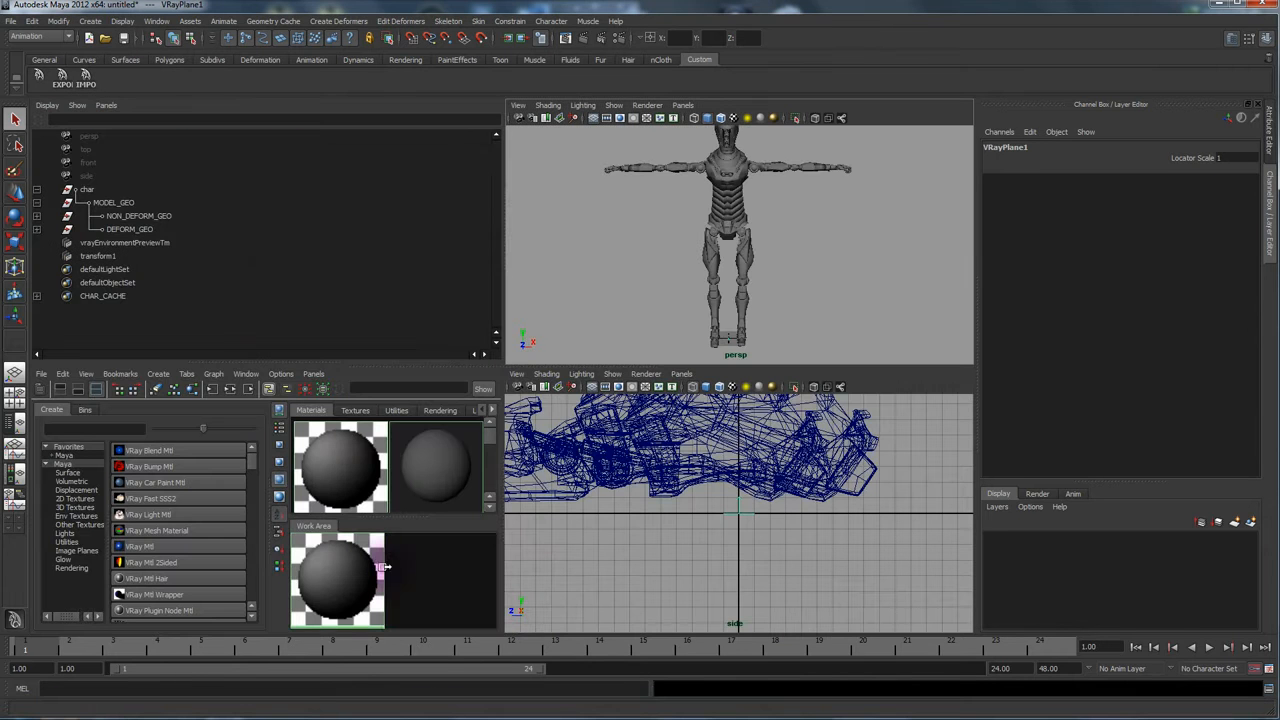
- Collapse the char hierarchy and assign the new VRay Mtl material to the VRayPlane's transform1
left_click(111, 270)
left_click(108, 257)
left_click(107, 244)
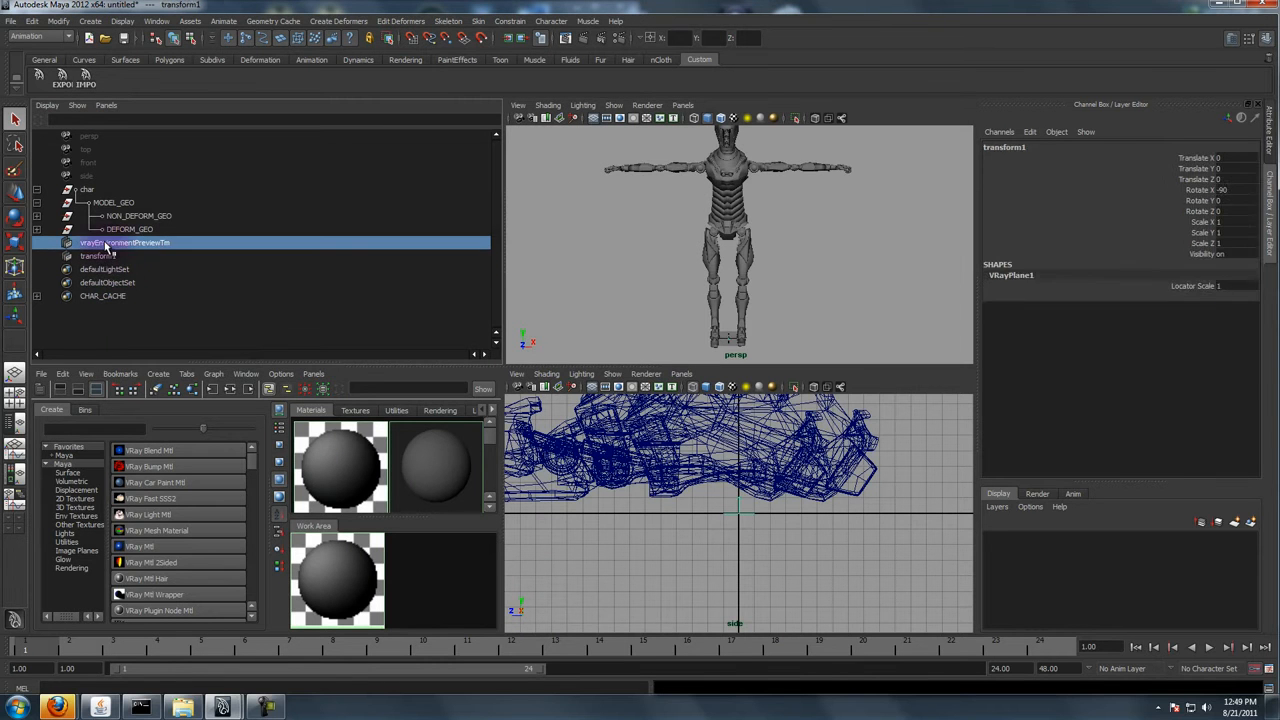
left_click(108, 257)
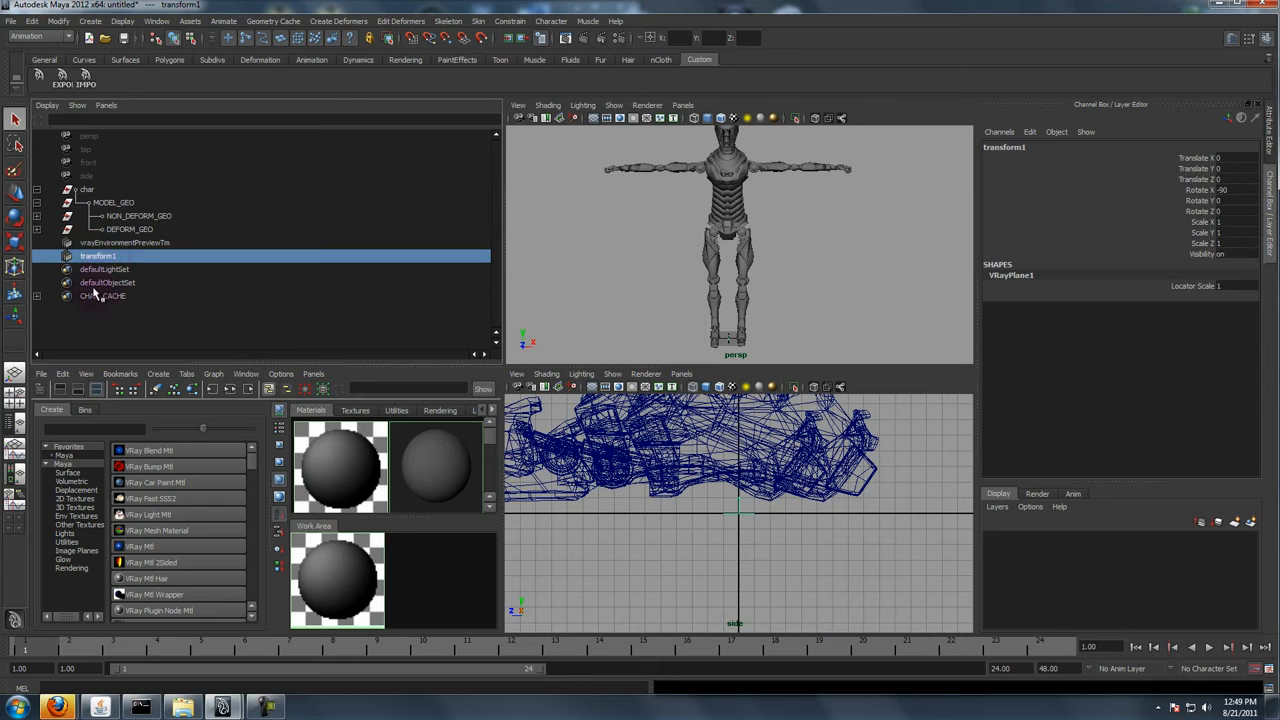
left_click(39, 190)
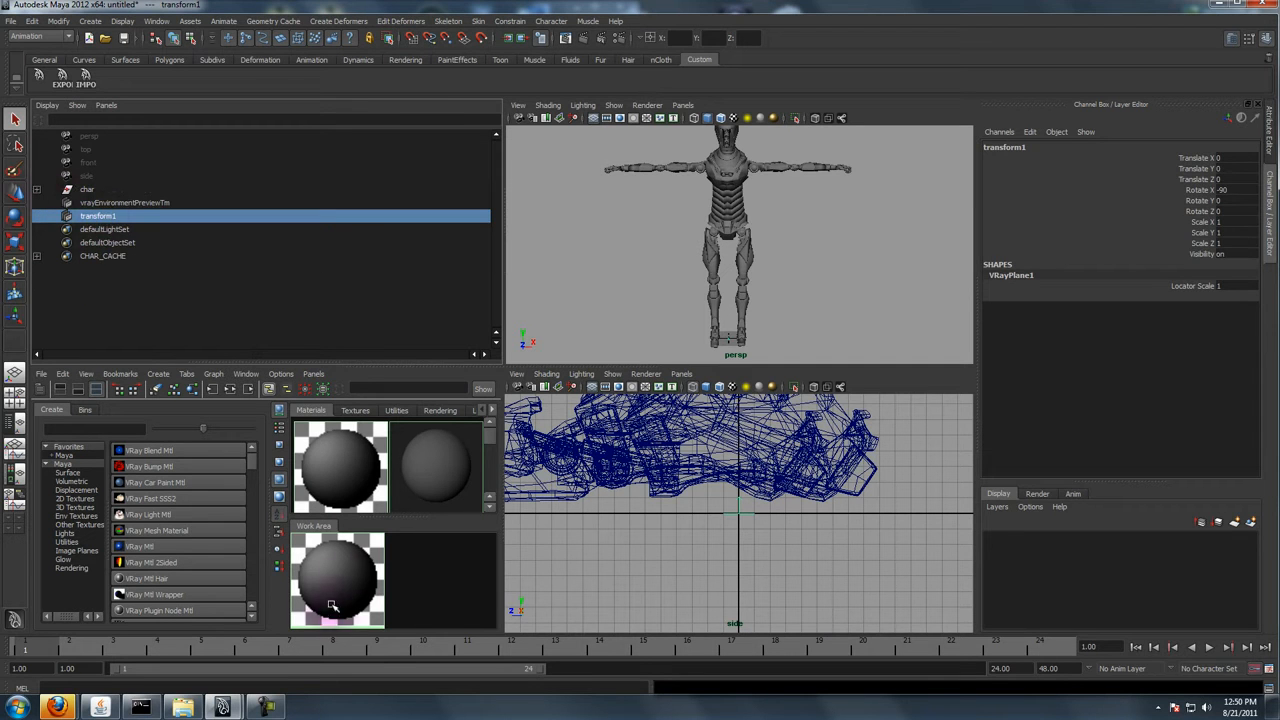
right_click_drag(329, 585, 330, 509)
left_click_drag(740, 218, 768, 238, "alt")
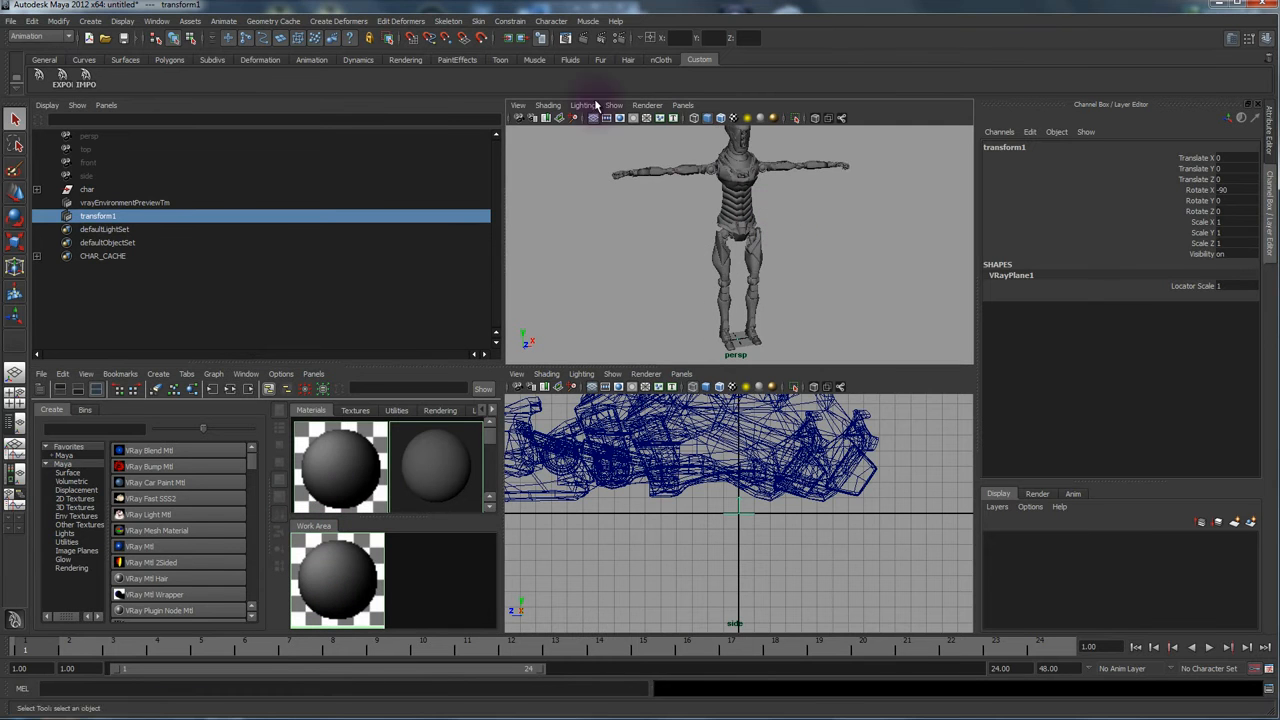
- Set the scene's renderer to V-Ray and load a saved render settings preset
left_click(620, 40)
left_click(425, 133)
left_click(425, 178)
left_click(382, 99)
mouse_move(410, 126)
left_click(520, 149)
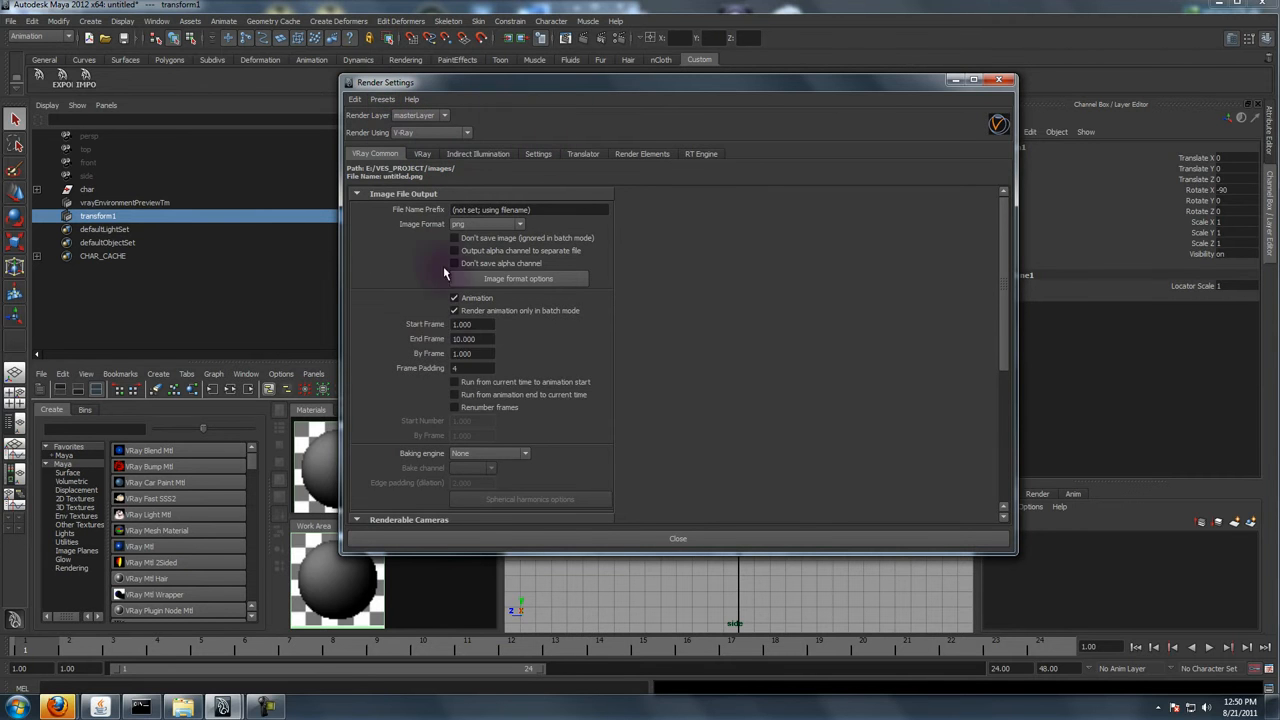
- Set the output resolution to 960 by 540 and check the indirect illumination settings
scroll(437, 295, "down", 5)
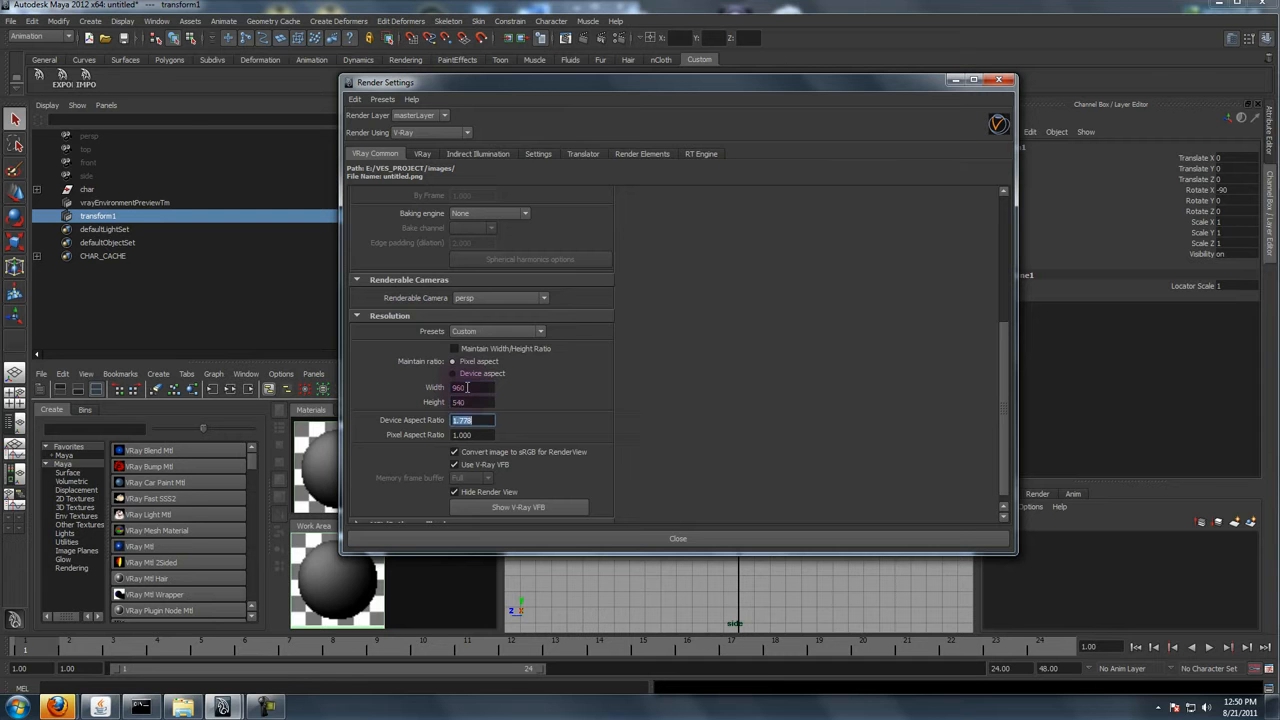
left_click(477, 155)
scroll(390, 366, "down", 10)
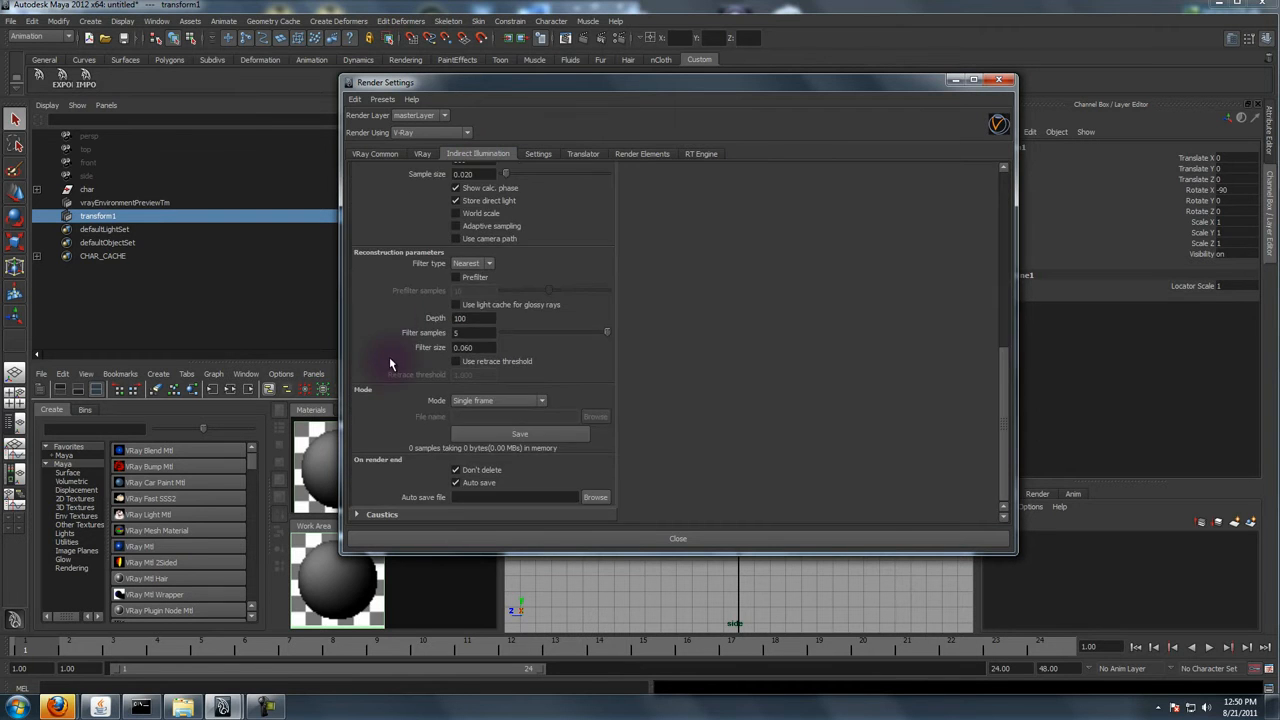
- Create a V-Ray sun and a V-Ray sky, and close the render settings
left_click(421, 155)
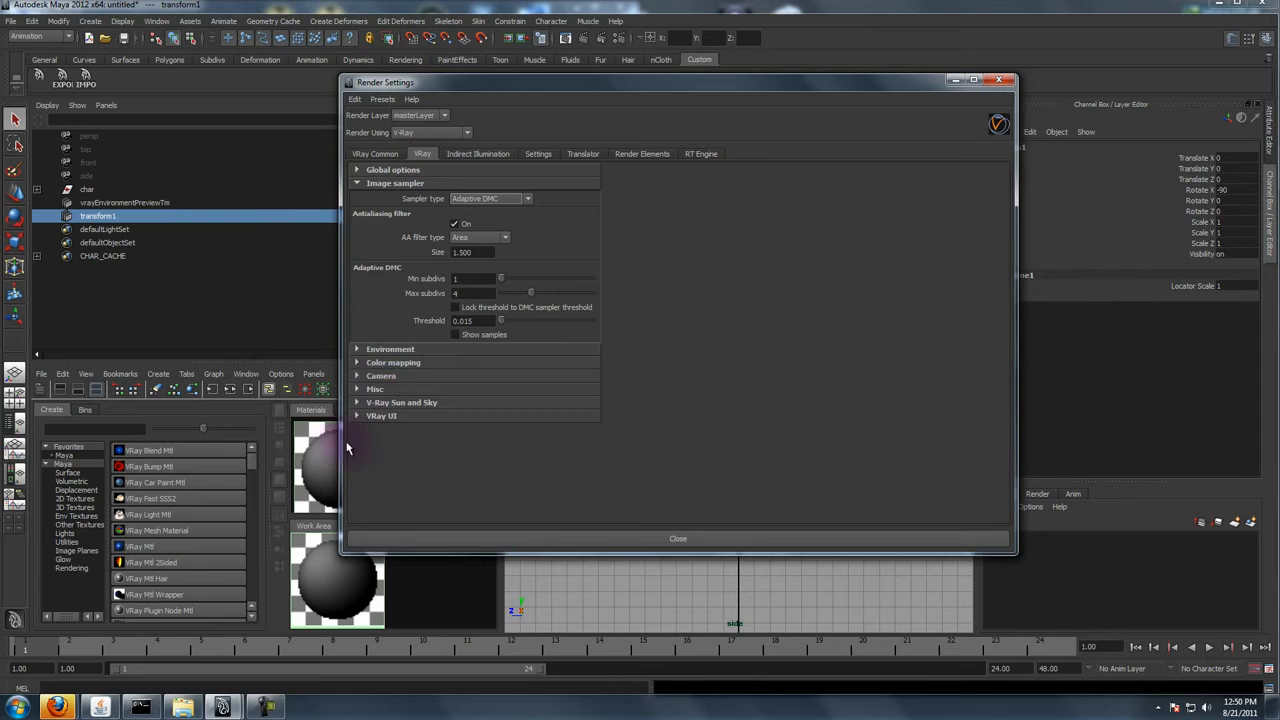
left_click(401, 403)
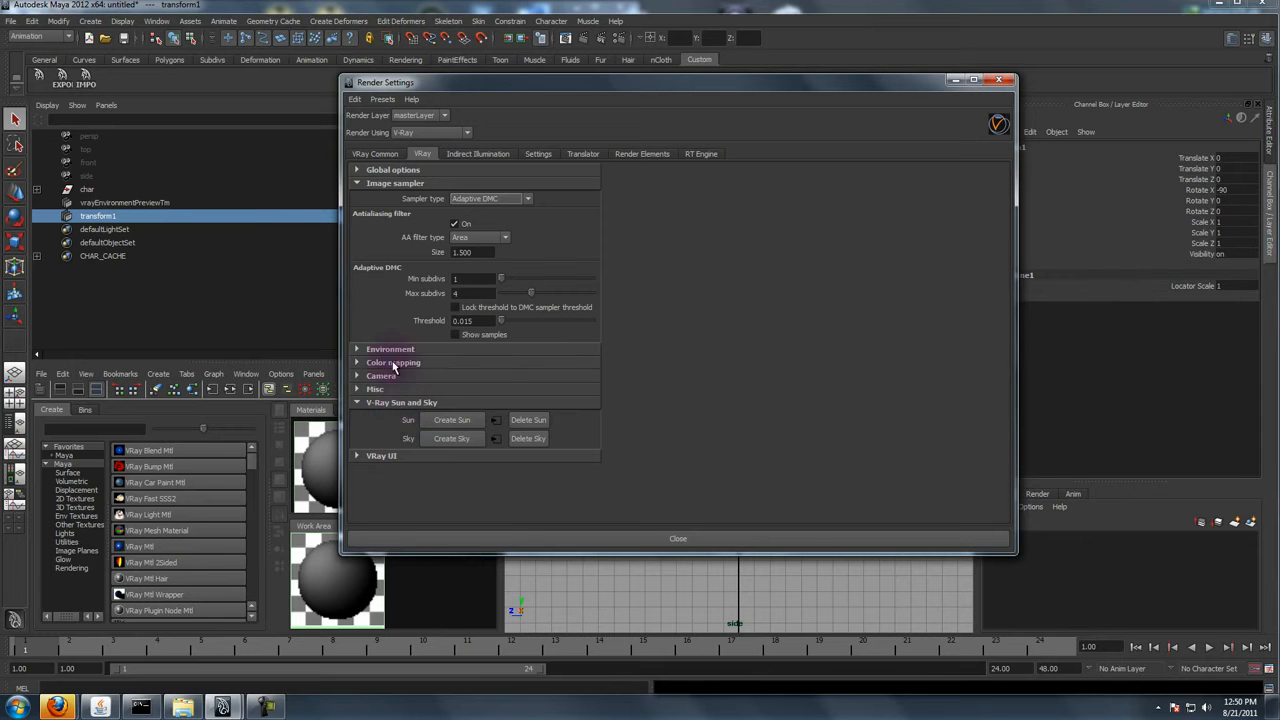
left_click(452, 421)
left_click(453, 440)
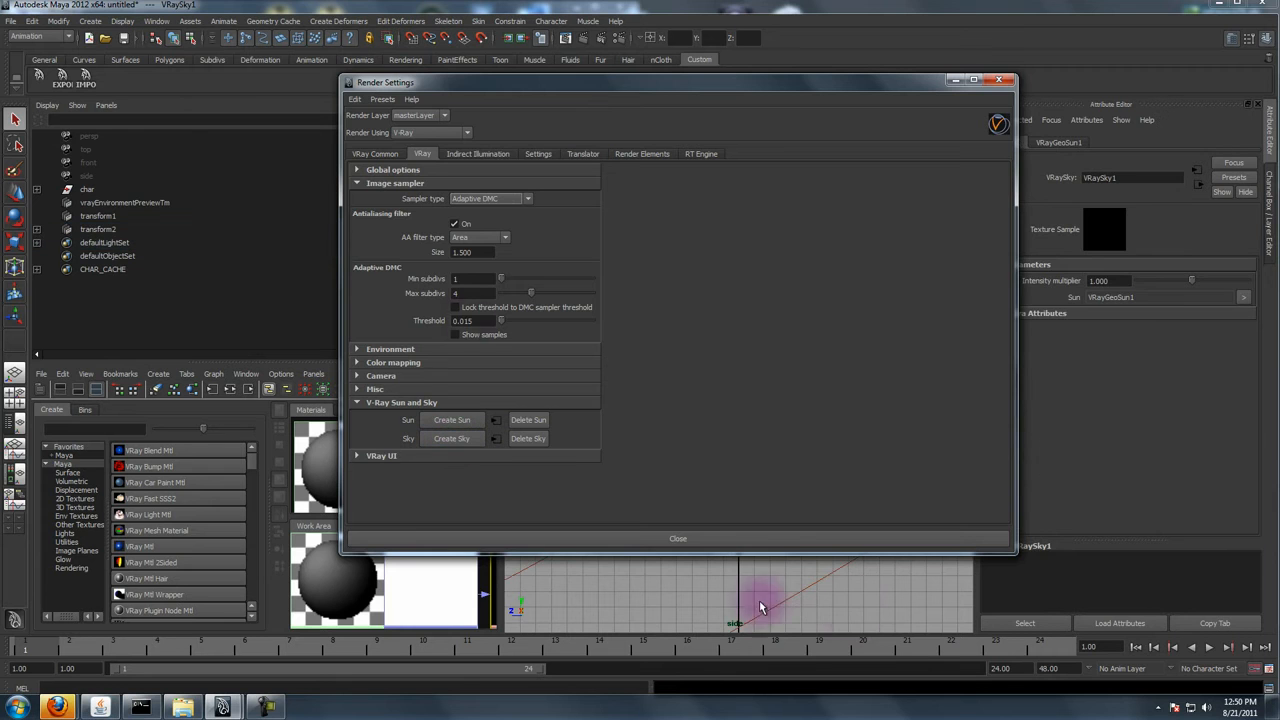
left_click(746, 536)
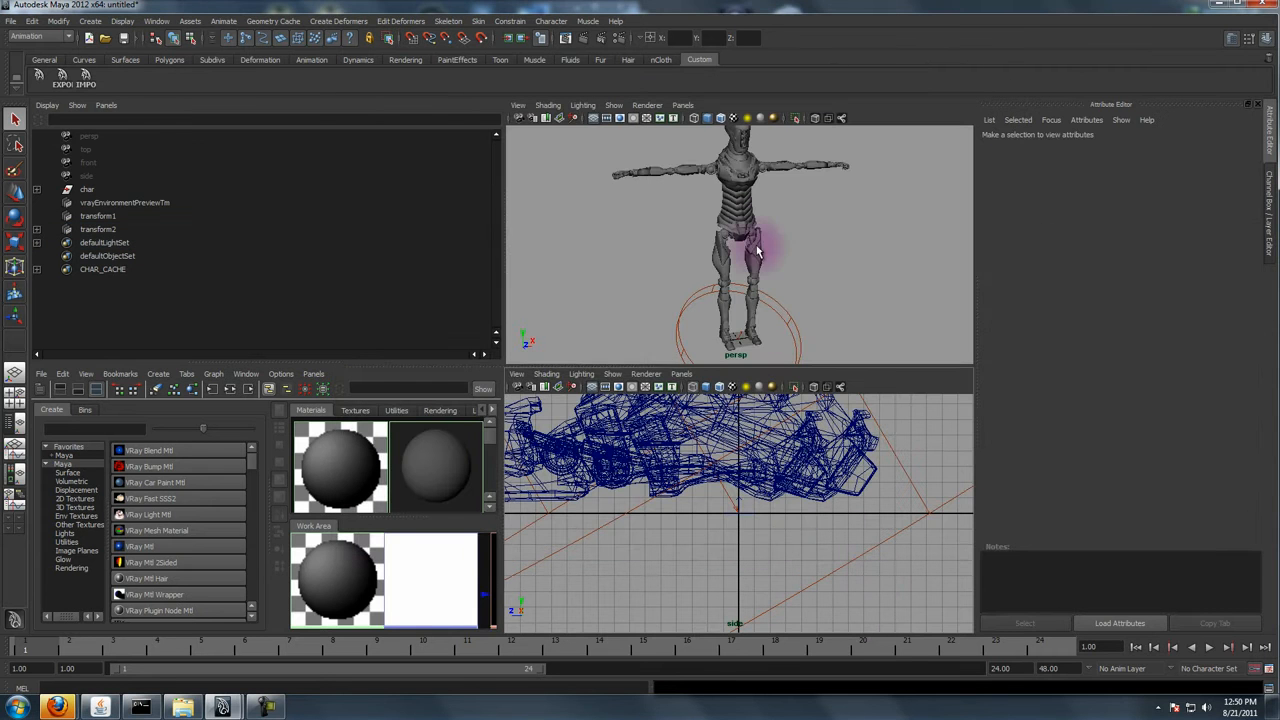
- Move VRayGeoSun1 out to one side of the robot and set the sun's intensity multiplier to 0.067
left_click(92, 229)
left_click(37, 229)
left_click(109, 244)
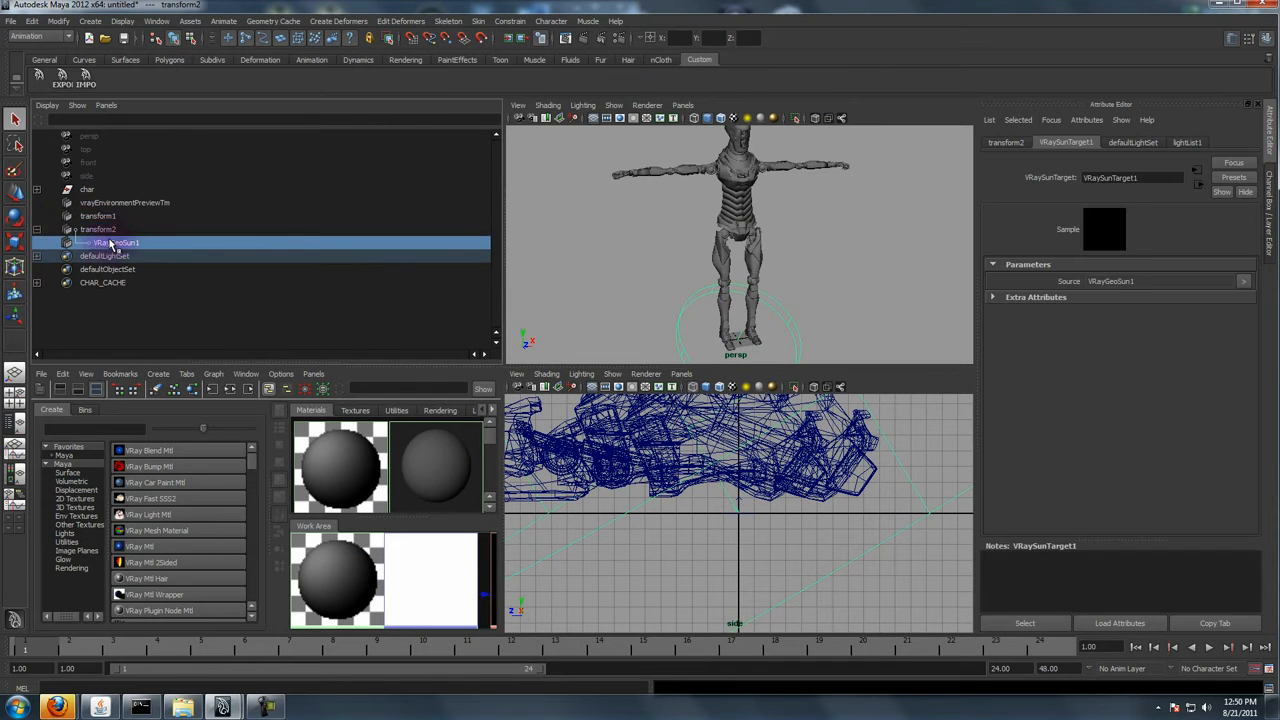
key("w")
middle_click_drag(850, 289, 592, 244)
left_click_drag(1186, 293, 1139, 293)
left_click_drag(658, 313, 683, 240, "alt")
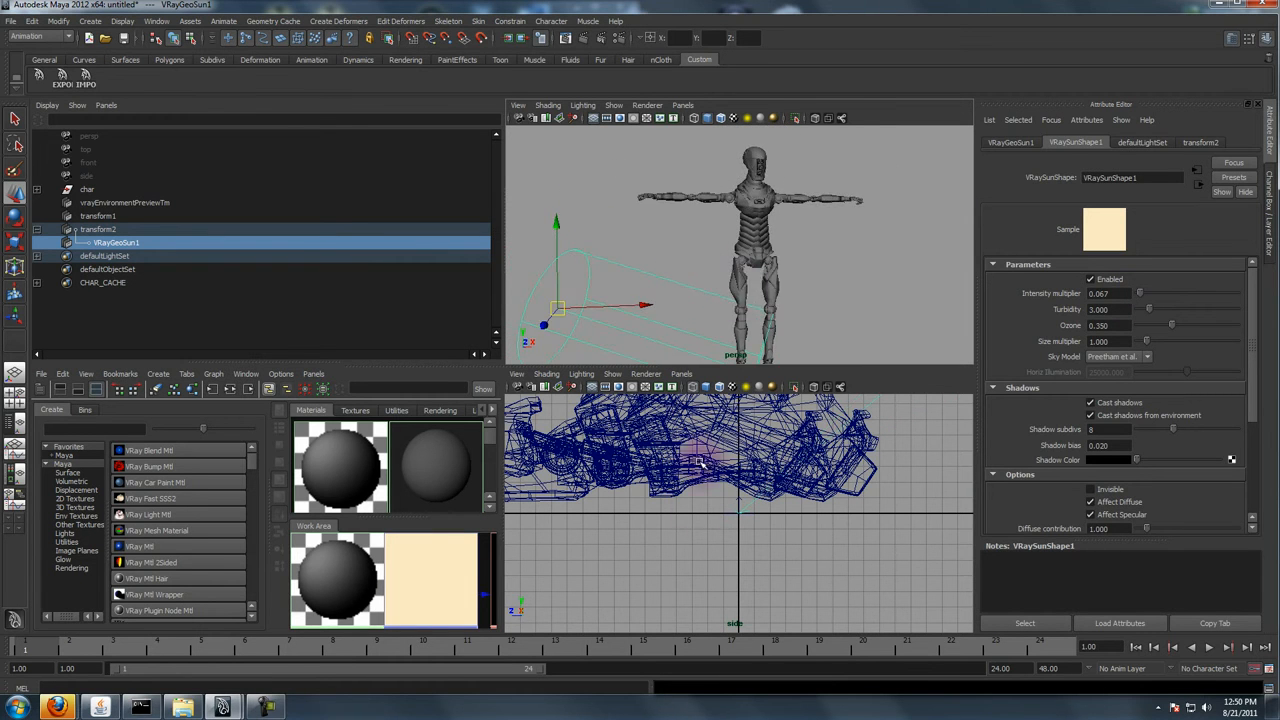
- Show the Render View in place of the side view and turn off Use V-Ray VFB in the render settings
key("space")
left_click_drag(499, 513, 500, 508)
left_click(621, 375)
left_click(647, 393)
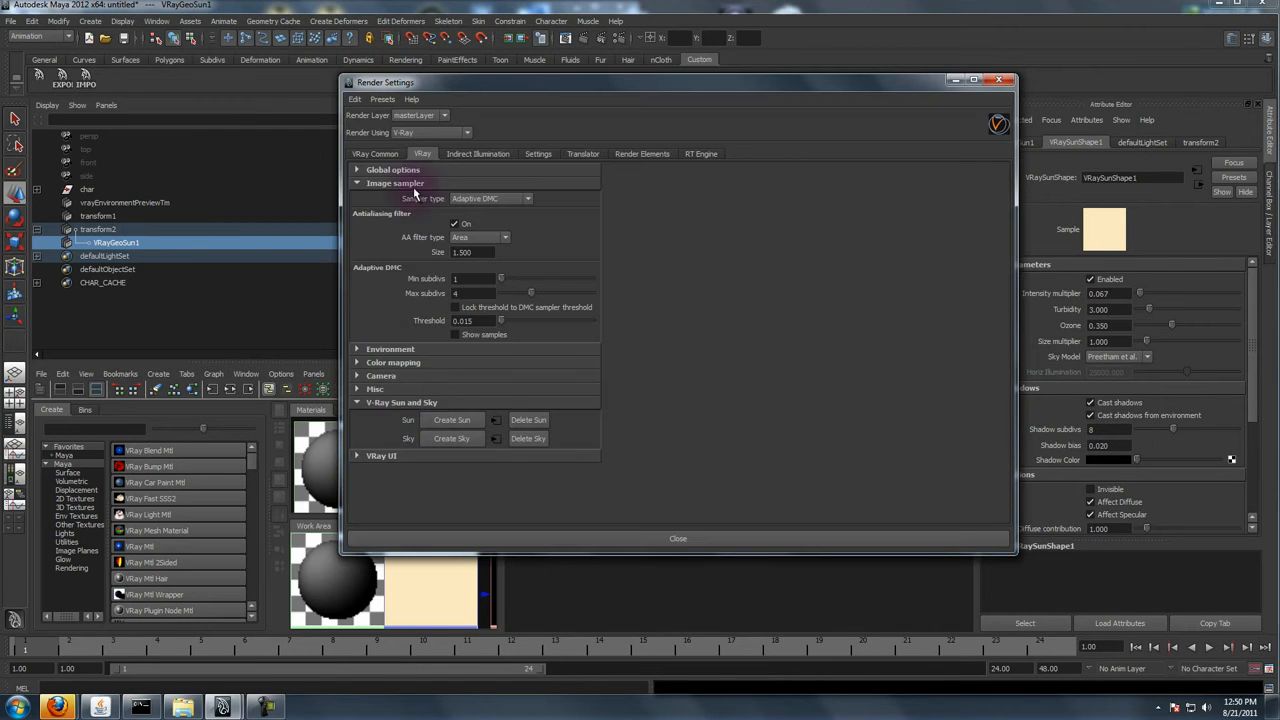
left_click(374, 154)
scroll(405, 484, "down", 1)
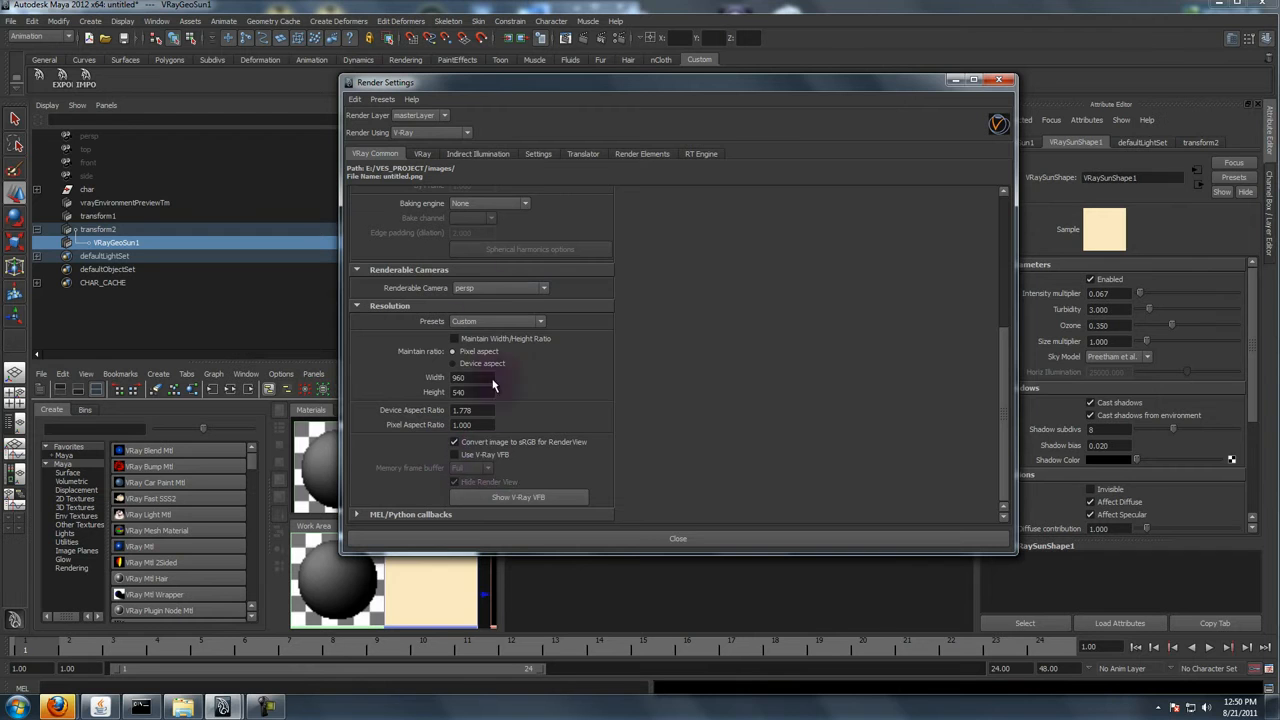
- Set the RT engine type to OpenCL (single kernel) with a GPU ray bundle size of 128, and close the render settings
left_click(704, 155)
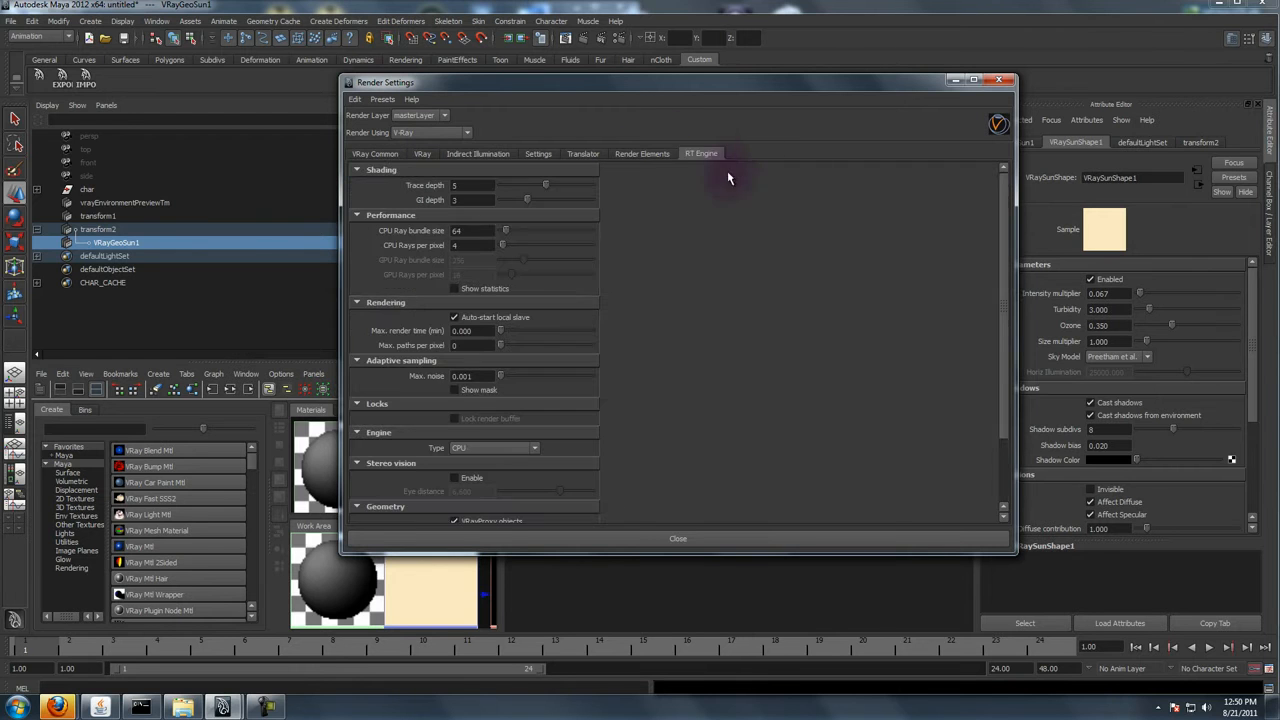
left_click(480, 468)
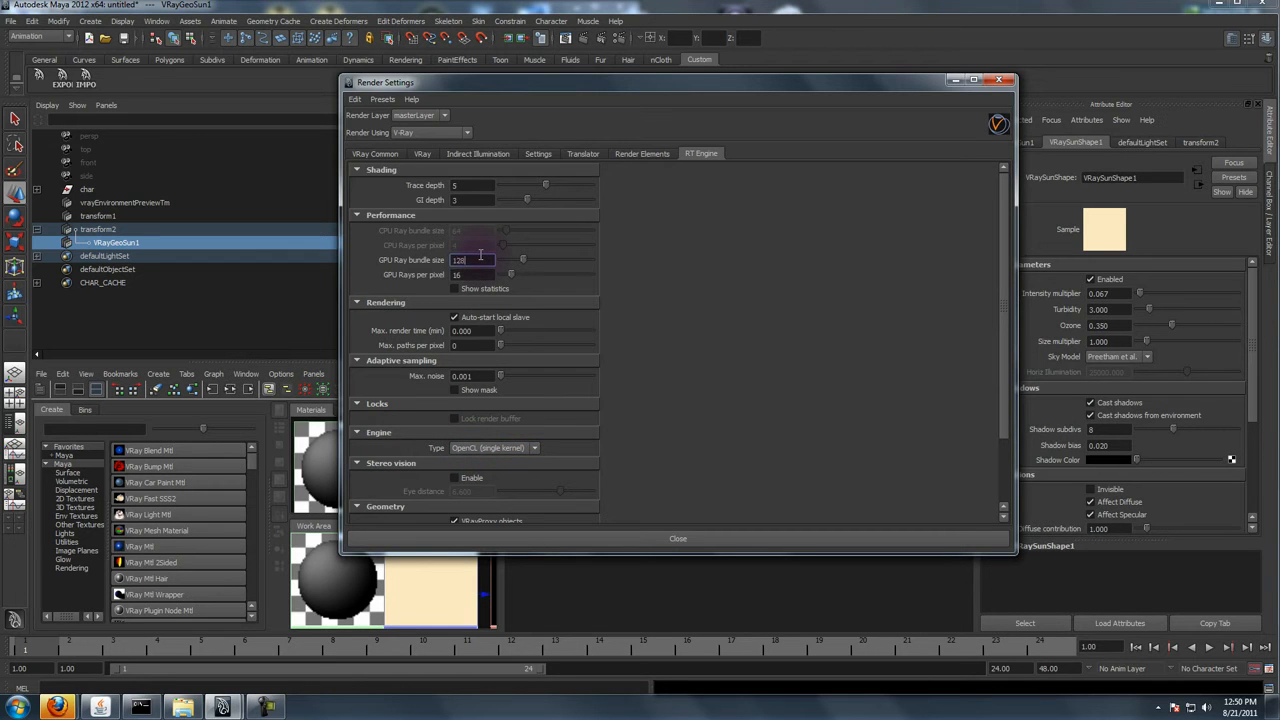
left_click(635, 541)
- Start an interactive IPR render of the persp camera
left_click(593, 373)
mouse_move(640, 407)
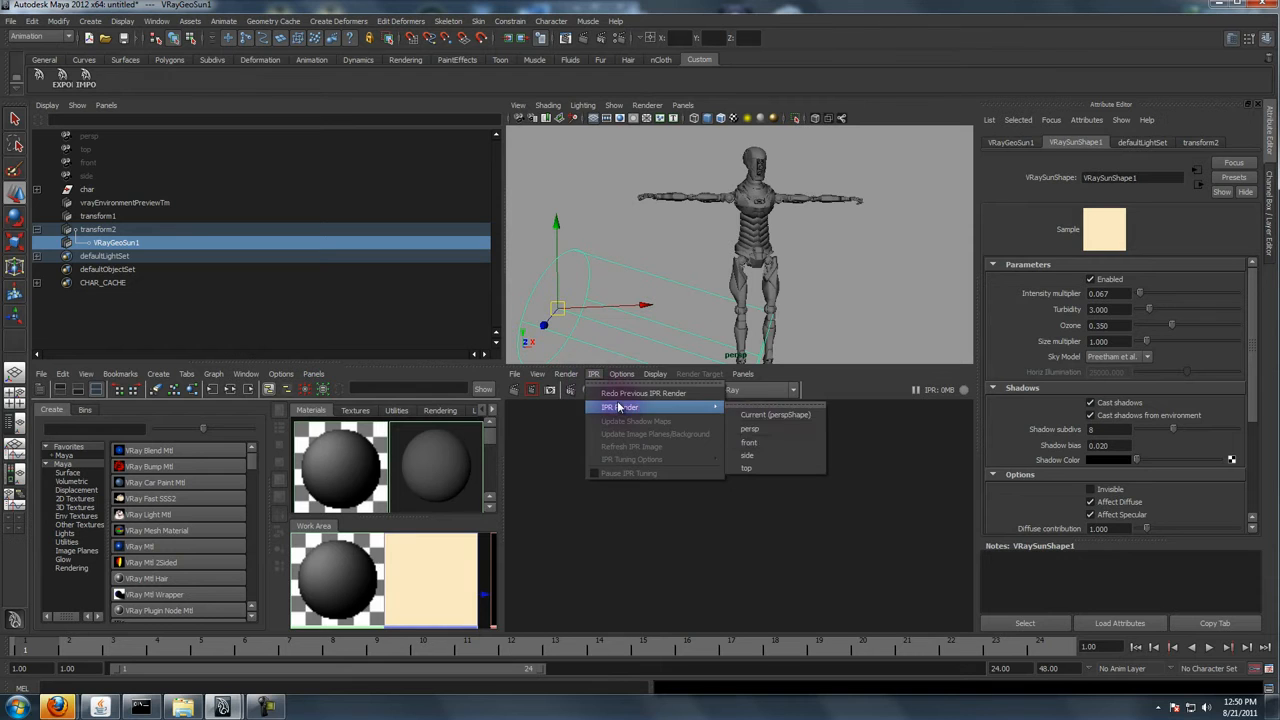
left_click(750, 430)
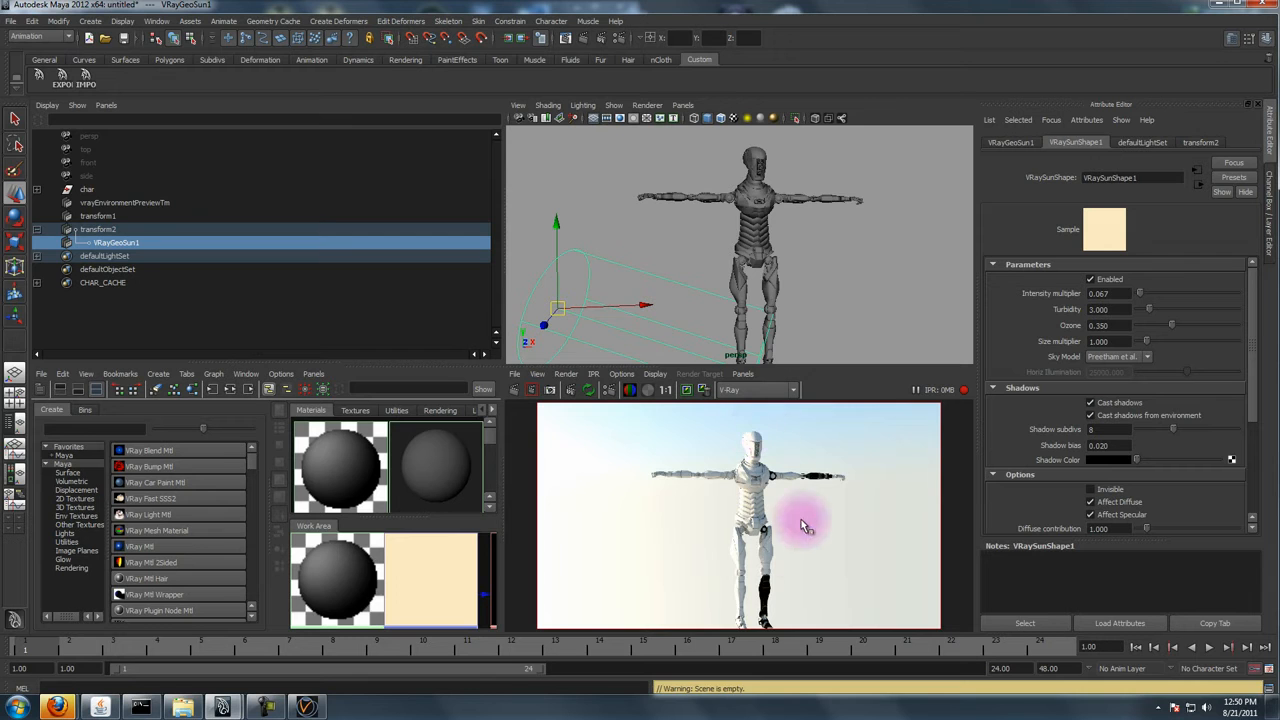
- Examine the robot's black lower leg up close in the IPR render, displaying the image at real size
left_click_drag(749, 294, 755, 200, "alt")
right_click_drag(755, 200, 852, 277, "alt")
middle_click_drag(826, 286, 811, 231, "alt")
left_click_drag(771, 246, 851, 246, "alt")
middle_click_drag(851, 246, 790, 290, "alt")
right_click_drag(790, 290, 862, 326, "alt")
left_click_drag(862, 326, 794, 220, "alt")
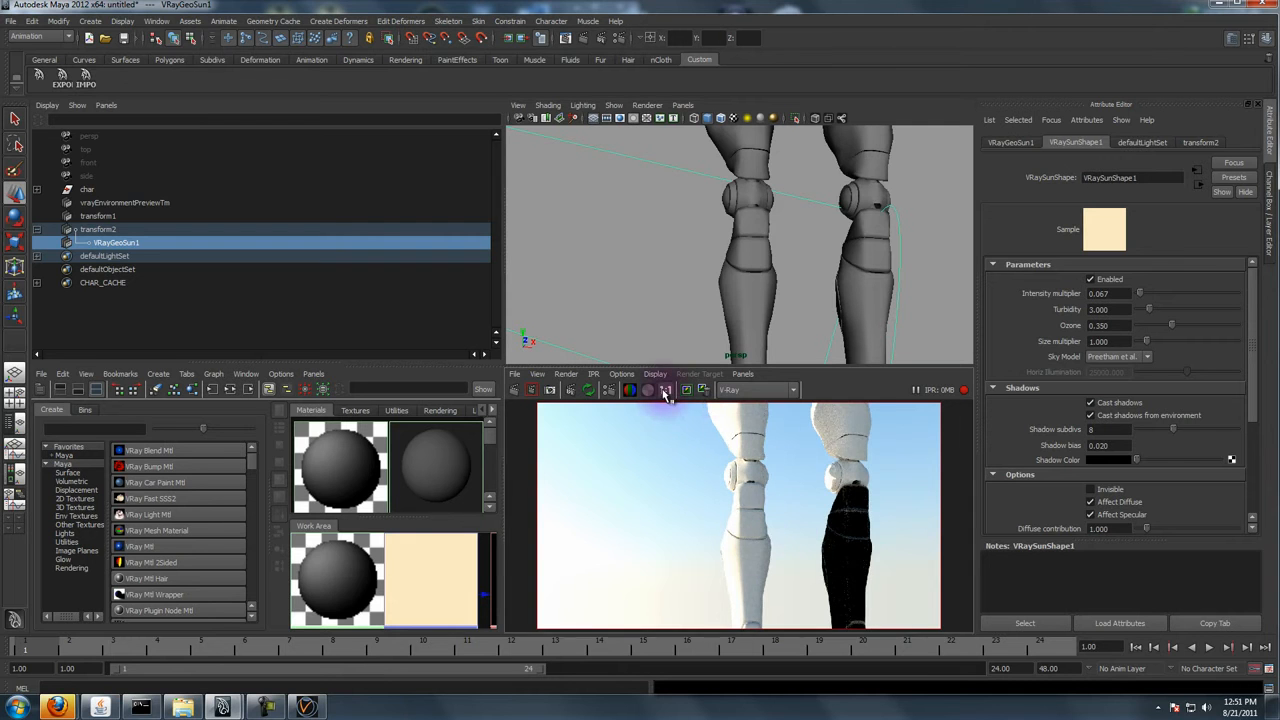
left_click(665, 390)
middle_click_drag(783, 480, 746, 507, "alt")
middle_click_drag(772, 576, 720, 443, "alt")
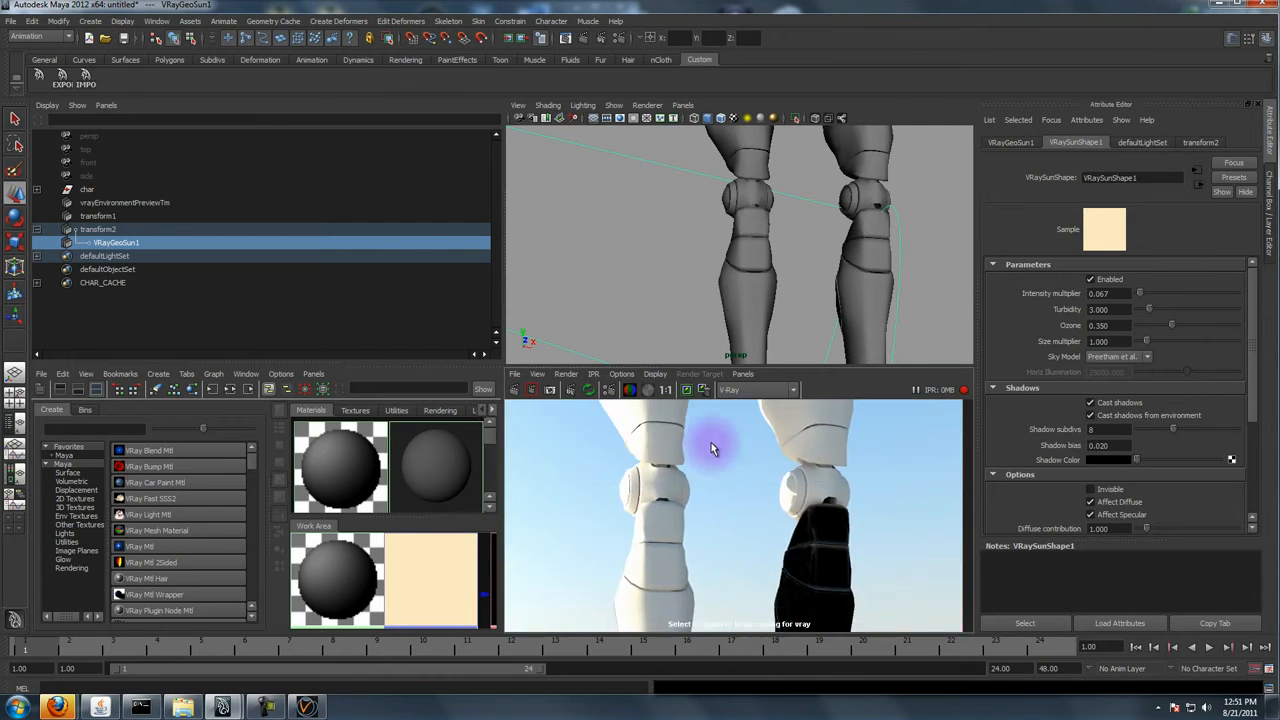
- Reverse the normals of the two black lower-leg pieces and inspect the foot in the IPR render
left_click(851, 280)
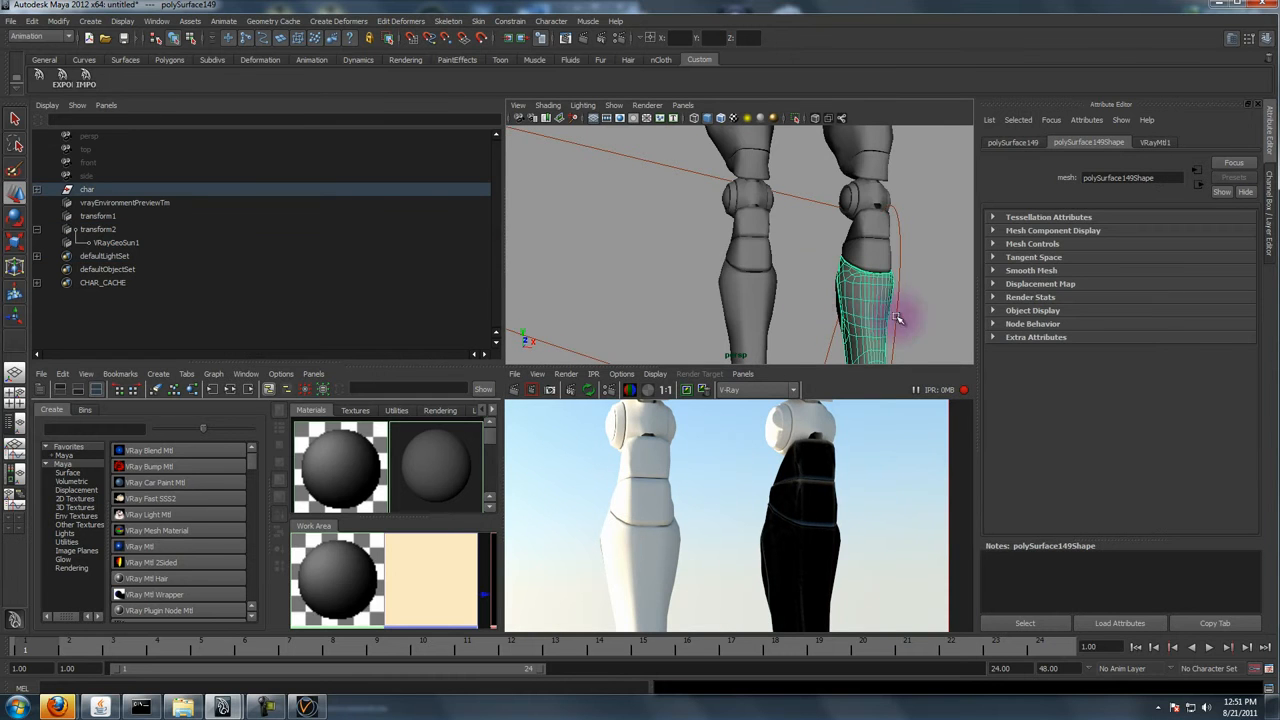
left_click(846, 234)
key("space")
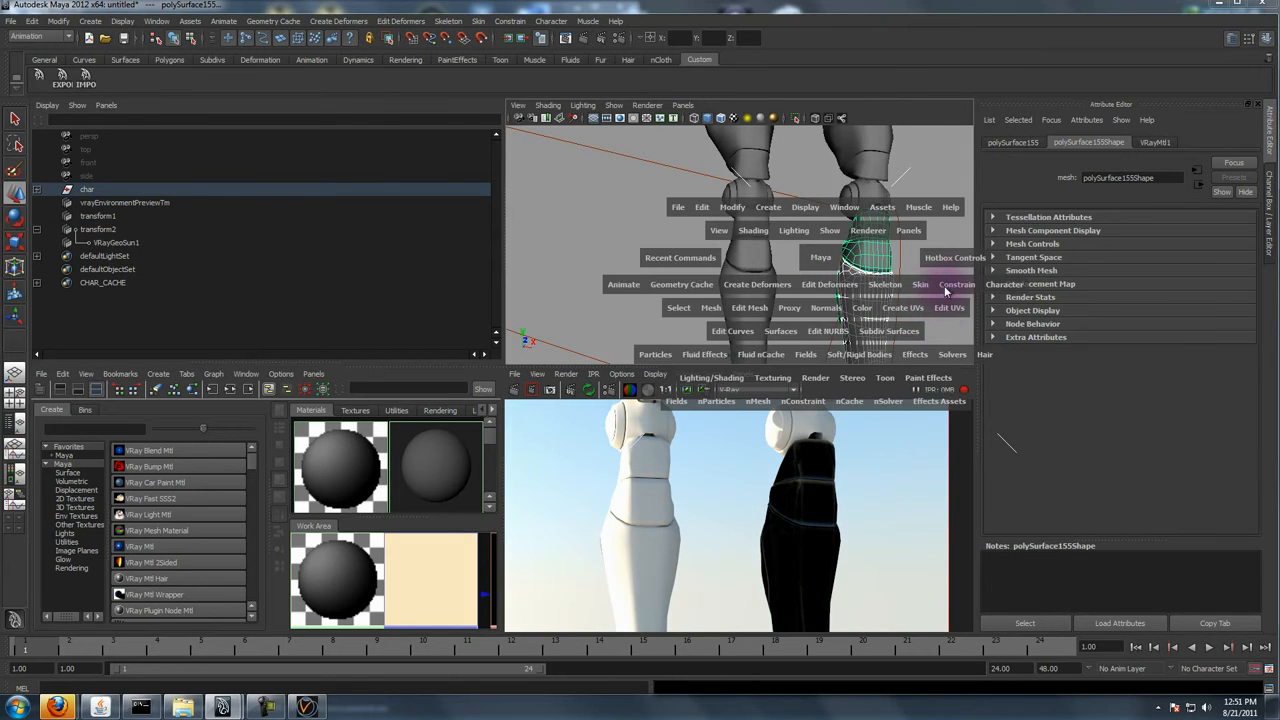
left_click(833, 310)
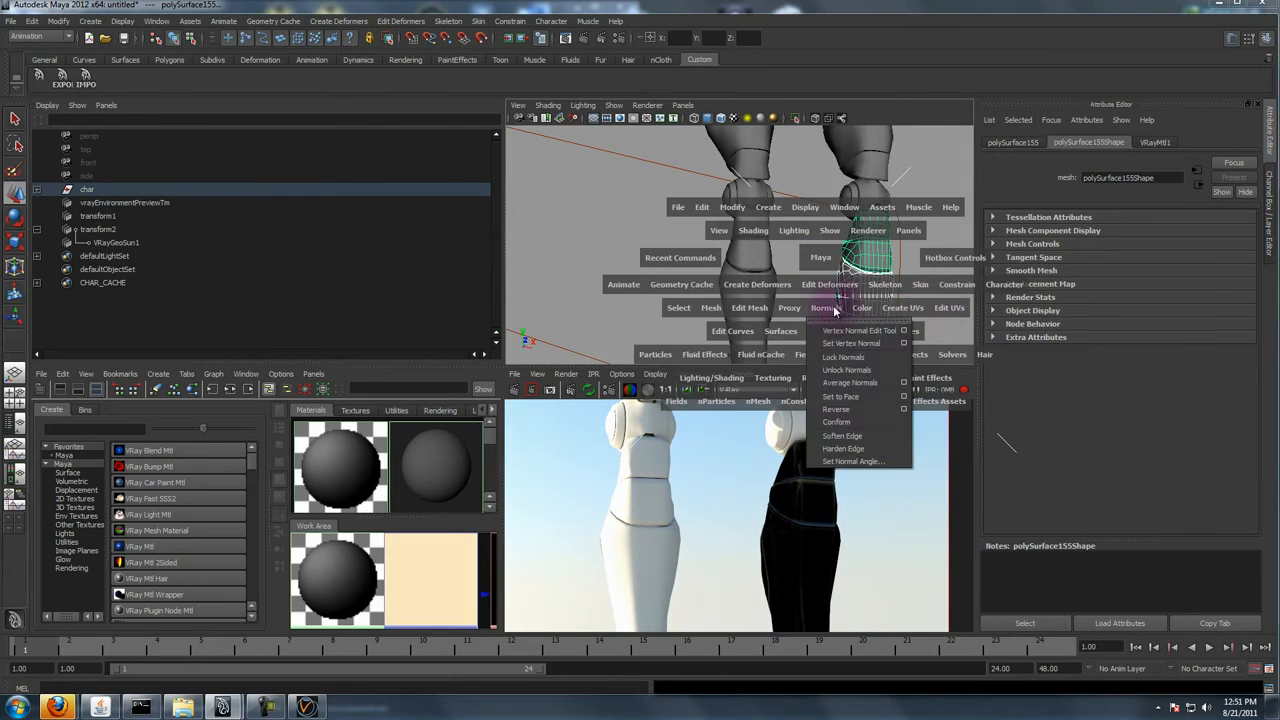
left_click(856, 402)
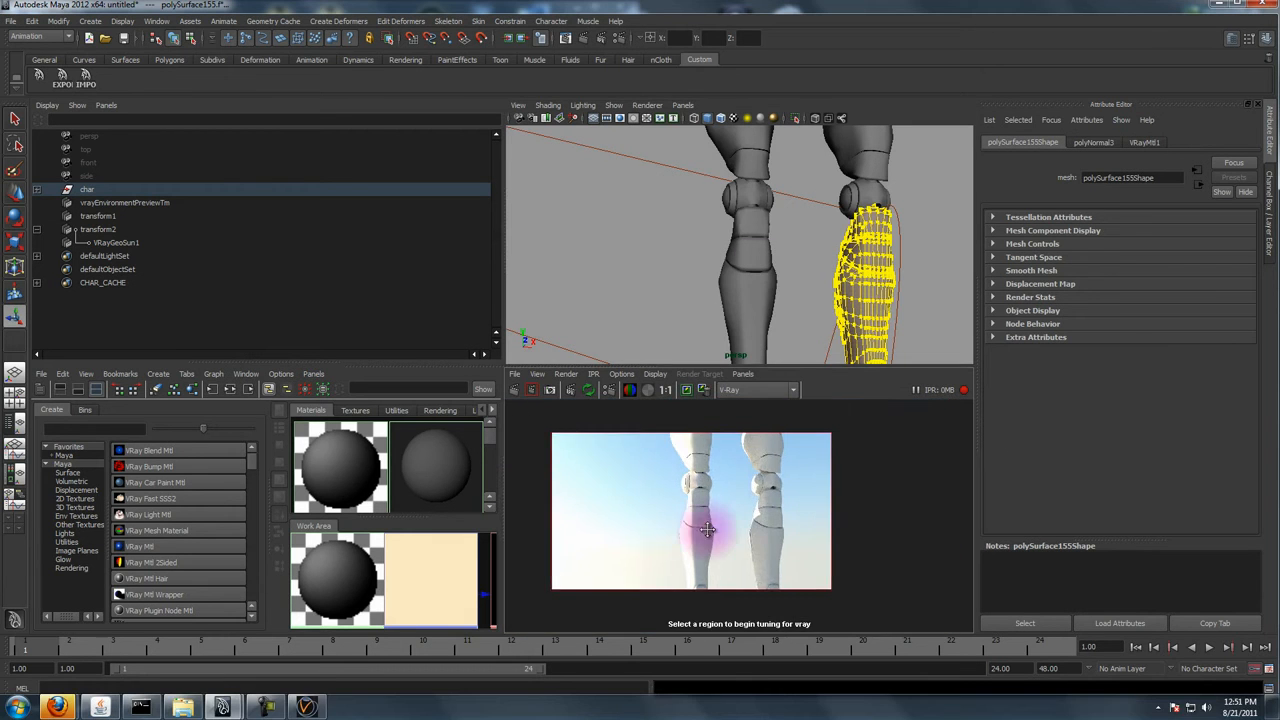
left_click_drag(791, 243, 746, 224, "alt")
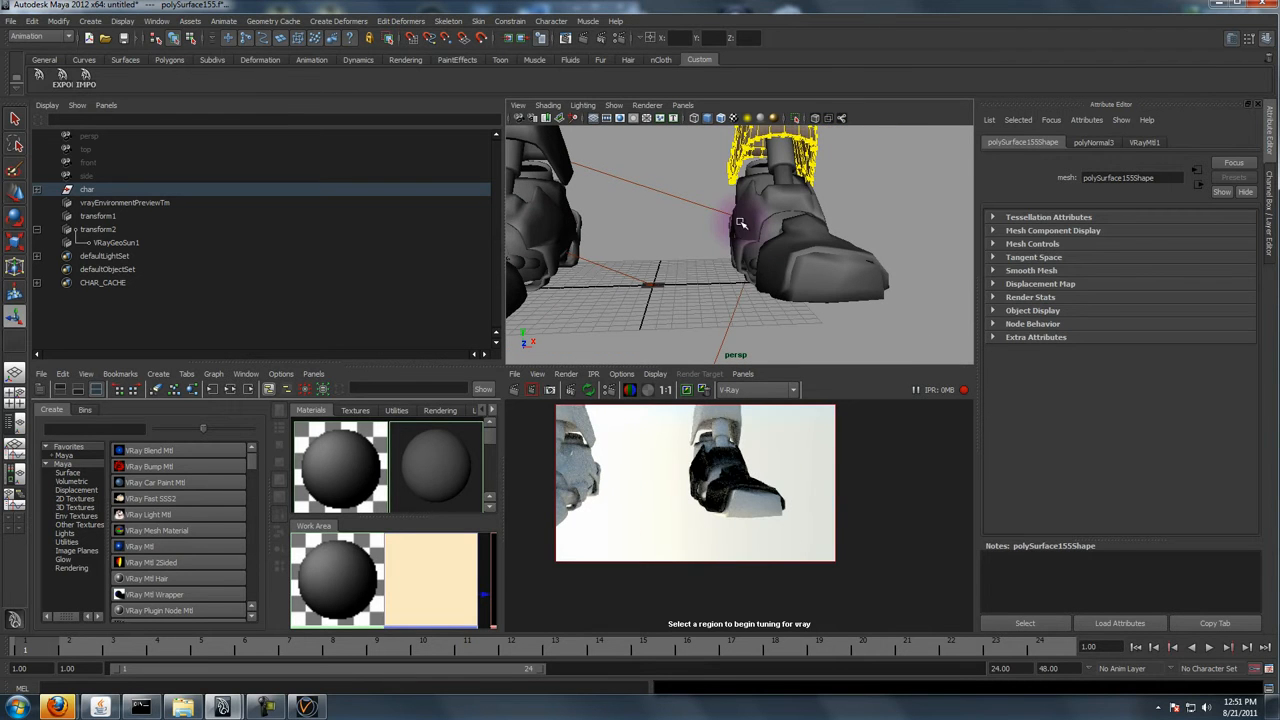
- Reverse the normals of the black ankle and foot pieces and of the black hip joint piece
left_click(753, 262)
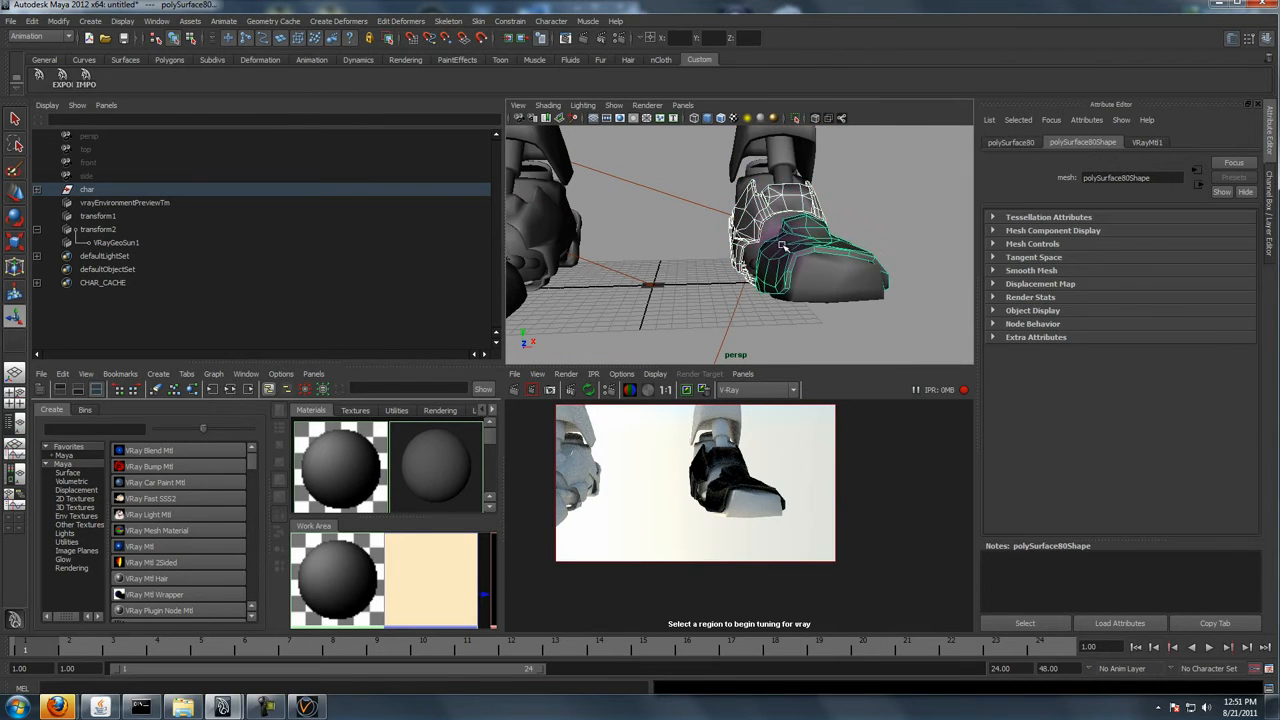
left_click(776, 246)
left_click_drag(738, 260, 700, 289, "alt")
middle_click_drag(737, 190, 757, 283, "alt")
middle_click_drag(773, 203, 794, 251, "alt")
left_click_drag(794, 251, 829, 254, "alt")
left_click(829, 248)
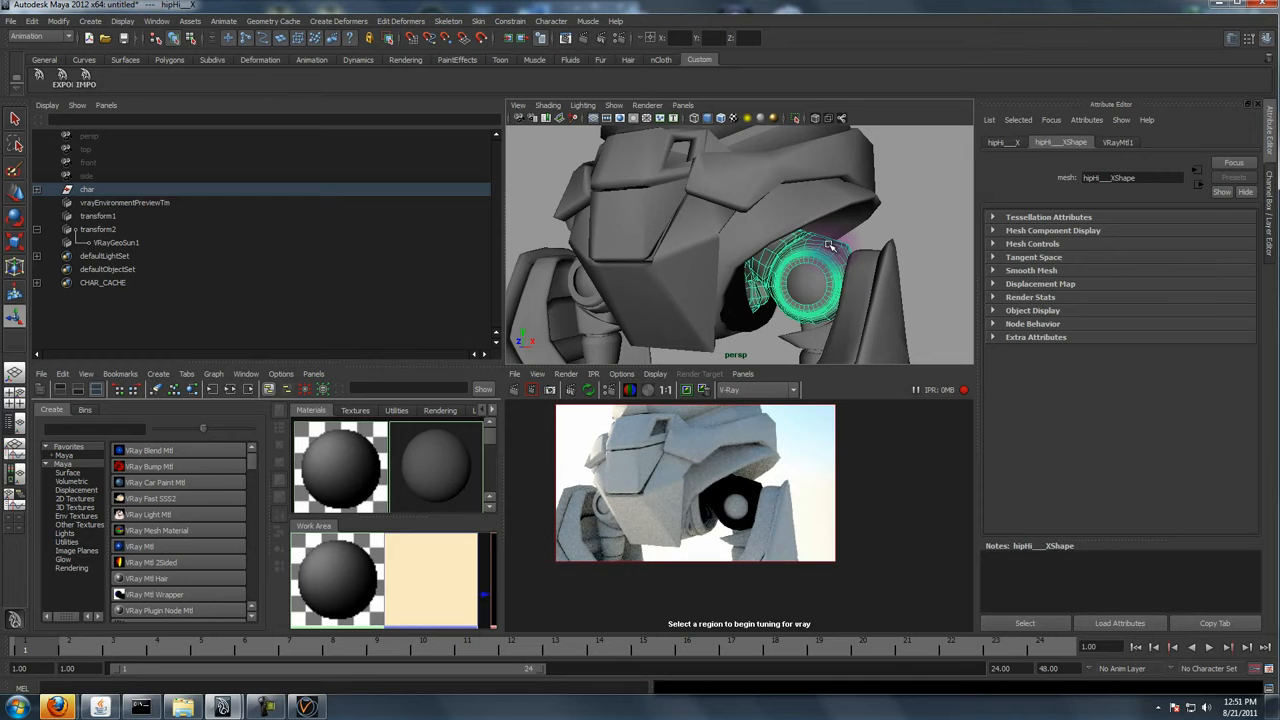
left_click(884, 234)
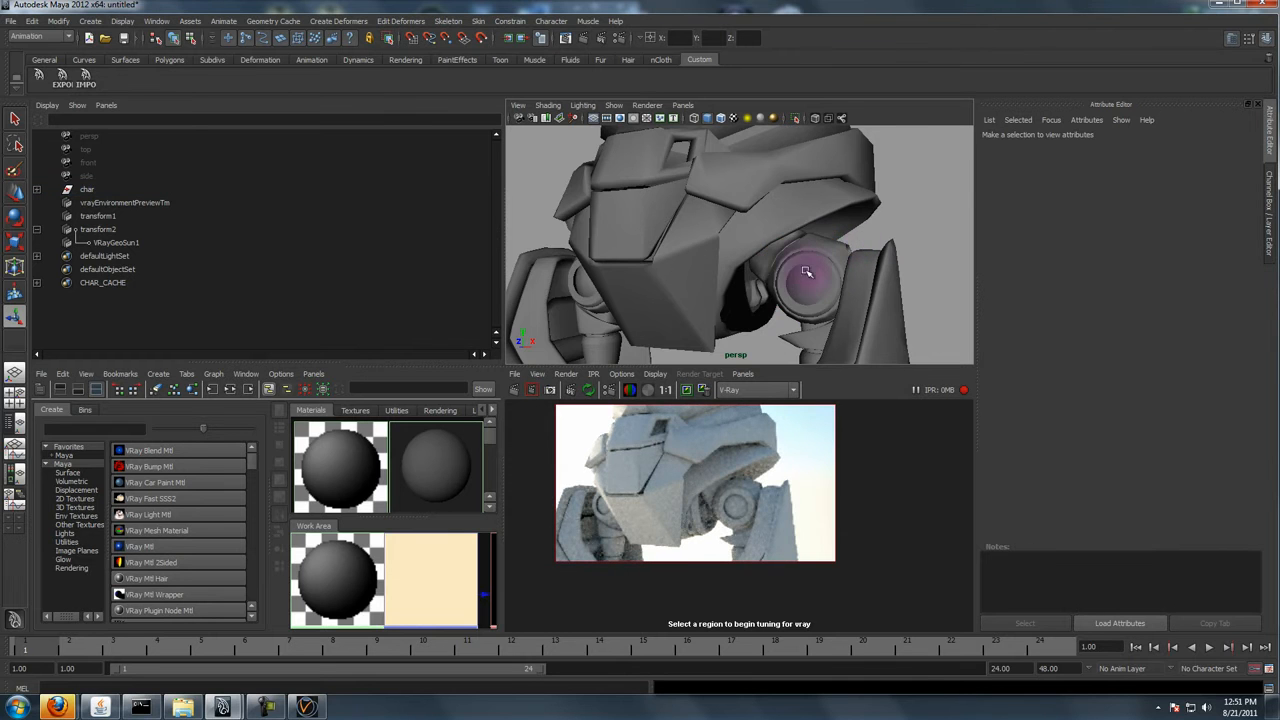
- Reverse the normals of the black shoulder joint piece, displaying the IPR render at real size
left_click_drag(801, 316, 814, 317, "alt")
right_click_drag(814, 317, 727, 165, "alt")
middle_click_drag(727, 165, 694, 343, "alt")
left_click_drag(706, 271, 680, 291, "alt")
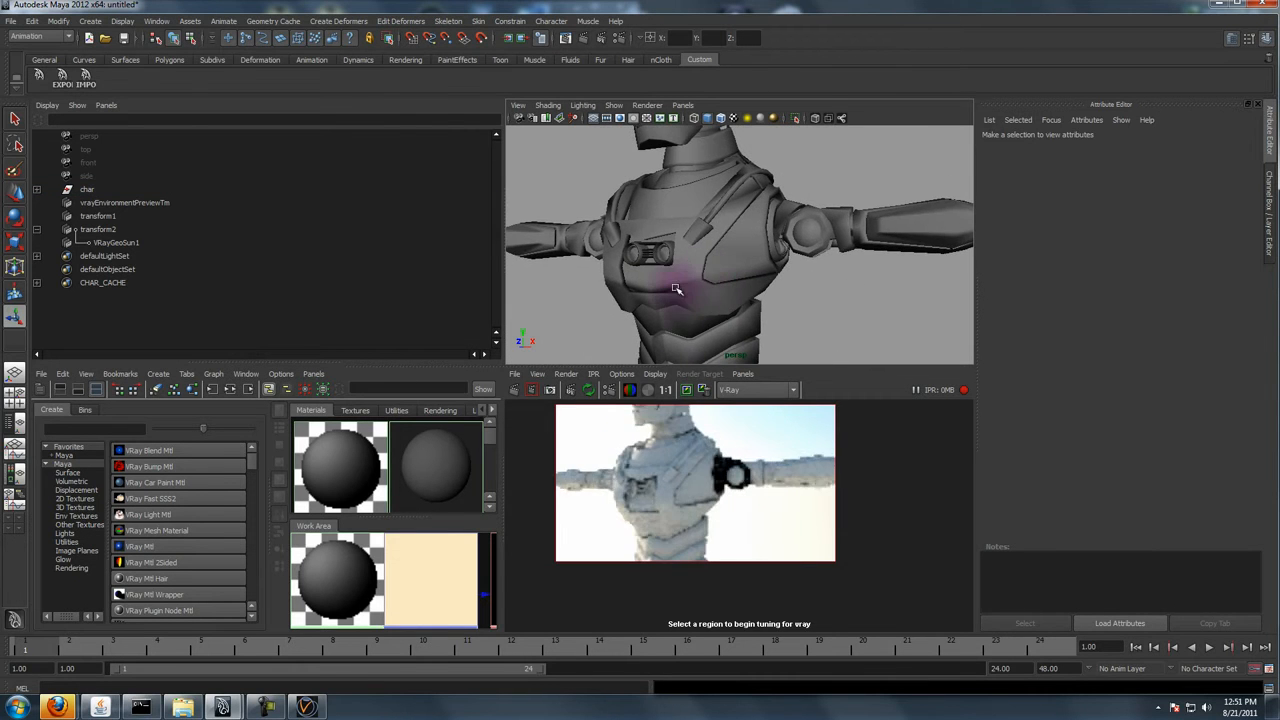
middle_click_drag(751, 297, 760, 343, "alt")
right_click_drag(760, 343, 808, 344, "alt")
left_click_drag(808, 344, 737, 277, "alt")
left_click(740, 280)
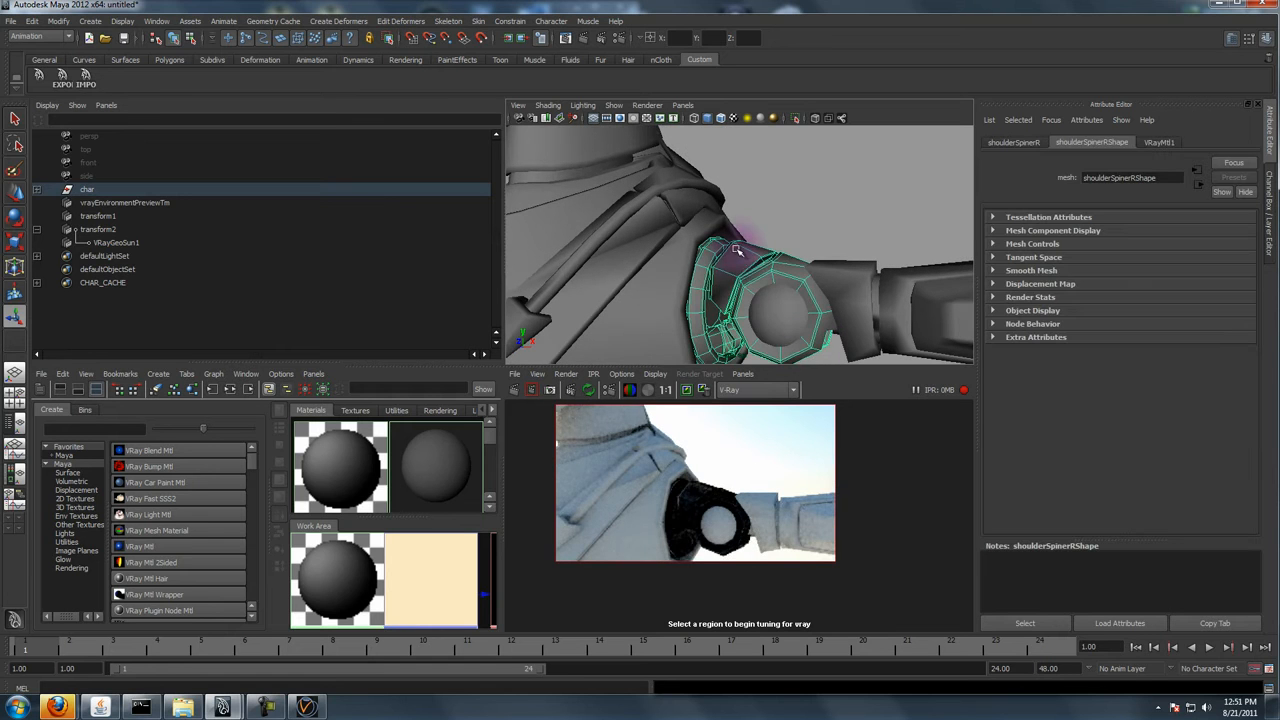
left_click(666, 390)
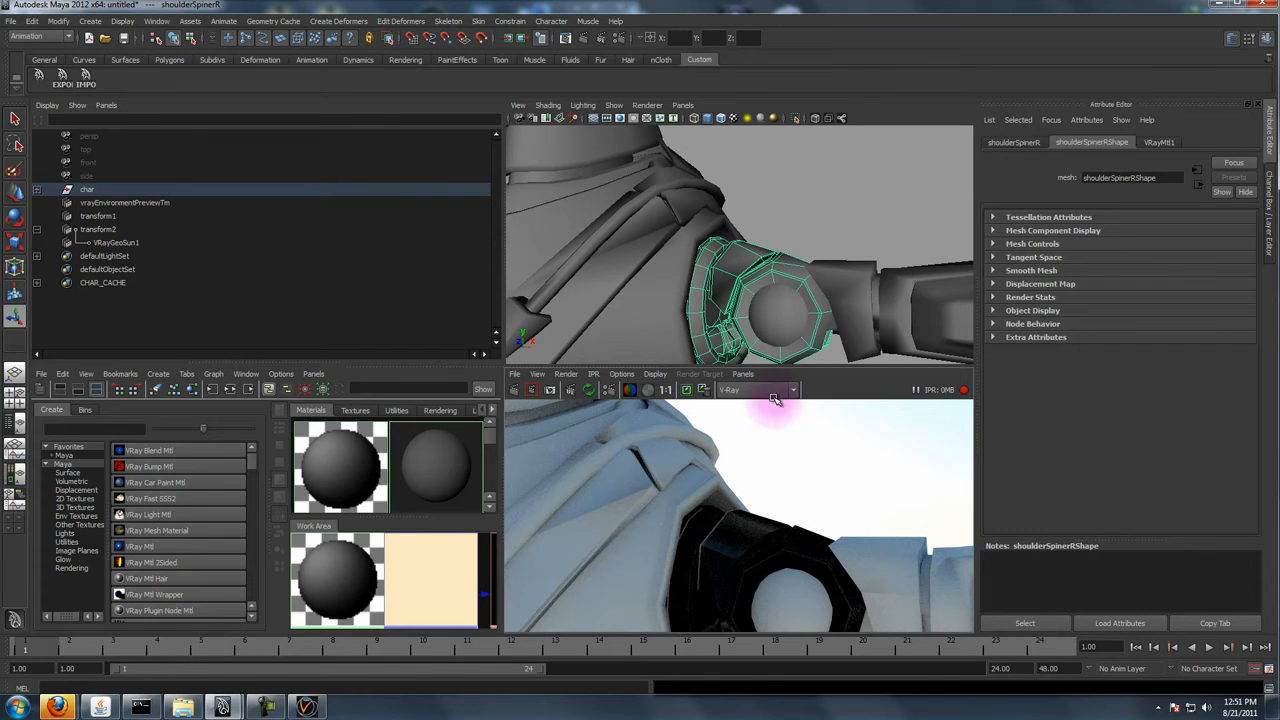
left_click(800, 214)
- Reverse the normals of the main forearm mesh and the adjoining dark forearm panel on the outstretched arm
key("a")
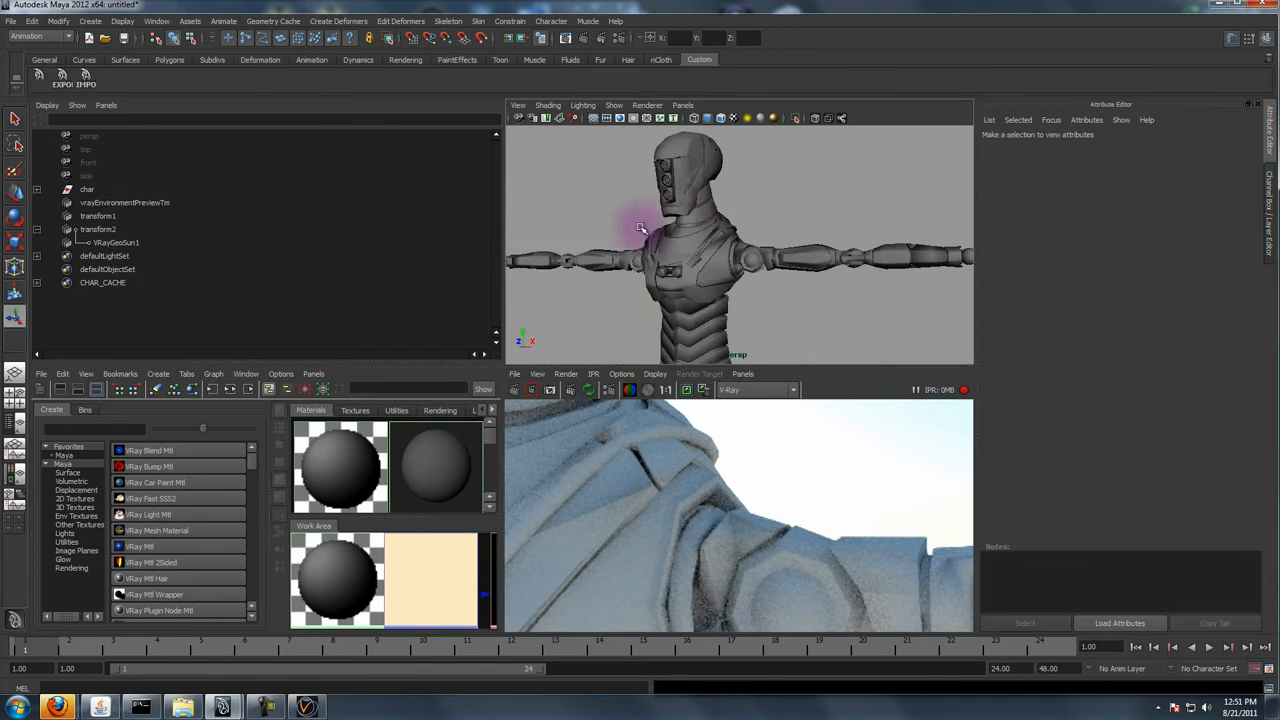
left_click_drag(789, 246, 731, 222, "alt")
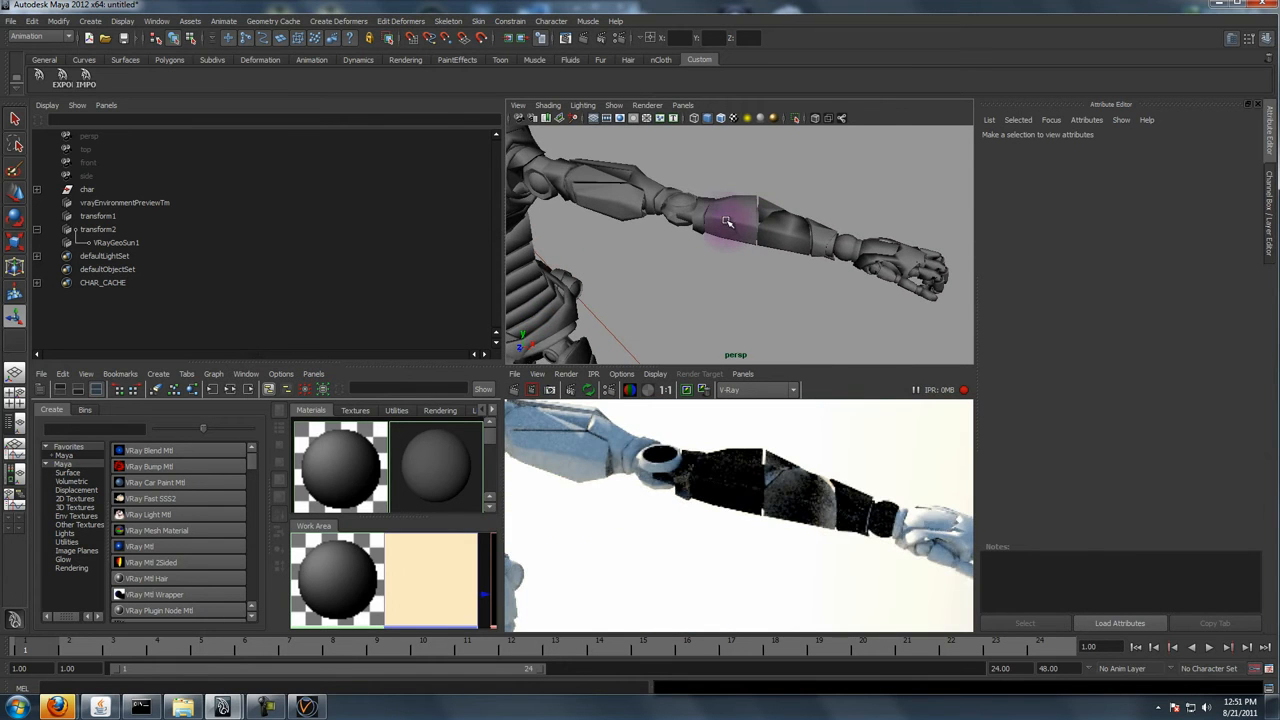
left_click(727, 221)
key("ctrl+shift+r")
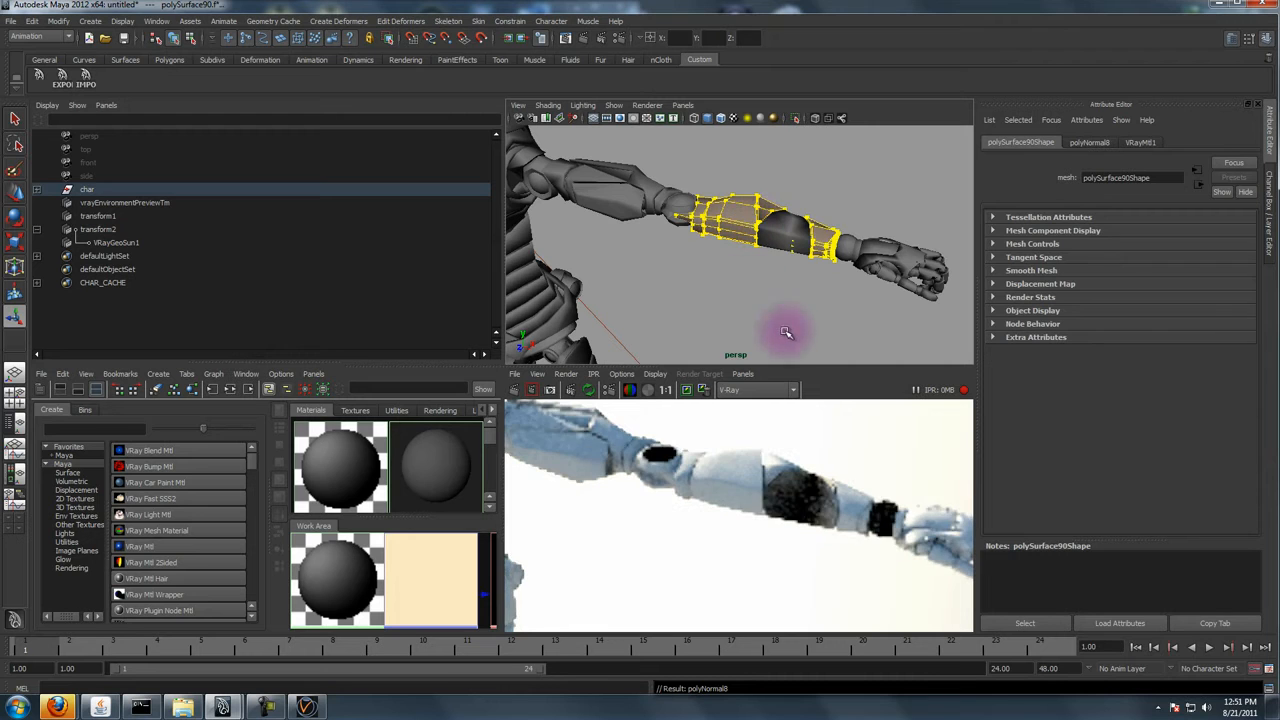
left_click(776, 242)
key("ctrl+shift+r")
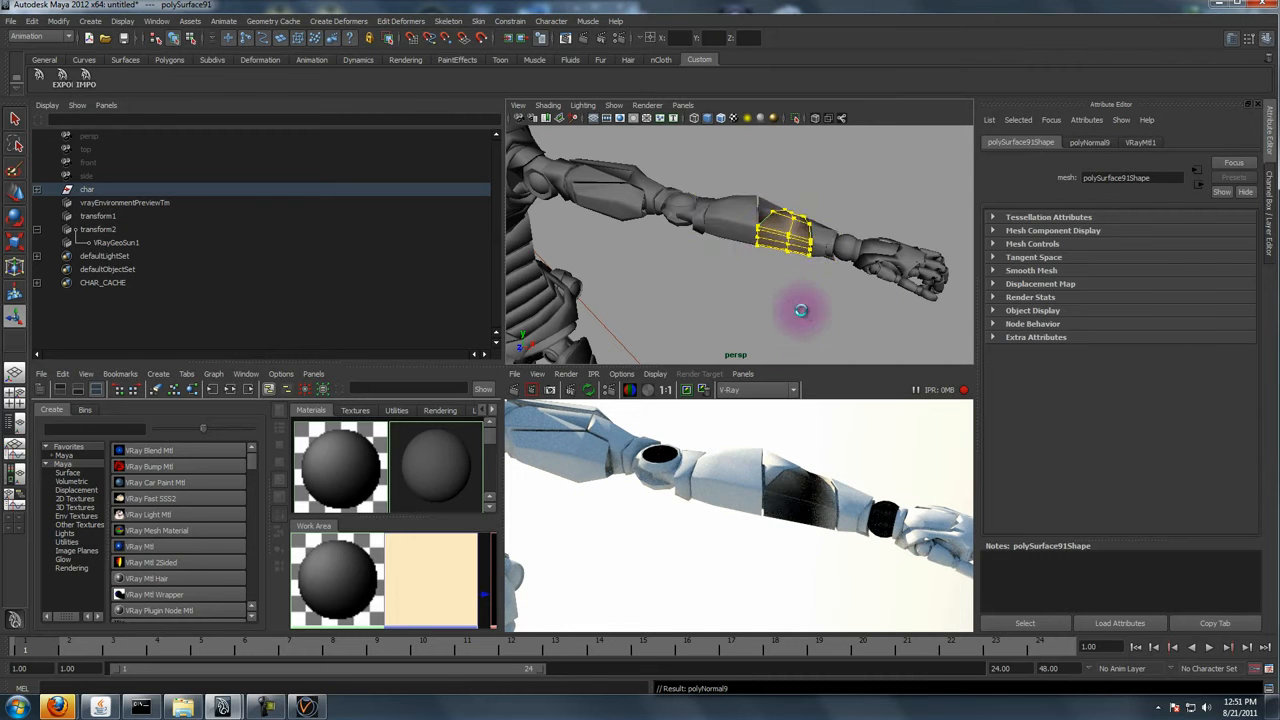
- Reverse the normals of the black elbow disc and the black wrist sphere on the same arm
left_click(679, 201)
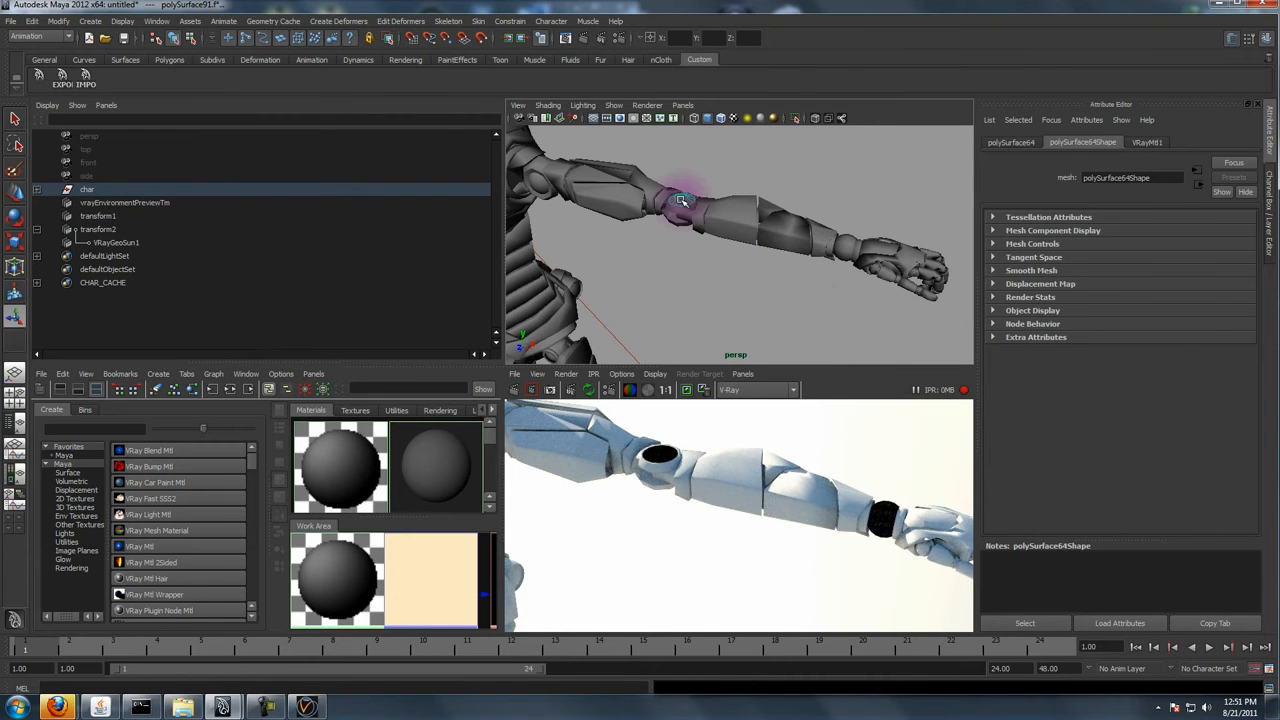
key("ctrl+shift+r")
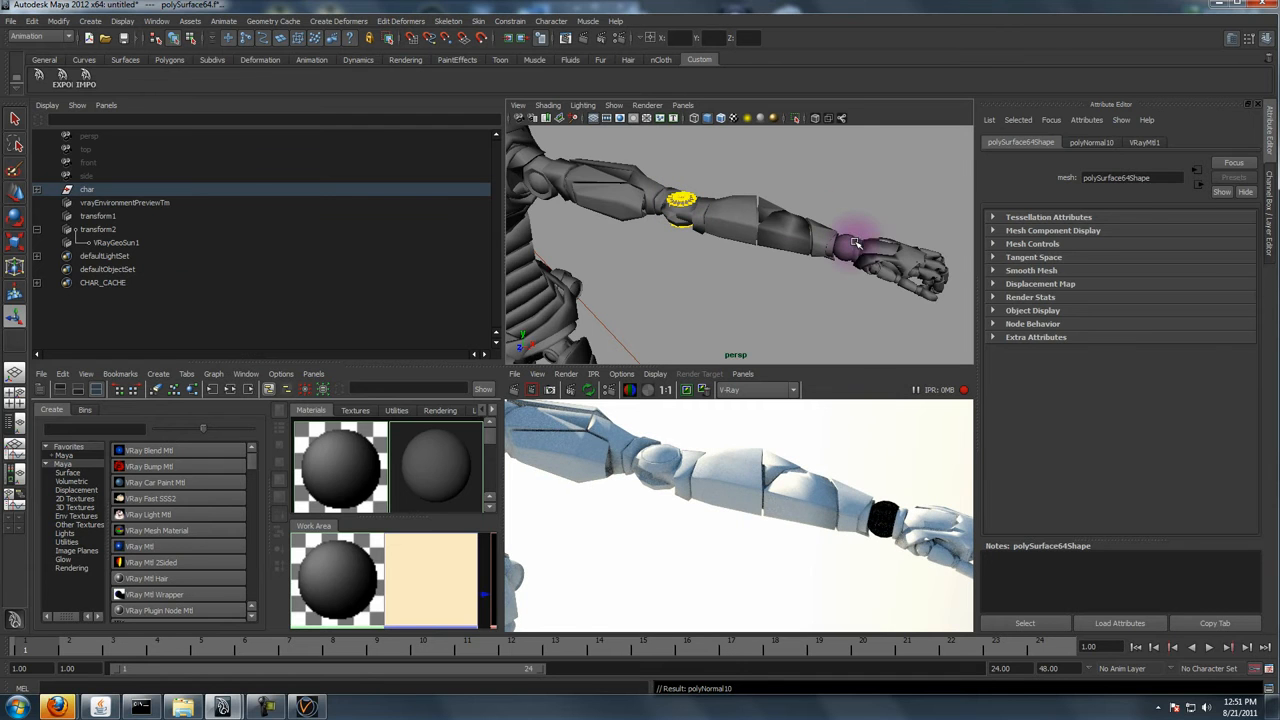
left_click(855, 242)
left_click(846, 244)
key("ctrl+shift+r")
- Inspect the whole robot from the front, below and behind in the IPR render for remaining black pieces
right_click_drag(830, 250, 668, 193, "alt")
middle_click_drag(668, 193, 762, 243, "alt")
left_click_drag(729, 237, 849, 214, "alt")
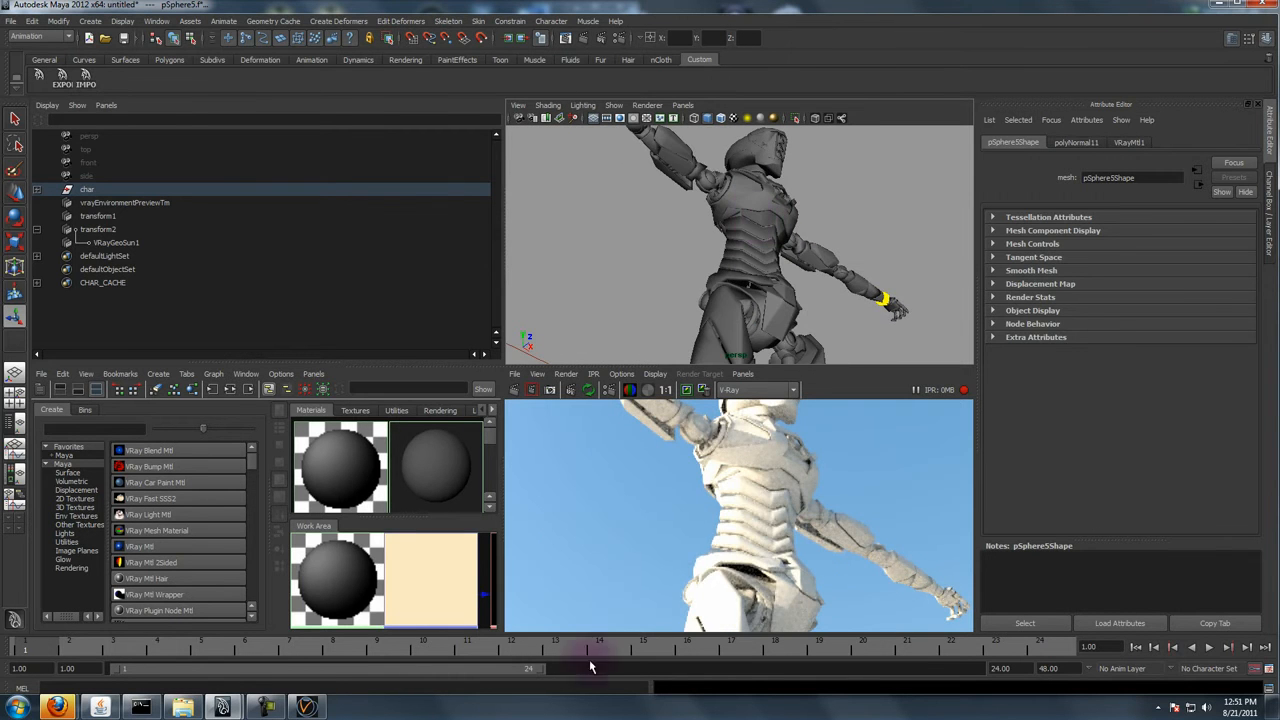
left_click_drag(614, 305, 722, 213, "alt")
right_click_drag(722, 213, 811, 286, "alt")
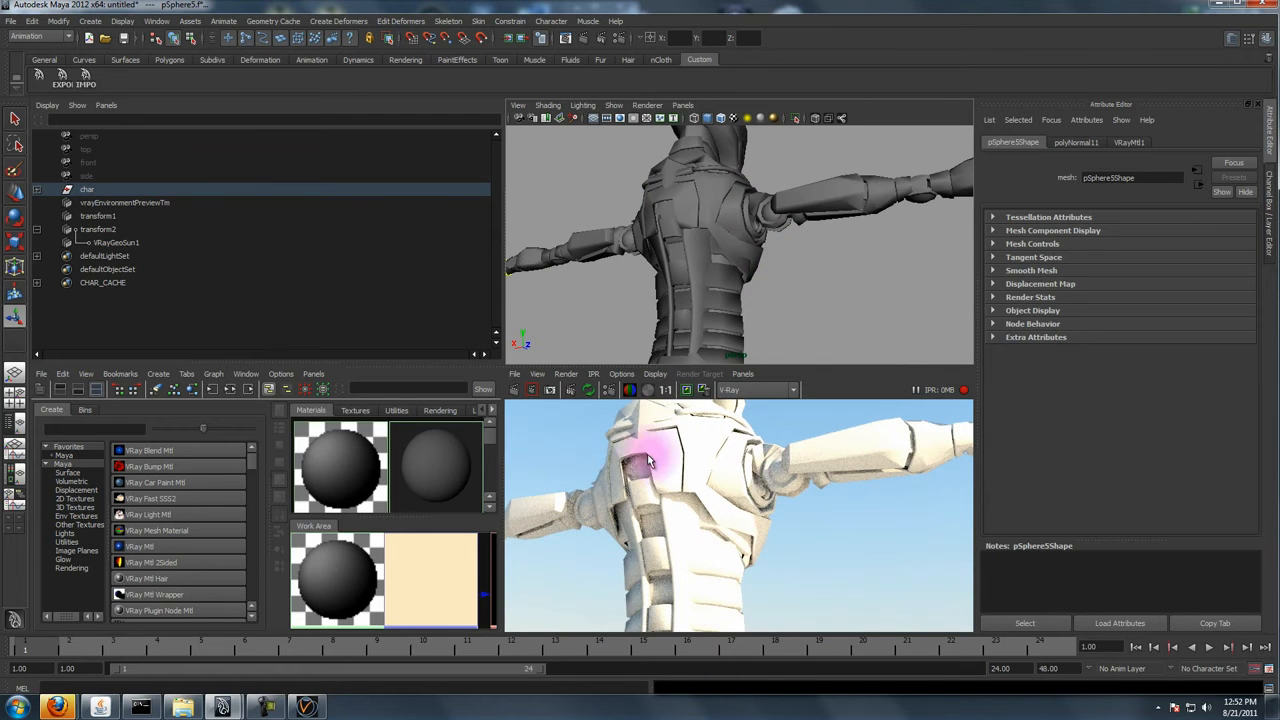
left_click_drag(829, 189, 634, 216, "alt")
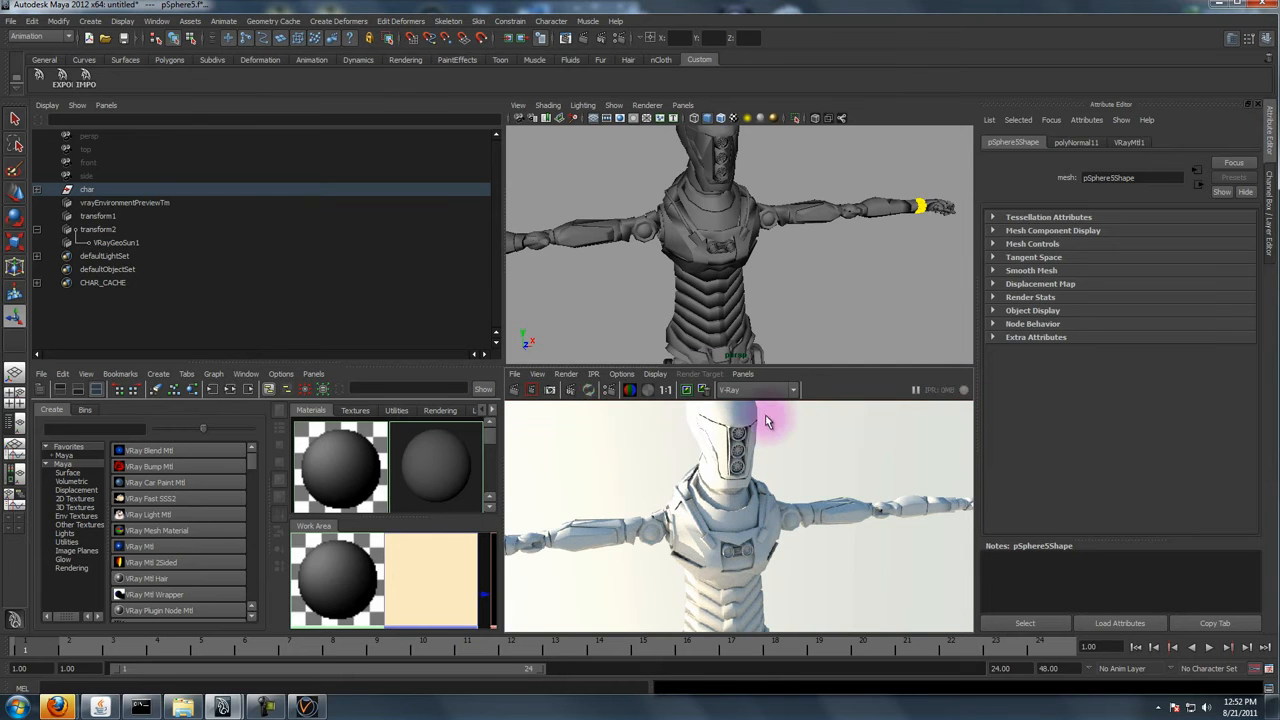
left_click_drag(609, 360, 615, 369)
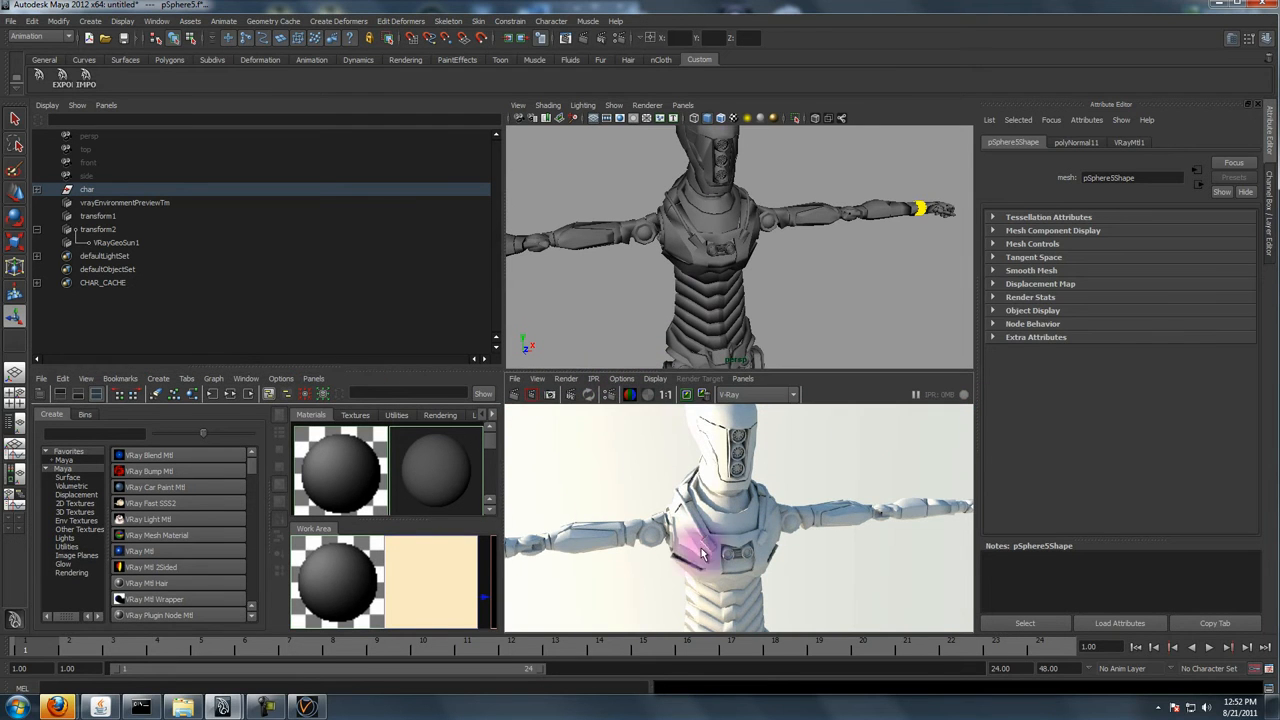
left_click_drag(757, 194, 719, 236, "alt")
middle_click_drag(719, 237, 720, 224, "alt")
scroll(740, 255, "down", 3)
- Expand the char hierarchy and examine which meshes belong to the DEFORM_GEO, NON_DEFORM_GEO and MODEL_GEO groups
left_click(728, 285)
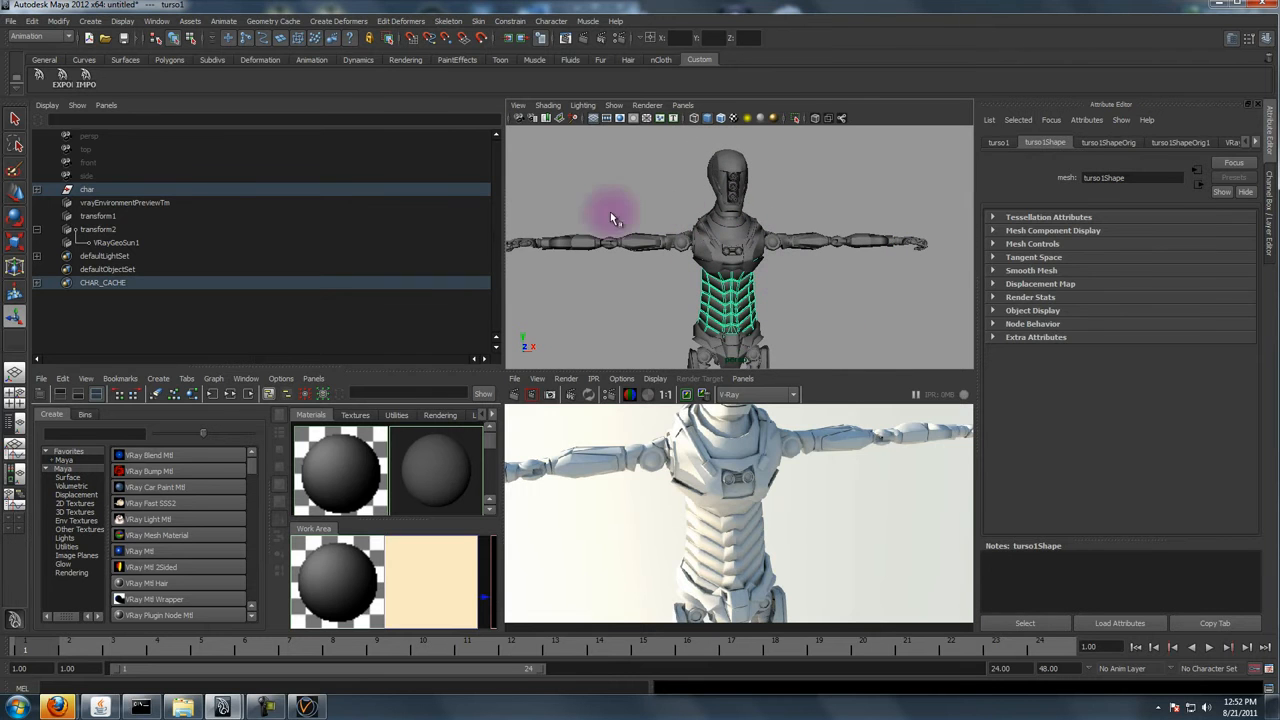
left_click(100, 243)
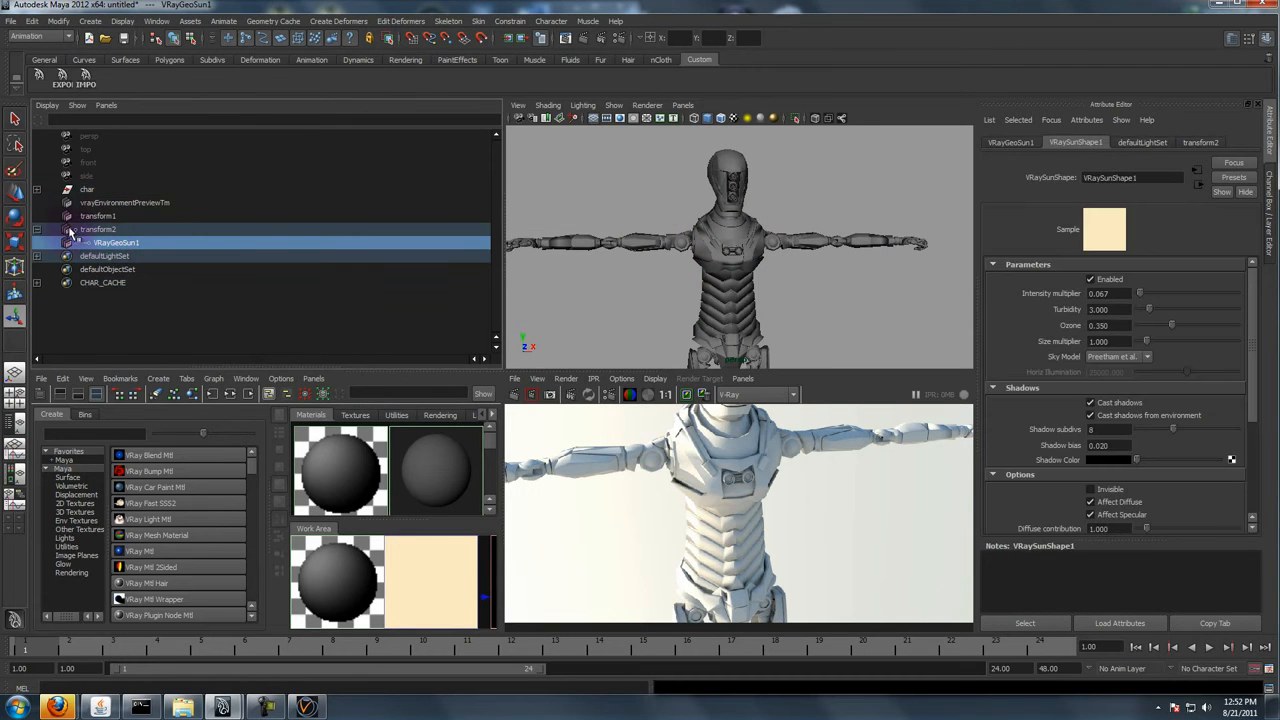
left_click(86, 190)
left_click(37, 190)
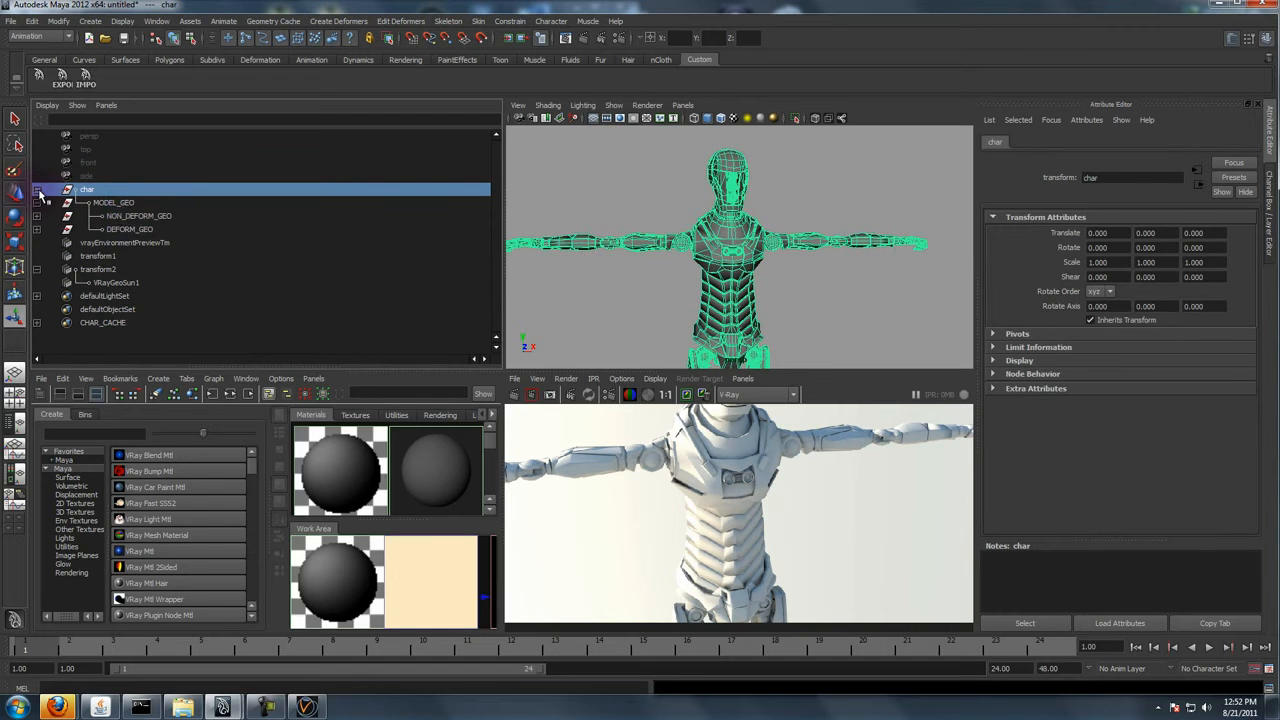
left_click(127, 231)
left_click(37, 229)
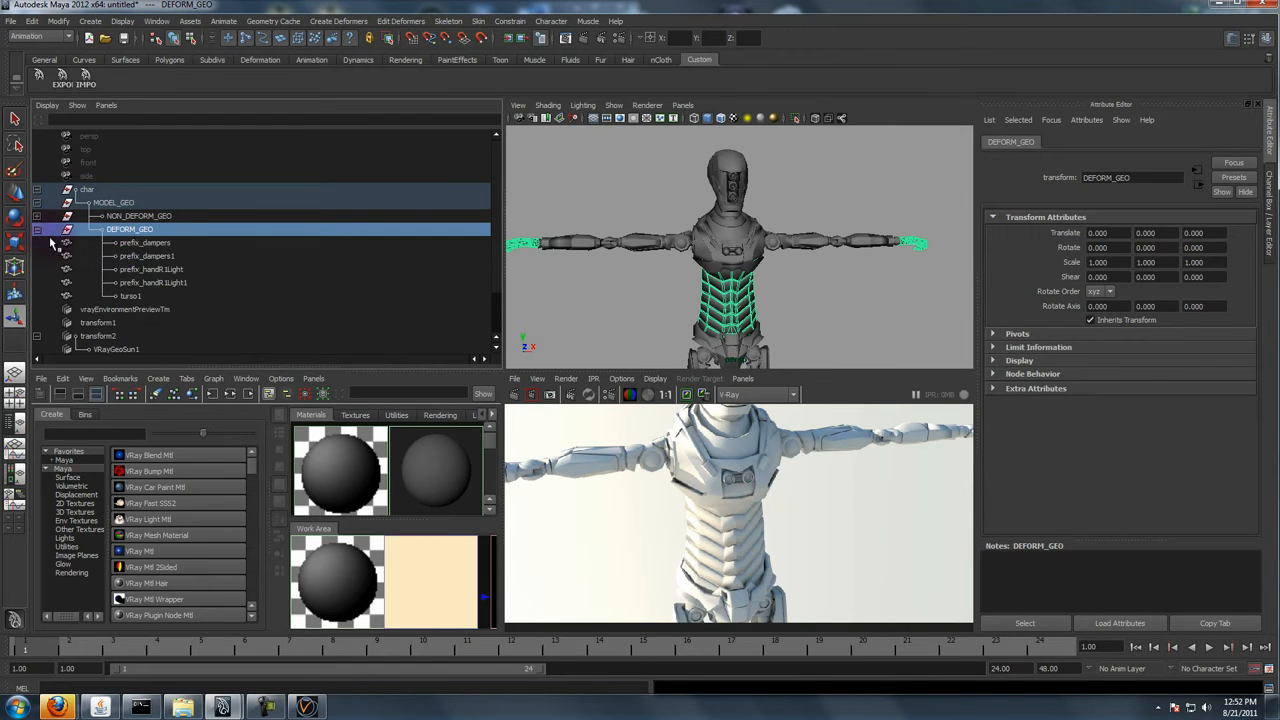
left_click(37, 229)
left_click(125, 204)
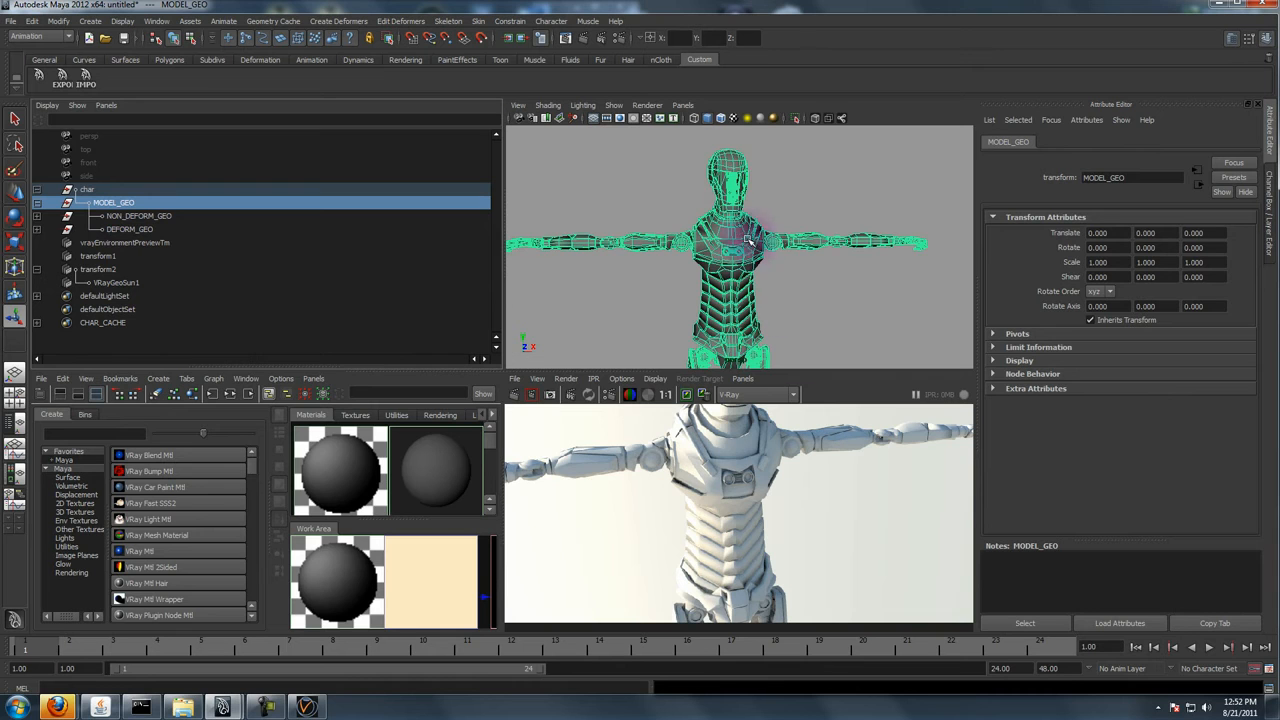
left_click(117, 229)
left_click(112, 218)
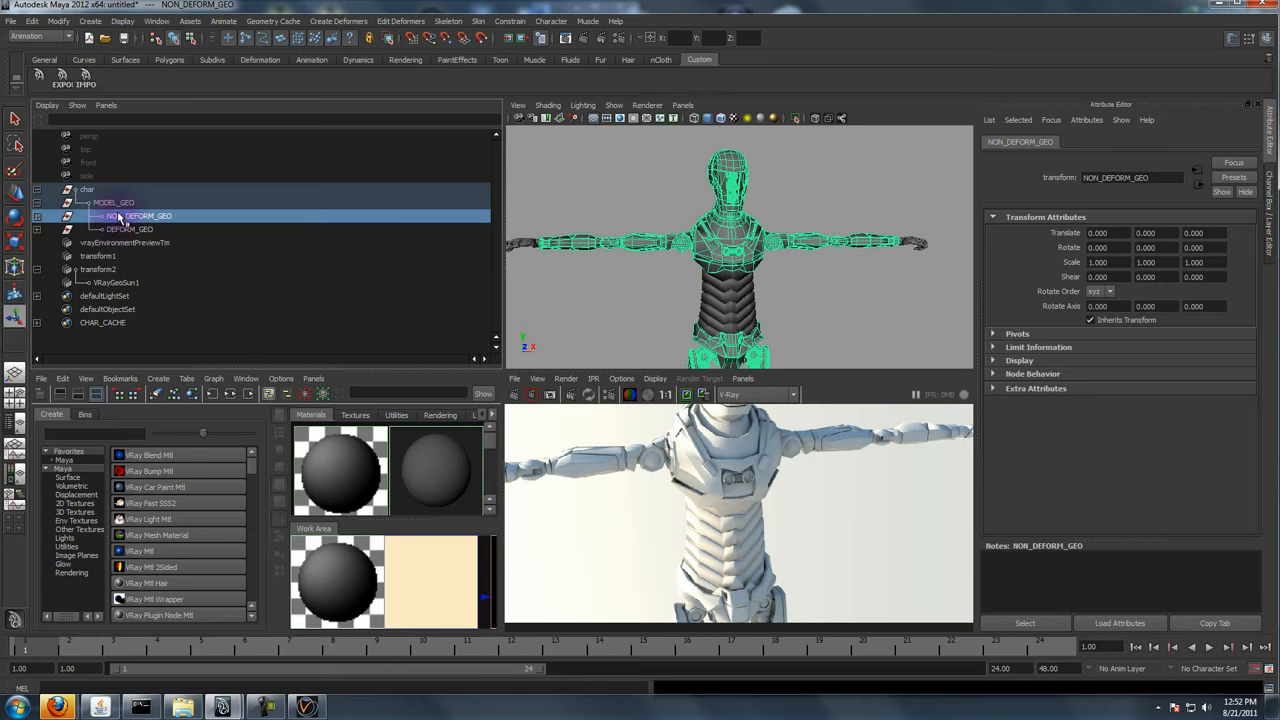
- Apply a V-Ray displacement node to the MODEL_GEO group and rename the node char_displacement
left_click(123, 203)
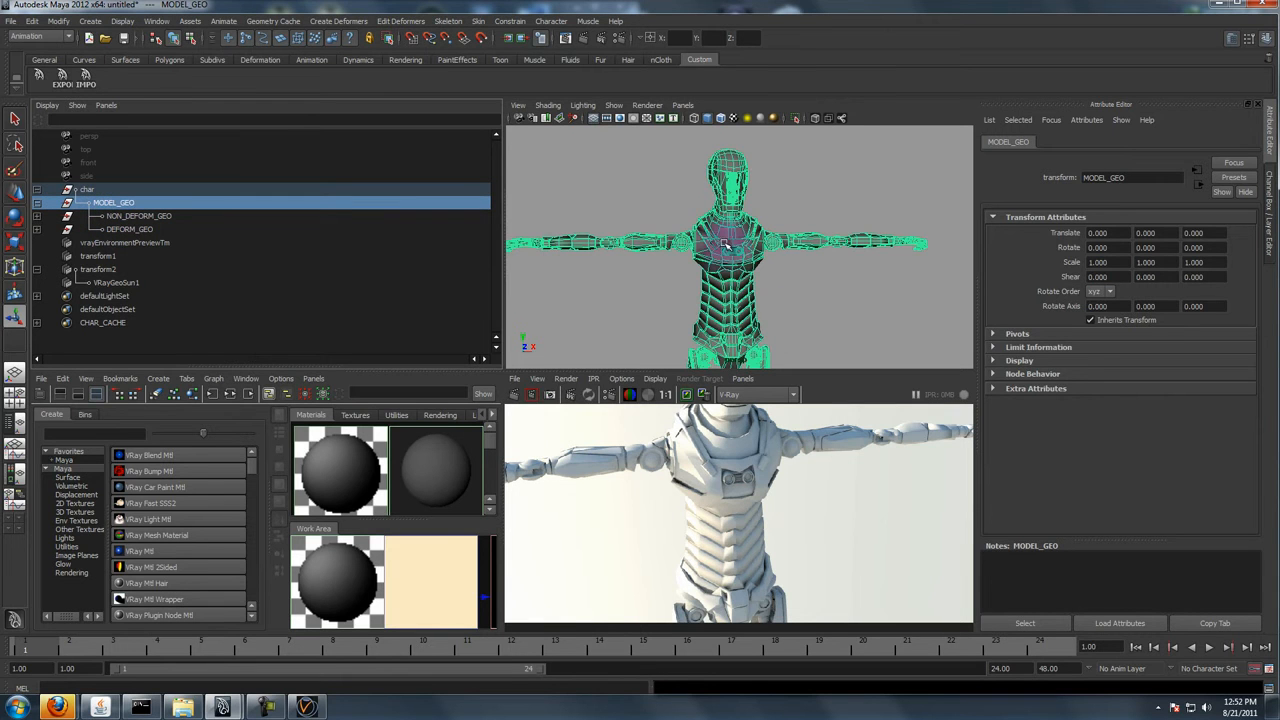
scroll(870, 291, "up", 3)
scroll(870, 291, "down", 1)
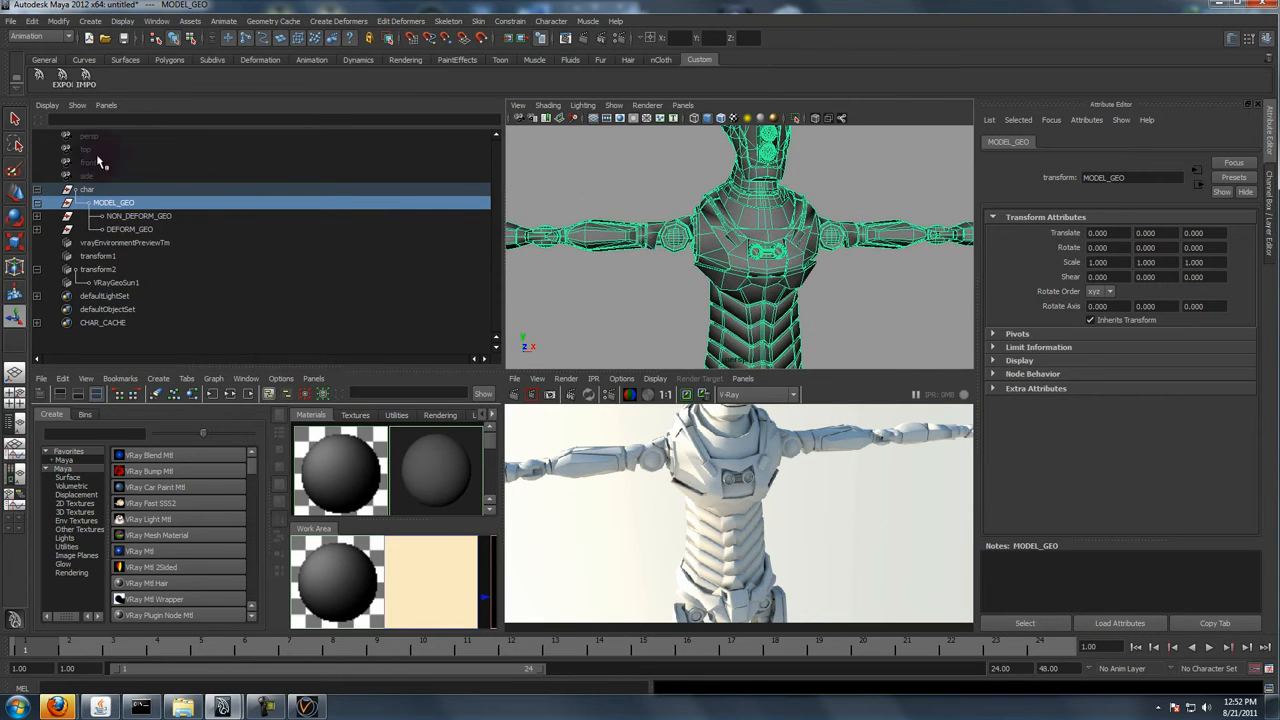
left_click(90, 21)
mouse_move(200, 289)
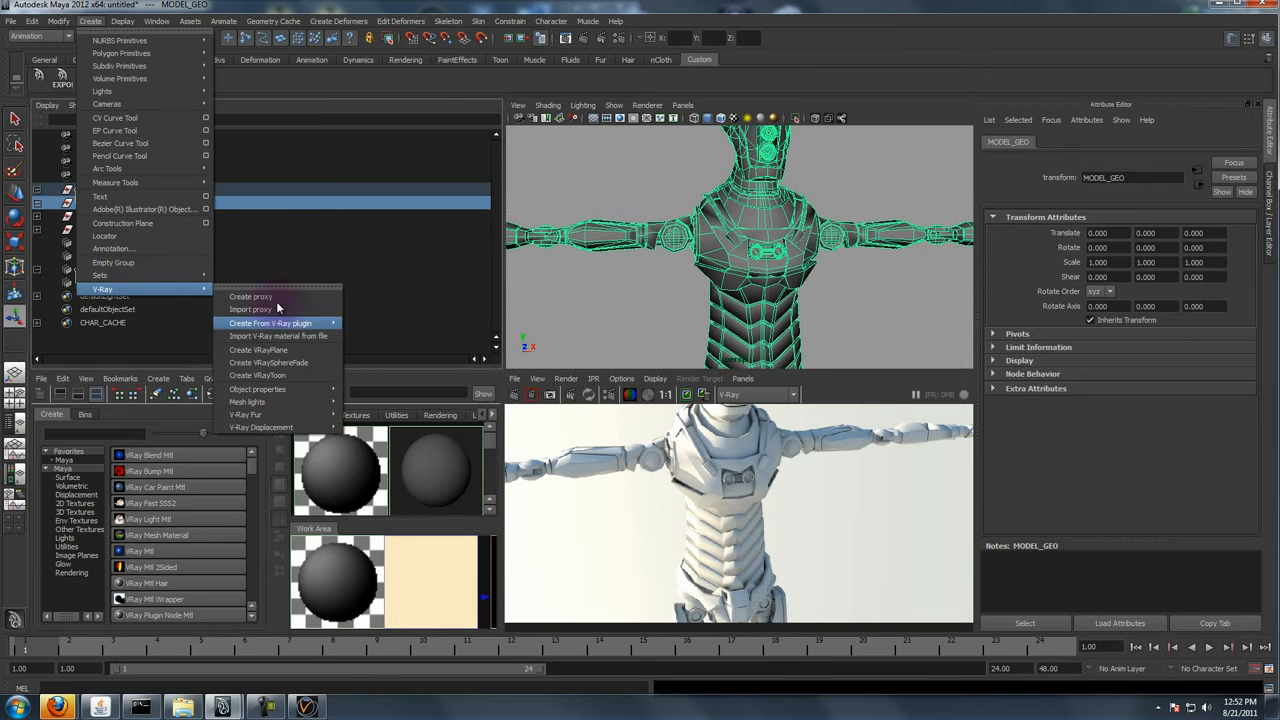
mouse_move(250, 414)
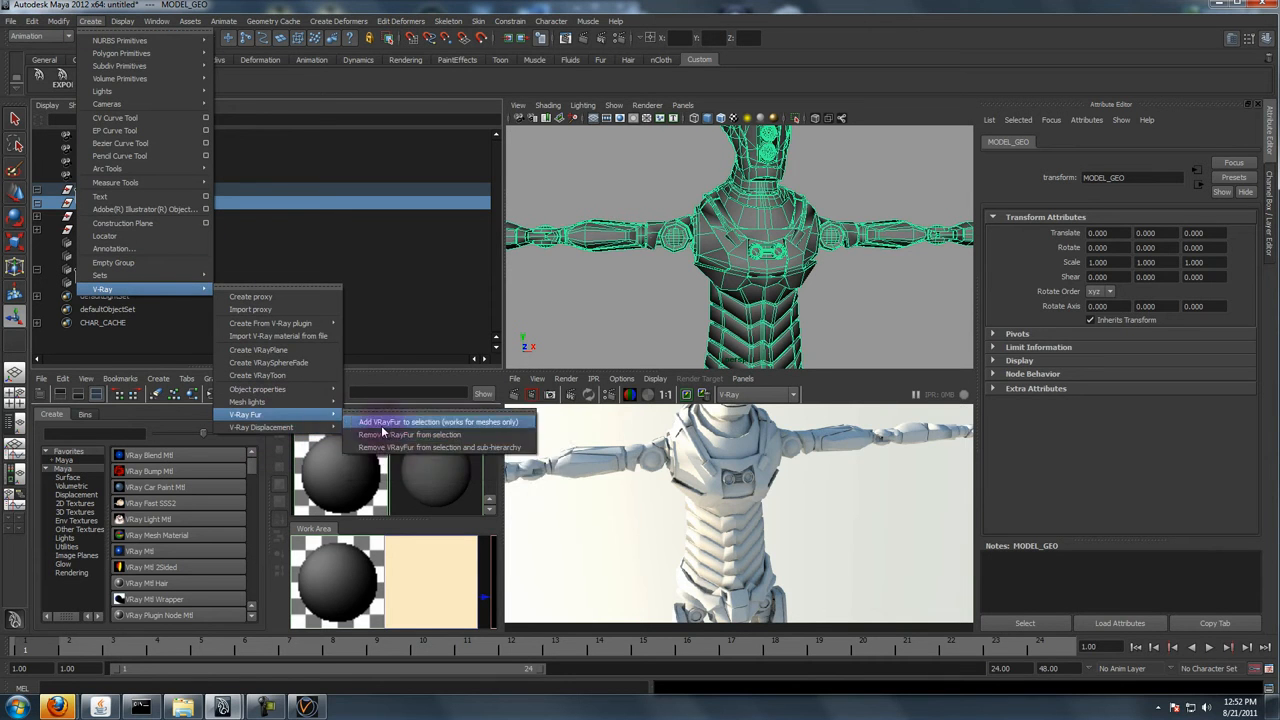
left_click(383, 448)
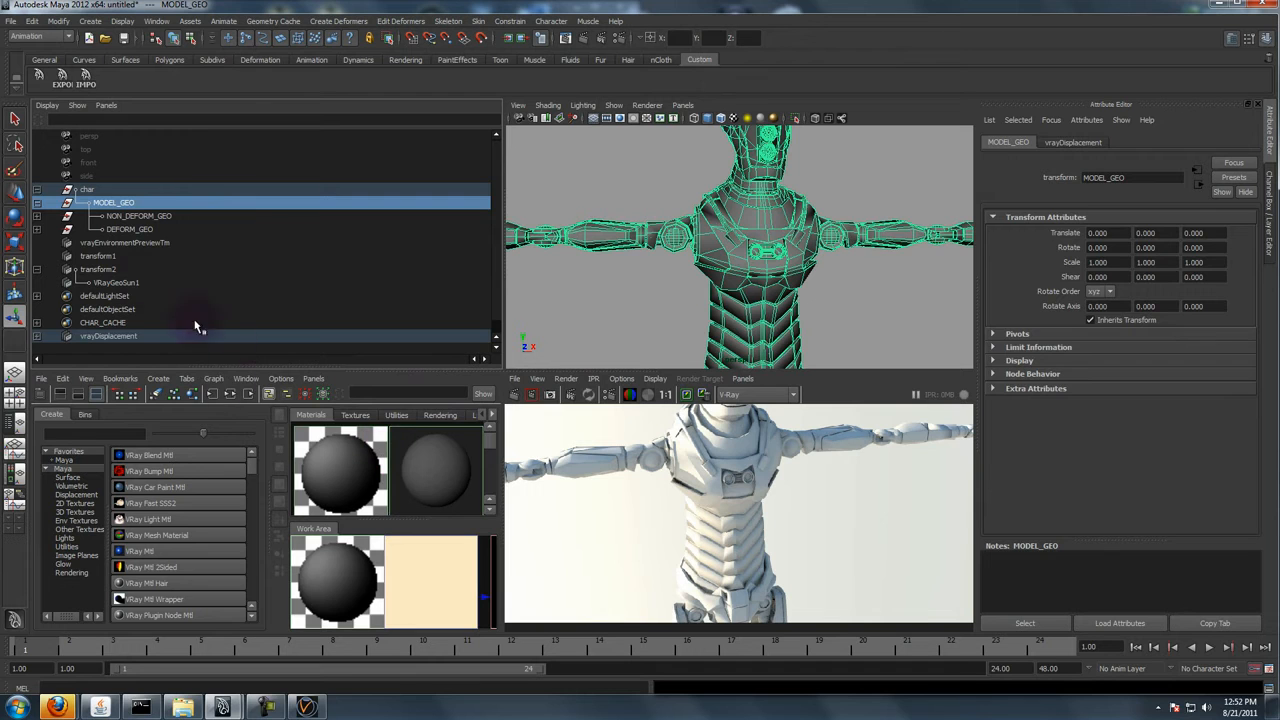
double_click(105, 336)
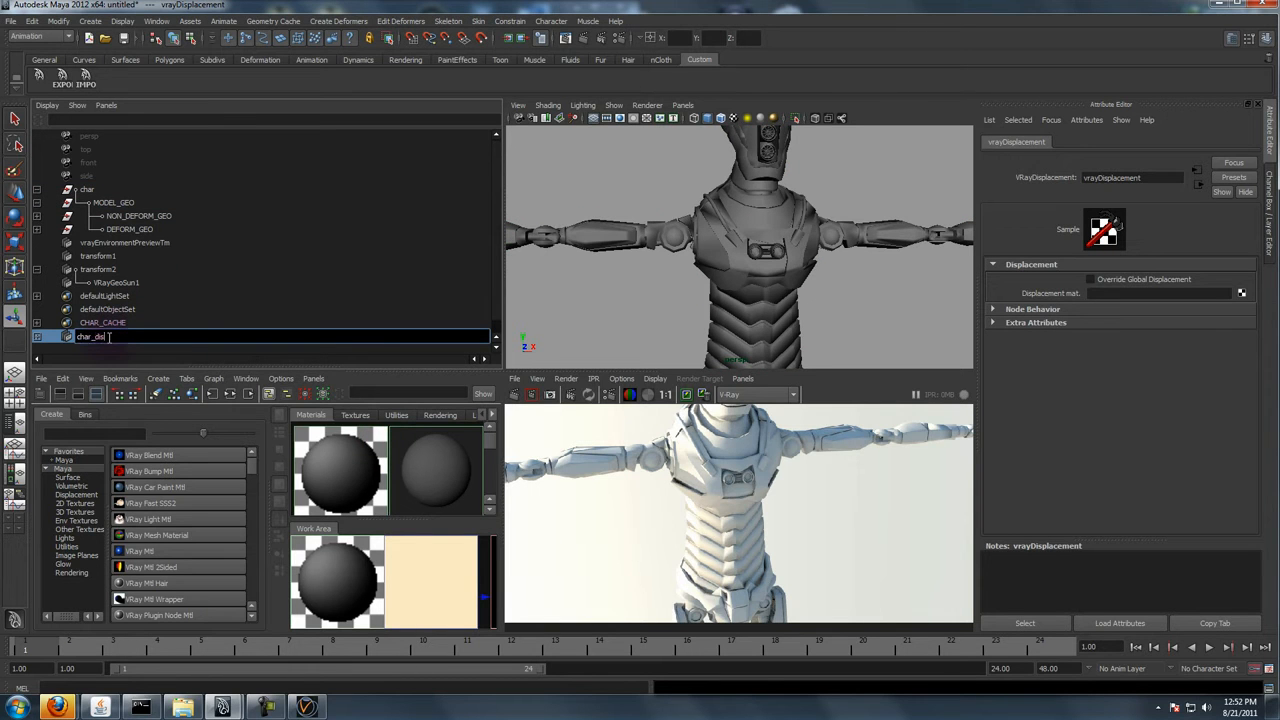
type("char_displacement")
key("Return")
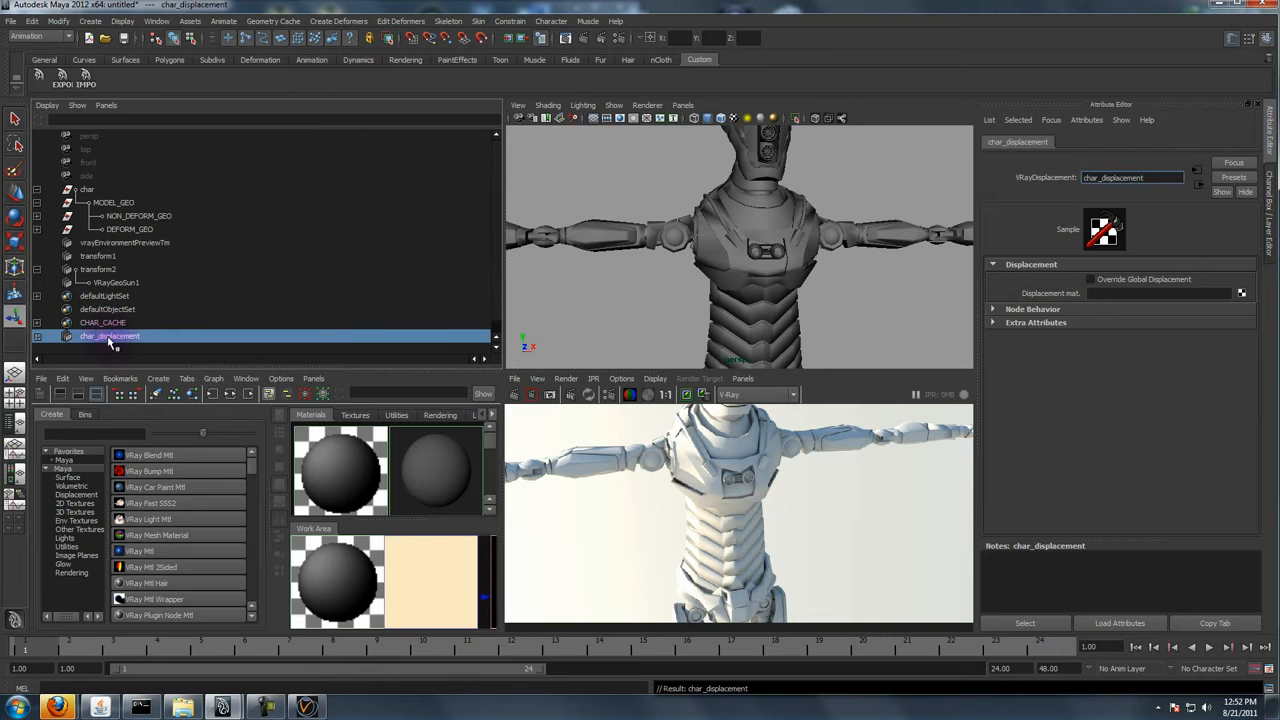
- Add V-Ray subdivision and displacement quality attributes to char_displacement, with edge length 1 and max subdivs 5
mouse_move(1095, 170)
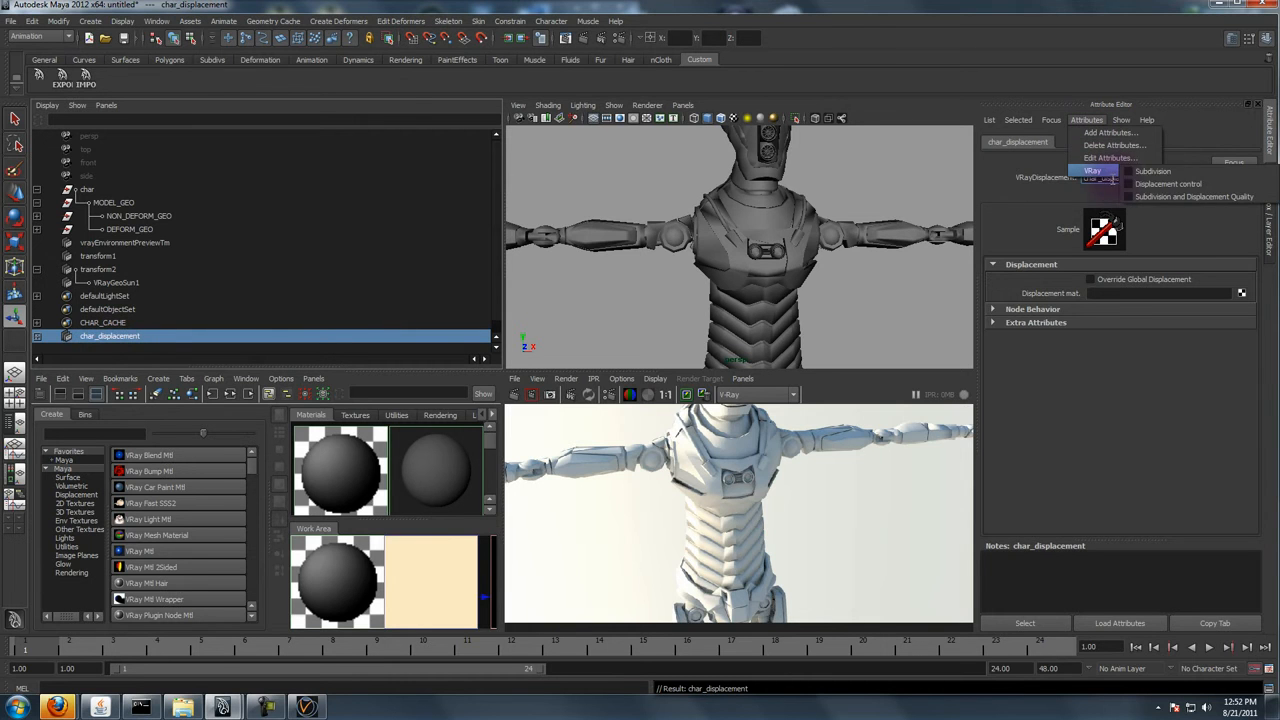
left_click(1180, 171)
left_click(1093, 121)
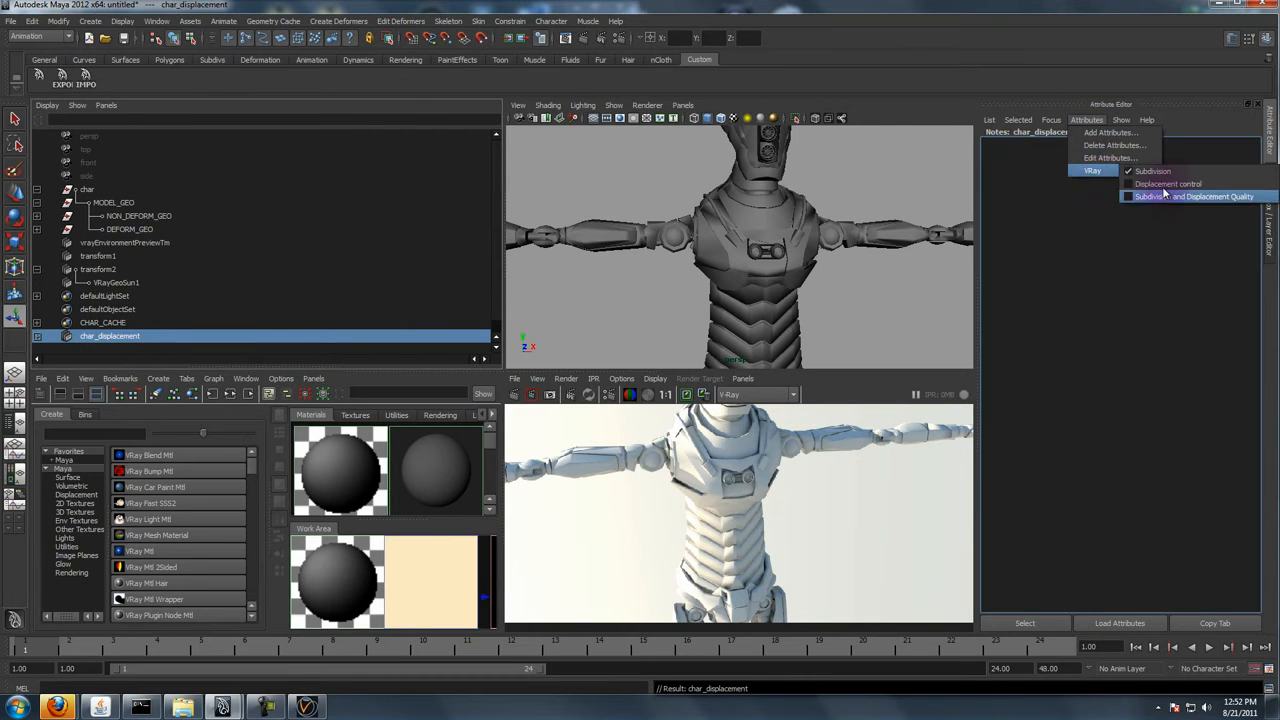
left_click(1162, 199)
left_click(85, 336)
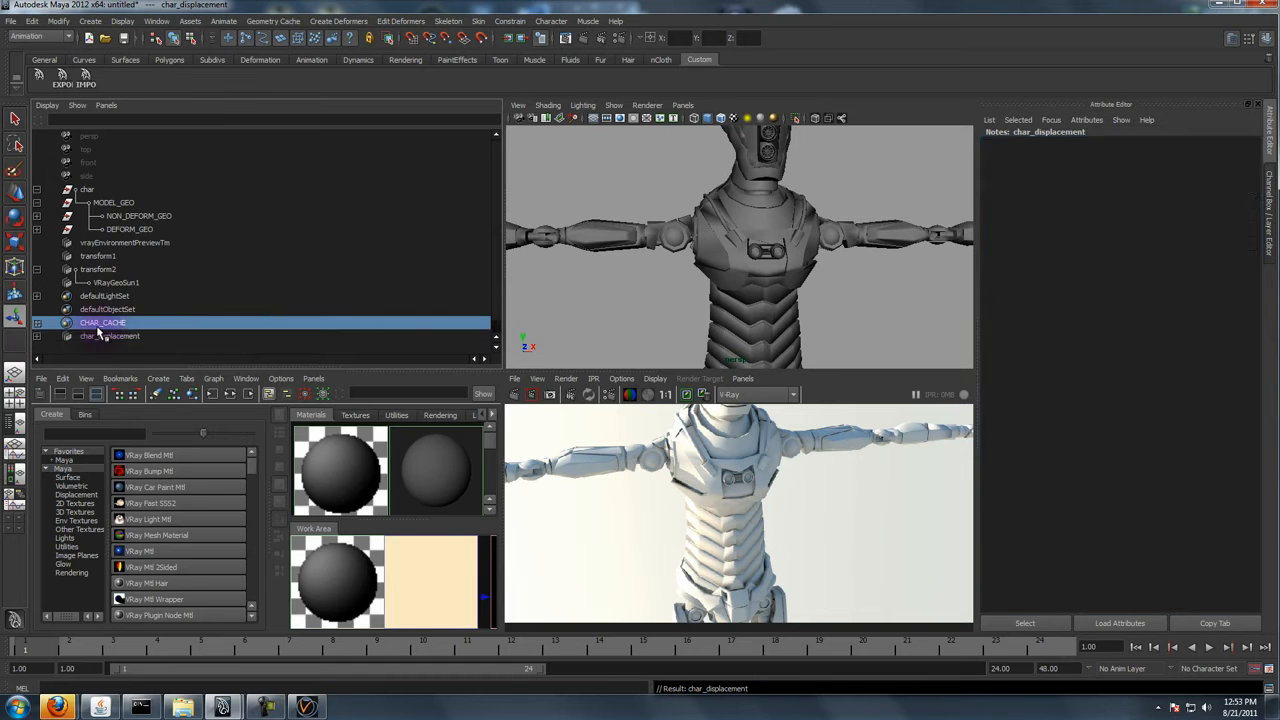
left_click(1055, 336)
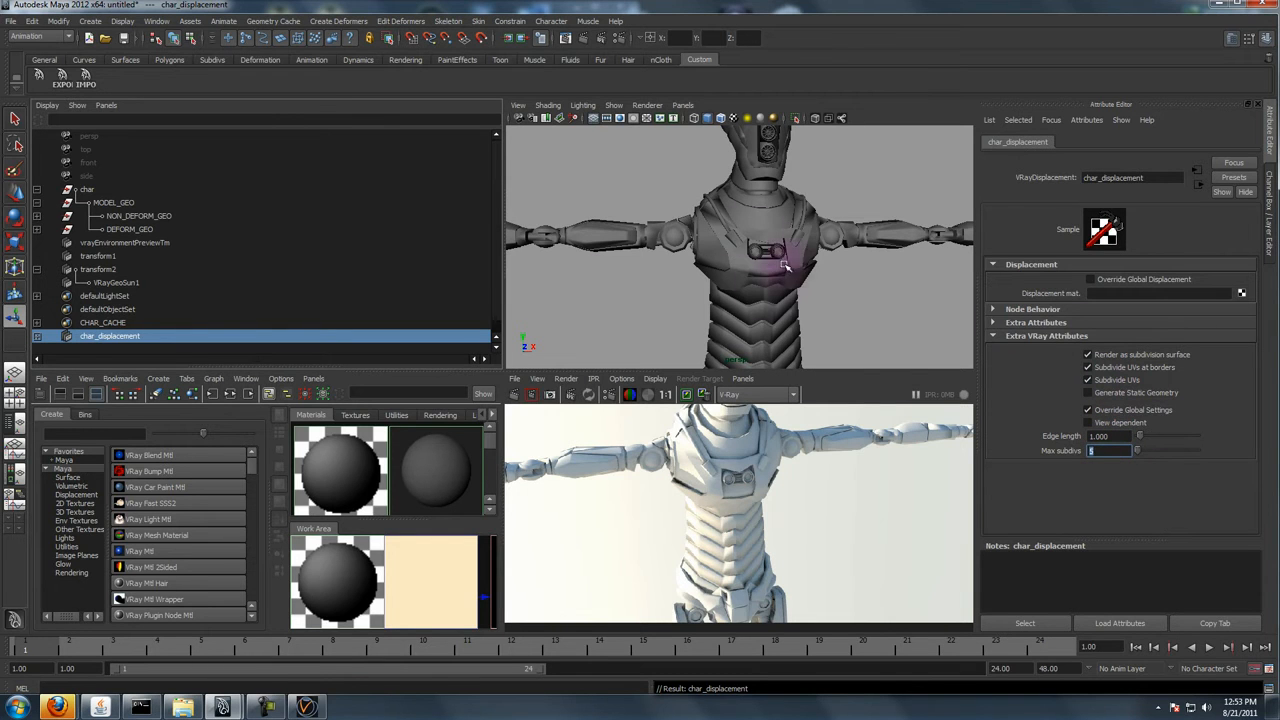
- Render the robot's upper body with V-Ray from the persp camera to check the subdivision smoothing
right_click_drag(764, 302, 760, 263, "alt")
left_click(514, 396)
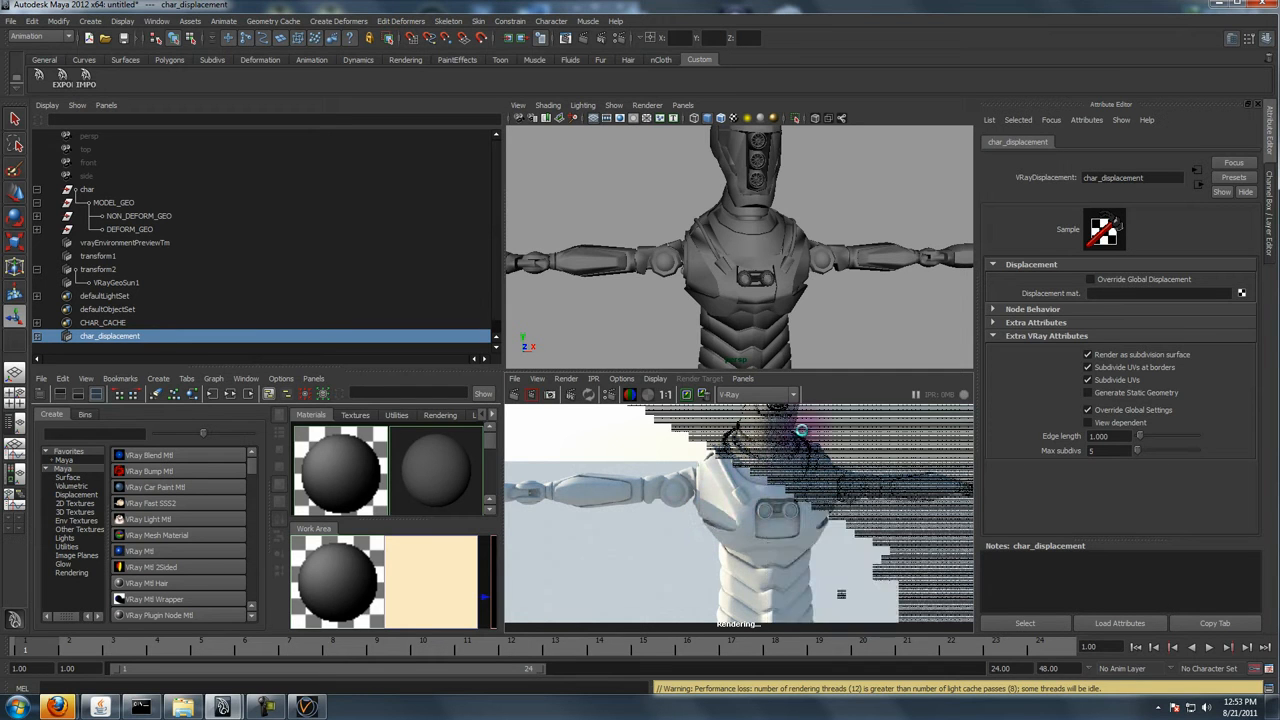
left_click(113, 334)
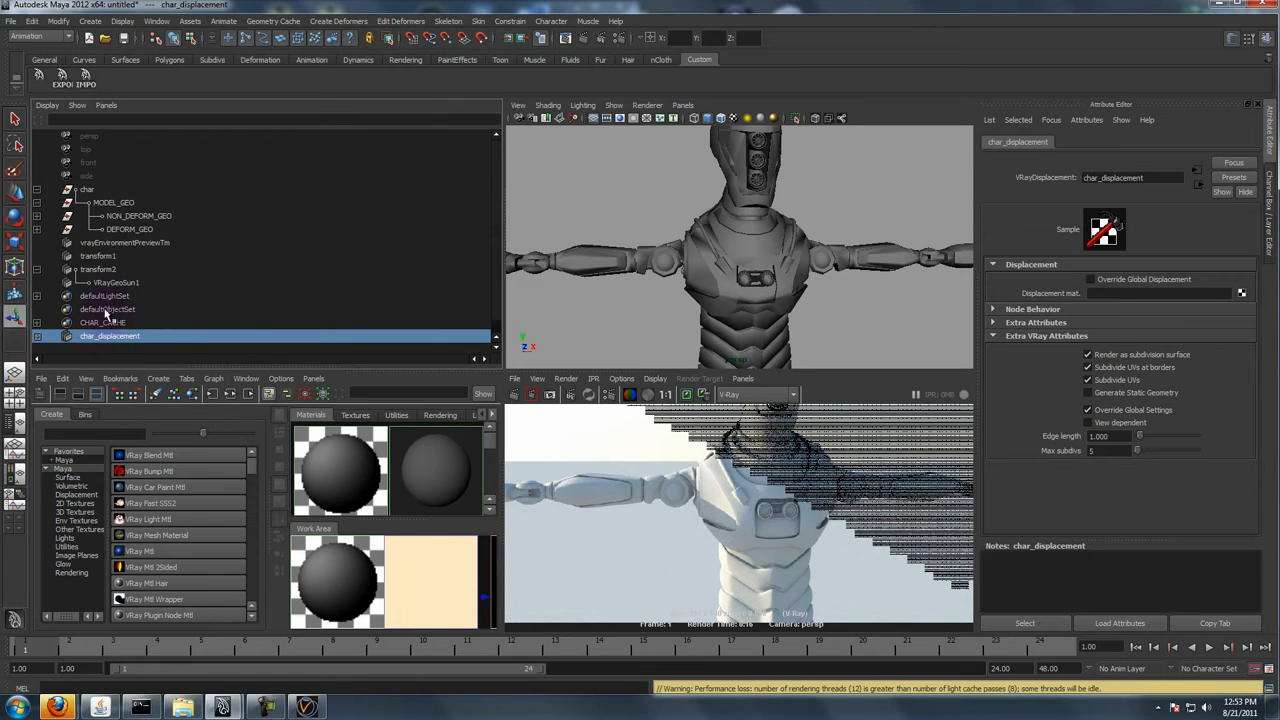
- Expand char_displacement to check its member group, and inspect the stopped V-Ray render up close
scroll(112, 322, "down", 1)
left_click(113, 336)
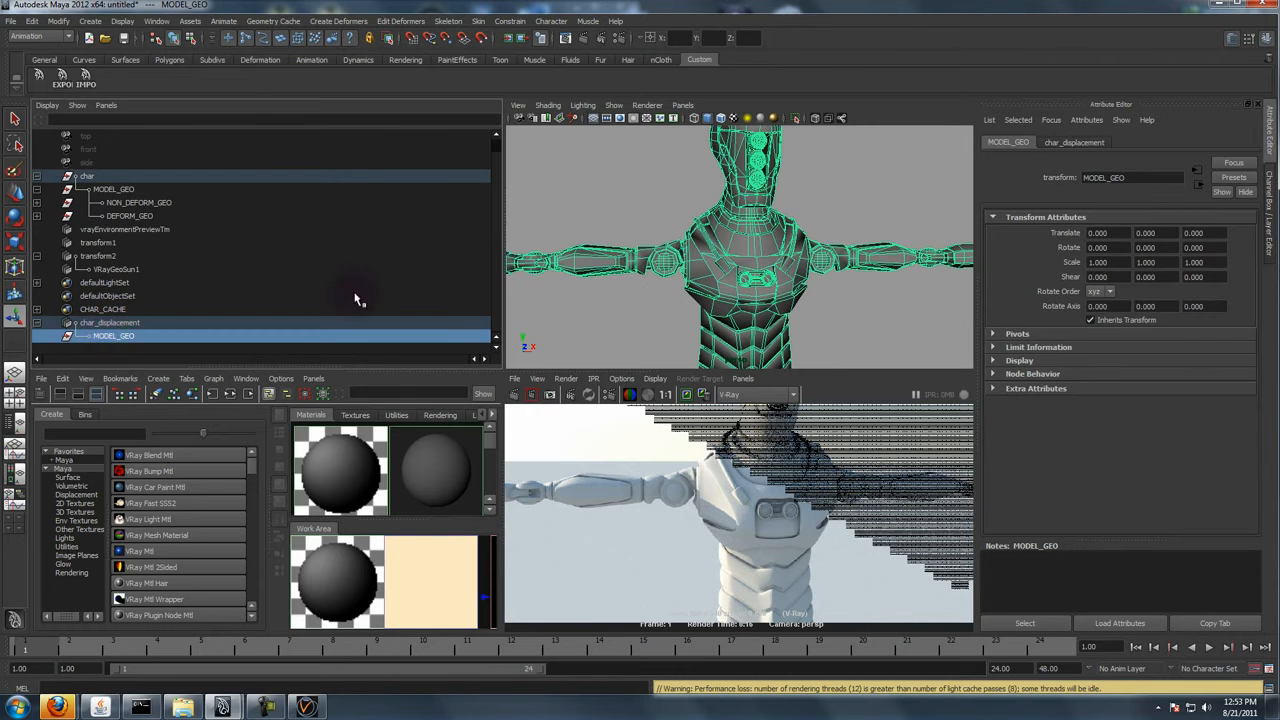
middle_click_drag(725, 514, 711, 528, "alt")
key("space")
middle_click_drag(519, 340, 536, 468, "alt")
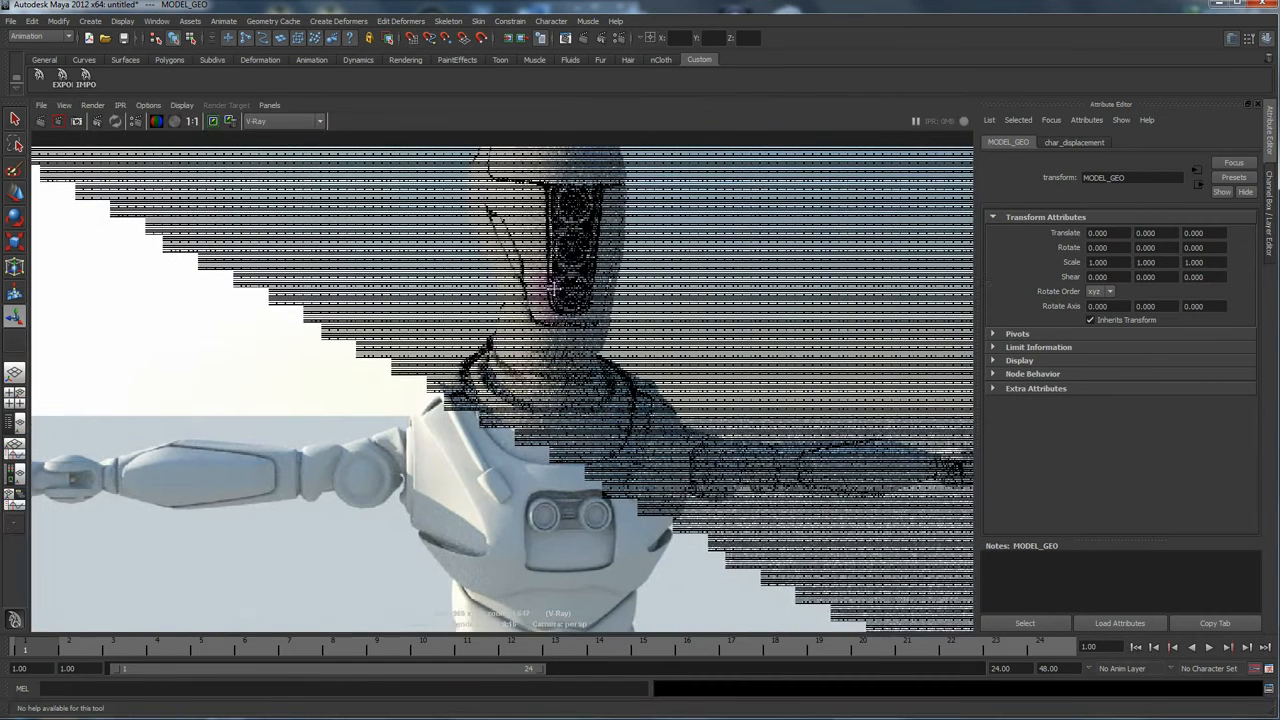
key("space")
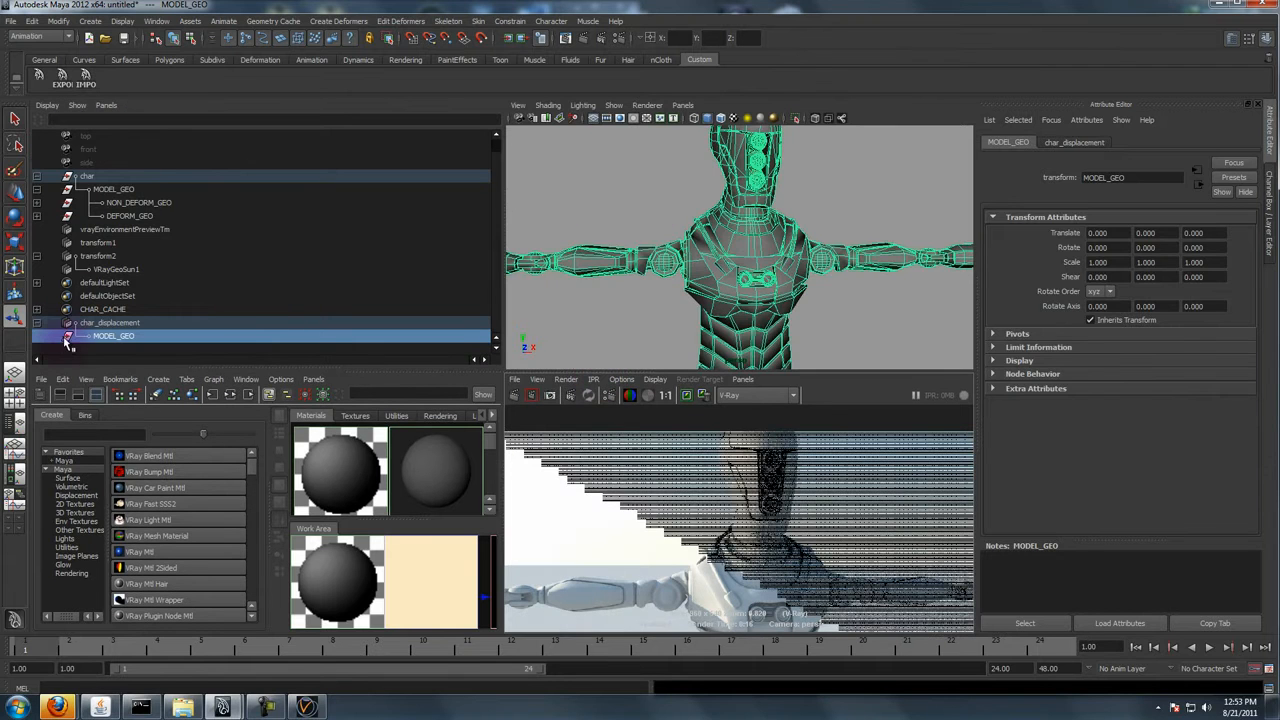
- View the whole robot in the persp view and review the char_displacement and CHAR_CACHE nodes in the scene hierarchy
left_click(98, 324)
key("space")
right_click_drag(760, 231, 342, 275, "alt")
left_click_drag(342, 275, 406, 334, "alt")
key("space")
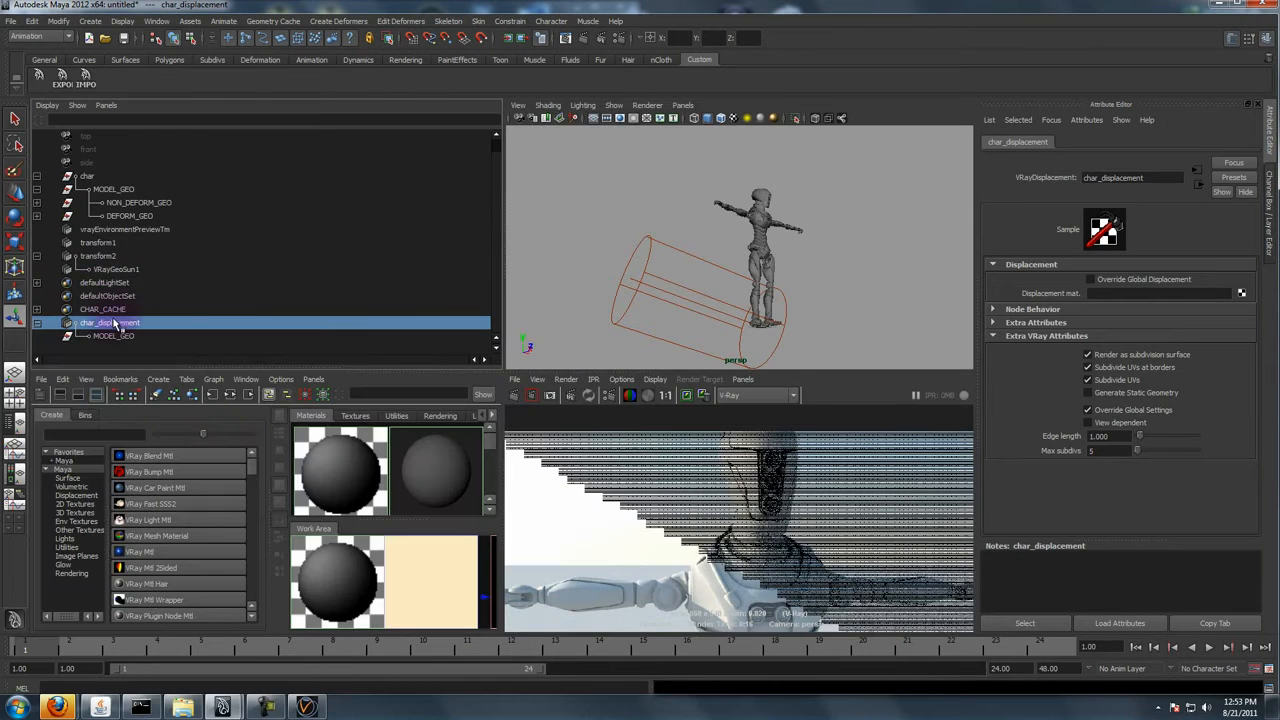
left_click(113, 296)
left_click(94, 324)
left_click(38, 323)
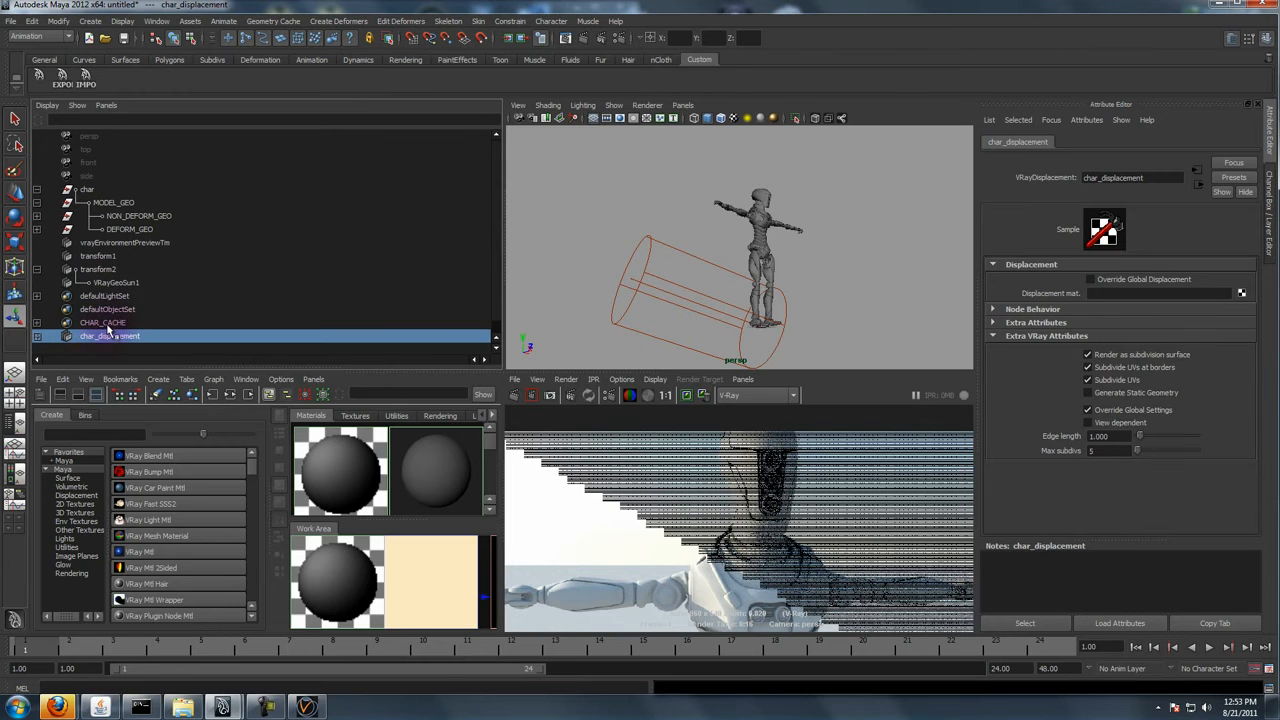
key("Up")
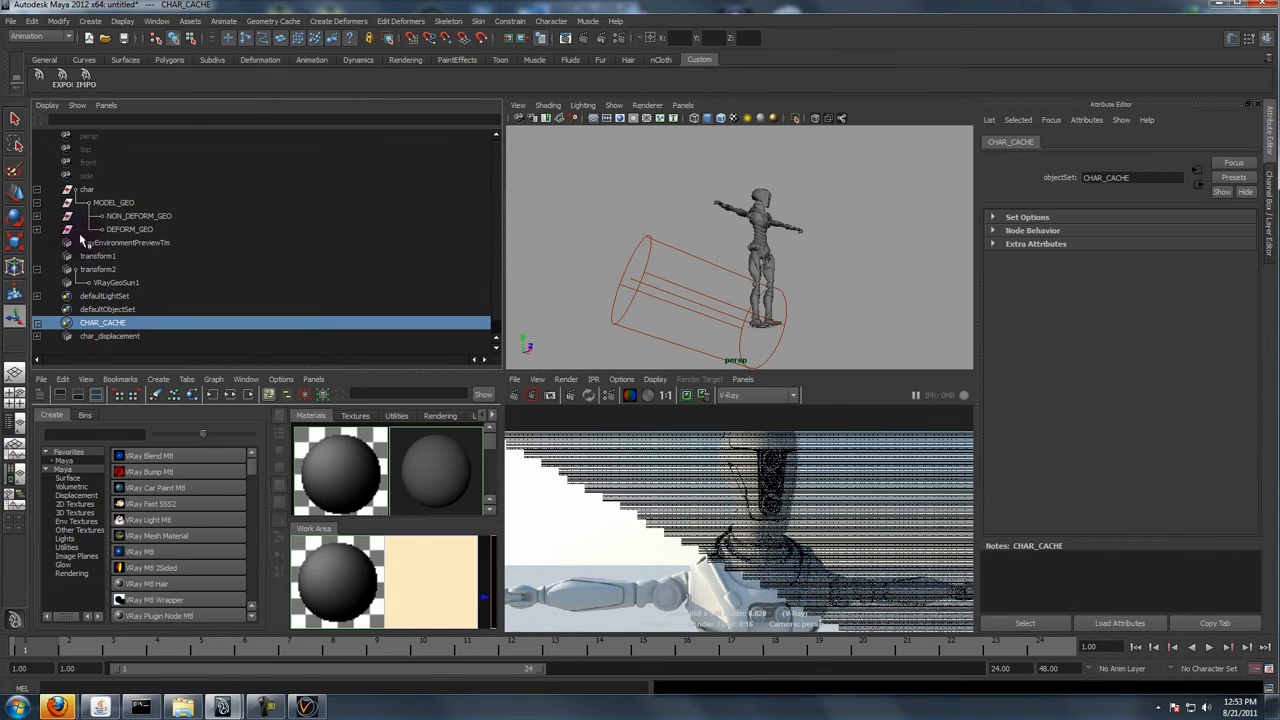
- Export char, CHAR_CACHE and char_displacement together to C:/temp/temp.mb with the custom export script
left_click(37, 190)
left_click(86, 191)
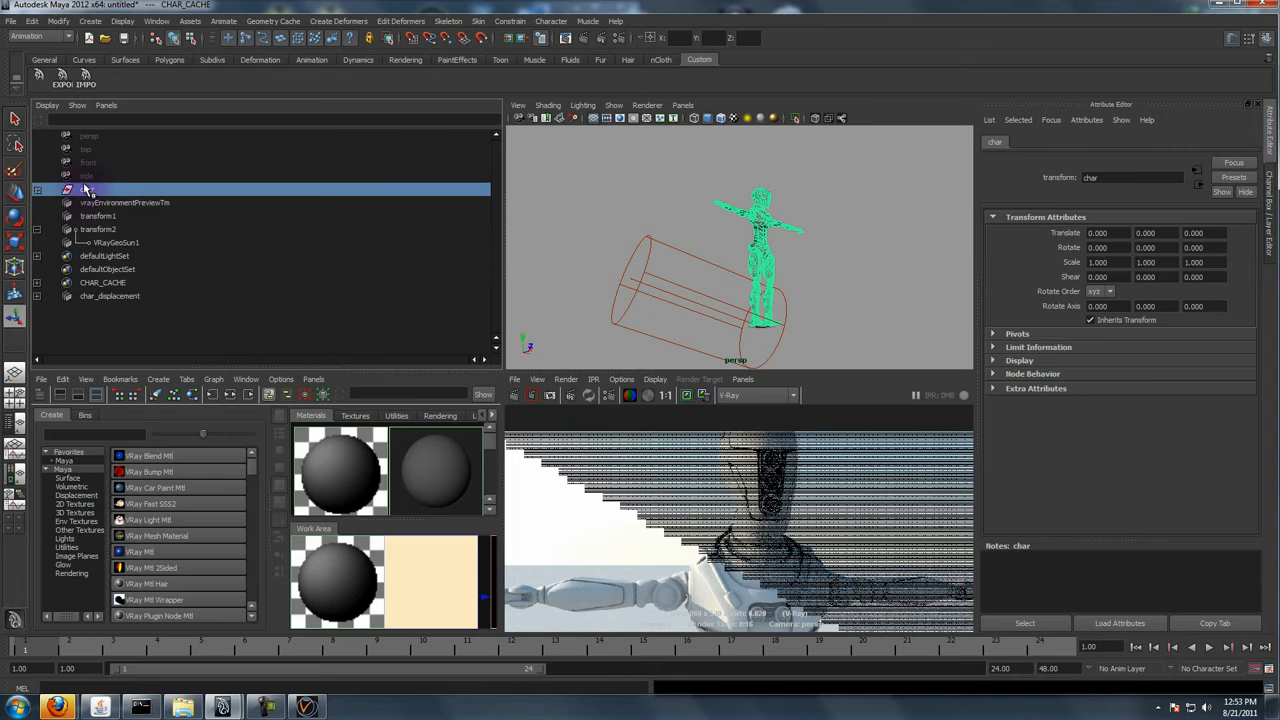
left_click(108, 284, "ctrl")
left_click(117, 298, "ctrl")
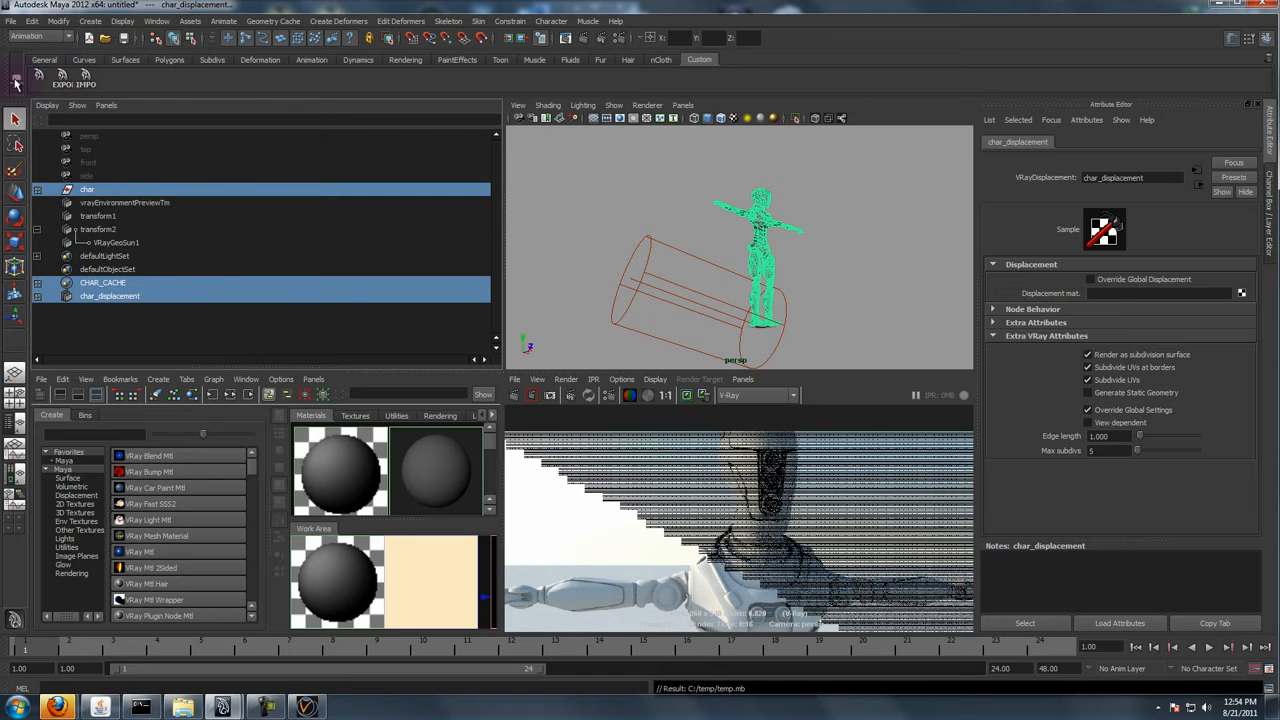
- Start a new scene without saving the old one, import the exported robot, and view it shaded in the persp view
left_click(13, 22)
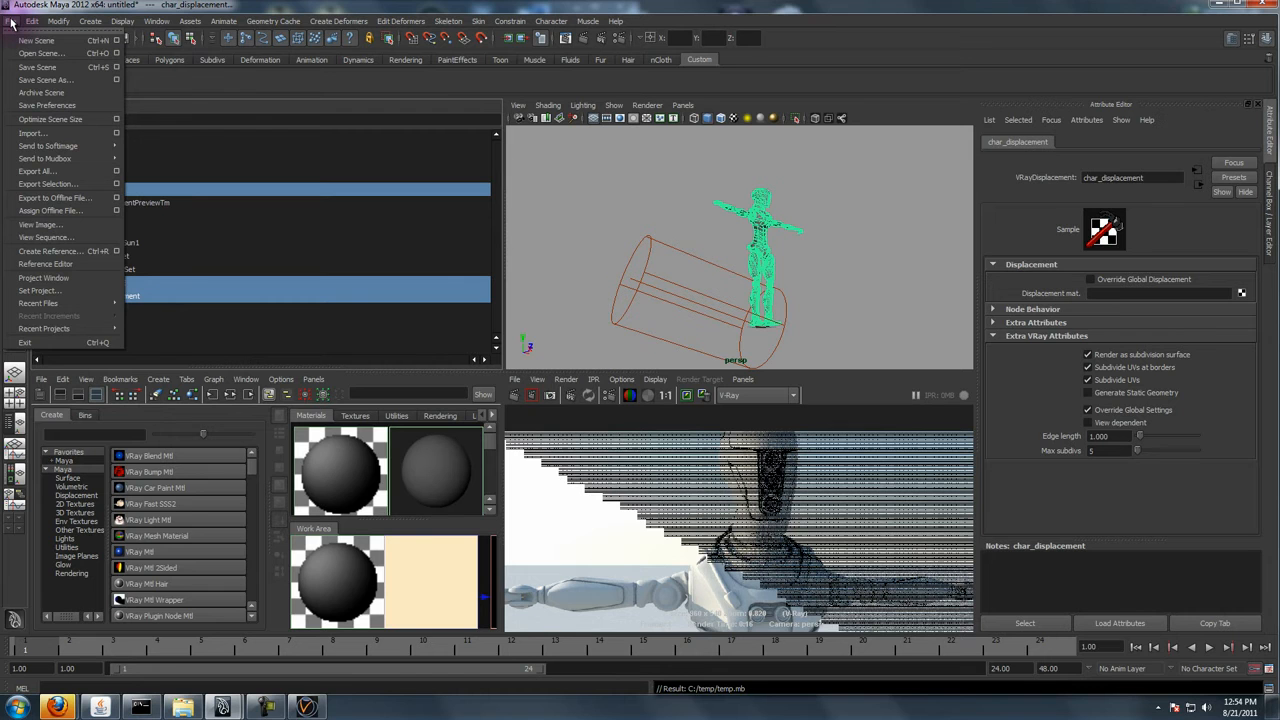
left_click(36, 40)
left_click(631, 364)
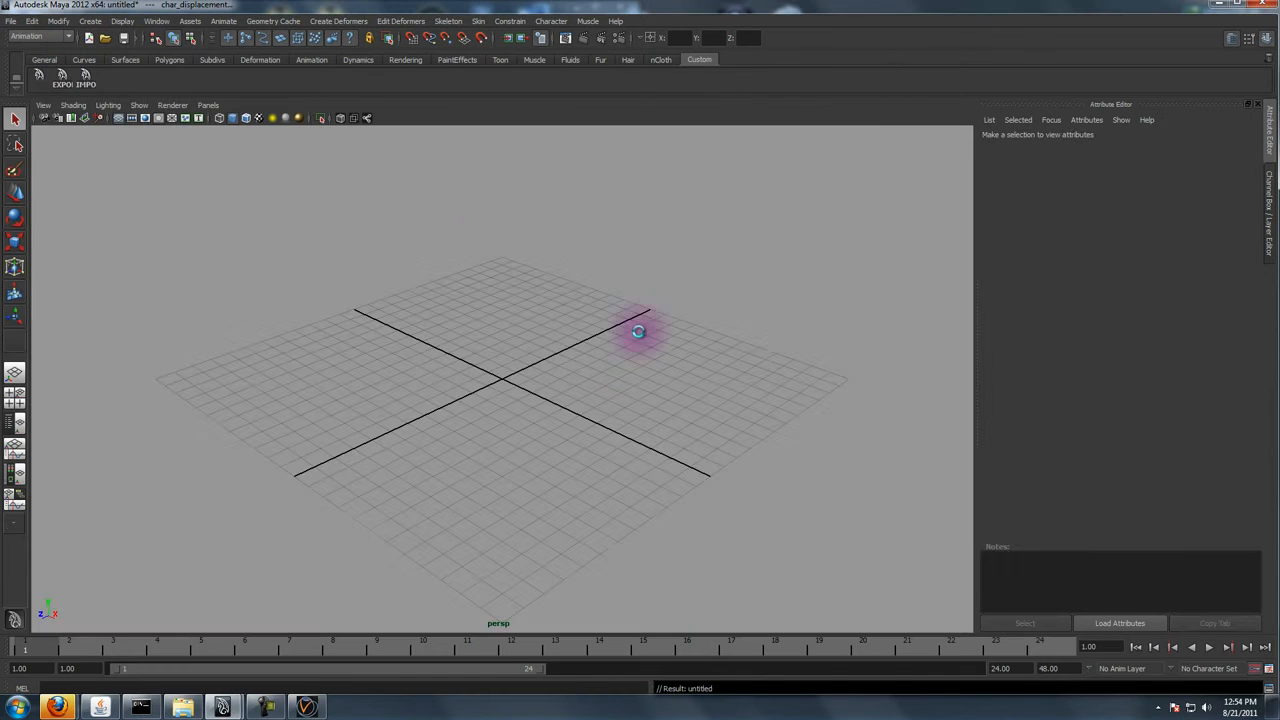
left_click(85, 82)
scroll(412, 326, "down", 6)
mouse_move(412, 326)
middle_mouse_down("alt")
mouse_move(496, 438)
mouse_move(645, 510)
middle_mouse_up("alt")
key("5")
right_click_drag(645, 510, 315, 323, "alt")
left_click_drag(315, 323, 423, 344, "alt")
key("space")
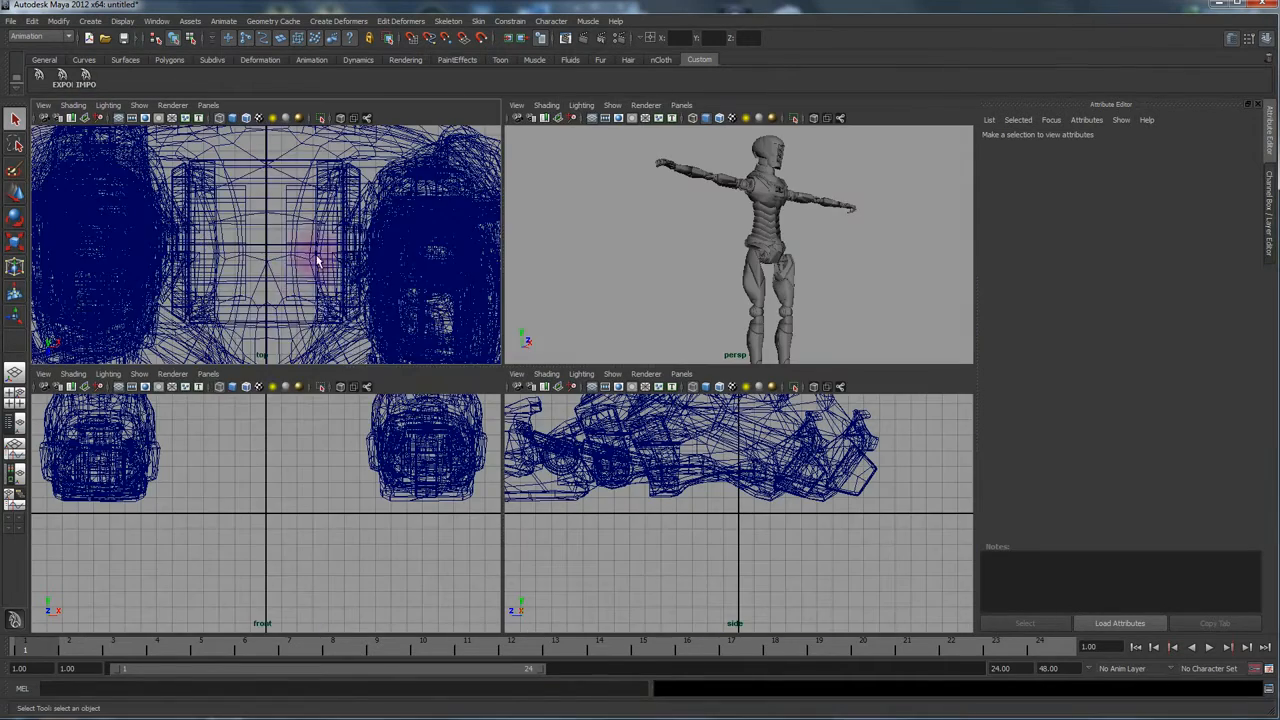
- Replace the top view with the Outliner and check the imported char, char_displacement and CHAR_CACHE nodes
key("space")
left_click_drag(294, 594, 286, 430)
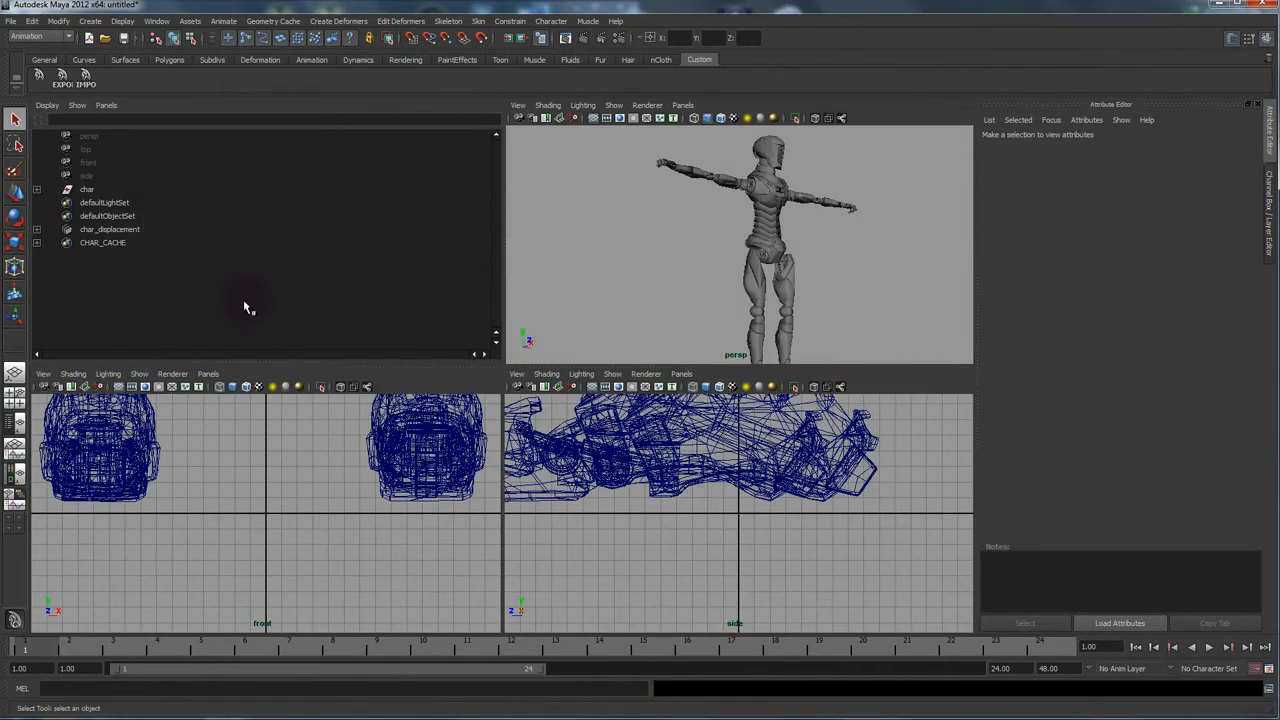
left_click(87, 190)
left_click(109, 229)
left_click(102, 242)
left_click(87, 190)
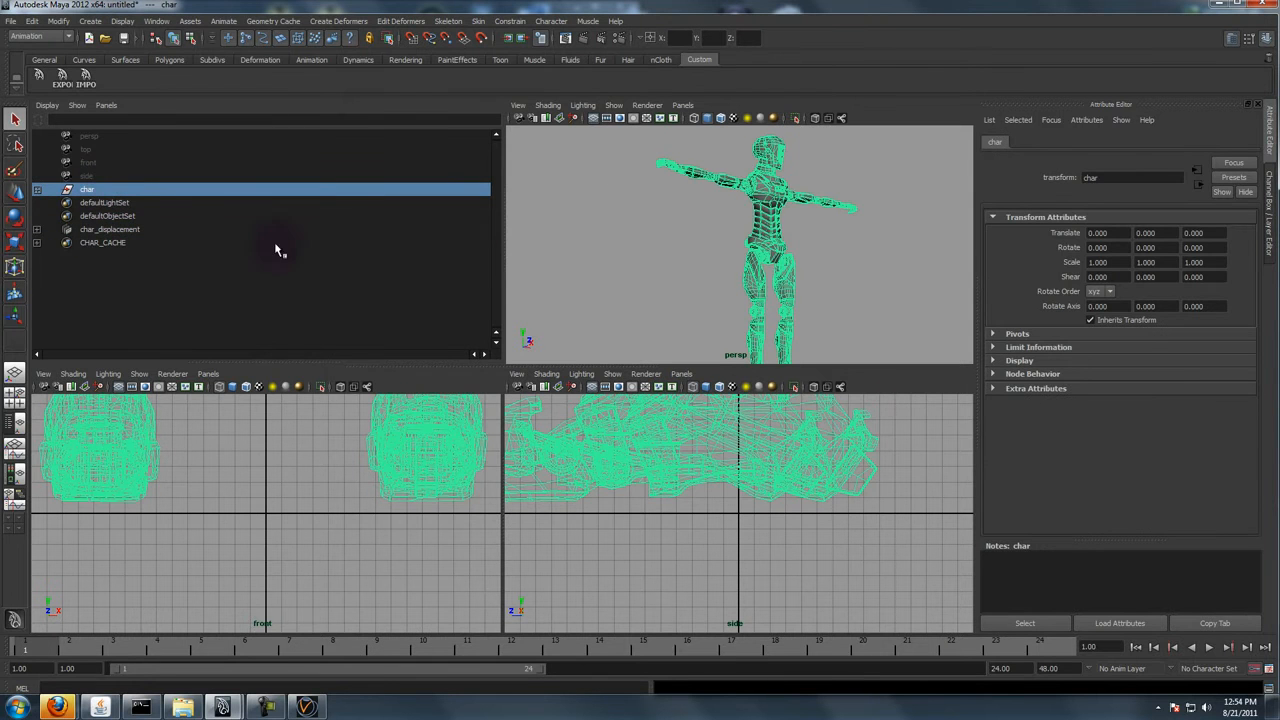
left_click(110, 243)
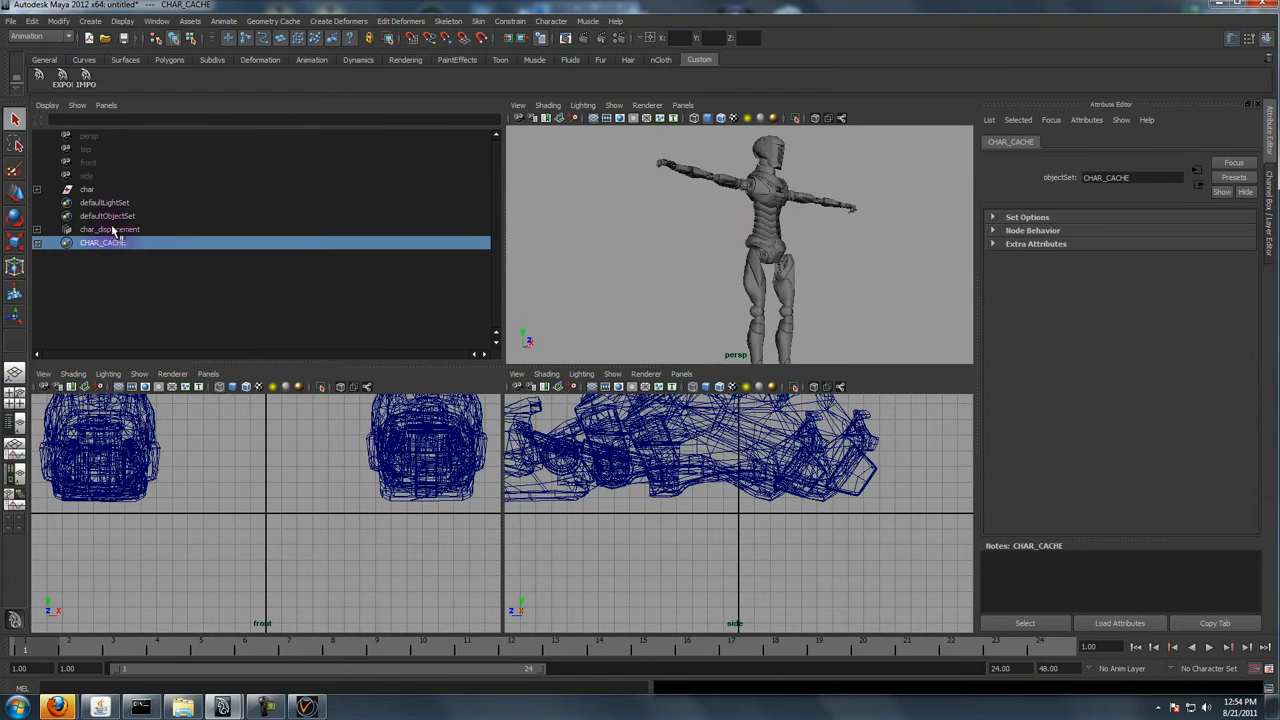
left_click_drag(720, 214, 686, 289, "alt")
- Save the scene in the ROBOT folder as fbxTest_robo_light_v001_fk.mb
left_click(10, 21)
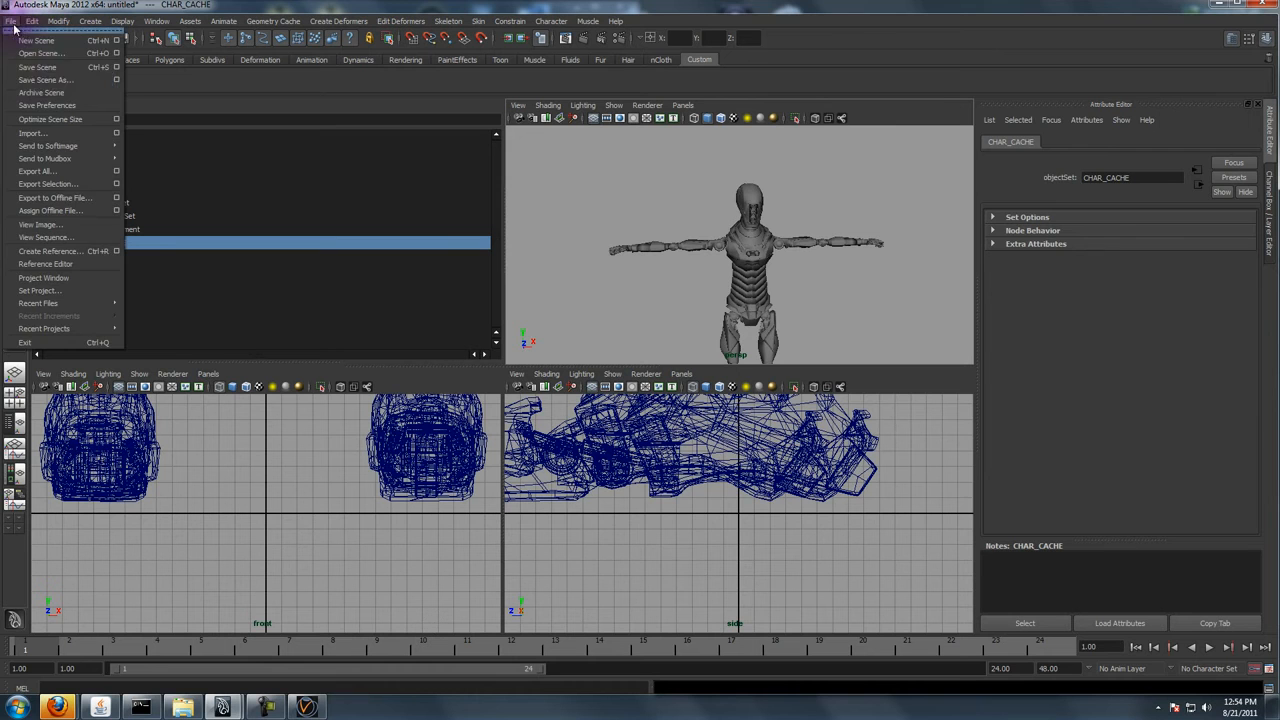
left_click(58, 81)
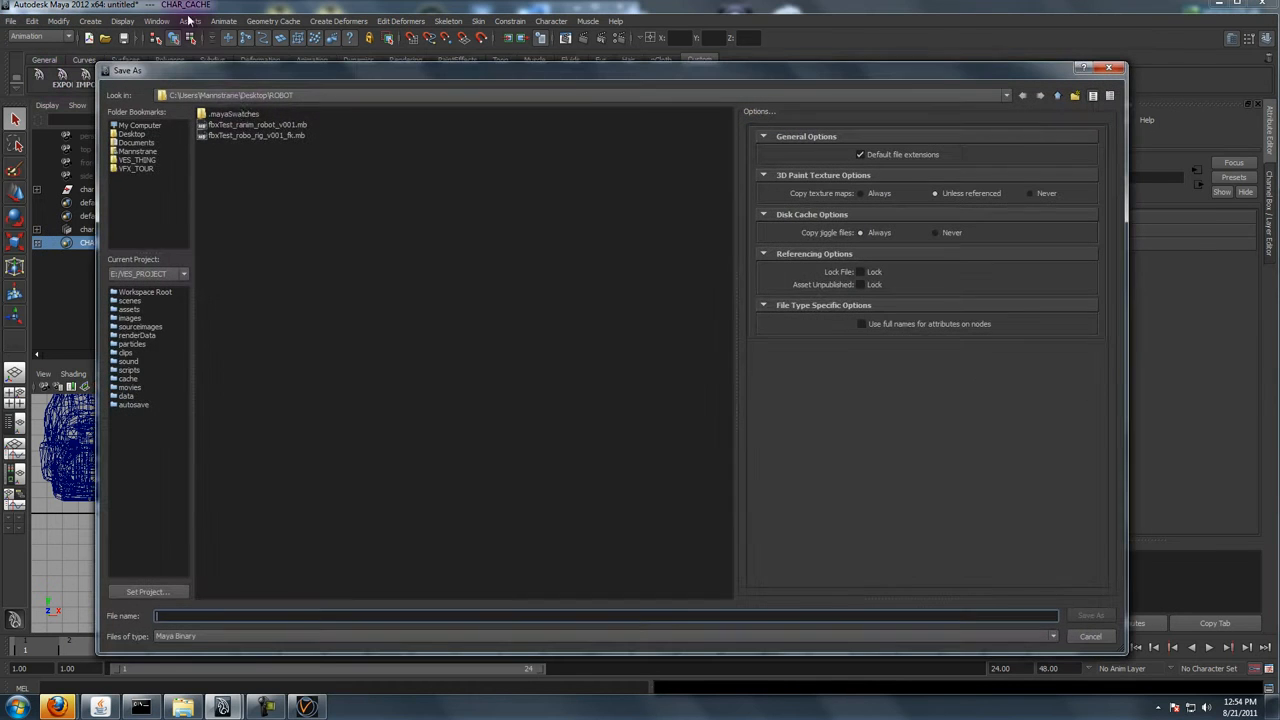
left_click(255, 125)
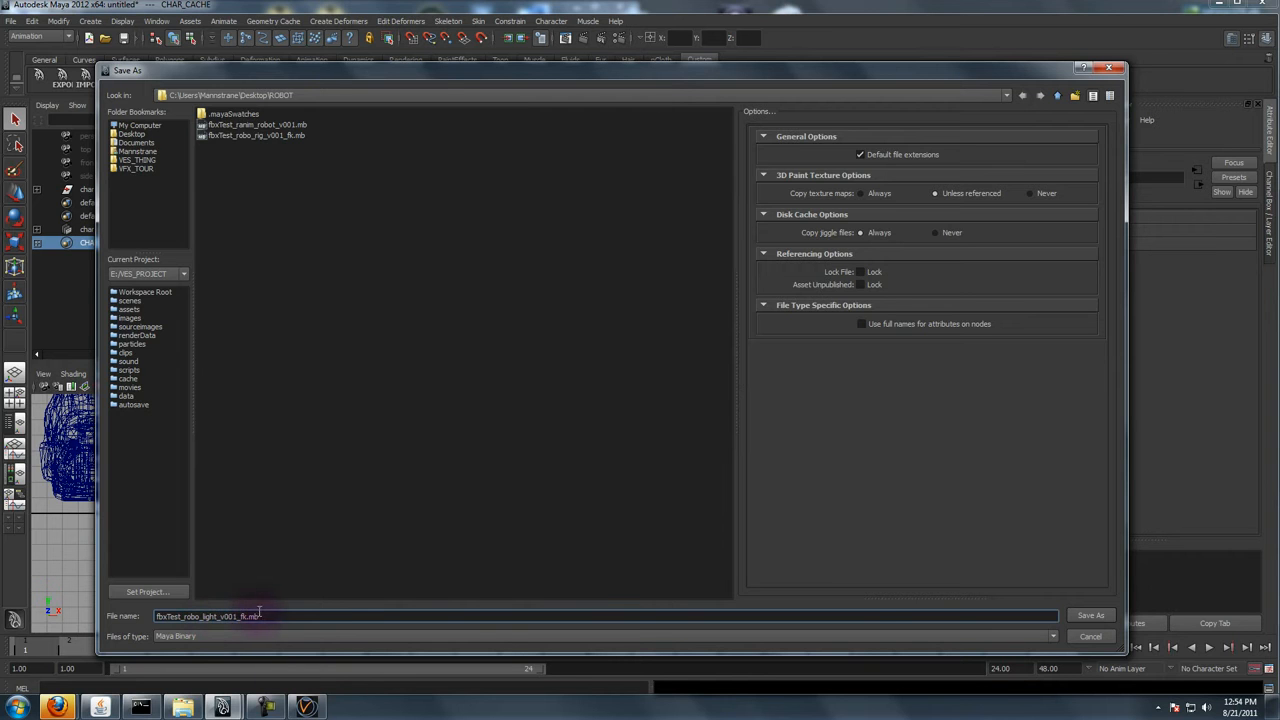
left_click(1090, 615)
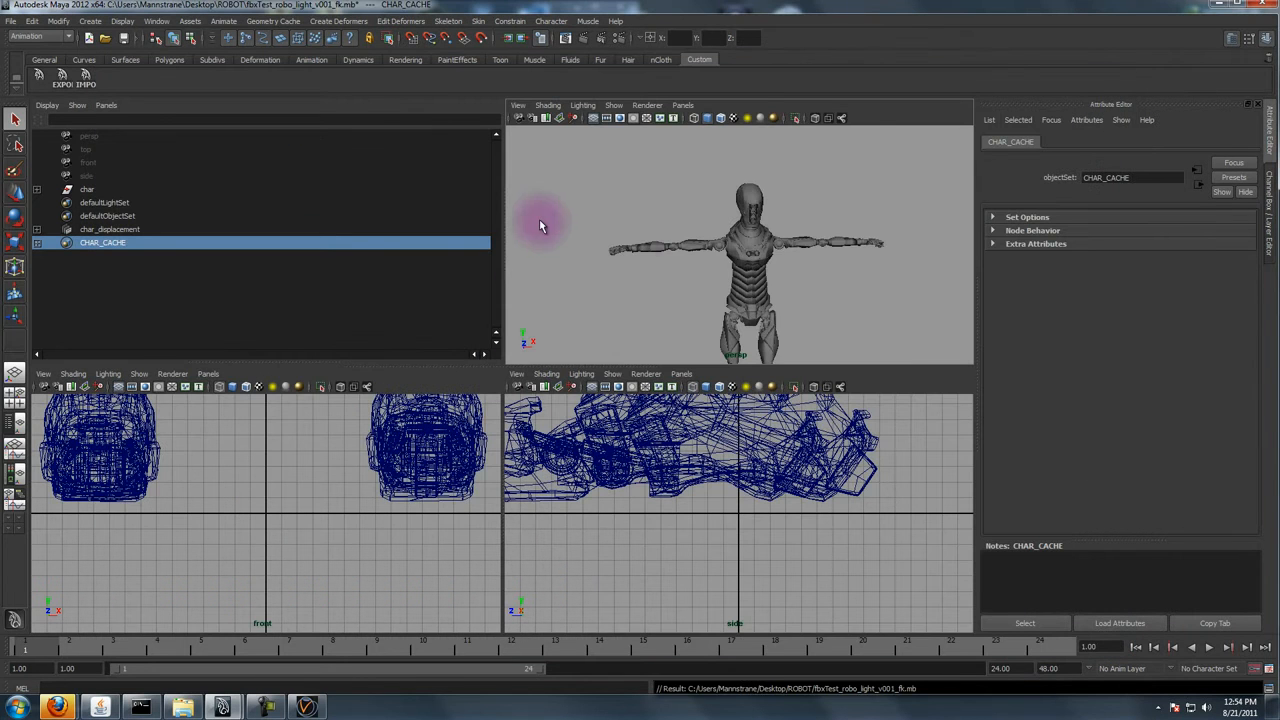
- Open the animation scene fbxTest_ranim_robot_v001.mb without saving changes to the light scene
left_click(10, 21)
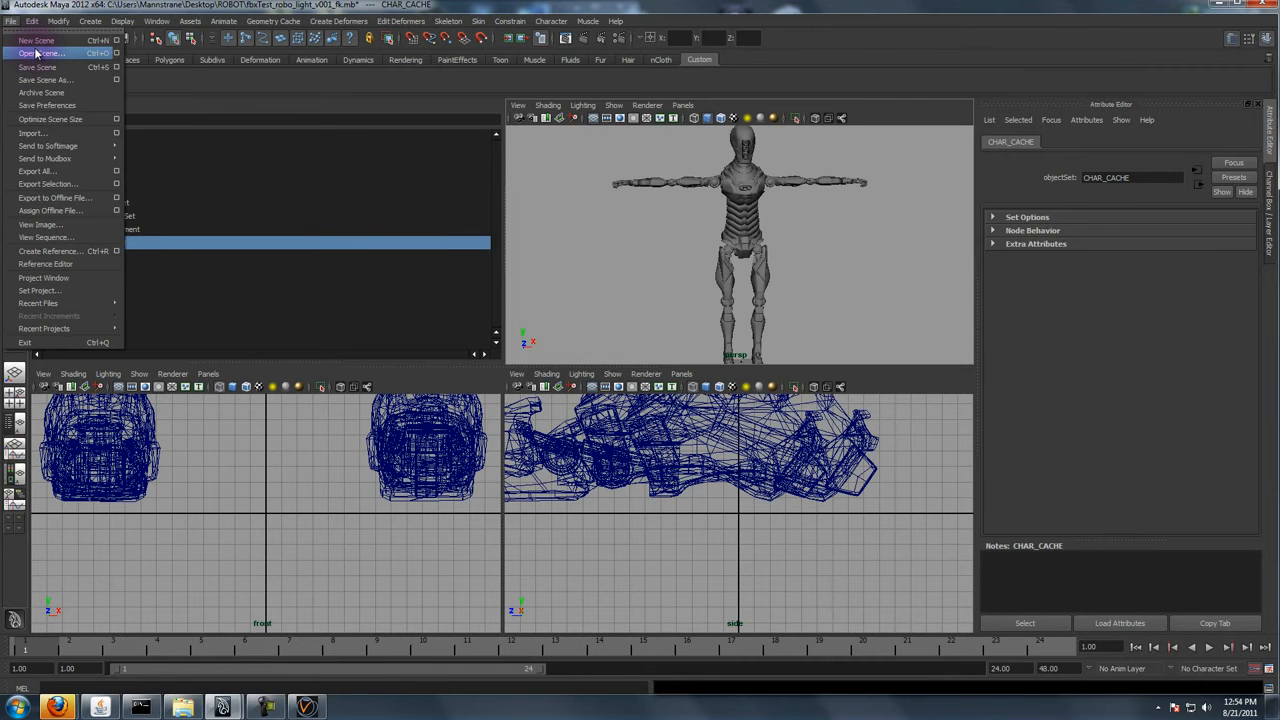
left_click(40, 53)
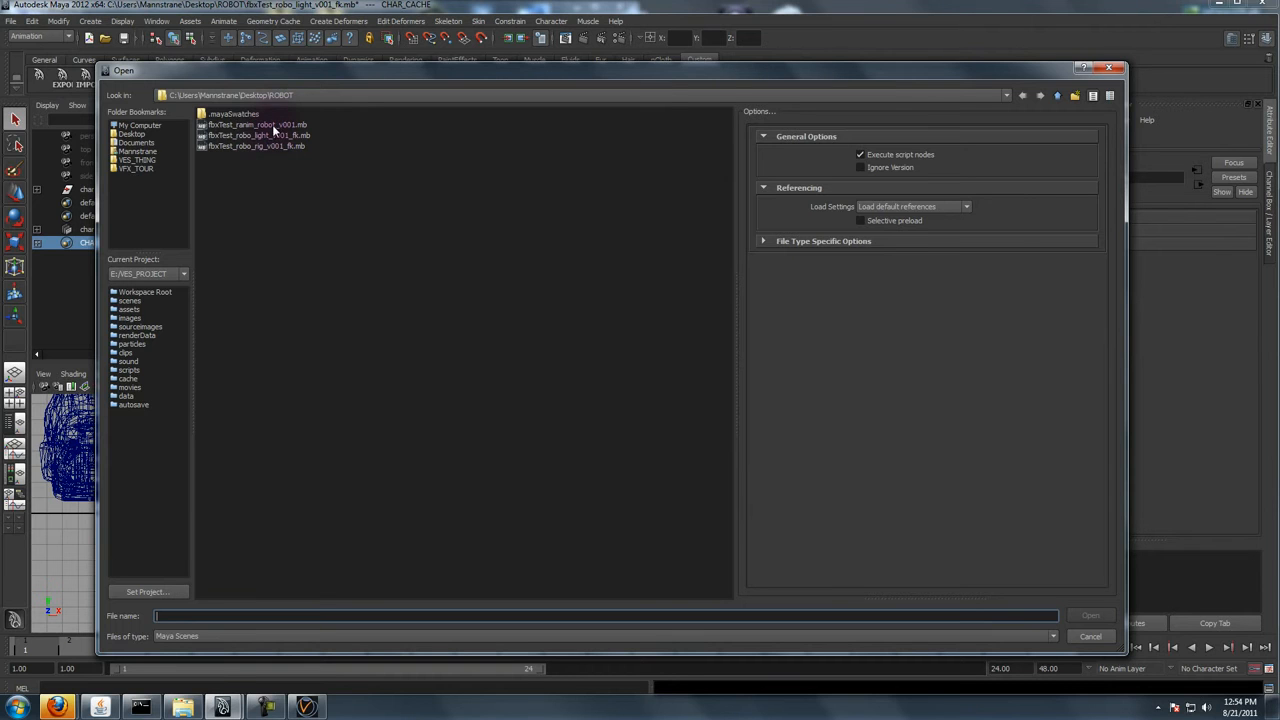
left_click(268, 125)
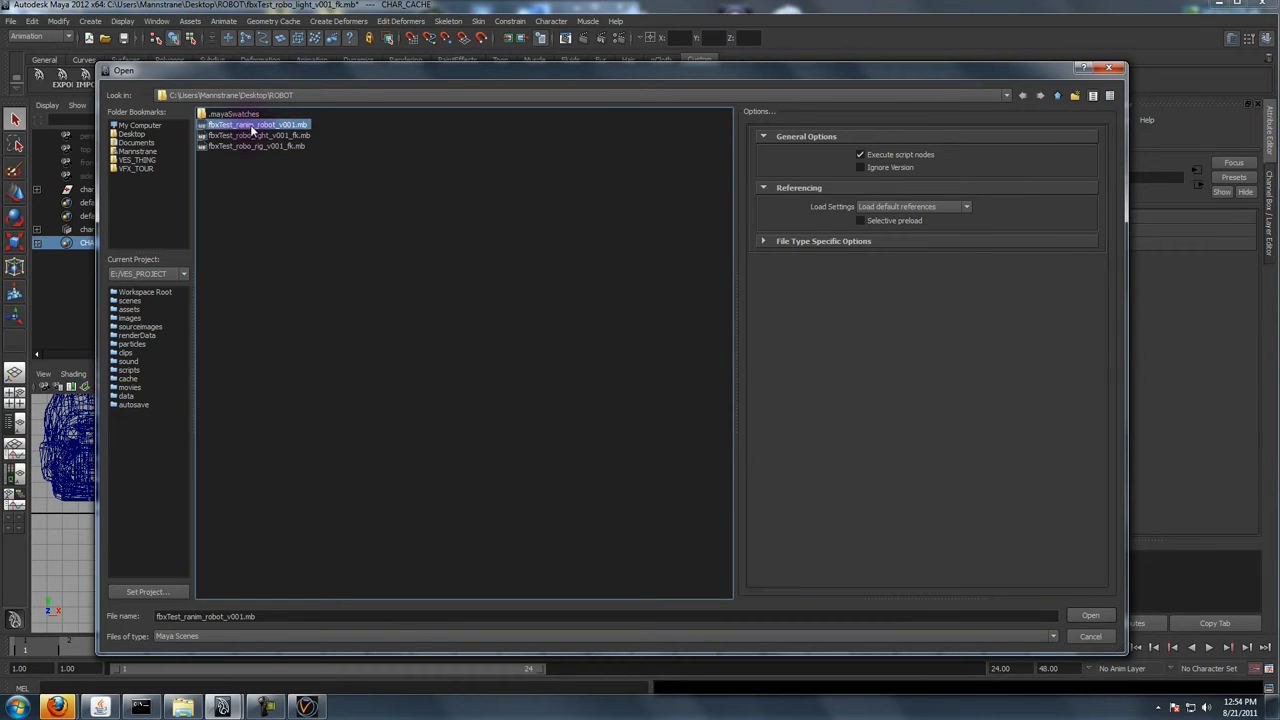
left_click(257, 137)
double_click(257, 124)
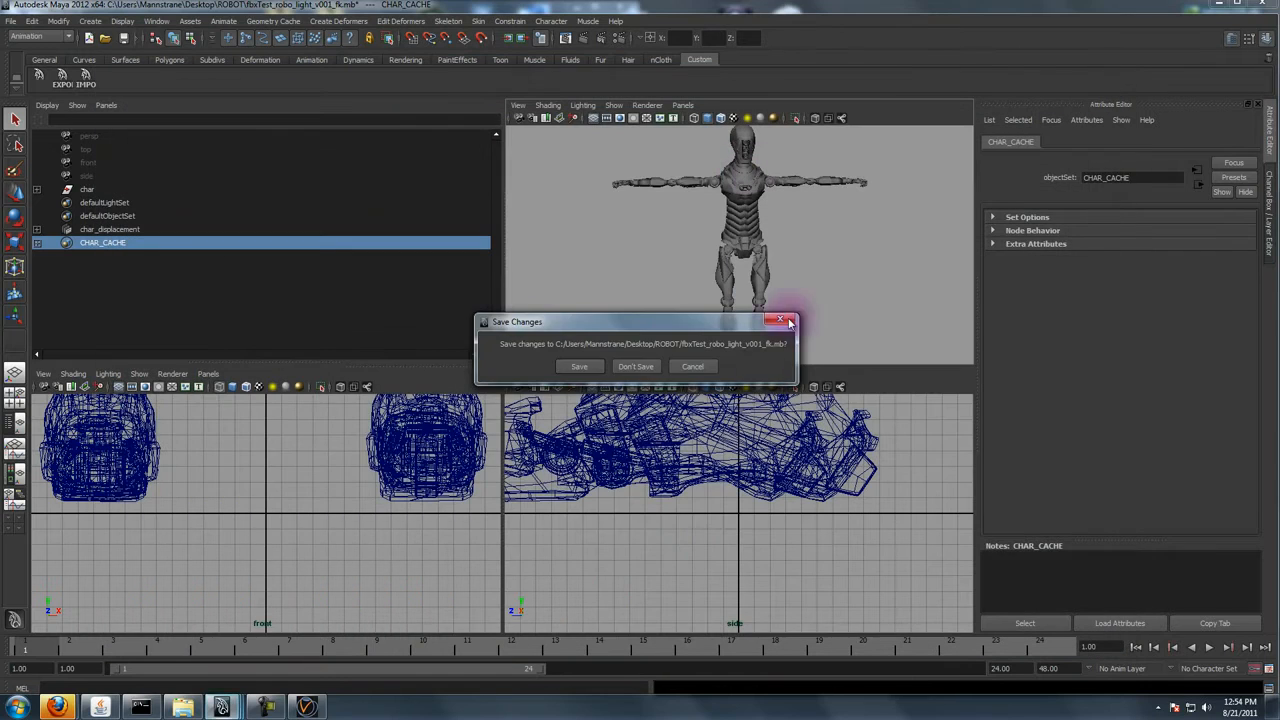
left_click(640, 366)
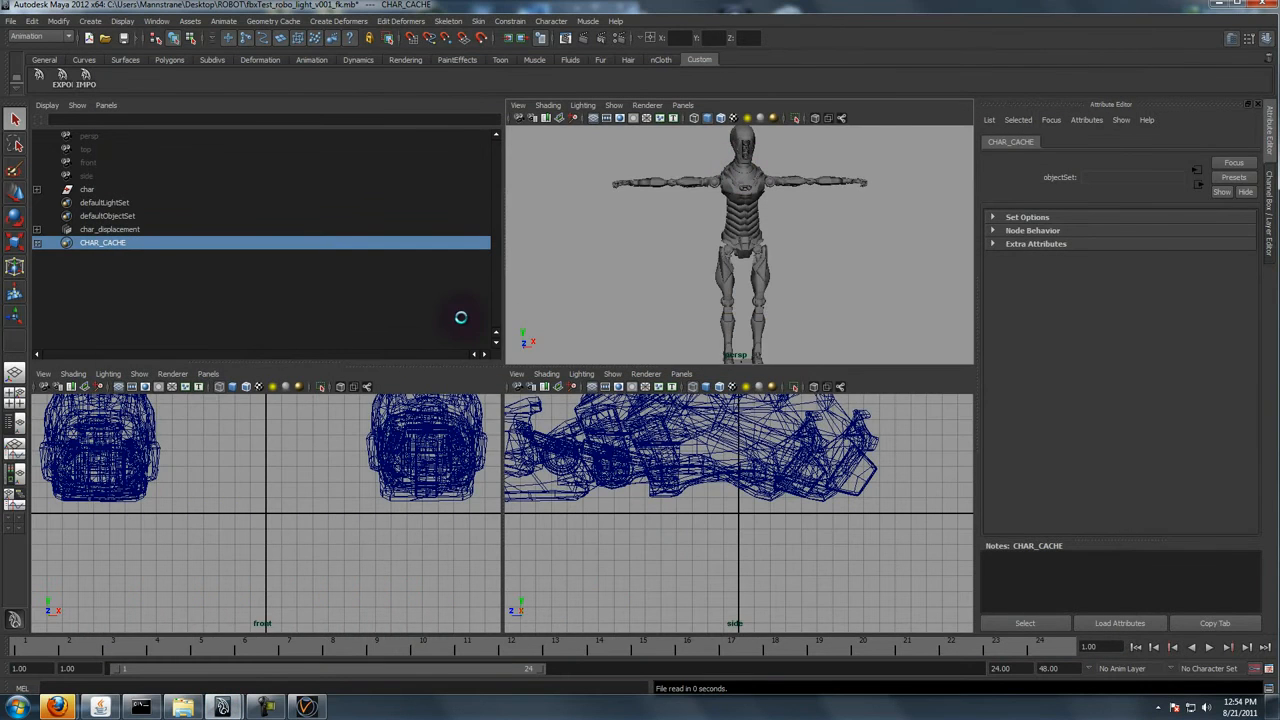
- Play back the robot animation in the persp view, select robot:char, and scrub to frame 67
key("alt+v")
key("space")
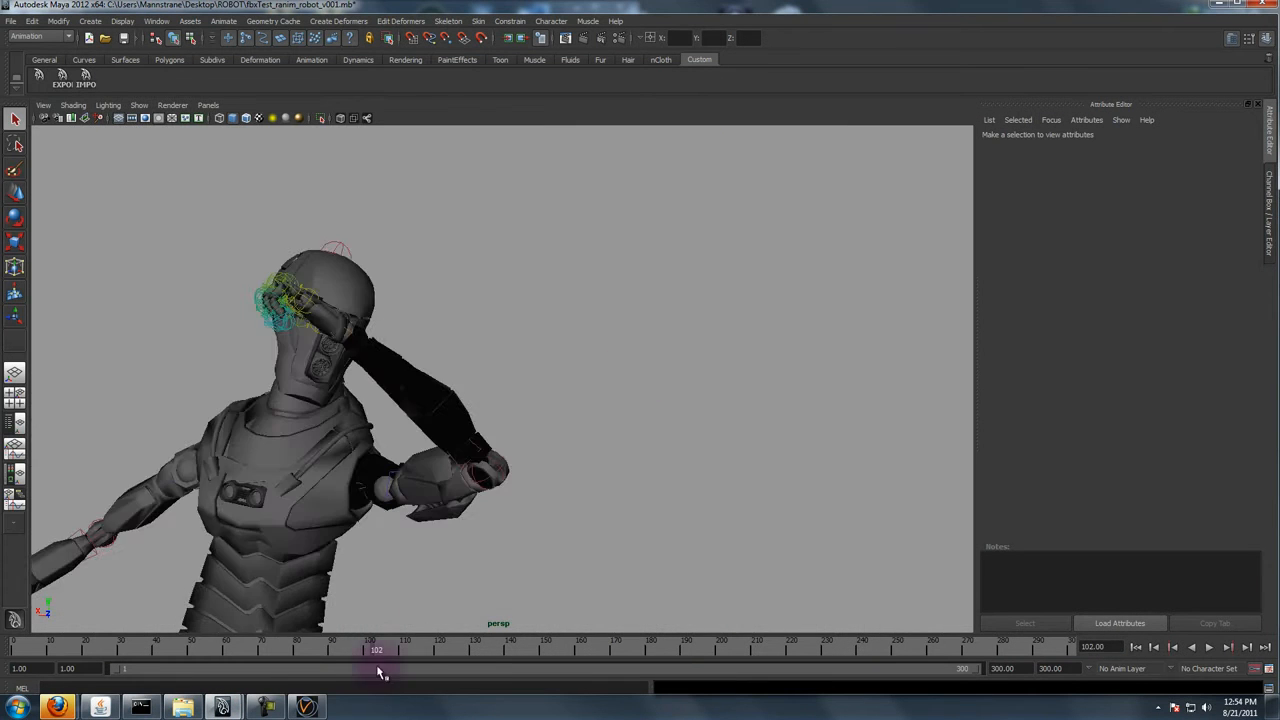
key("alt+v")
key("space")
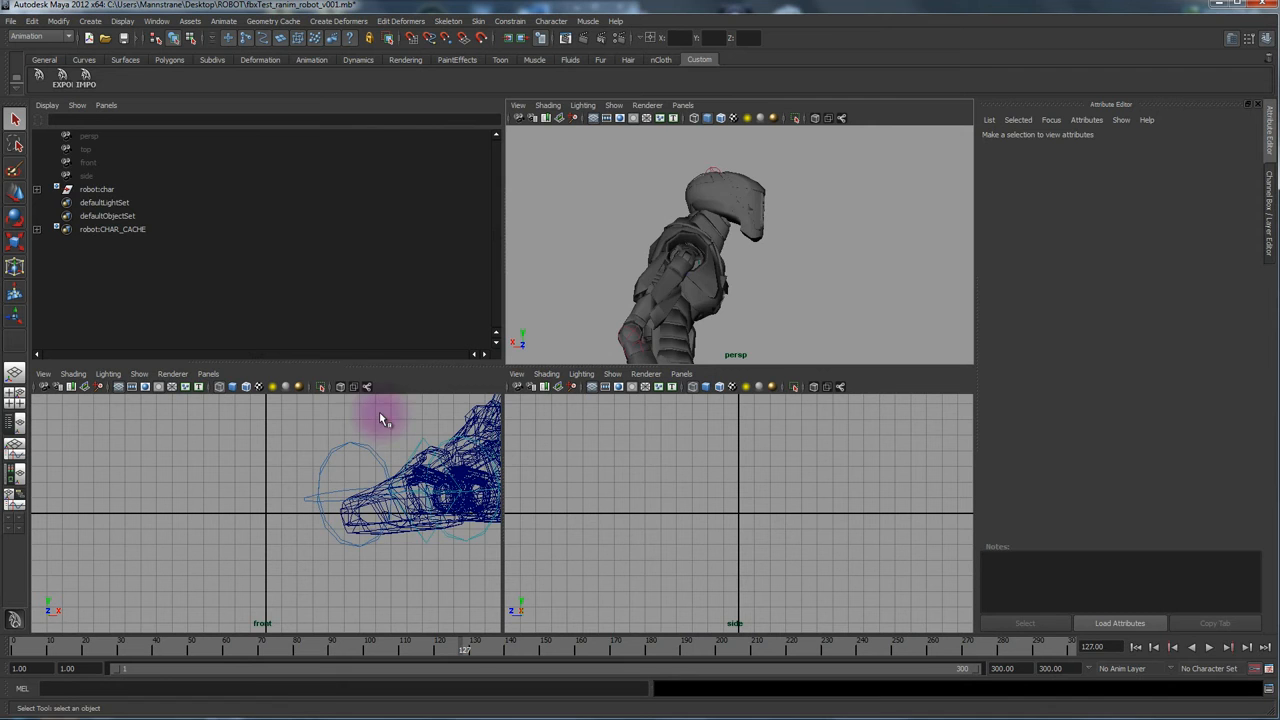
left_click(97, 189)
left_click_drag(711, 269, 643, 286, "alt")
key("space")
left_click_drag(608, 386, 457, 371, "alt")
key("space")
left_click_drag(471, 646, 248, 618)
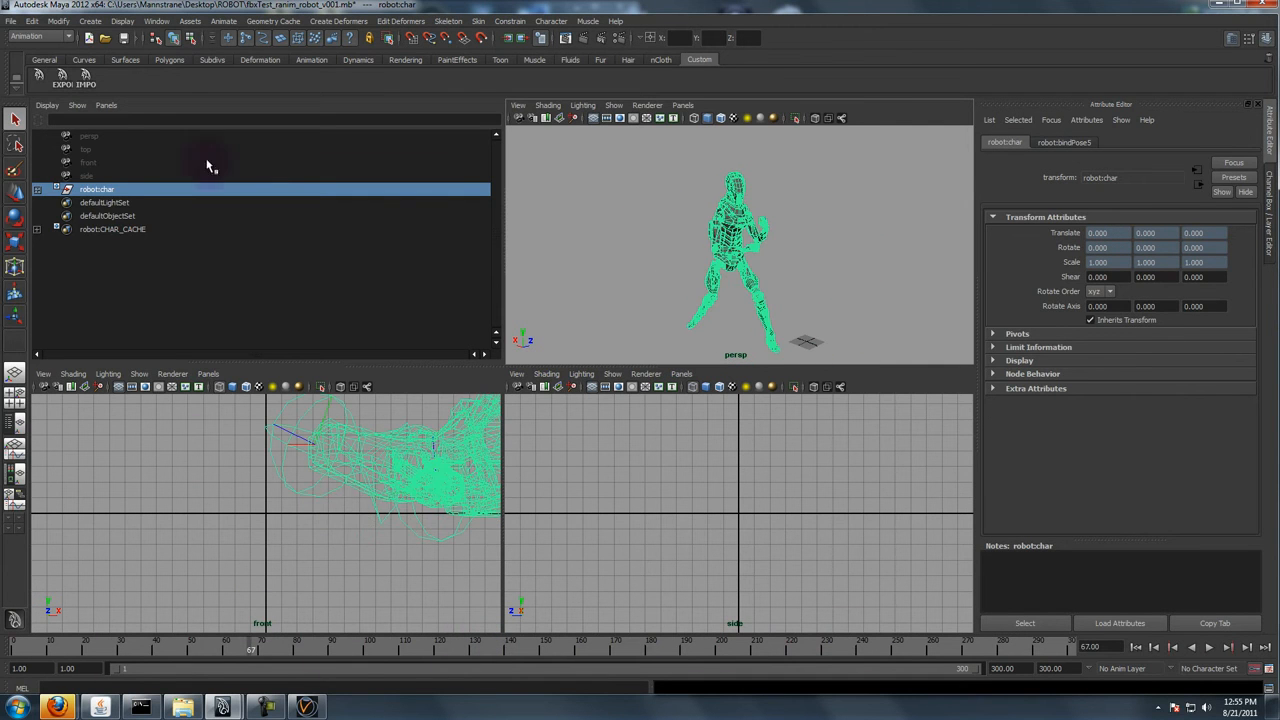
- Import the objects from the fbxTest_robo_rig_v001_fk.mb reference into the animation scene using the Reference Editor
left_click(18, 21)
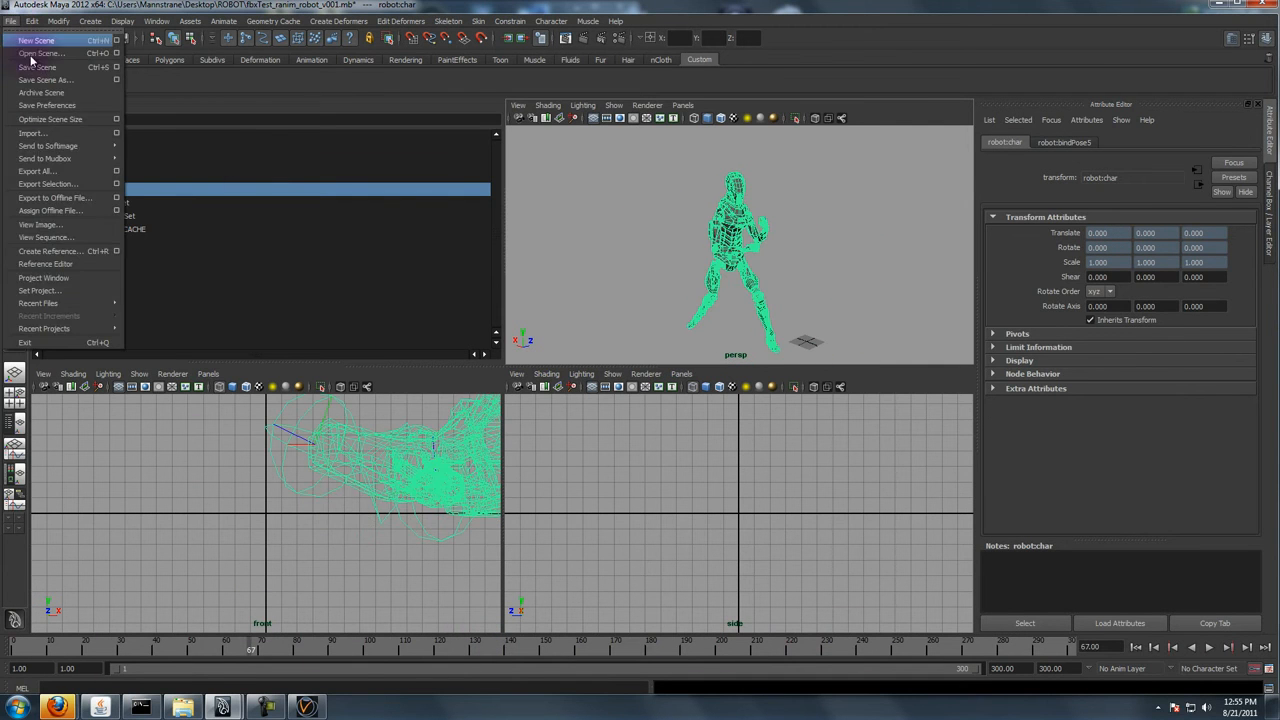
left_click(75, 264)
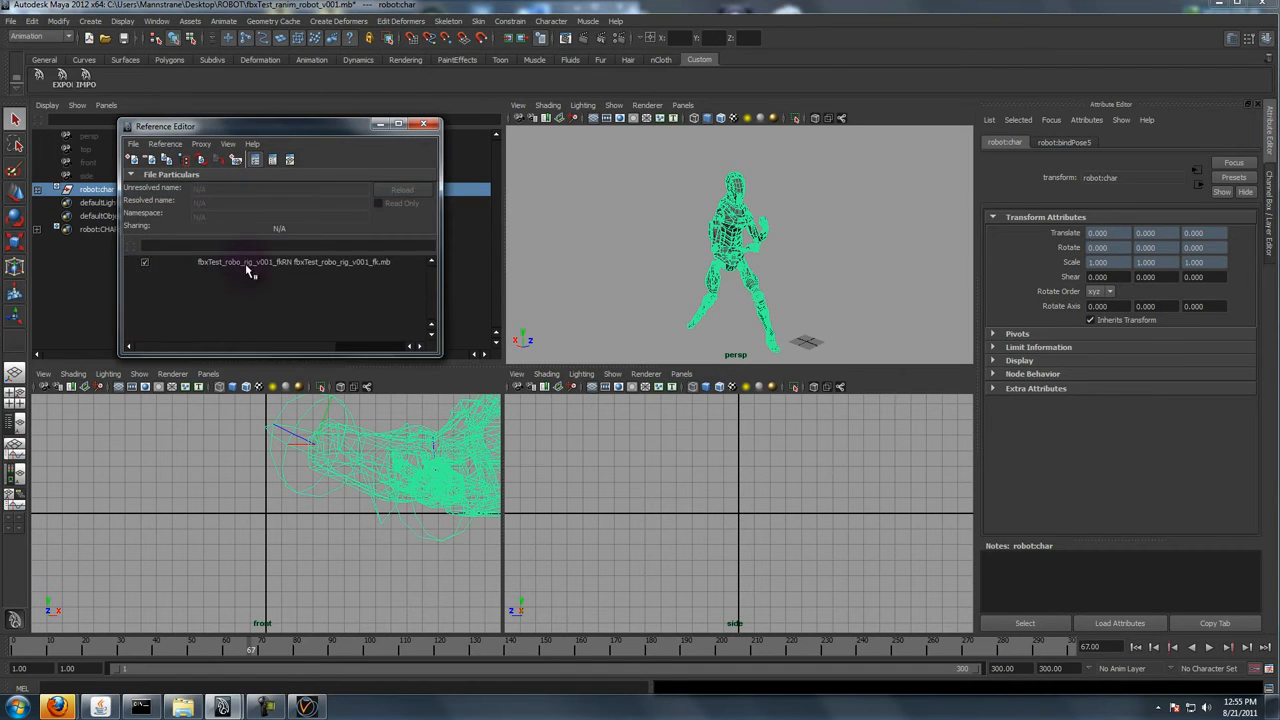
right_click(246, 263)
mouse_move(274, 283)
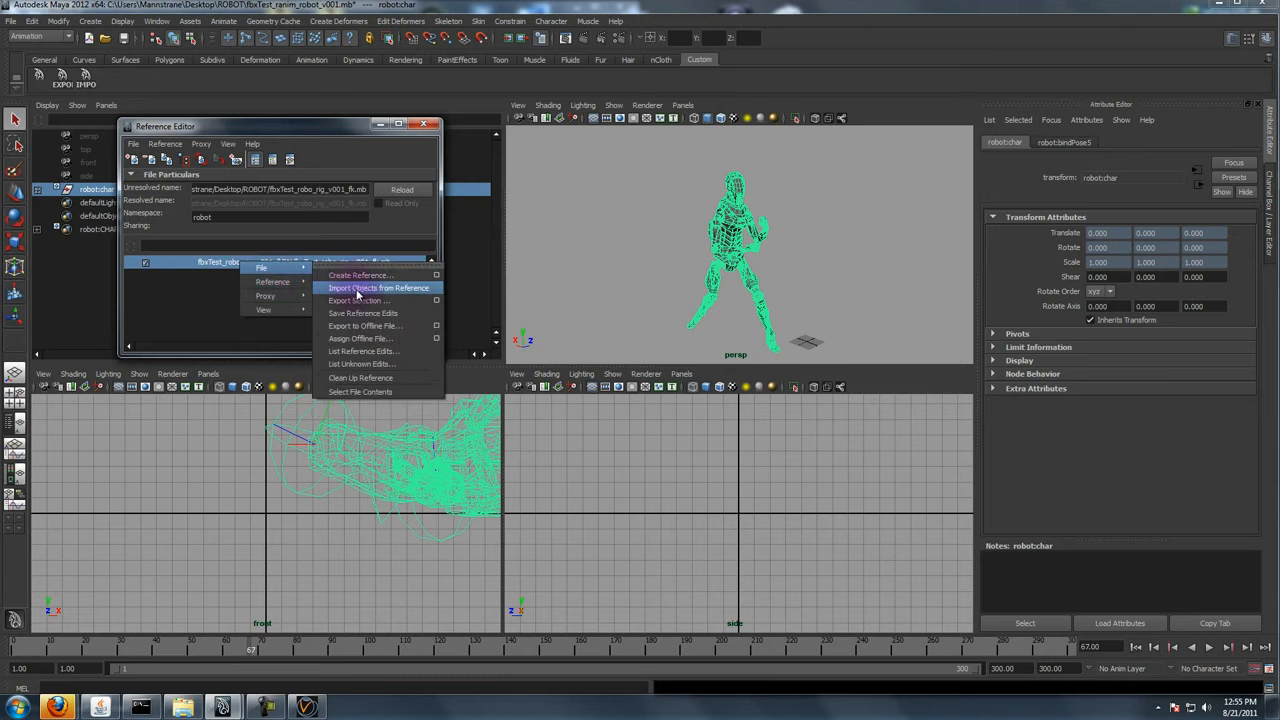
left_click(363, 290)
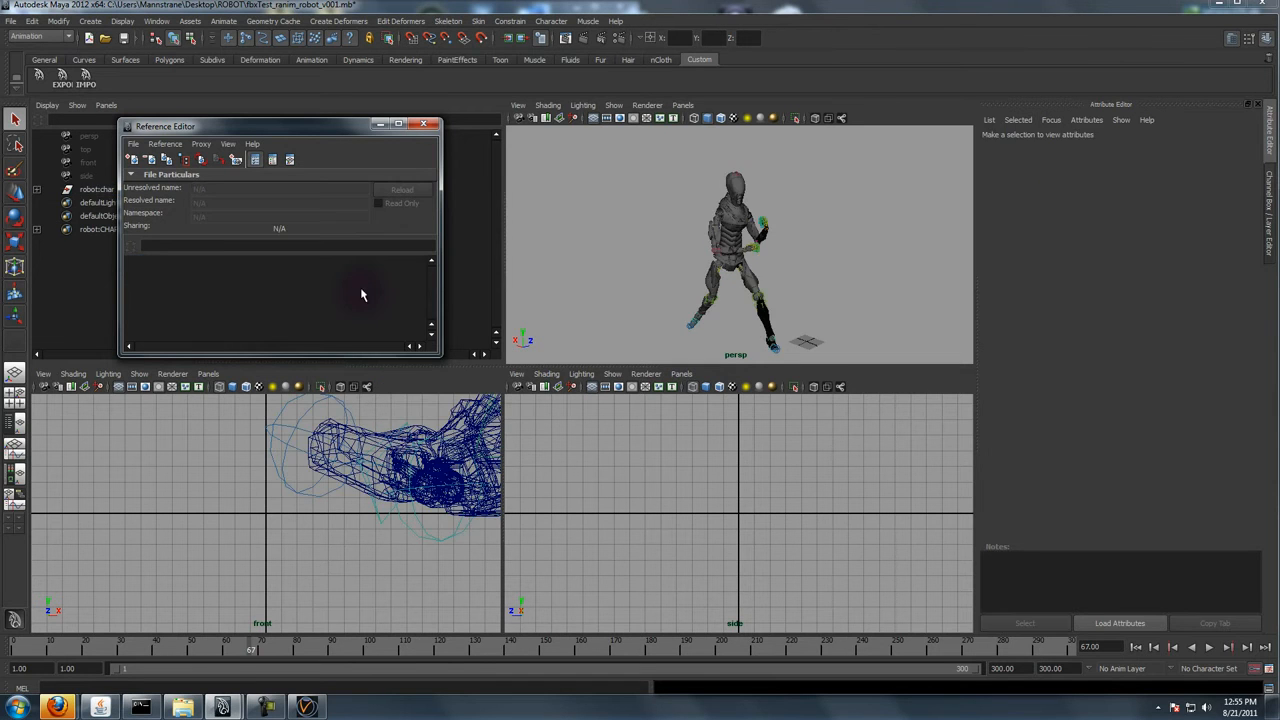
left_click(424, 125)
- Scrub and play the animation in the enlarged persp view to check the rig's motion after the reference import
left_click(105, 215)
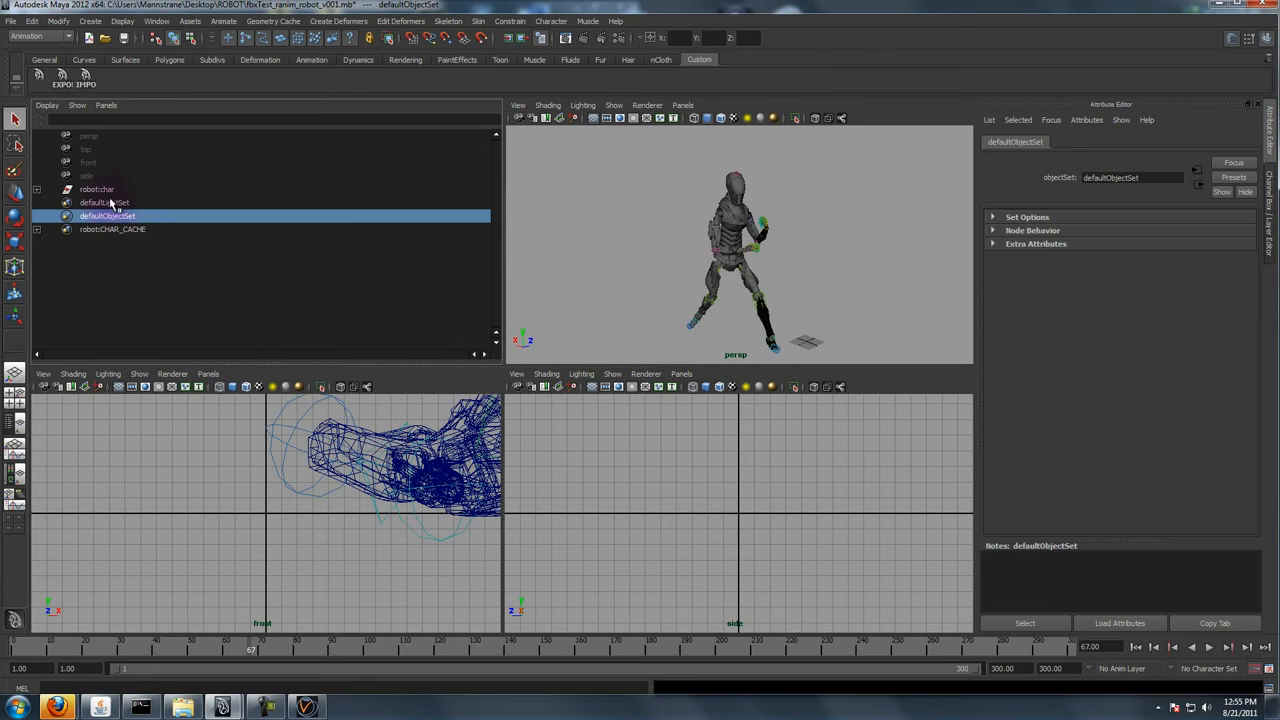
left_click(105, 190)
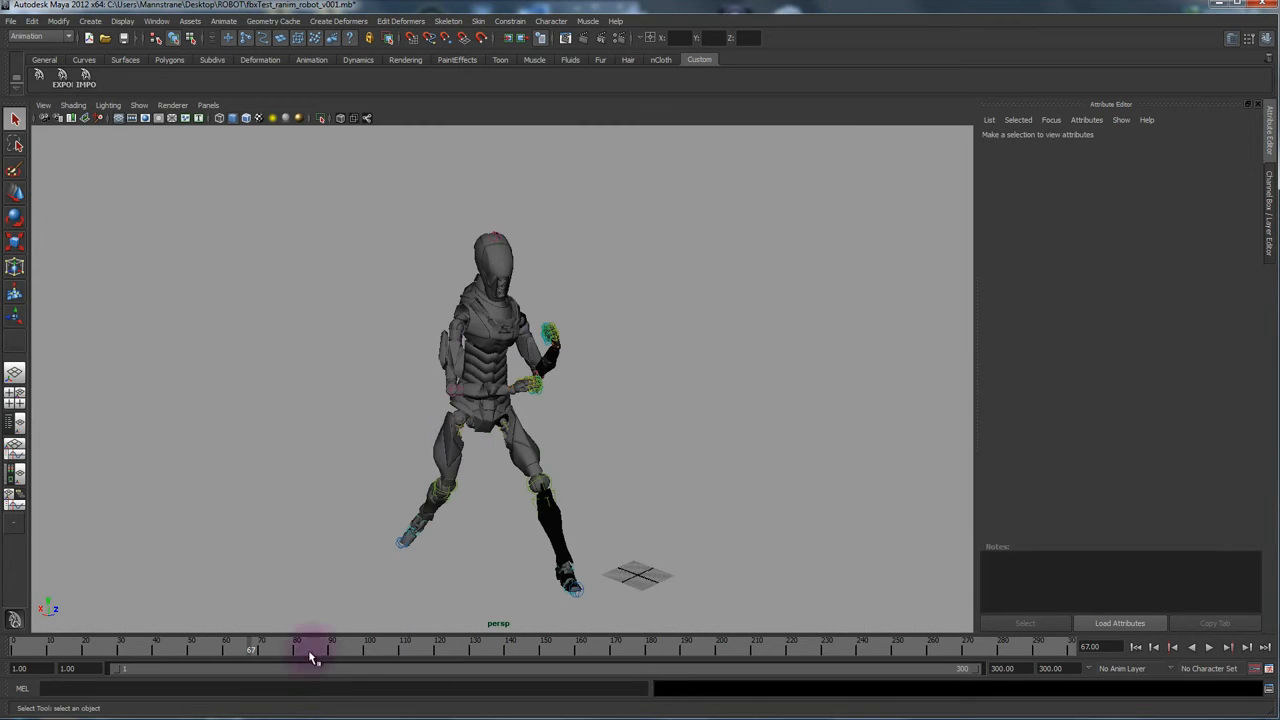
left_click_drag(314, 651, 683, 638)
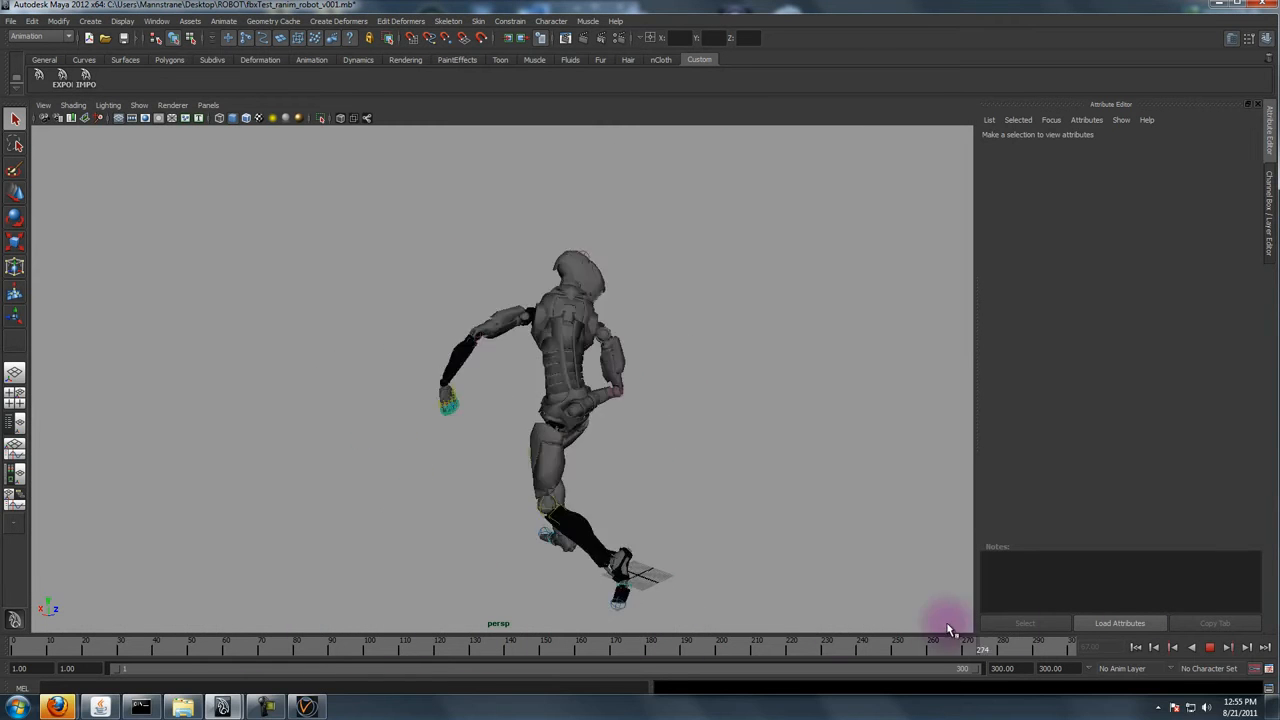
key("space")
- Expand robot:char and examine what its anim_skel and MODEL_GEO groups contain
left_click(129, 229)
left_click(100, 189)
left_click(36, 189)
left_click(118, 202)
left_click(118, 216)
left_click(120, 205)
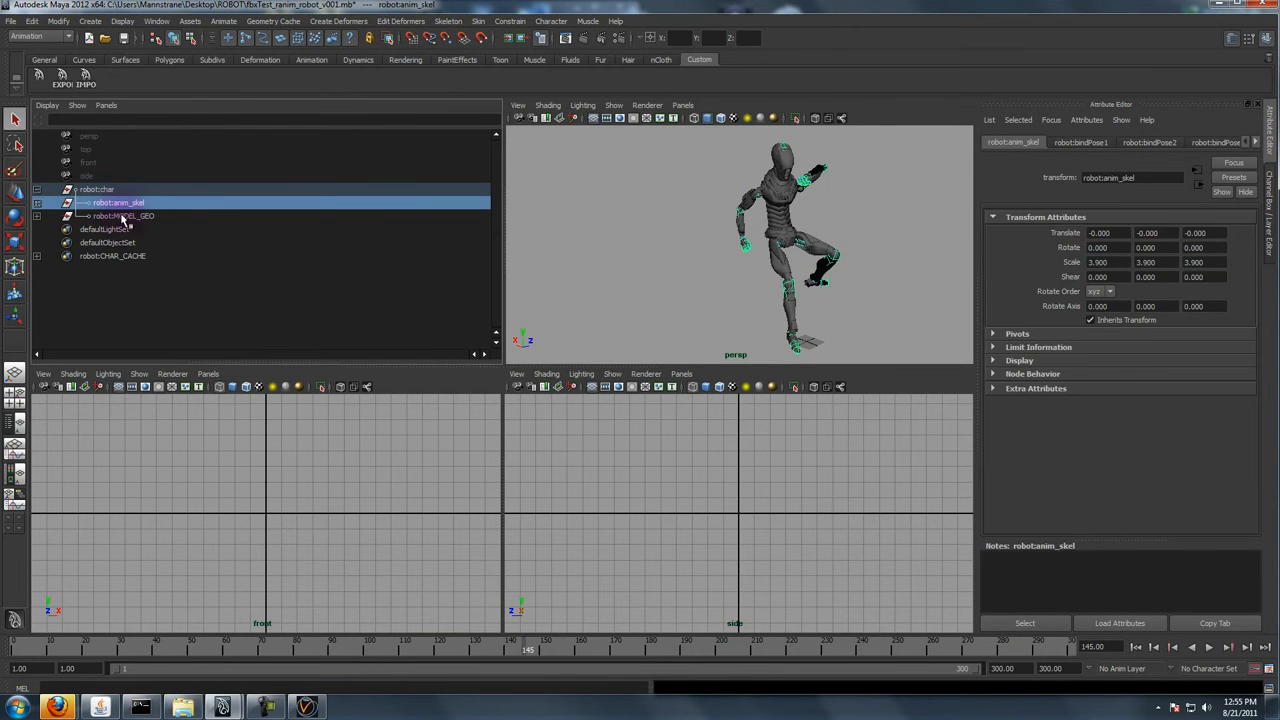
- Expand robot:MODEL_GEO to examine its NON_DEFORM_GEO and DEFORM_GEO groups, and inspect the members of robot:CHAR_CACHE
left_click(115, 216)
left_click(36, 216)
left_click(140, 229)
left_click(142, 242)
left_click(140, 231)
left_click(140, 205)
left_click(138, 229)
left_click(161, 245)
left_click(150, 229)
left_click(110, 283)
left_click(36, 283)
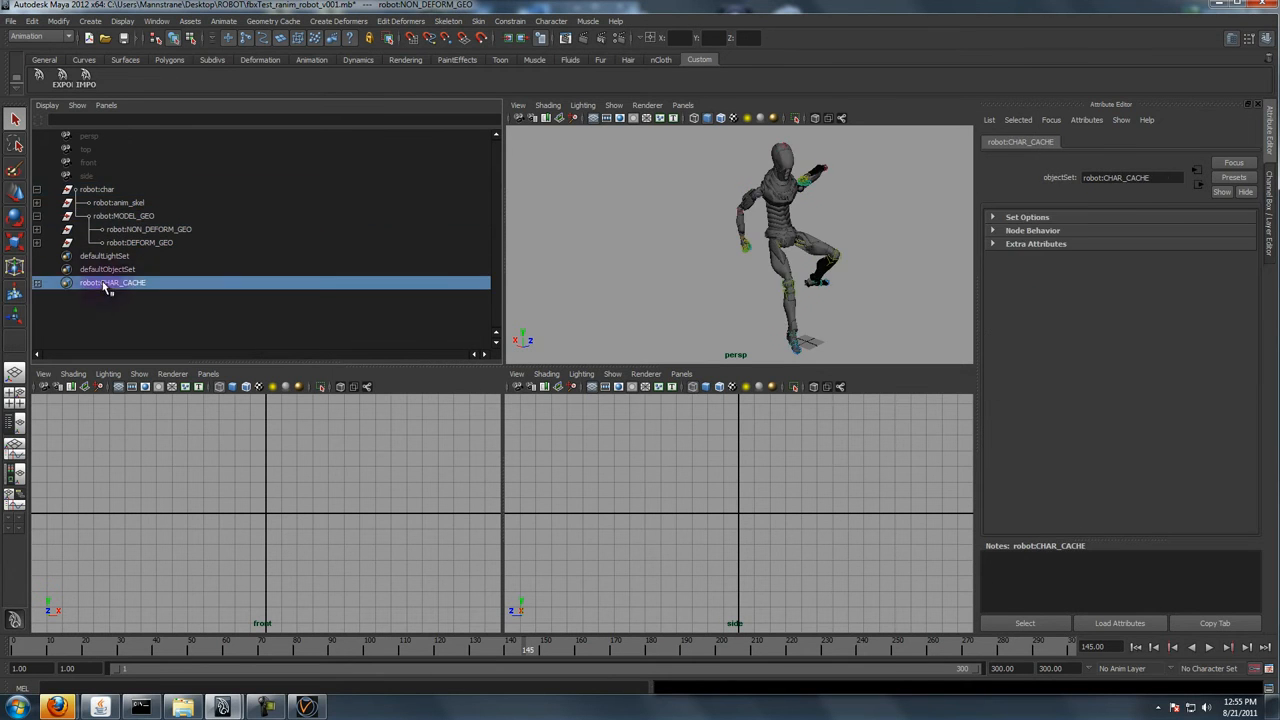
- Select all five meshes in the robot:CHAR_CACHE set, from robot:prefix_dampers to robot:turso1, and open the Create Geometry Cache options
left_click(128, 296)
left_click(145, 245)
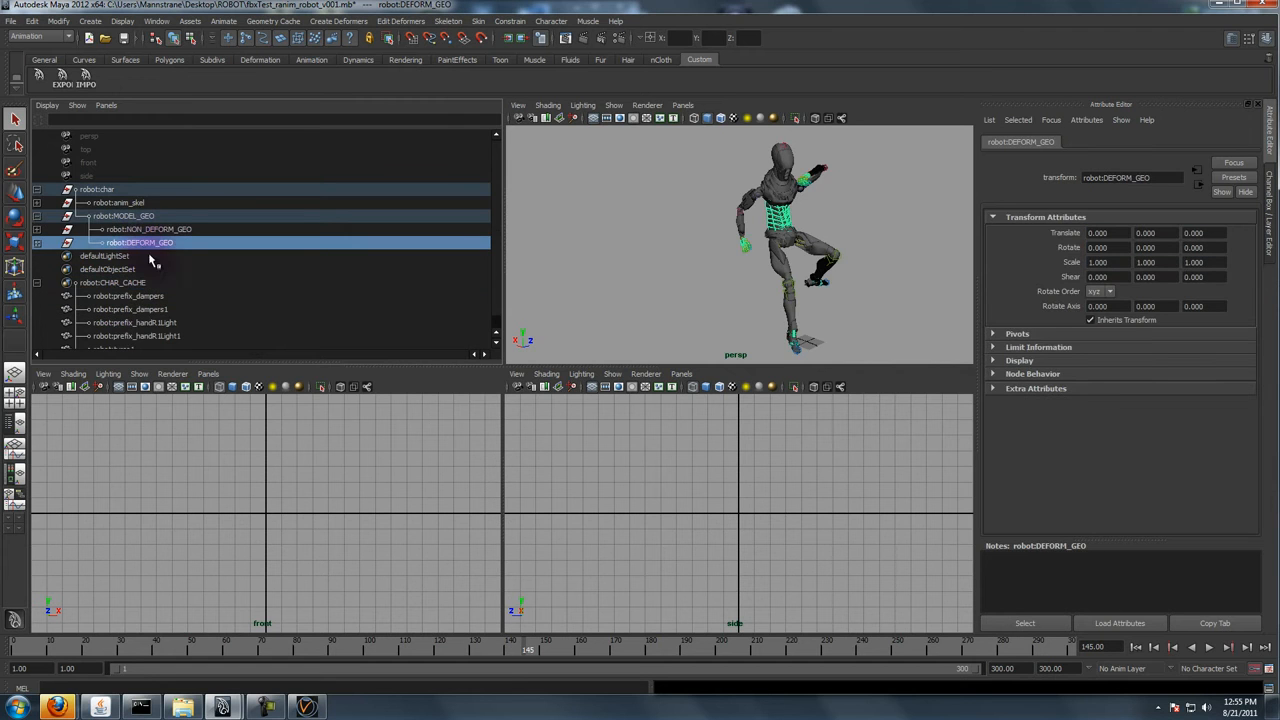
scroll(135, 300, "down", 1)
left_click_drag(137, 283, 126, 338)
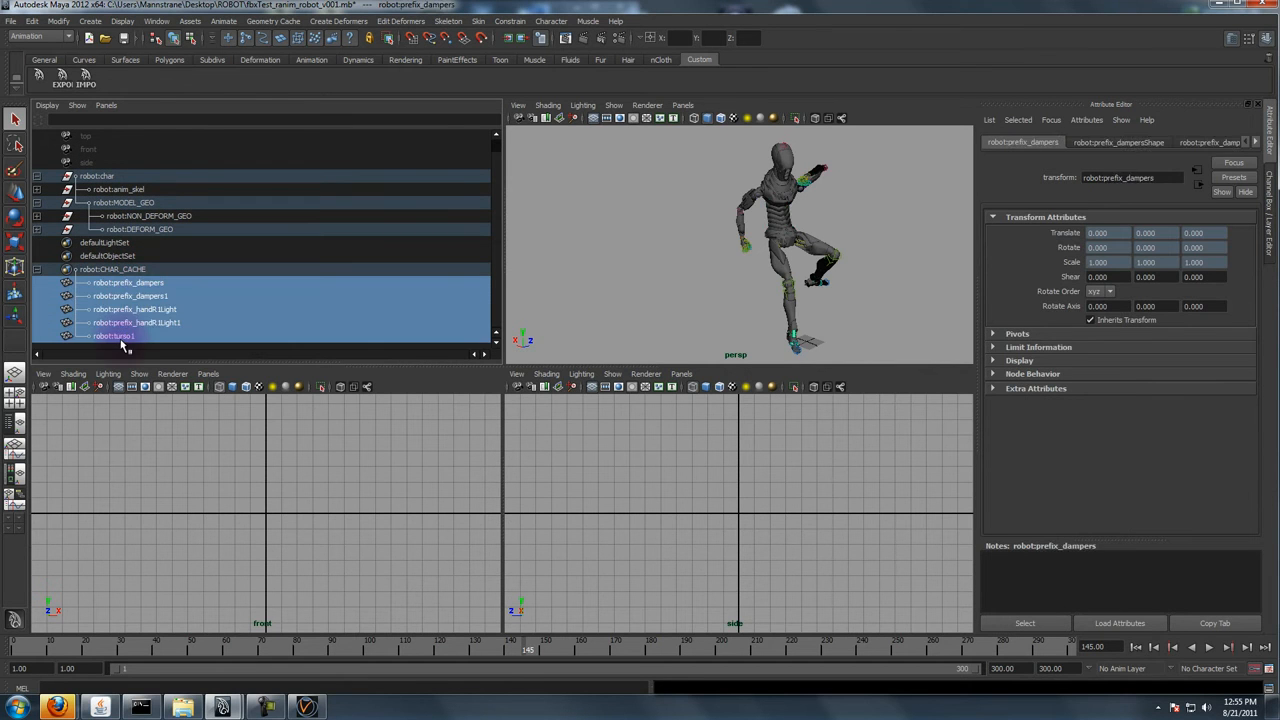
left_click(126, 284)
left_click(123, 337, "shift")
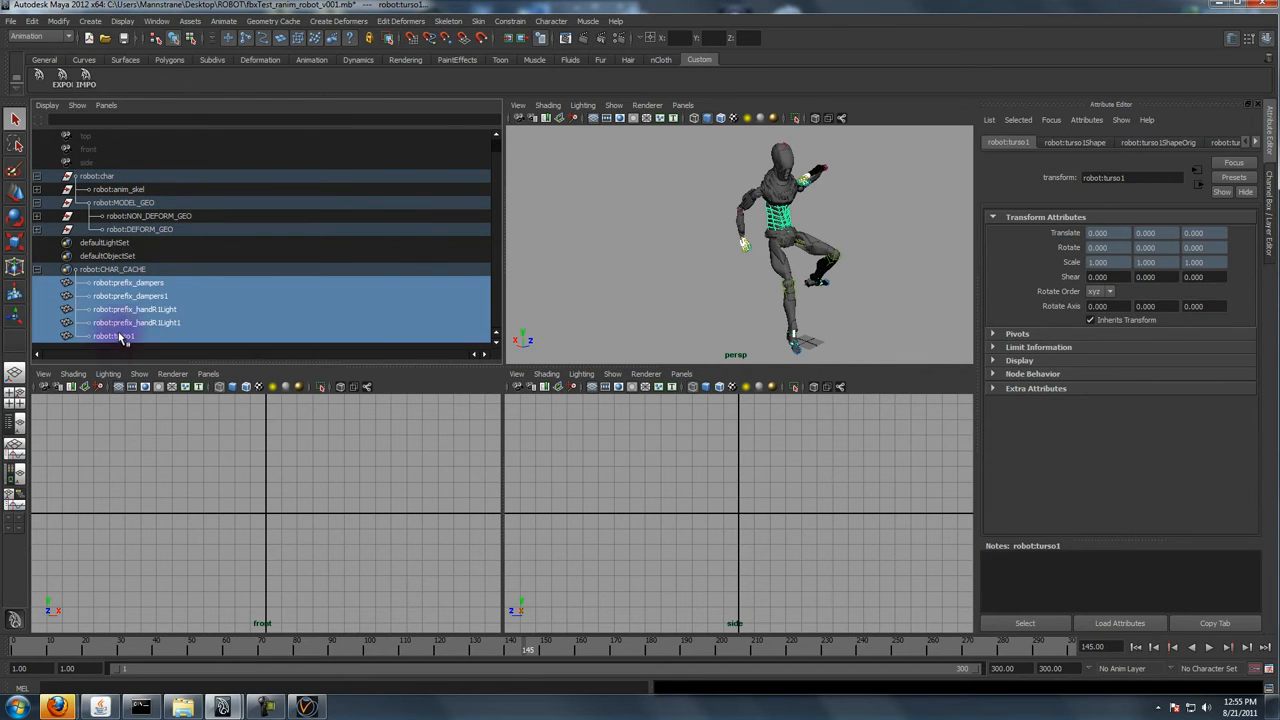
left_click(263, 23)
left_click(365, 41)
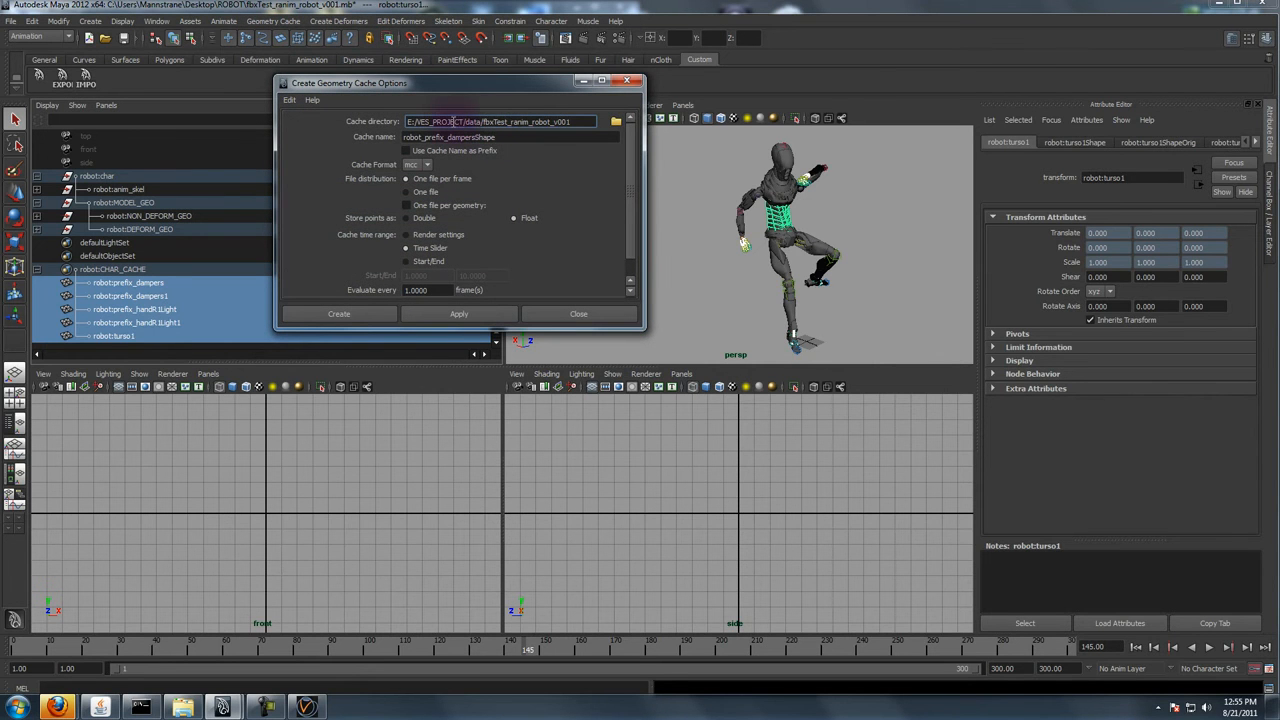
- Browse for the cache directory and create a folder named cache inside the ROBOT folder on the Desktop, then open it
left_click(616, 121)
left_click(252, 96)
left_click(275, 120)
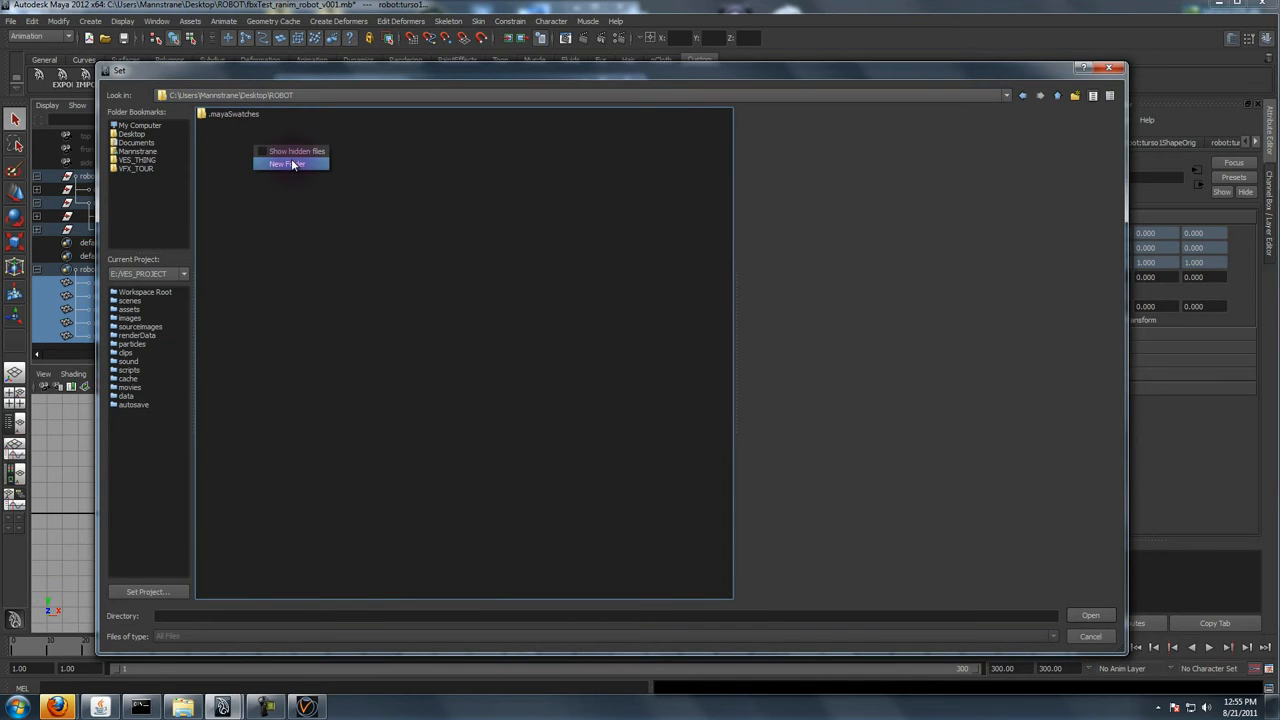
left_click(290, 164)
type("cache")
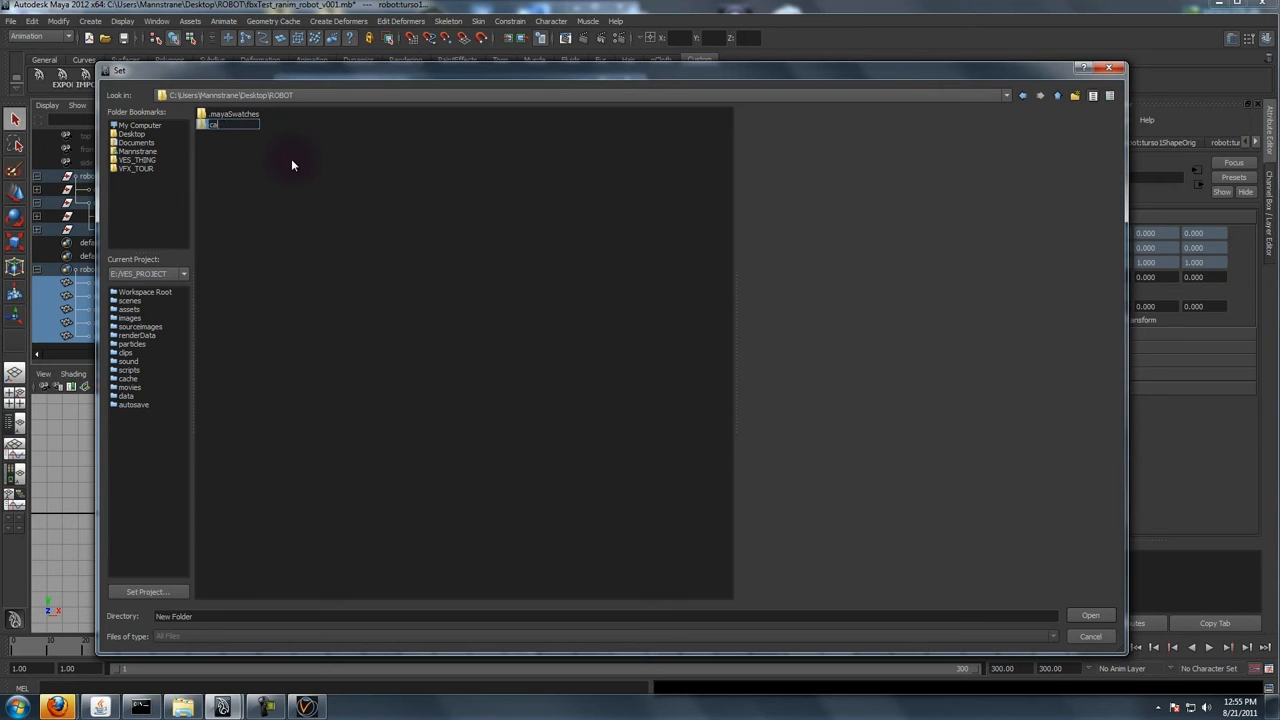
key("Return")
double_click(217, 123)
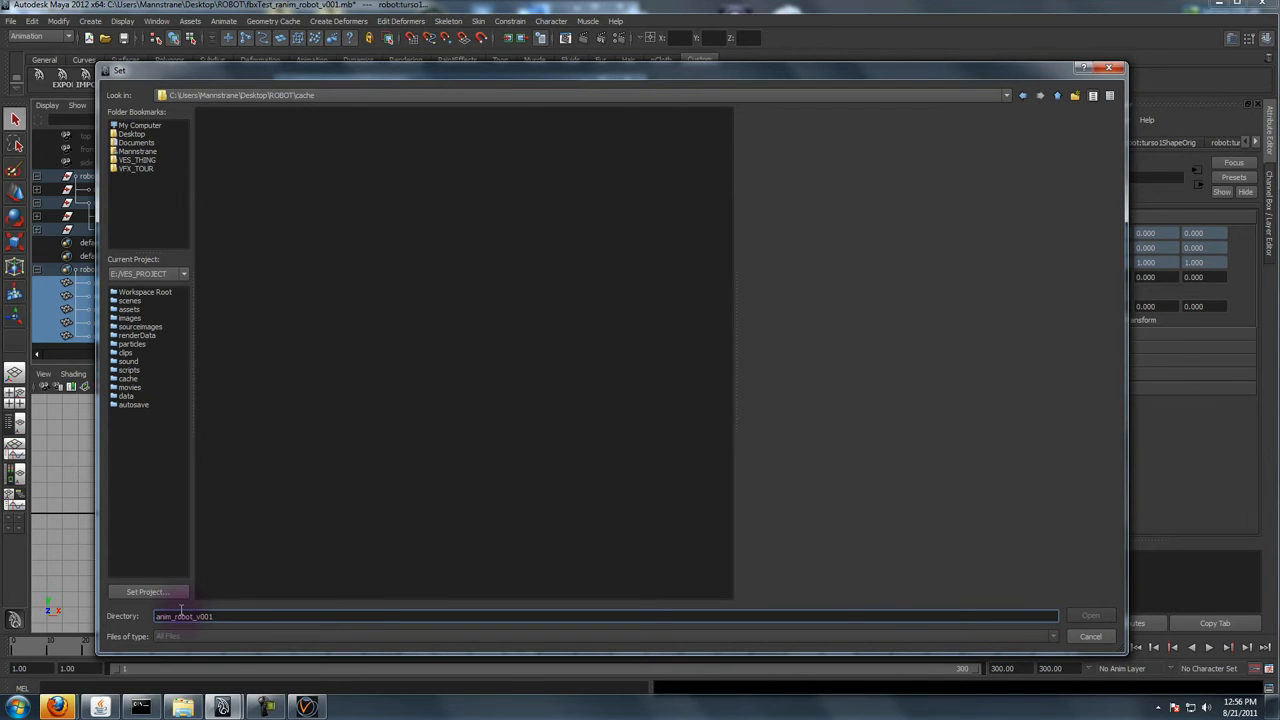
- Try anim_robot_v001 as the directory name, then clear it and set the cache directory to ROBOT/cache
key("Return")
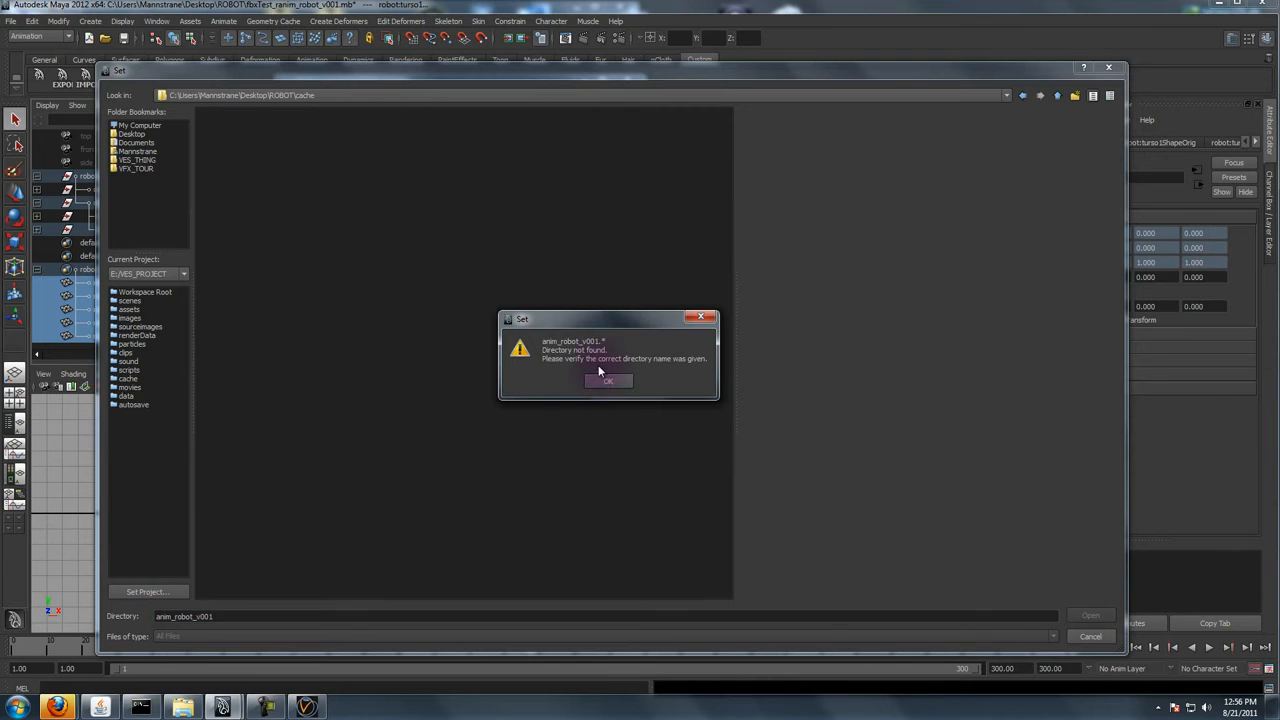
left_click(610, 384)
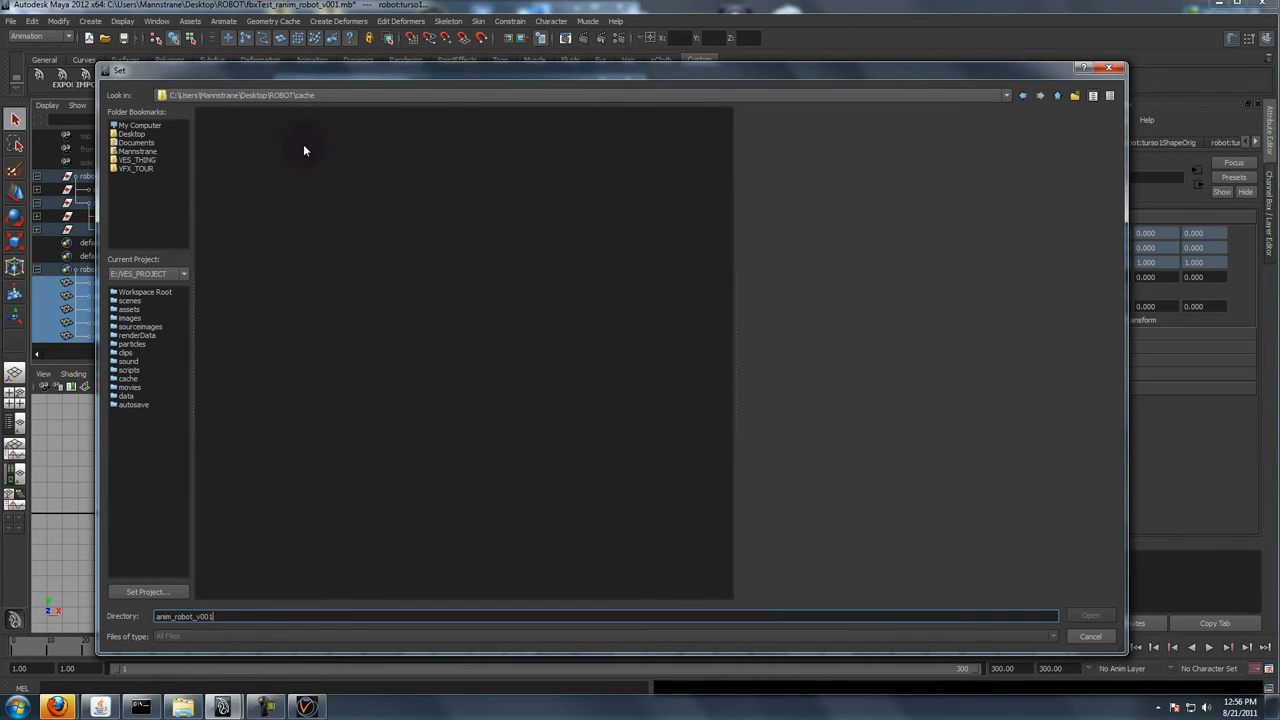
key("BackSpace")
left_click(1090, 615)
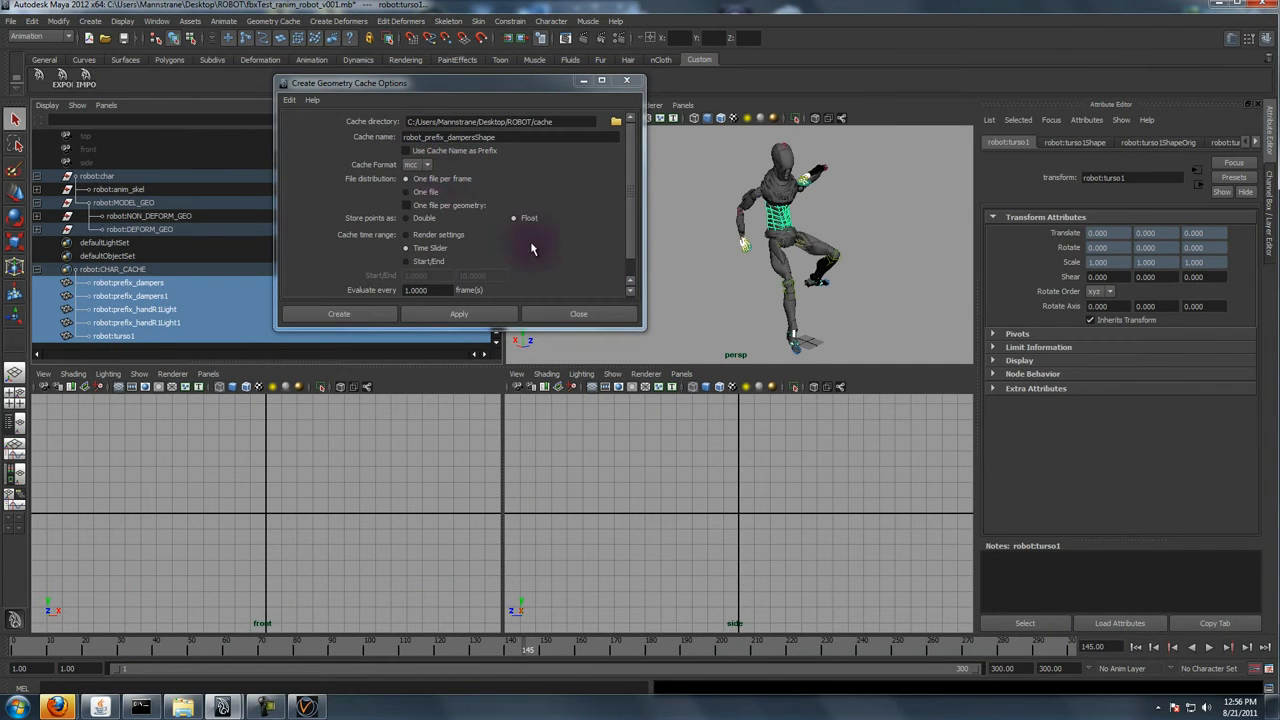
- Create the geometry cache for the selected meshes over the Time Slider range, with one mcc file per frame, evaluating every 1 frame
scroll(630, 227, "down", 1)
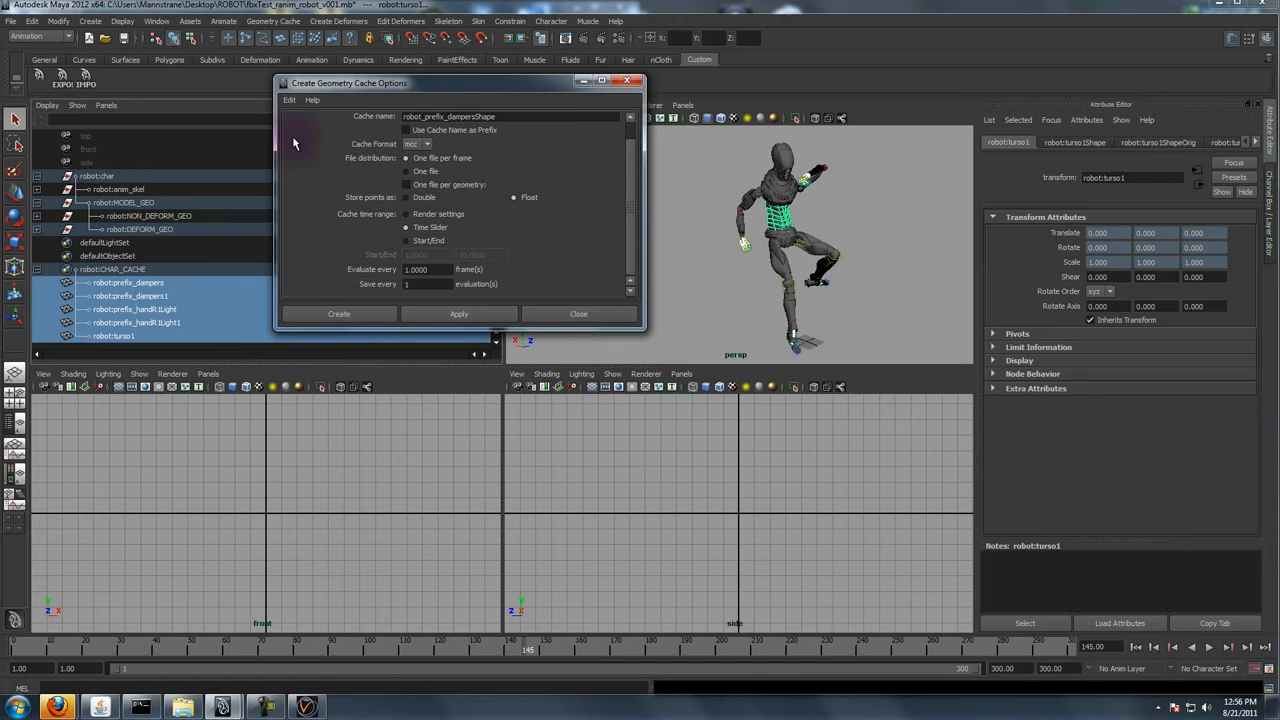
left_click(298, 6)
key("space")
left_click(327, 317)
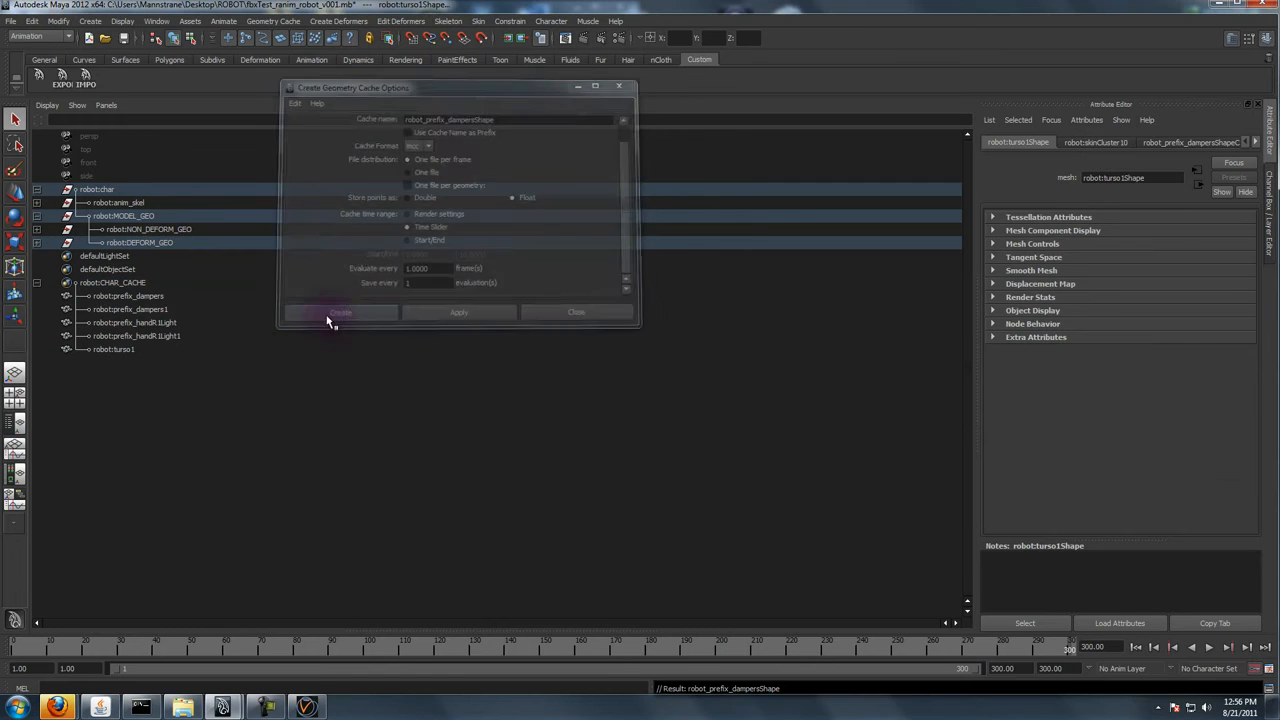
key("space")
- Examine the nodes connected to robot:prefix_handR1Light through to its cache file node to check the cache settings
left_click(155, 245)
left_click(149, 255)
left_click(149, 323)
left_click(1140, 143)
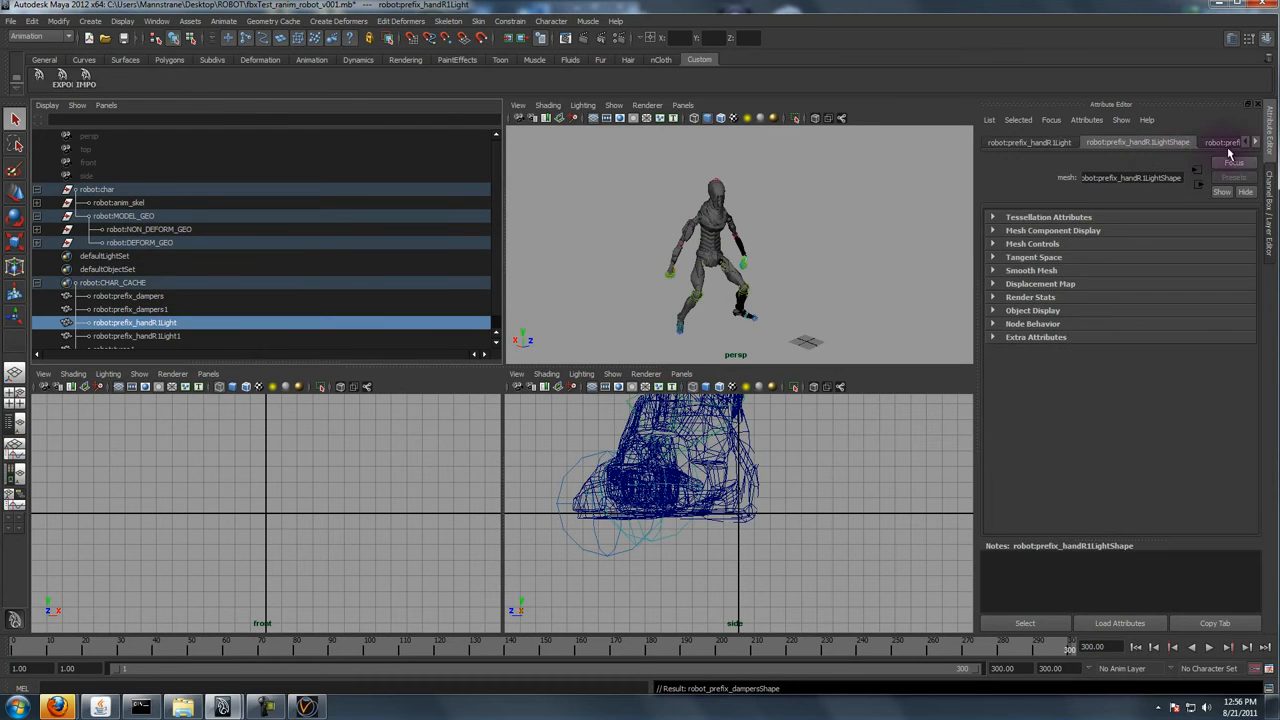
left_click(1236, 146)
left_click(1074, 146)
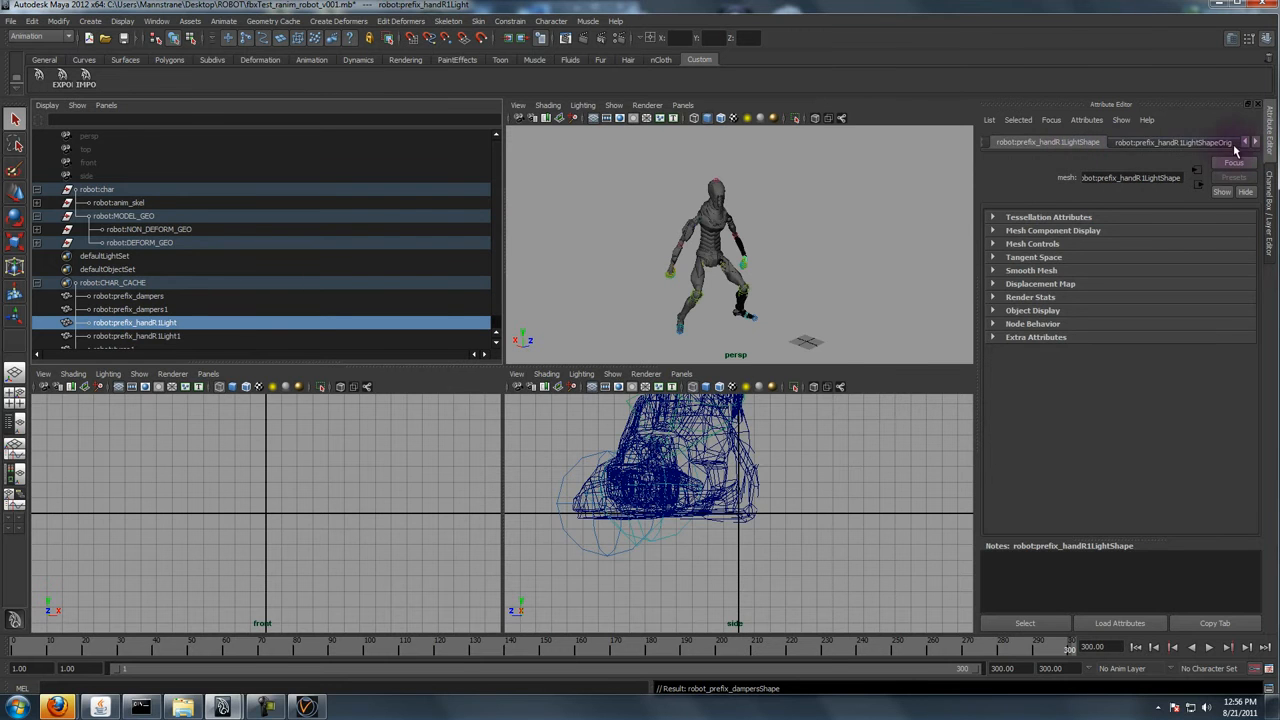
left_click(1267, 146)
left_click(1267, 130)
left_click(1258, 143)
left_click(1258, 143)
left_click(1258, 143)
left_click(1258, 143)
left_click(1258, 143)
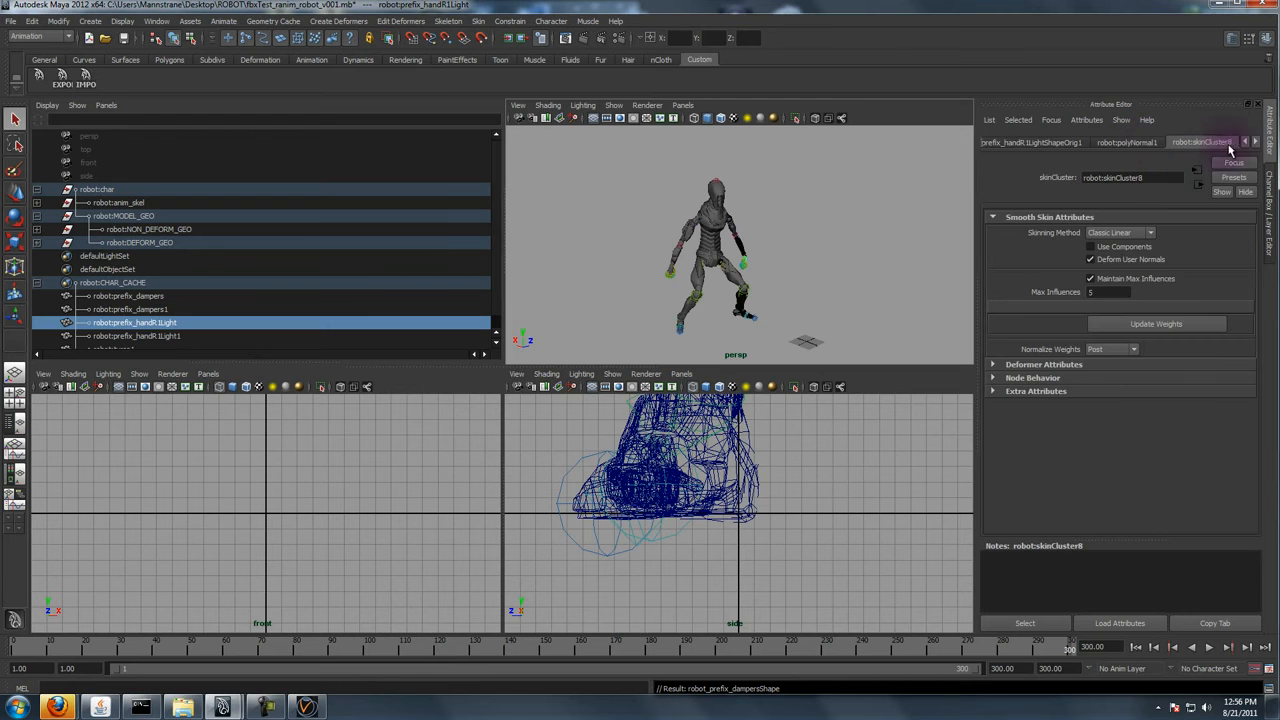
left_click(1258, 143)
left_click(1258, 143)
left_click(1090, 143)
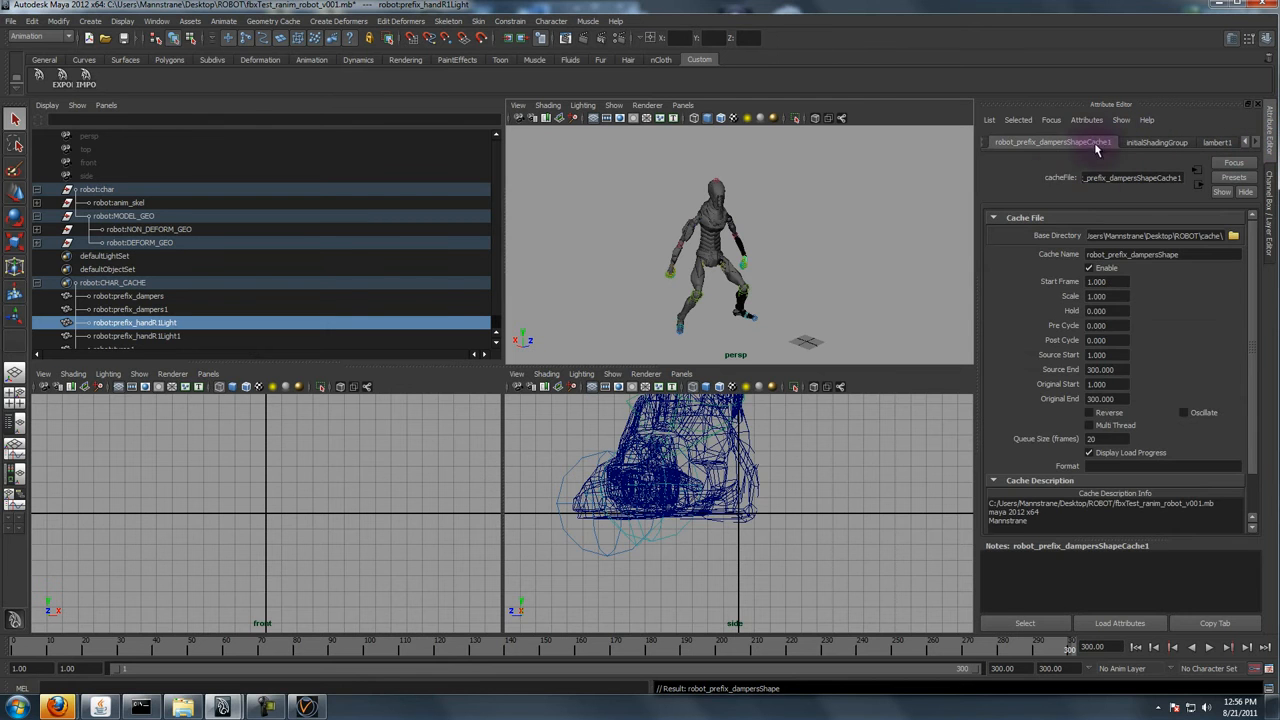
- Expand robot:NON_DEFORM_GEO and select all of its meshes, from robot:spinner__X to robot:polySurface142
left_click(125, 242)
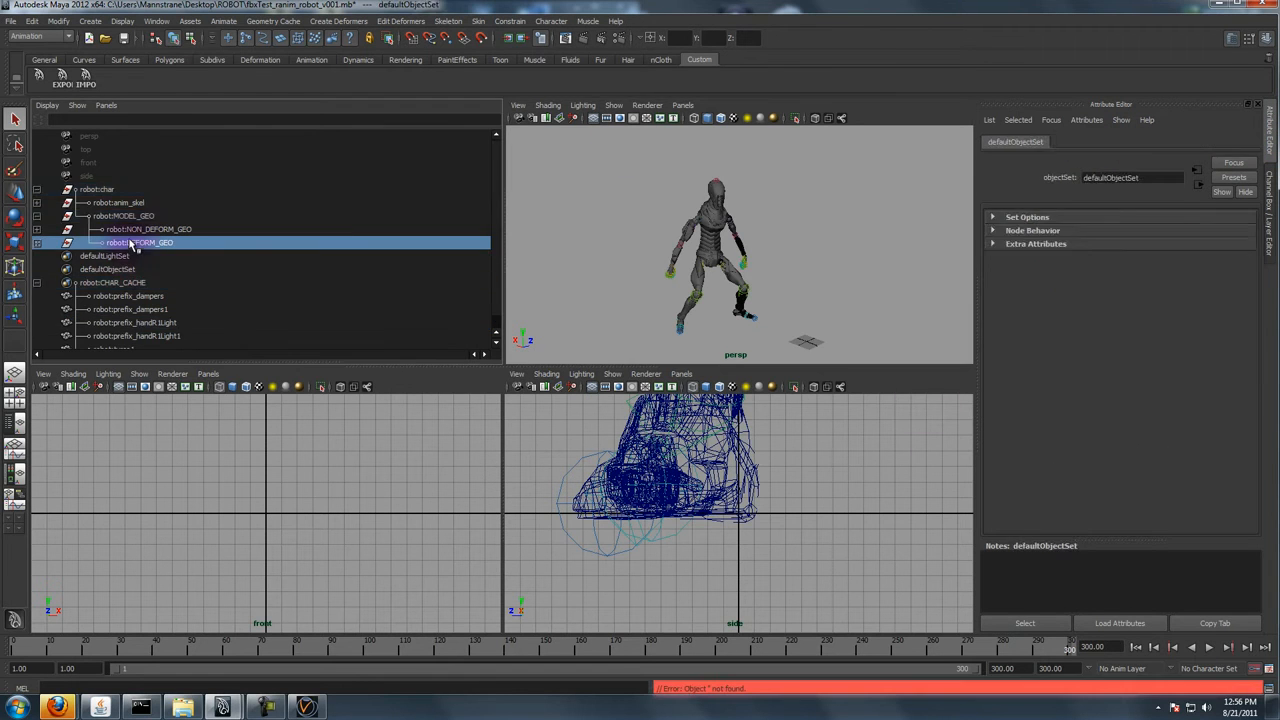
left_click(665, 213)
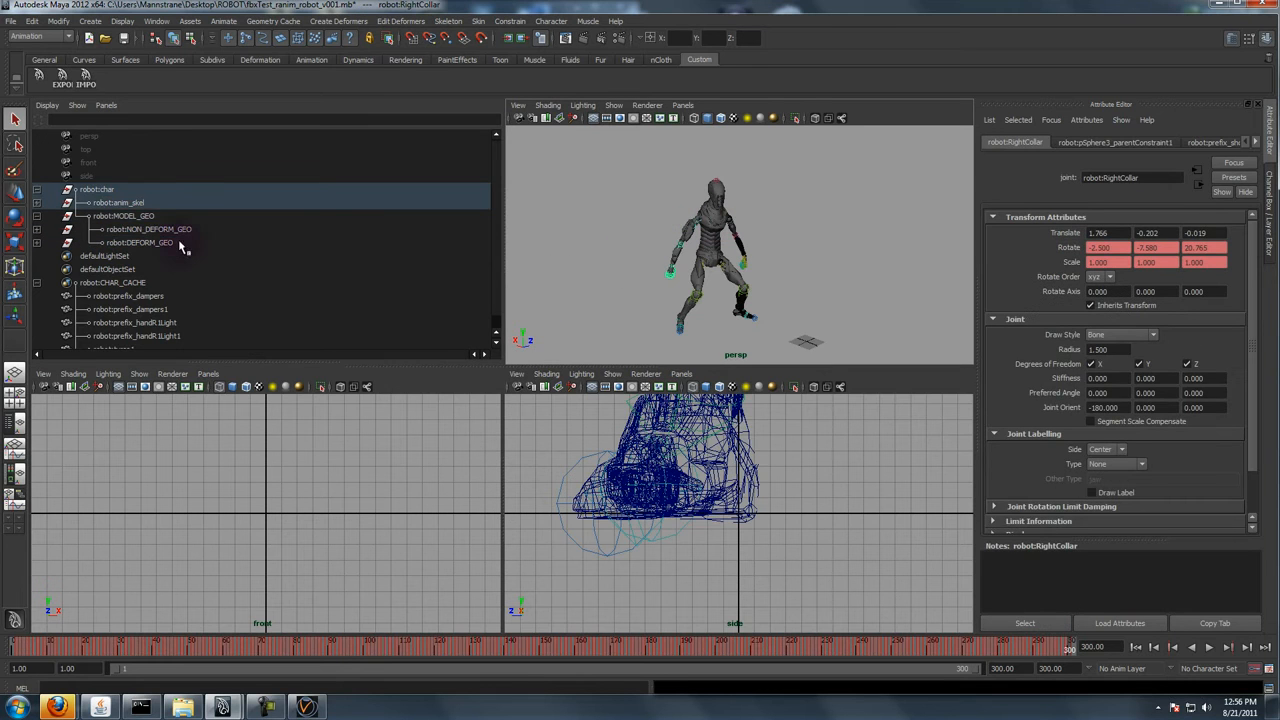
left_click(120, 203)
left_click(125, 216)
left_click(135, 229)
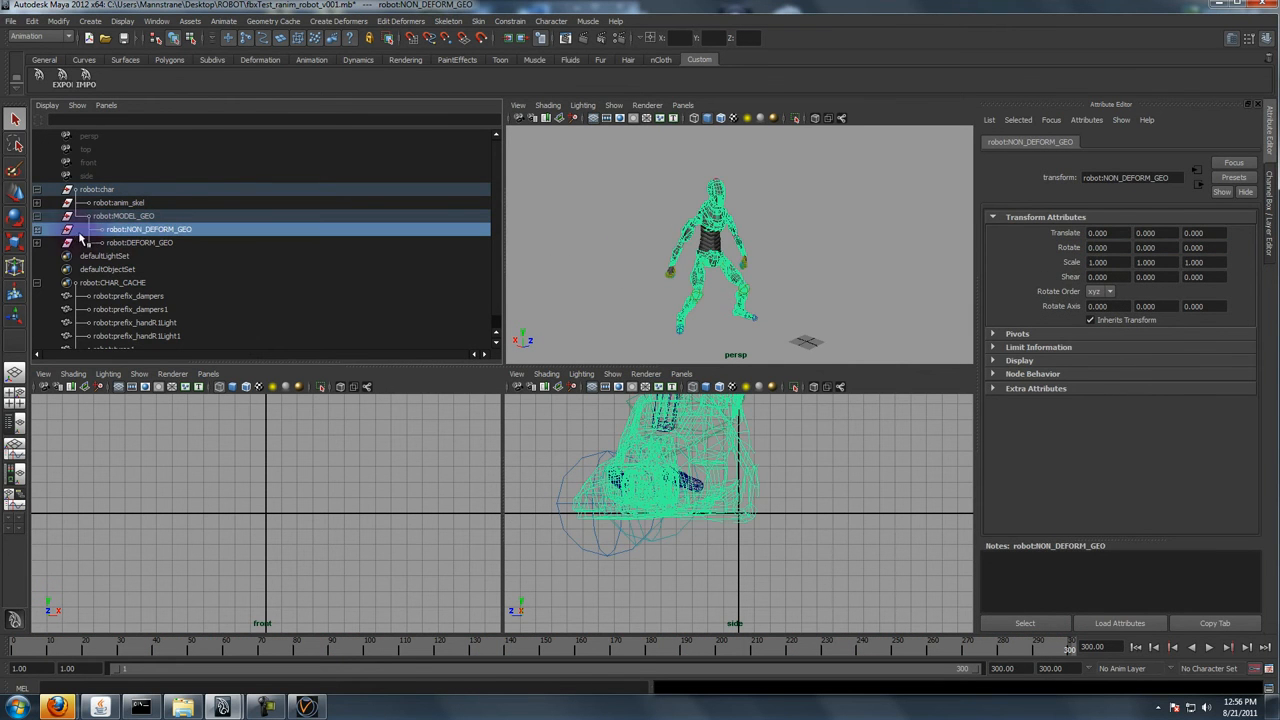
left_click(37, 230)
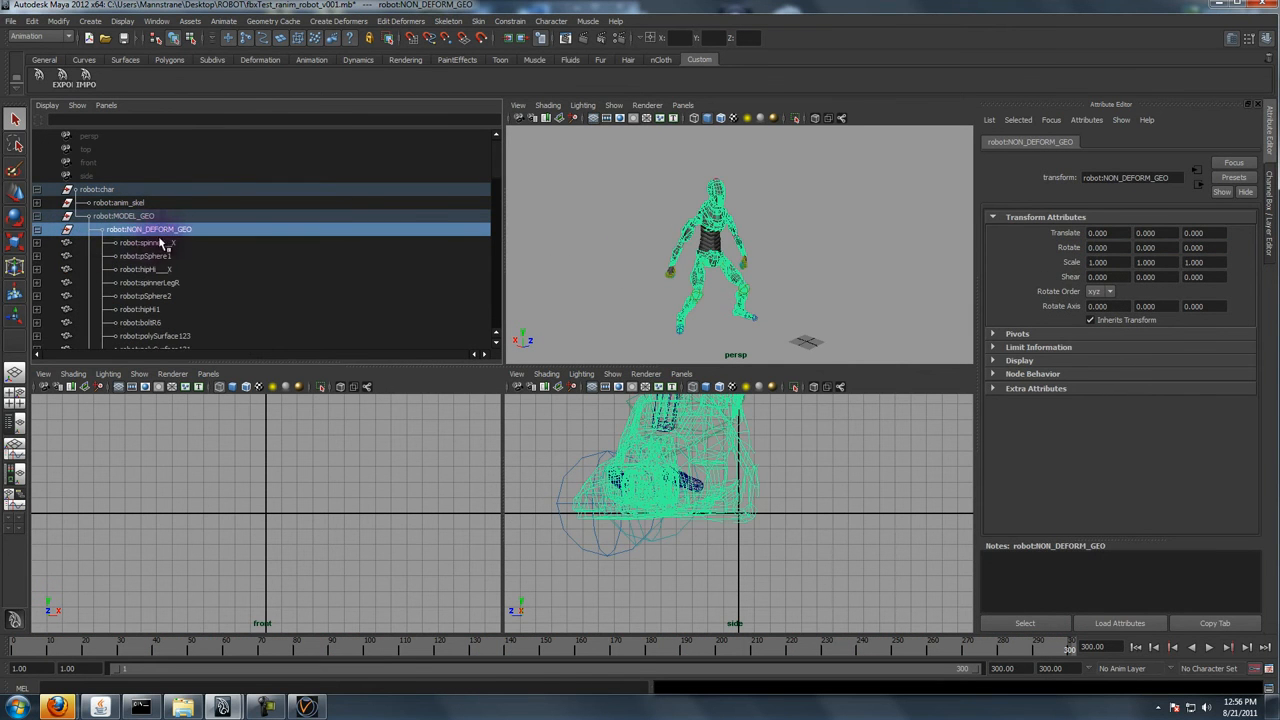
key("space")
left_click(157, 243)
left_click(152, 243)
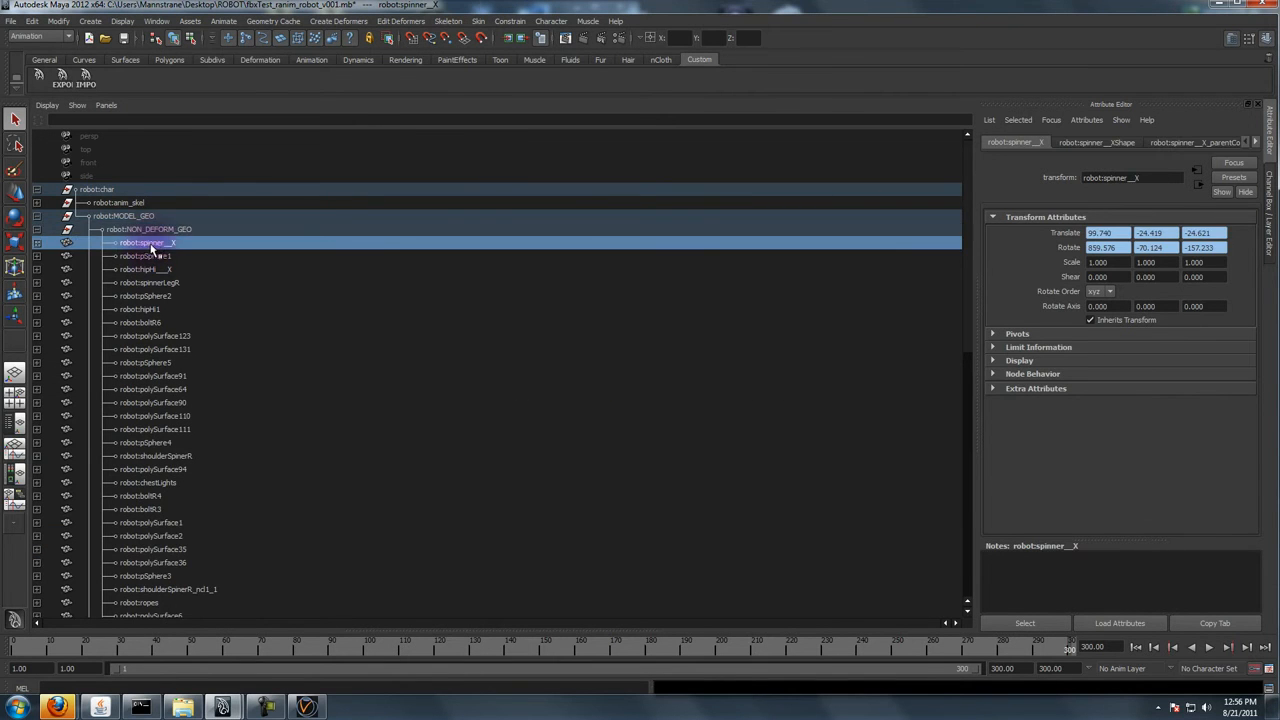
scroll(186, 292, "down", 10)
left_click(177, 483, "shift")
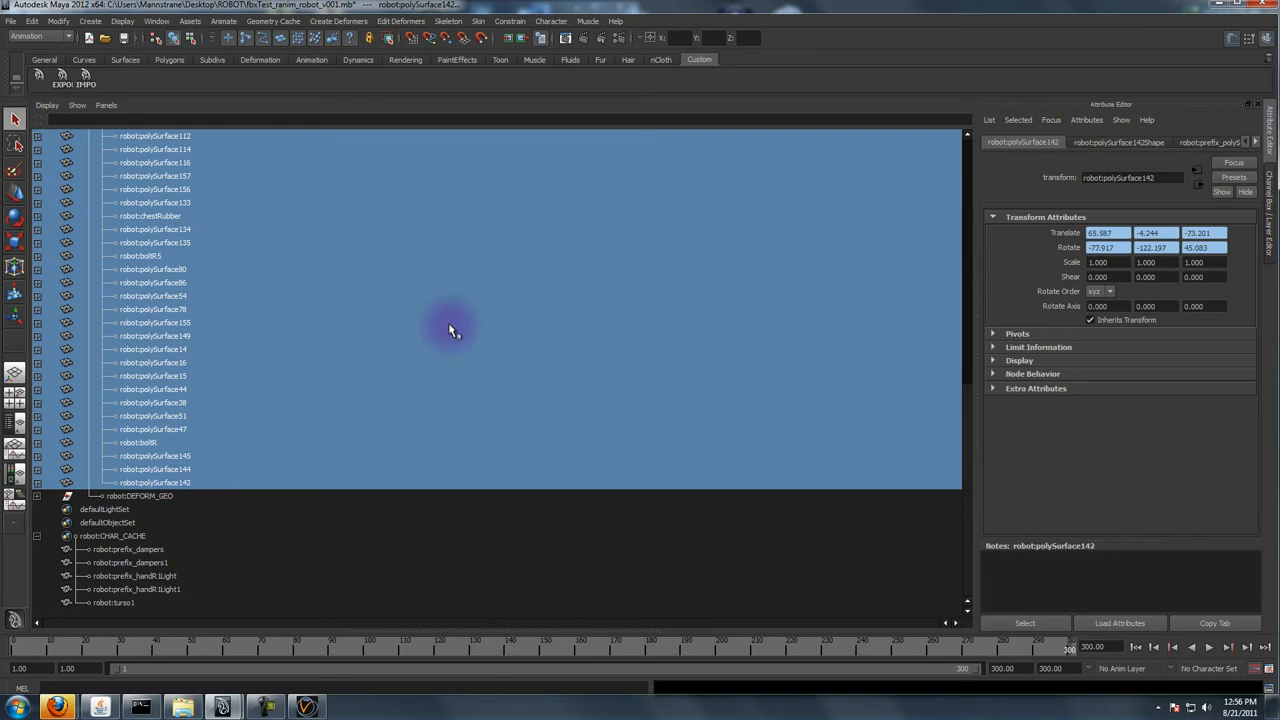
- Bake the translate, rotate and scale channels of the selected meshes, using channels from the Channel Box, the Time Slider range and a sample of 1
key("ctrl+a")
left_click(1200, 160)
left_click_drag(1200, 160, 1201, 244)
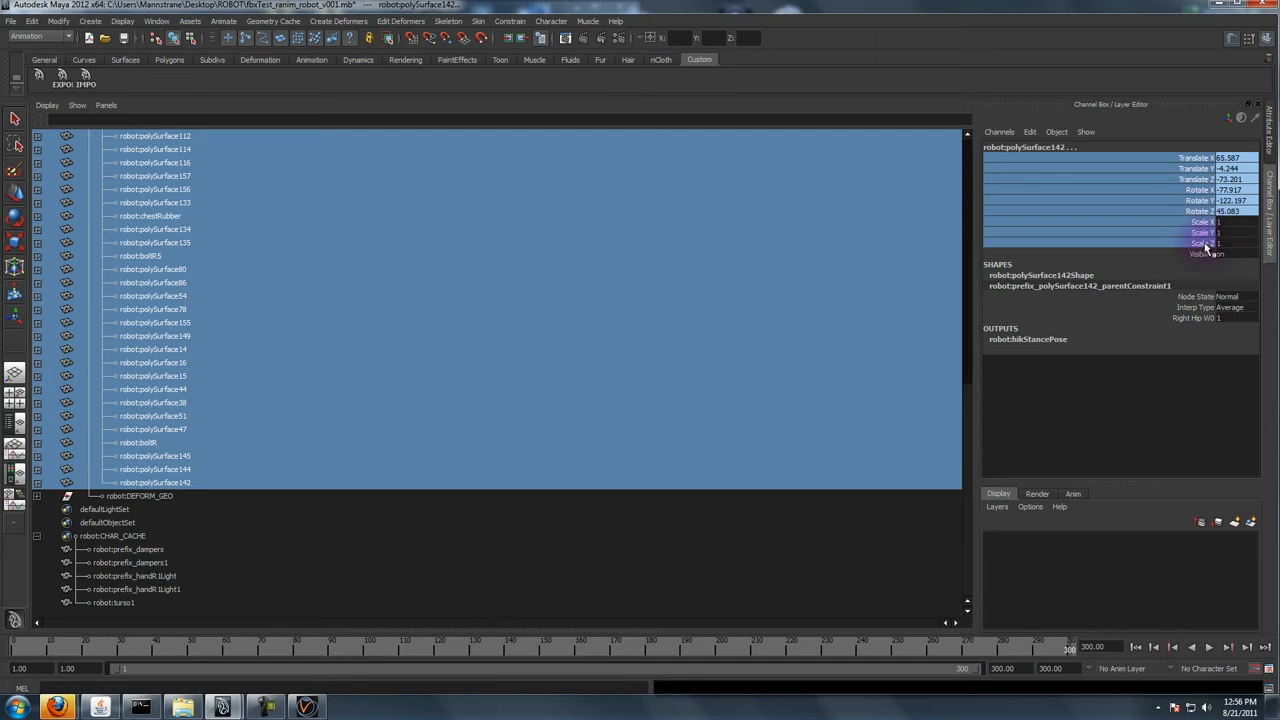
left_click(38, 22)
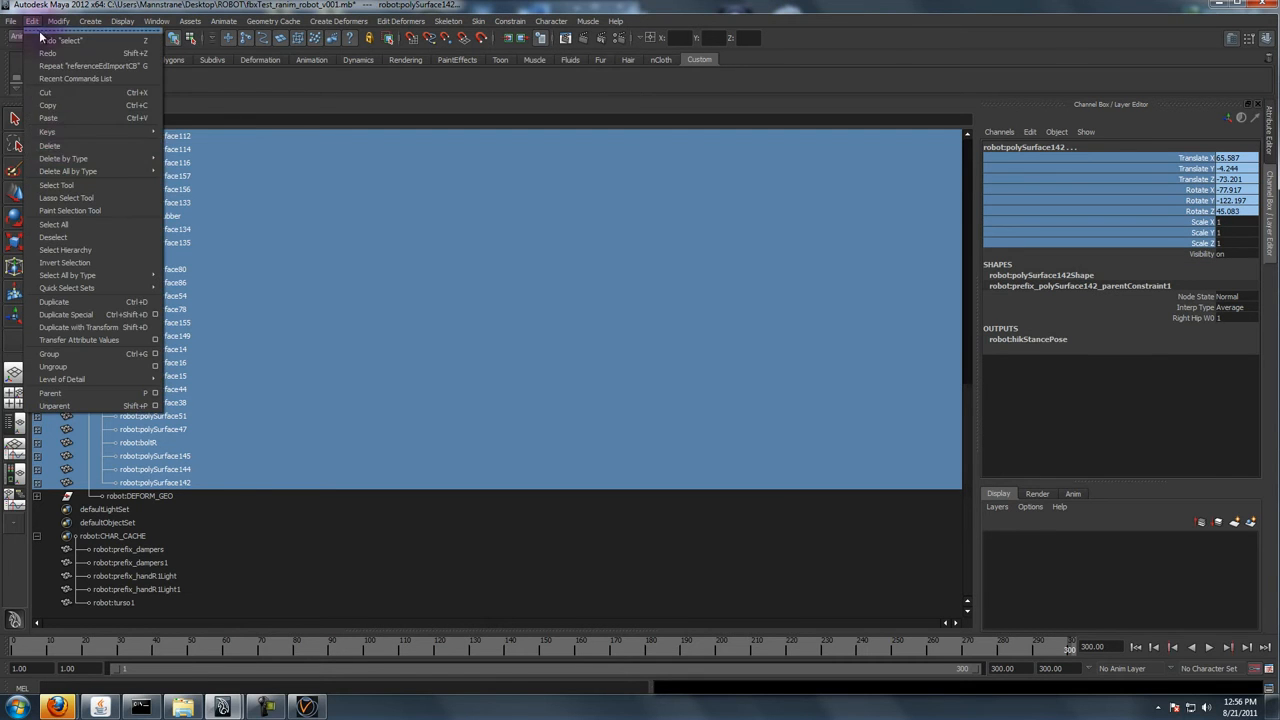
mouse_move(96, 132)
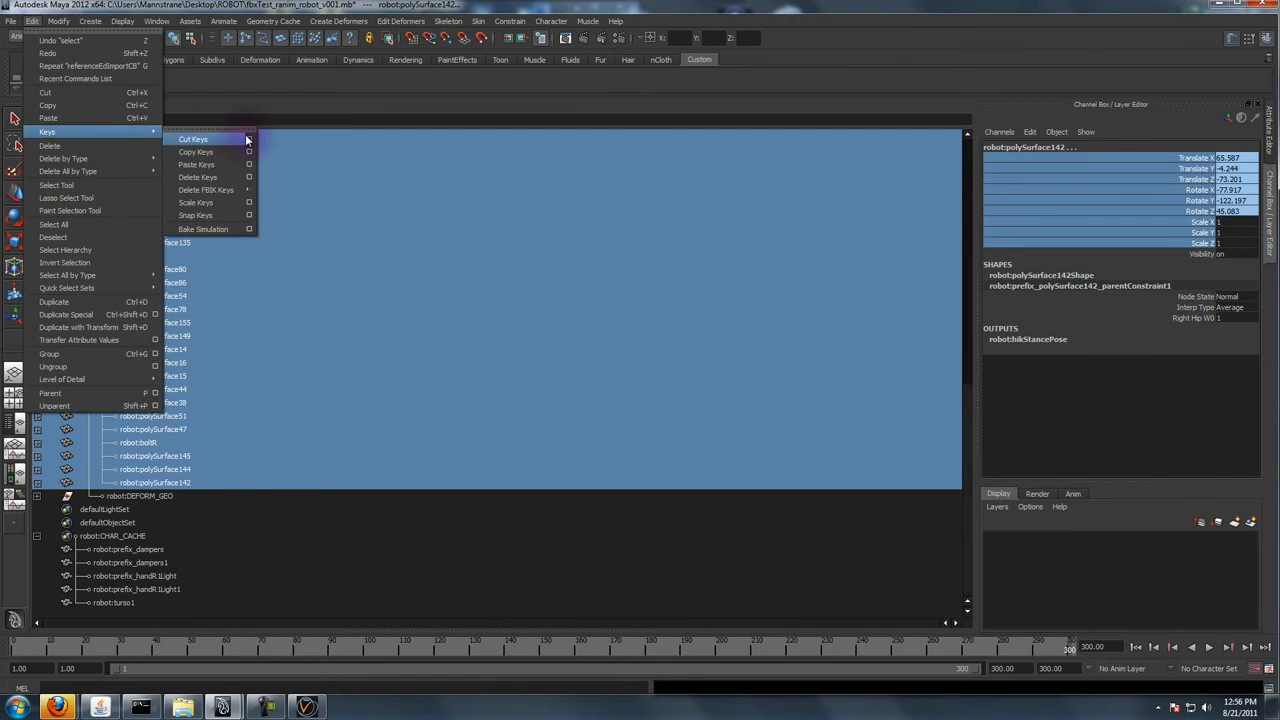
left_click(249, 230)
left_click(515, 135)
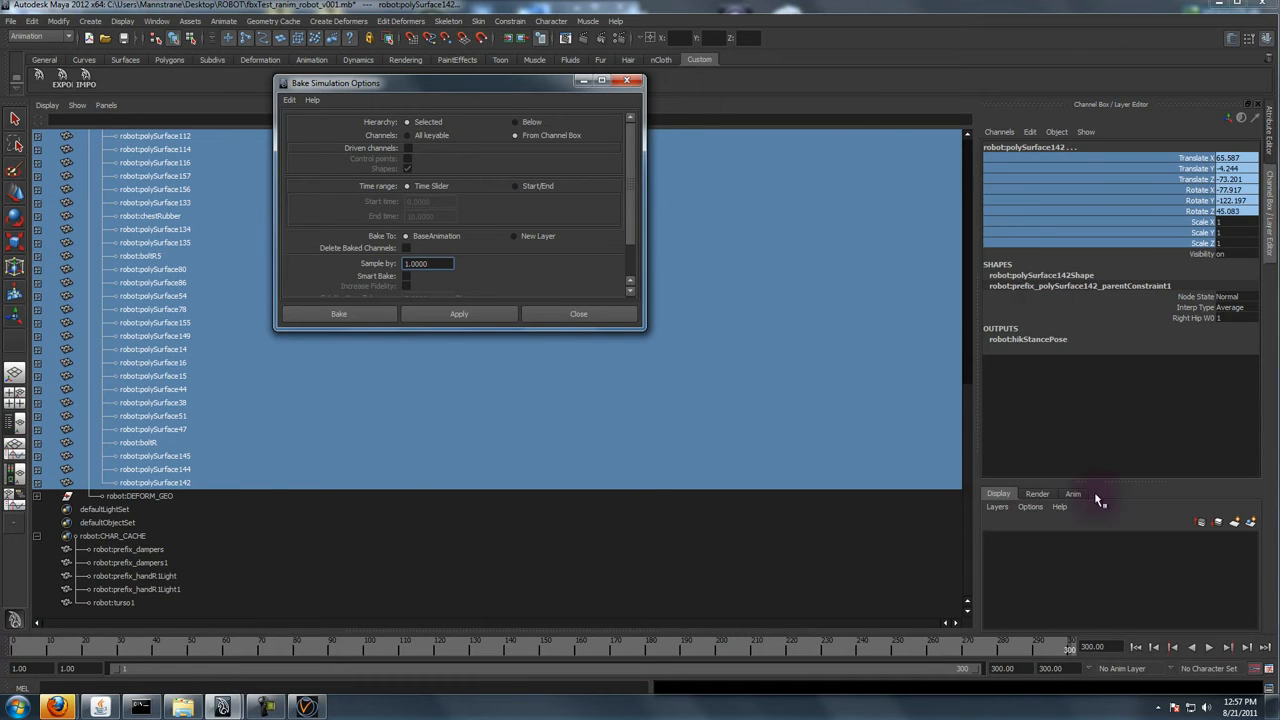
left_click(345, 313)
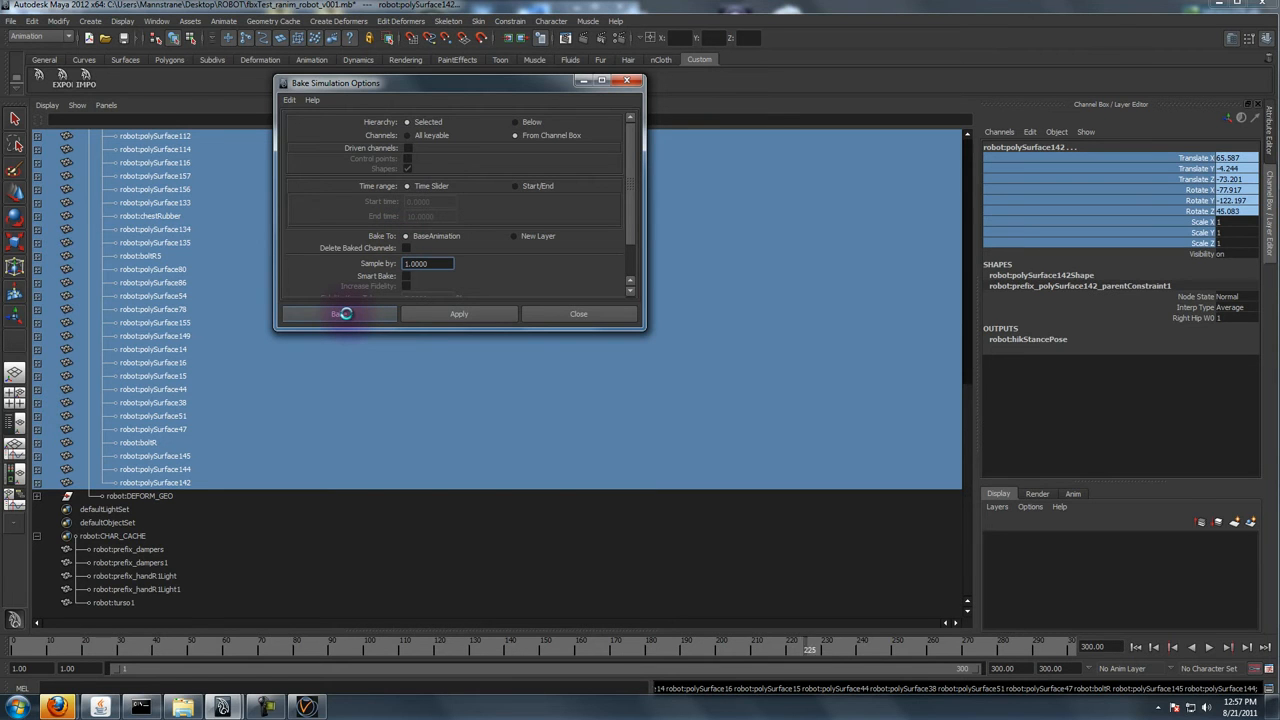
- Switch the front view panel to the Graph Editor and check the baked animation curves of robot:polySurface133
left_click(174, 255)
left_click(171, 229)
left_click(158, 202)
key("space")
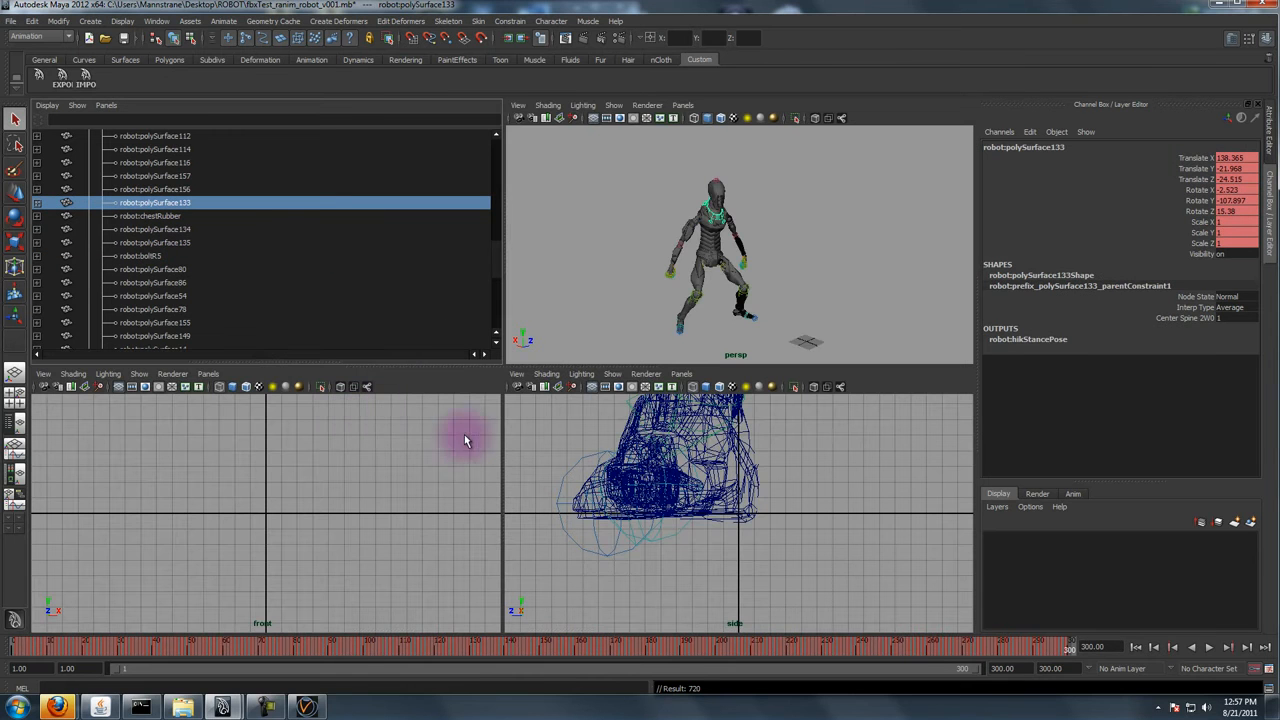
key("space")
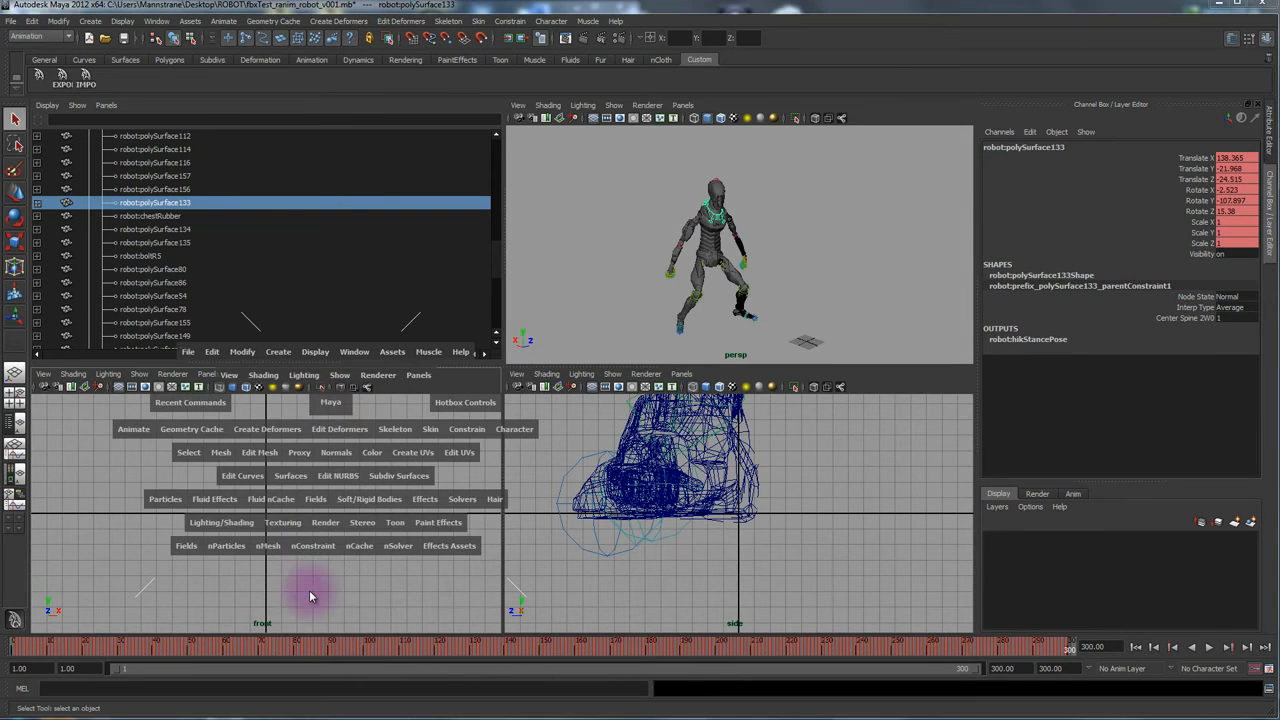
left_click_drag(314, 590, 439, 589)
key("a")
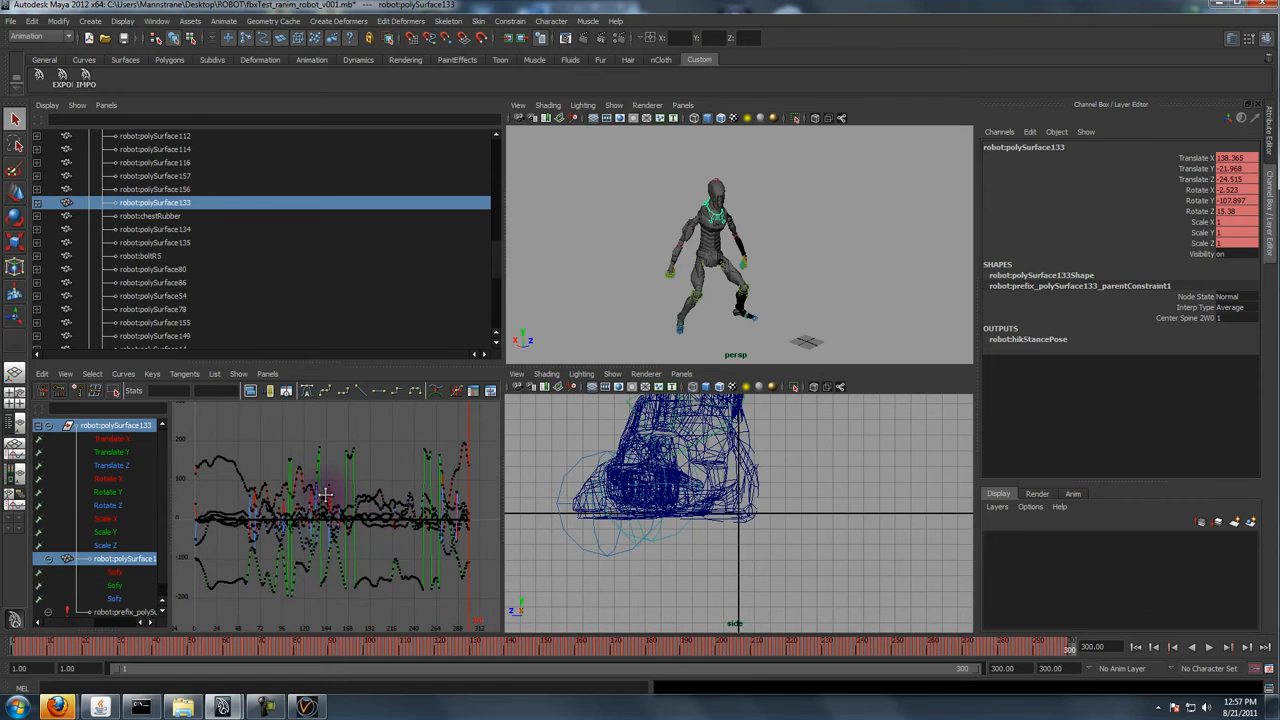
key("space")
key("space")
- Select all meshes in robot:NON_DEFORM_GEO, from robot:polySurface142 up to robot:spinner__X, and enlarge the Graph Editor showing their curves
scroll(140, 250, "down", 7)
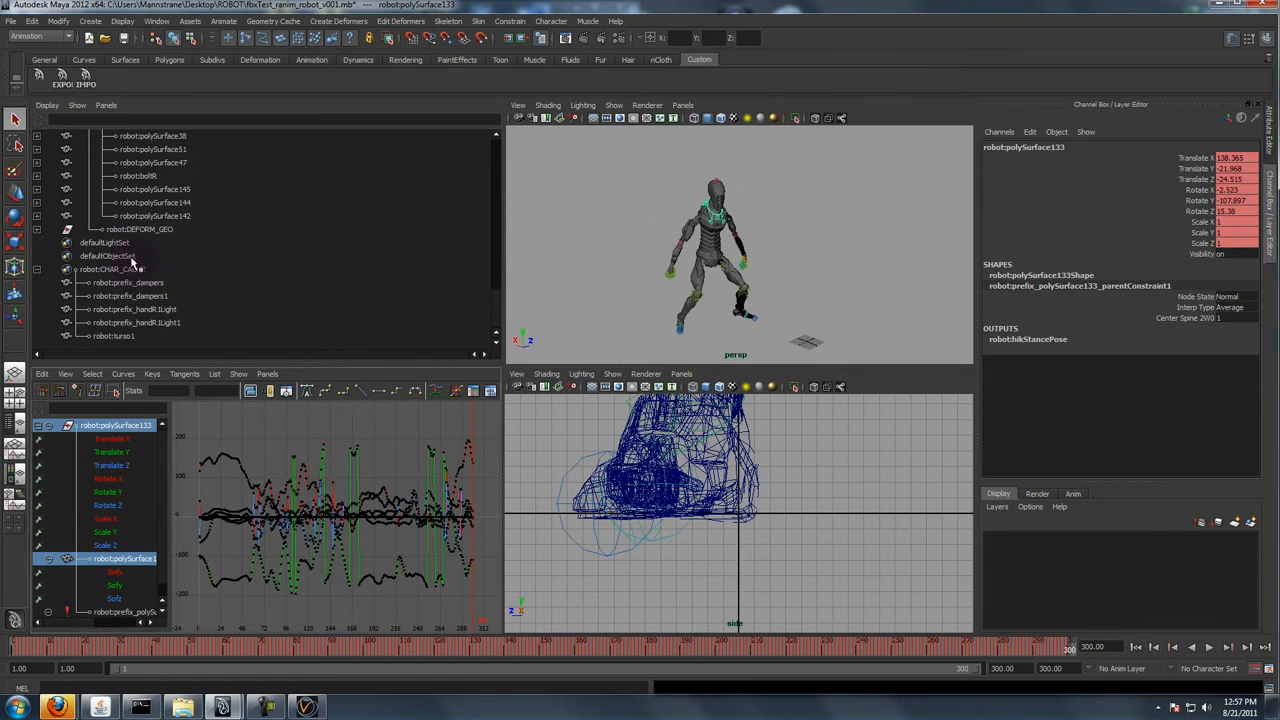
left_click(158, 216)
scroll(165, 220, "up", 12)
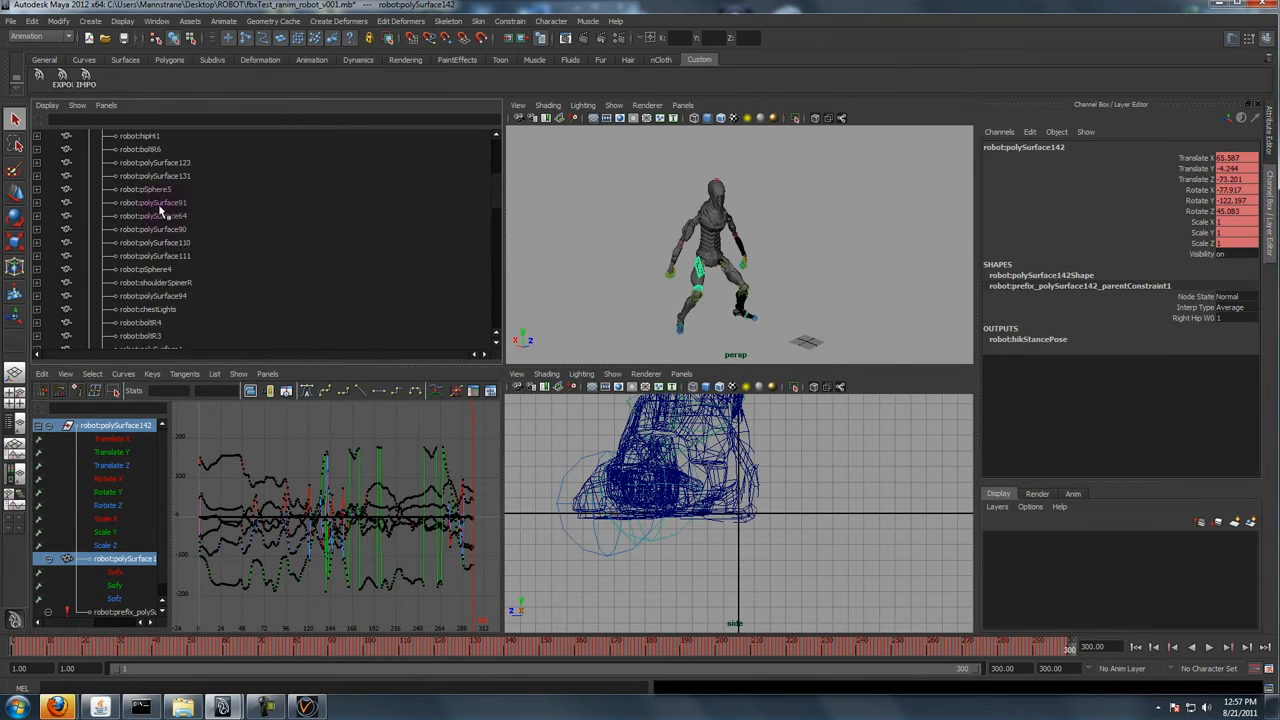
scroll(163, 212, "up", 5)
left_click(147, 243, "shift")
key("space")
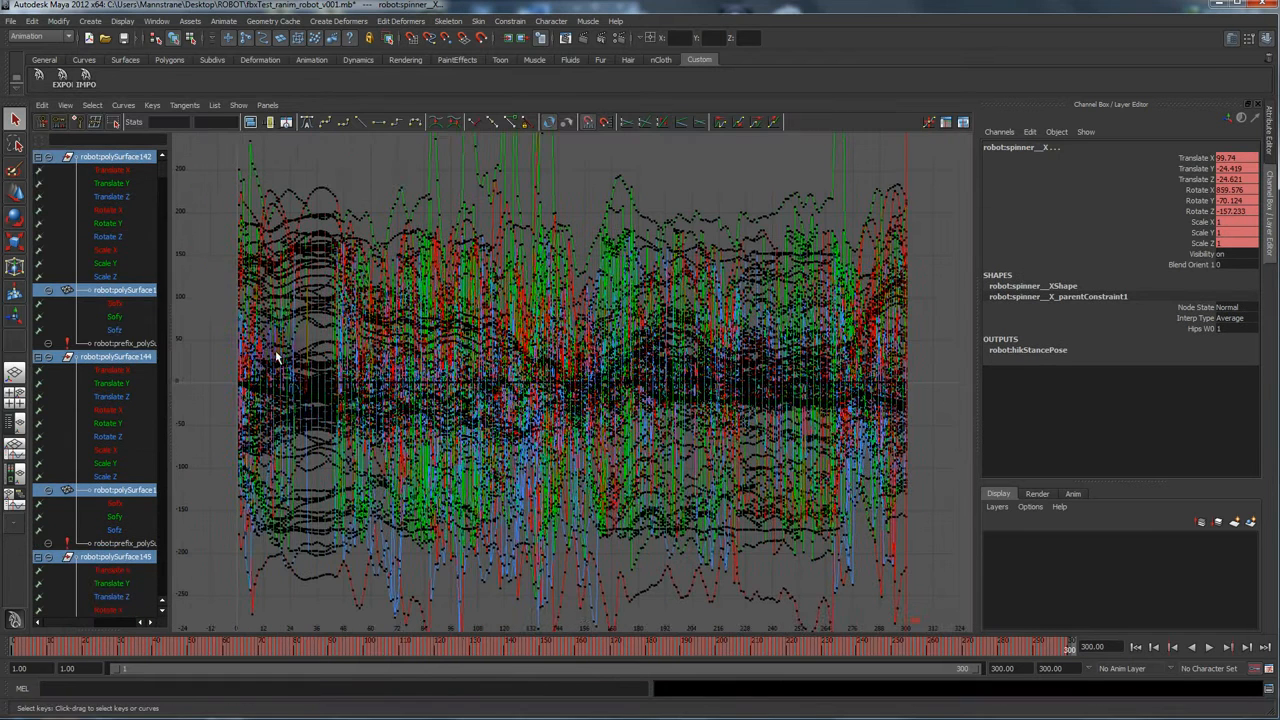
- Apply the Euler Filter to all baked animation curves of the selected meshes and restore the multi-panel layout
scroll(383, 341, "down", 10)
left_click_drag(373, 234, 758, 588)
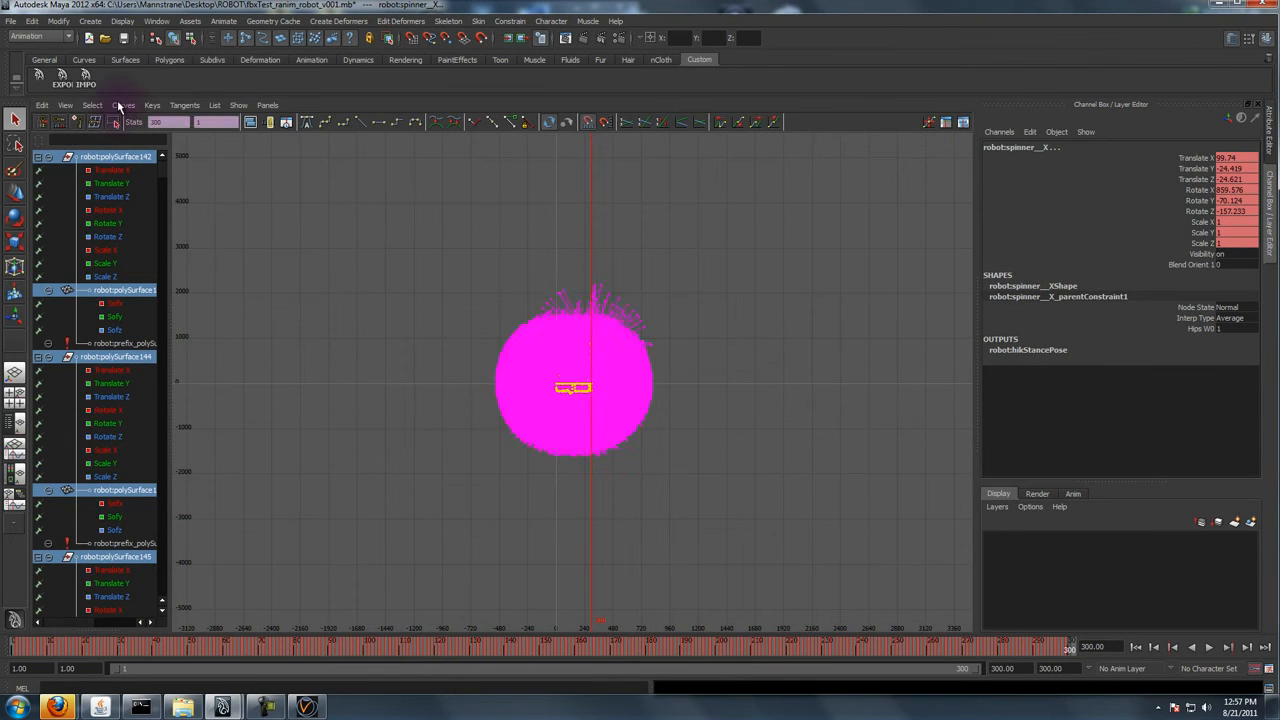
left_click(122, 106)
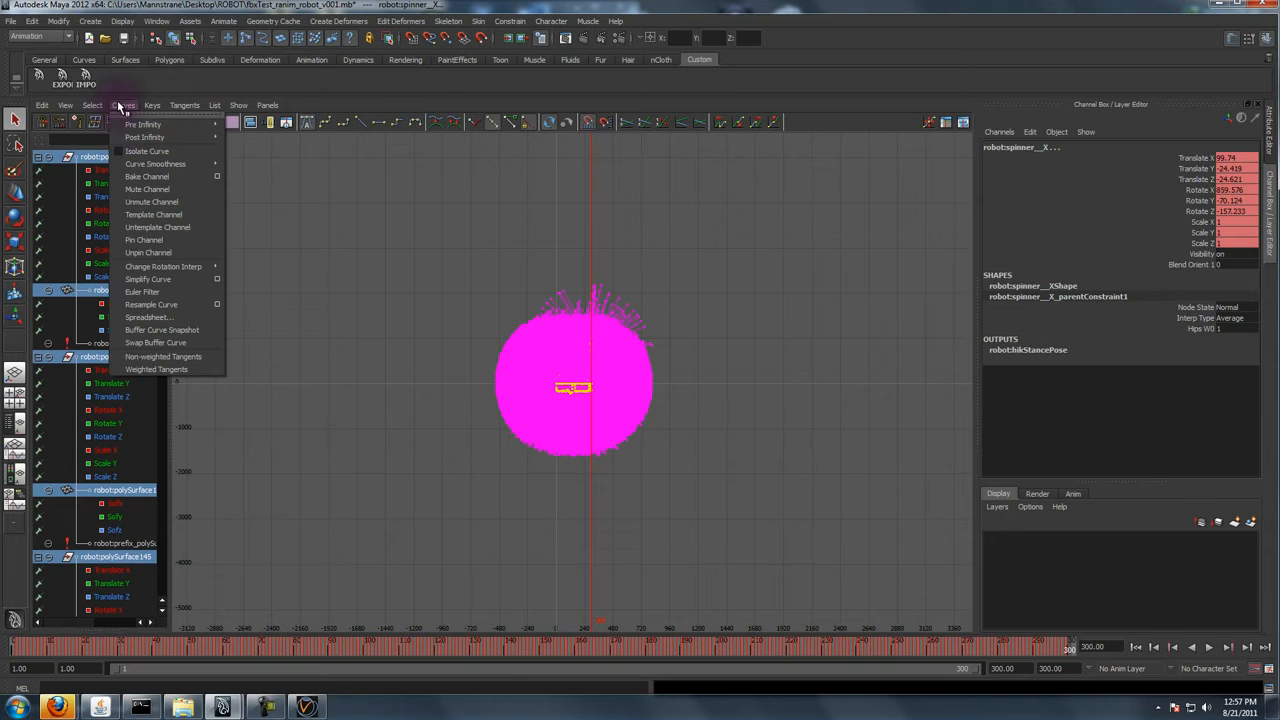
left_click(156, 296)
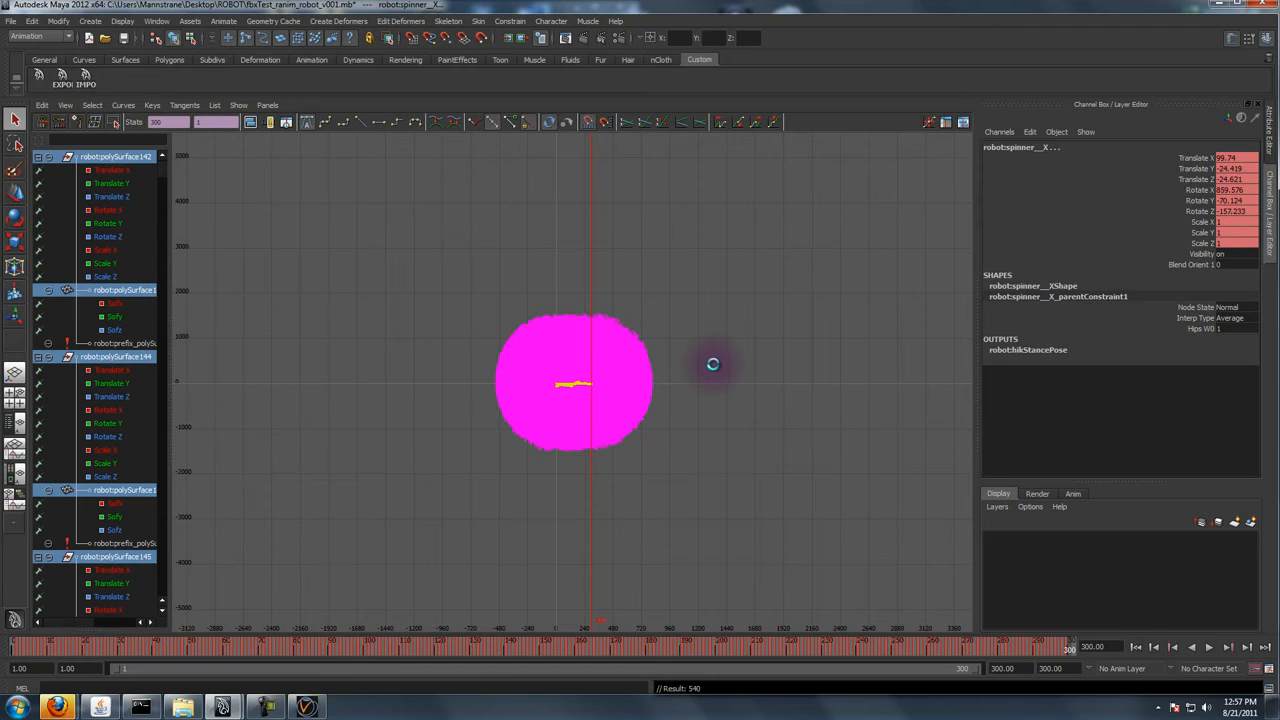
scroll(577, 396, "up", 10)
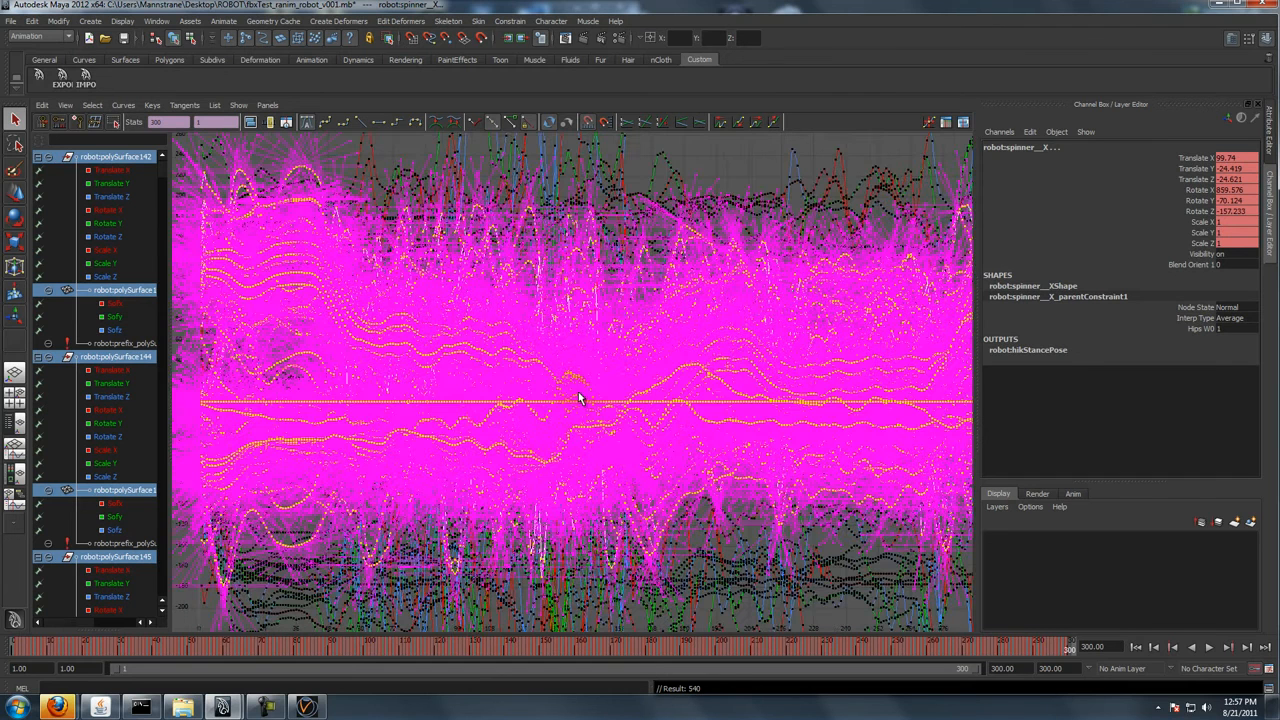
key("space")
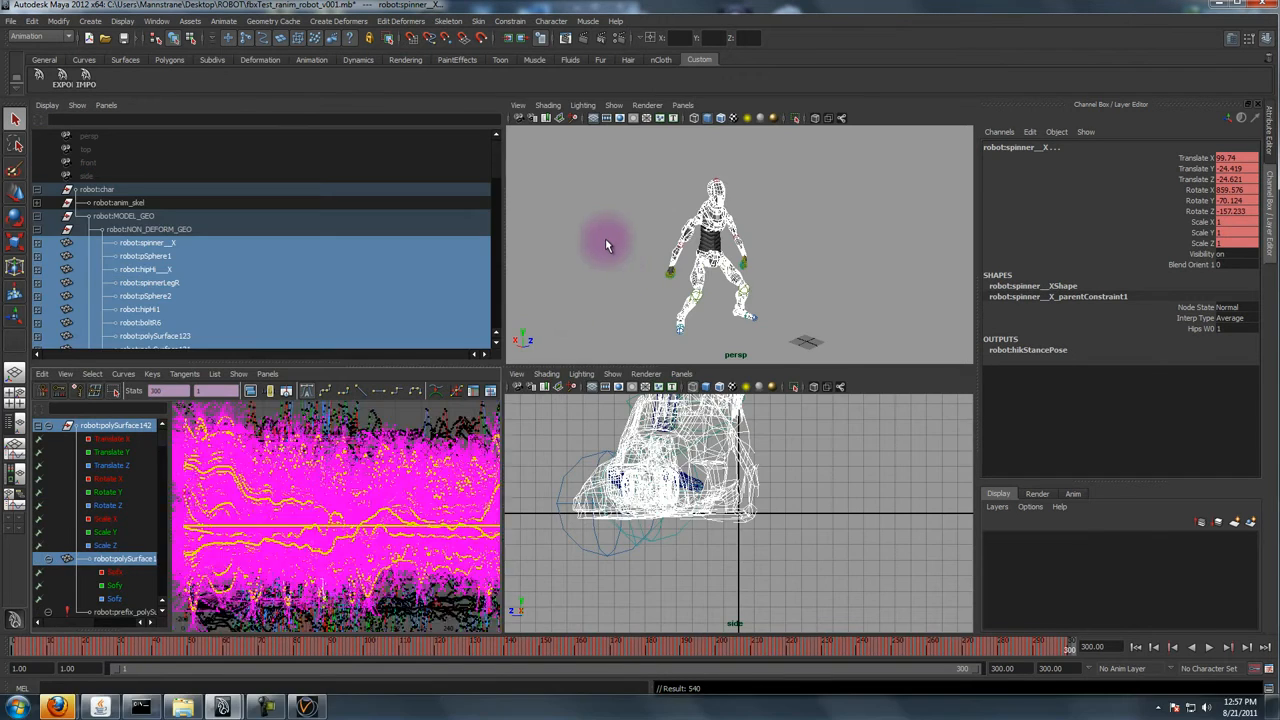
- Deselect the meshes and scrub the animation to frame 124 in the enlarged perspective view to check the robot's motion
left_click(613, 250)
key("space")
left_click_drag(395, 646, 457, 643)
key("space")
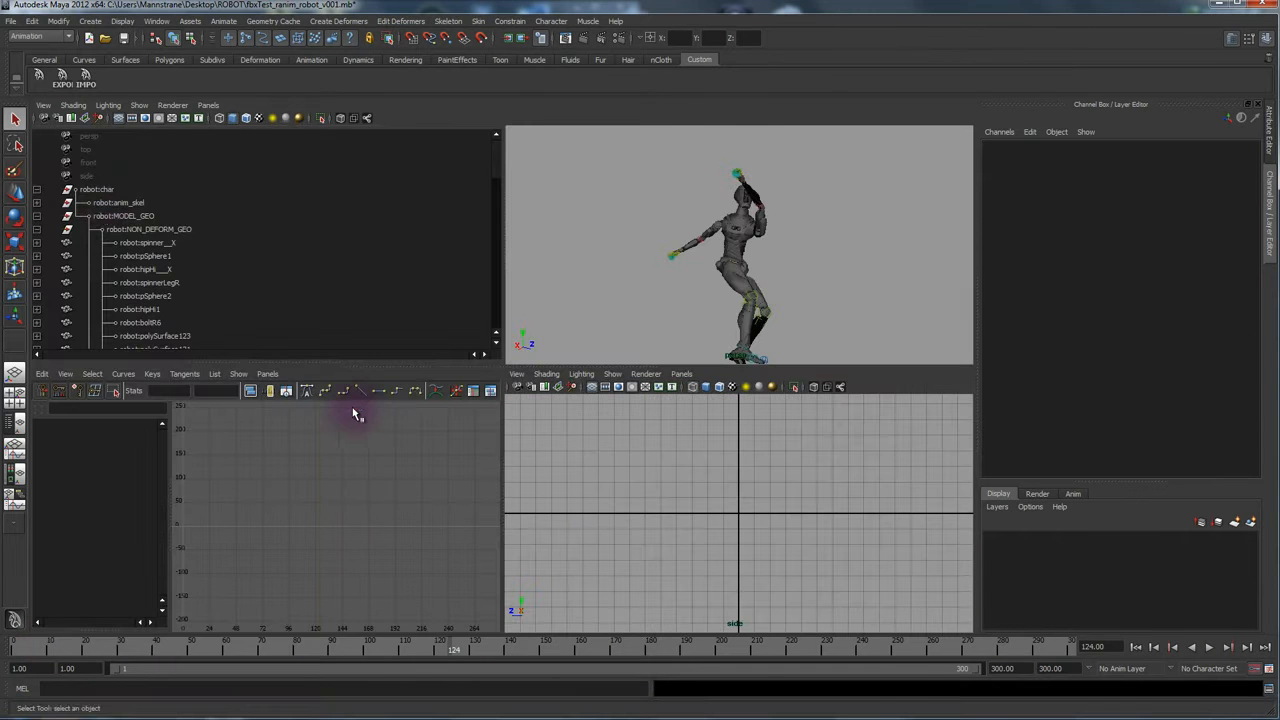
- Collapse robot:NON_DEFORM_GEO and compare it with robot:DEFORM_GEO, viewing the robot from another angle
left_click(101, 229)
left_click(150, 229)
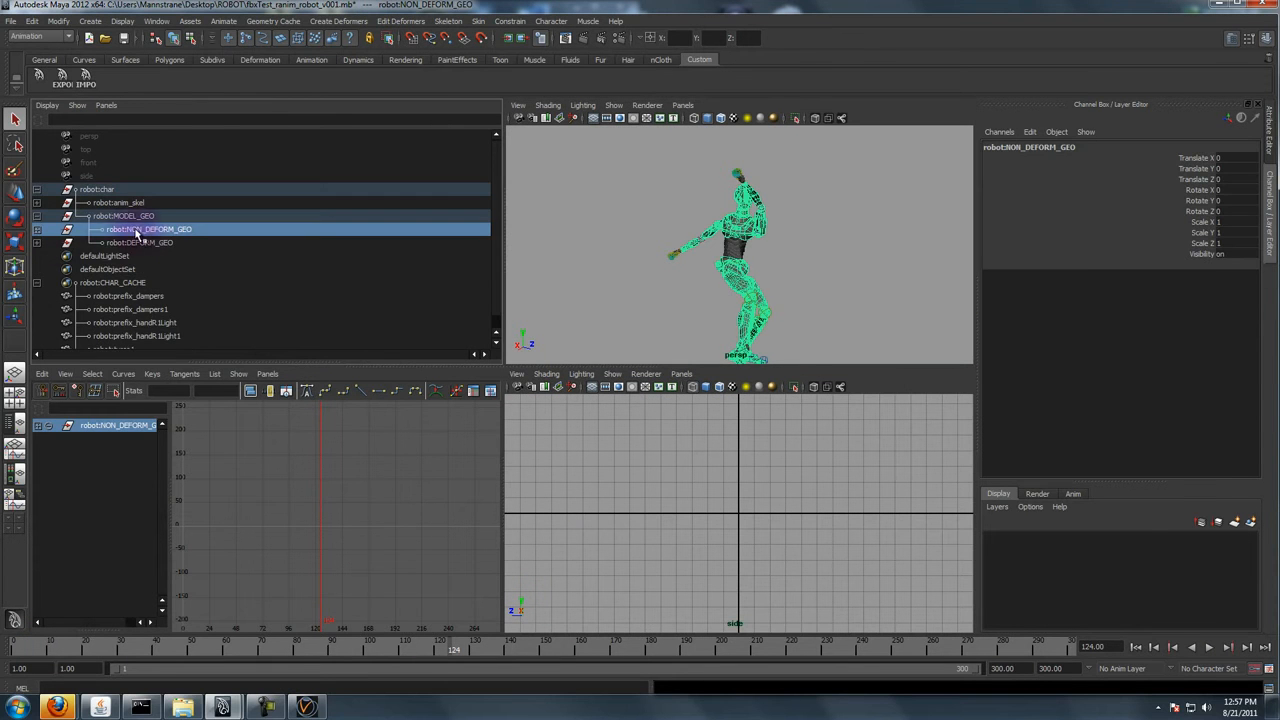
left_click(145, 242)
left_click(155, 231)
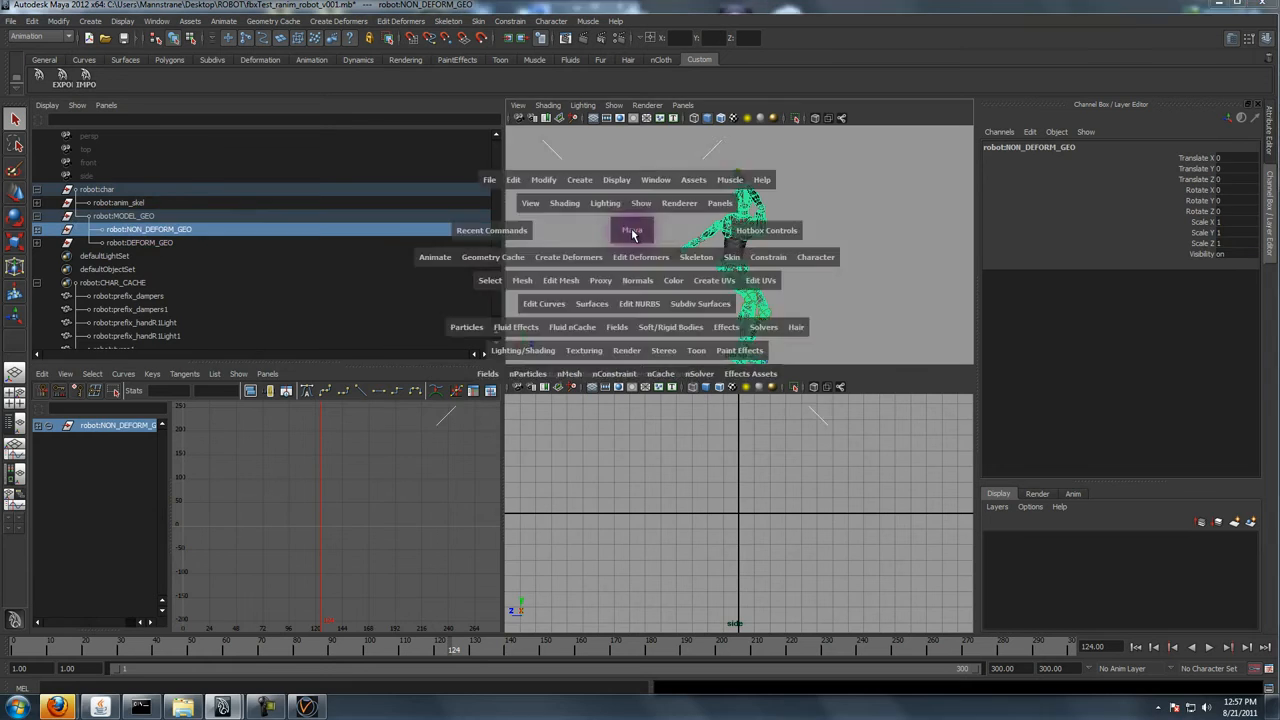
key("space")
left_click(458, 354)
left_click_drag(458, 354, 381, 360, "alt")
key("space")
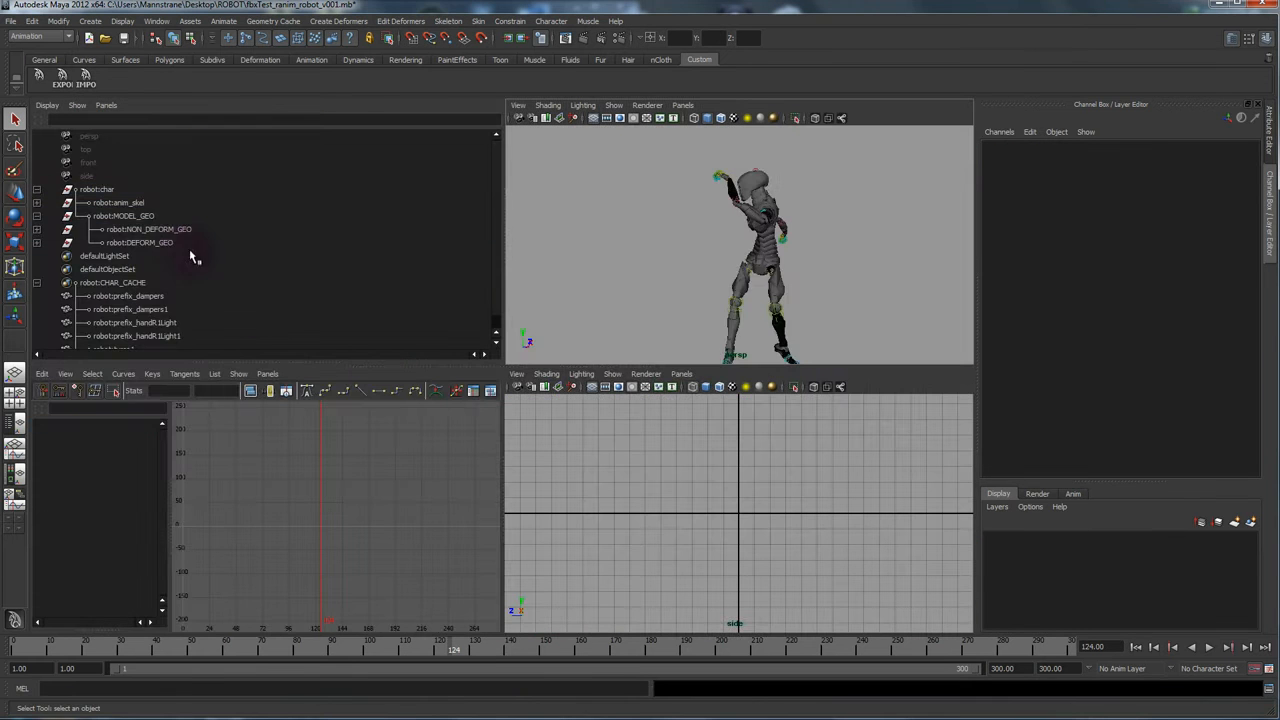
- Select the geometry groups, robot:MODEL_GEO and robot:anim_skel in turn to review which parts of the character each one holds
left_click(160, 229)
left_click(150, 242)
left_click(148, 231)
left_click(148, 242)
left_click(143, 216)
left_click(148, 229)
left_click(130, 204)
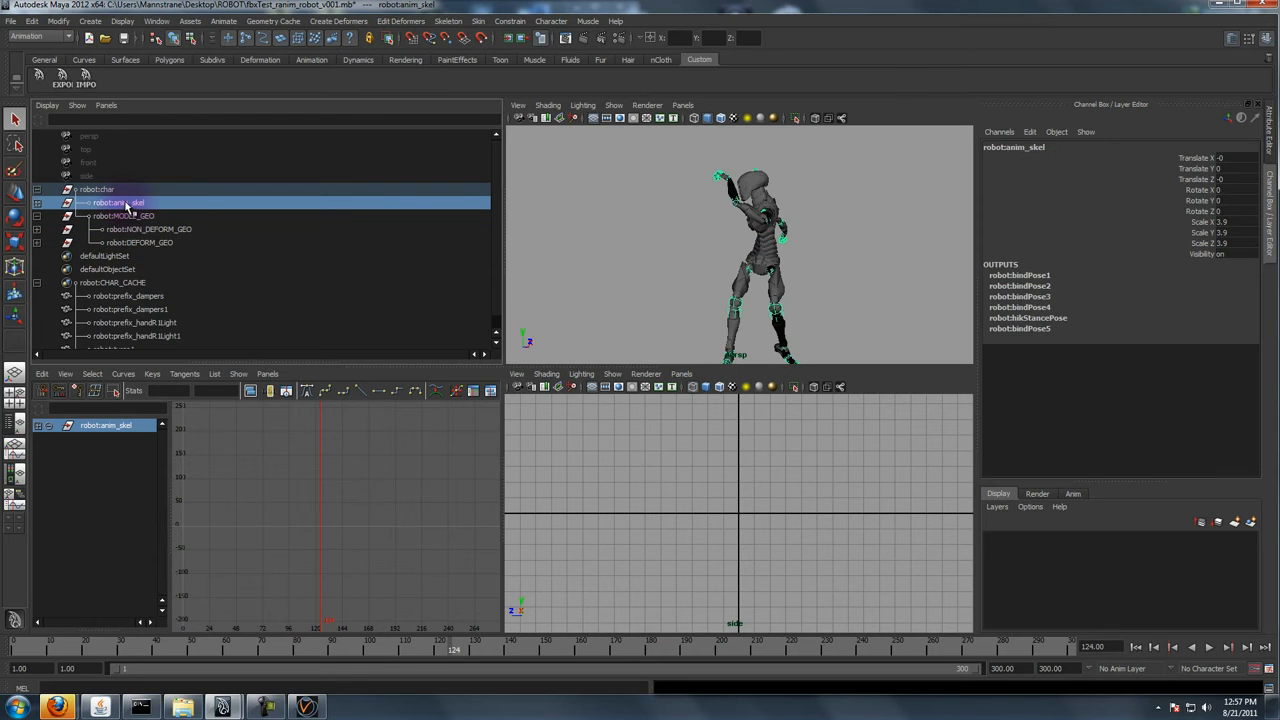
left_click(135, 217)
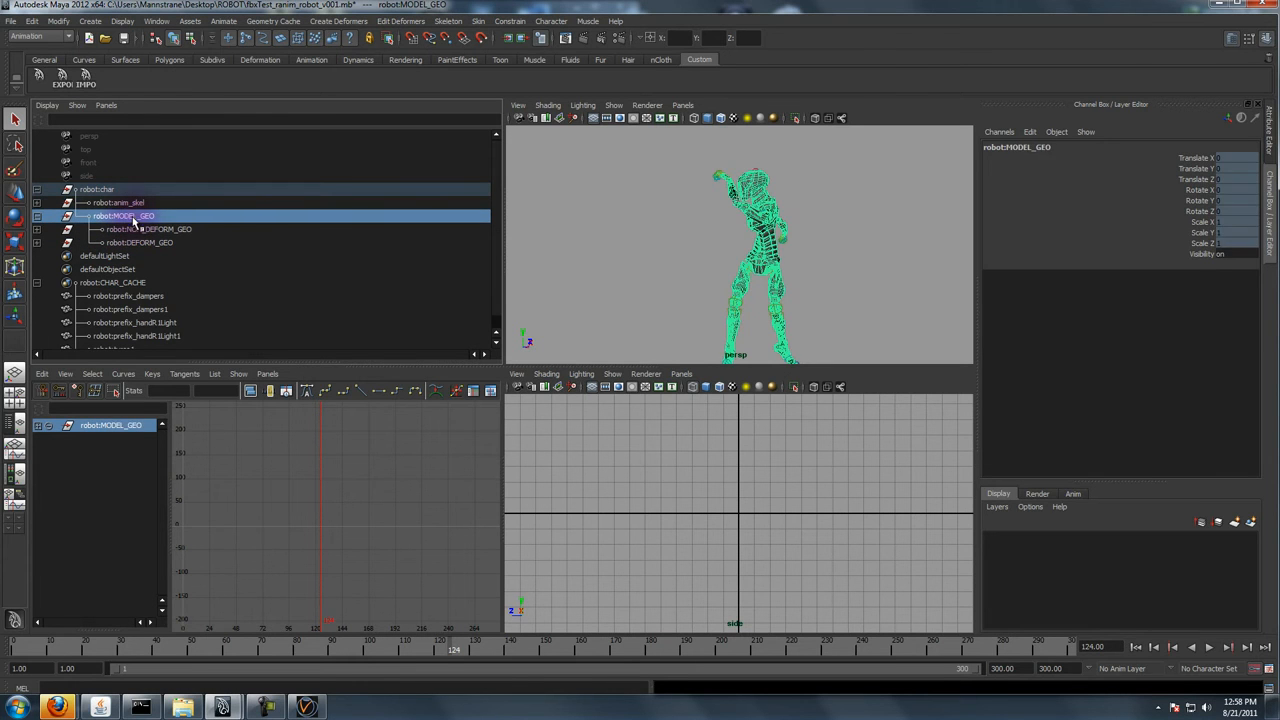
left_click(125, 203)
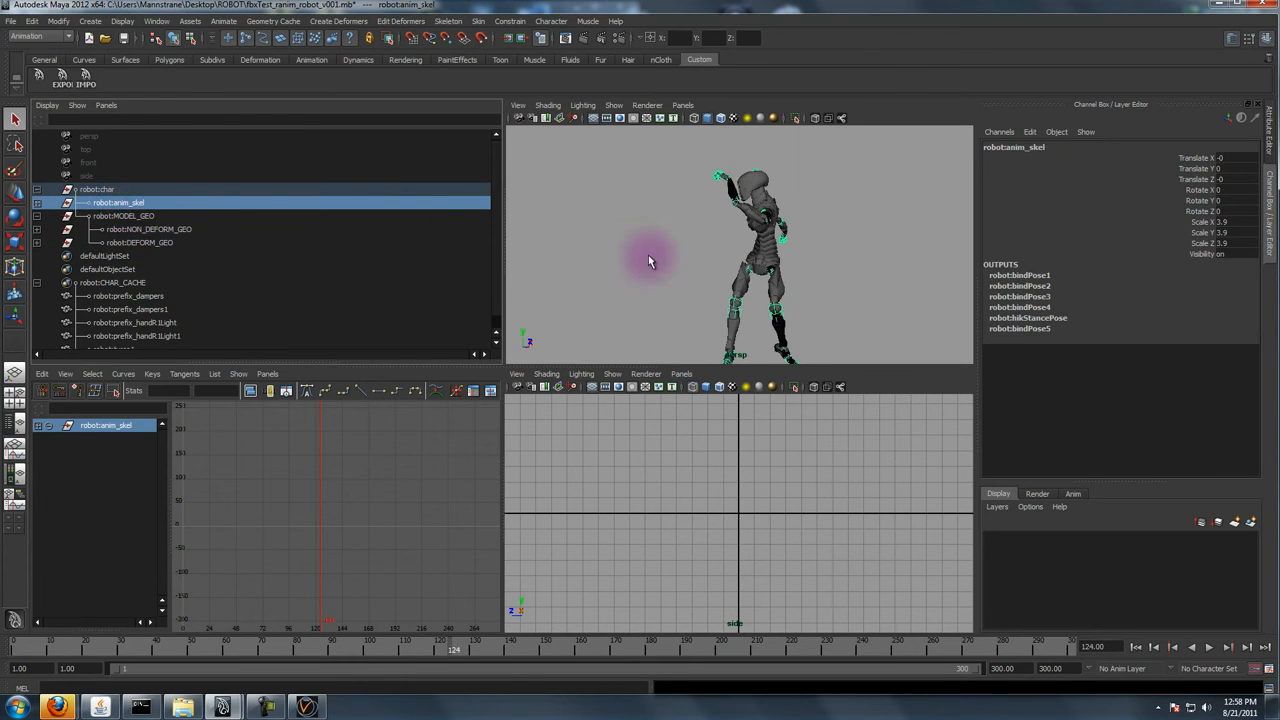
- Examine the robot's upper body close up with robot:MODEL_GEO, robot:anim_skel and robot:DEFORM_GEO highlighted in turn
right_click_drag(703, 223, 951, 294, "alt")
left_click_drag(951, 294, 600, 280, "alt")
left_click(136, 216)
left_click(131, 206)
key("space")
left_click_drag(543, 360, 428, 357, "alt")
key("space")
left_click(148, 243)
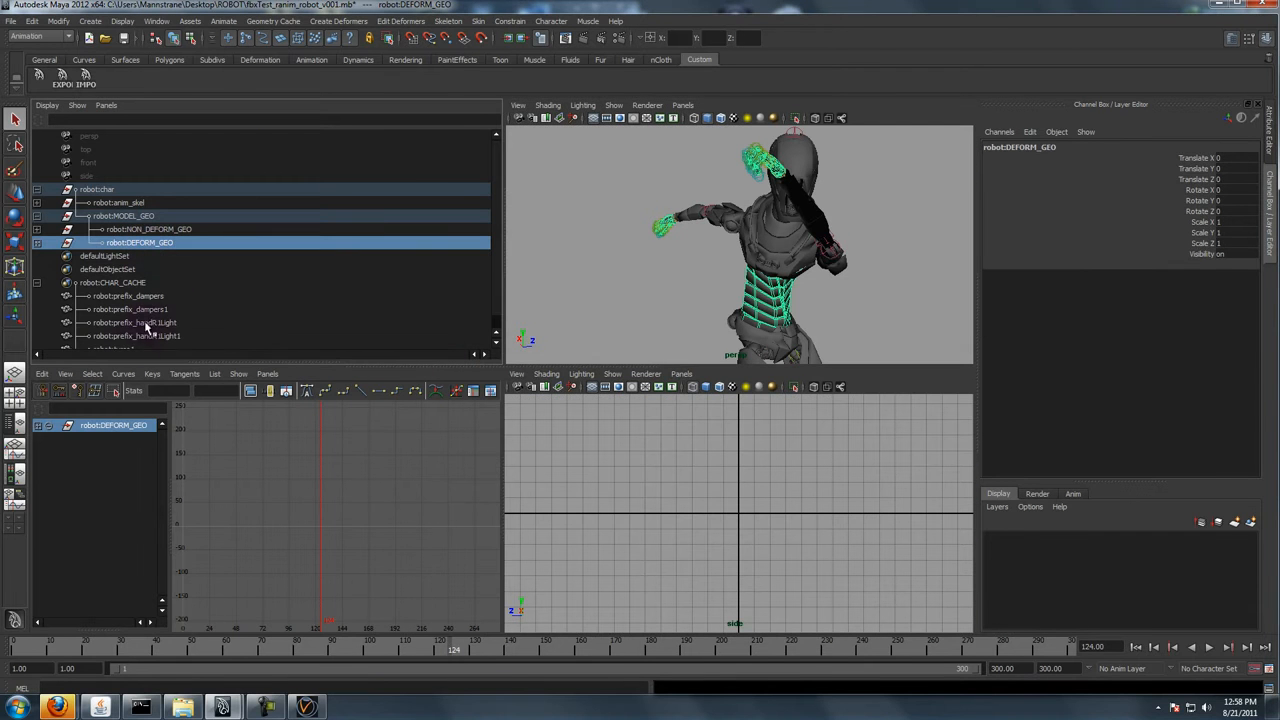
- Collapse robot:CHAR_CACHE and robot:MODEL_GEO, and check the animation curves of the skeleton joint robot:CenterSpine1
left_click(37, 284)
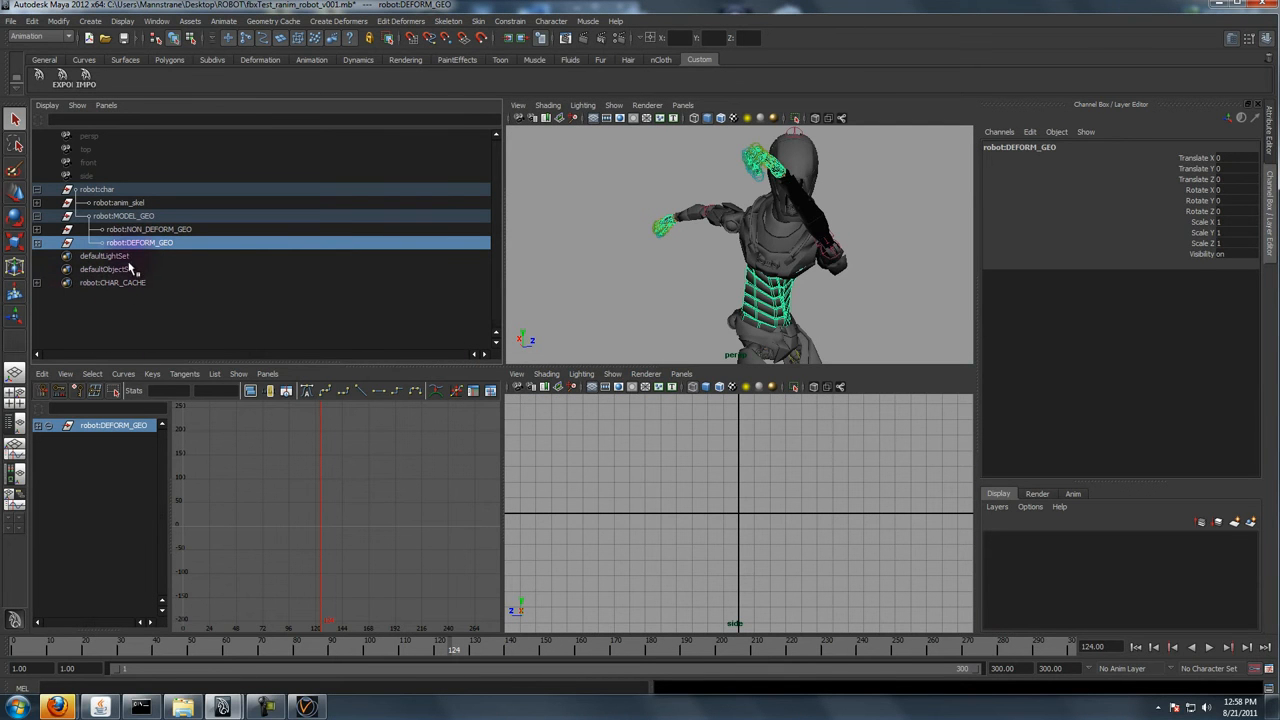
left_click(37, 216)
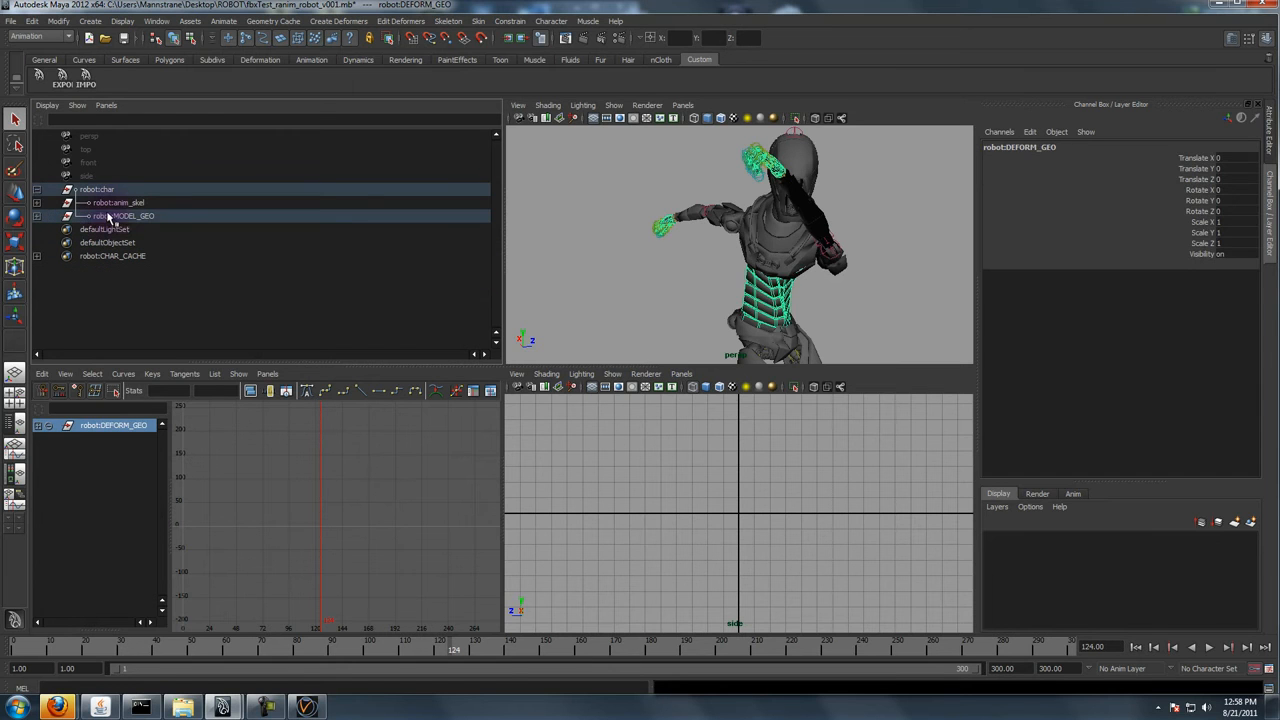
left_click(115, 203)
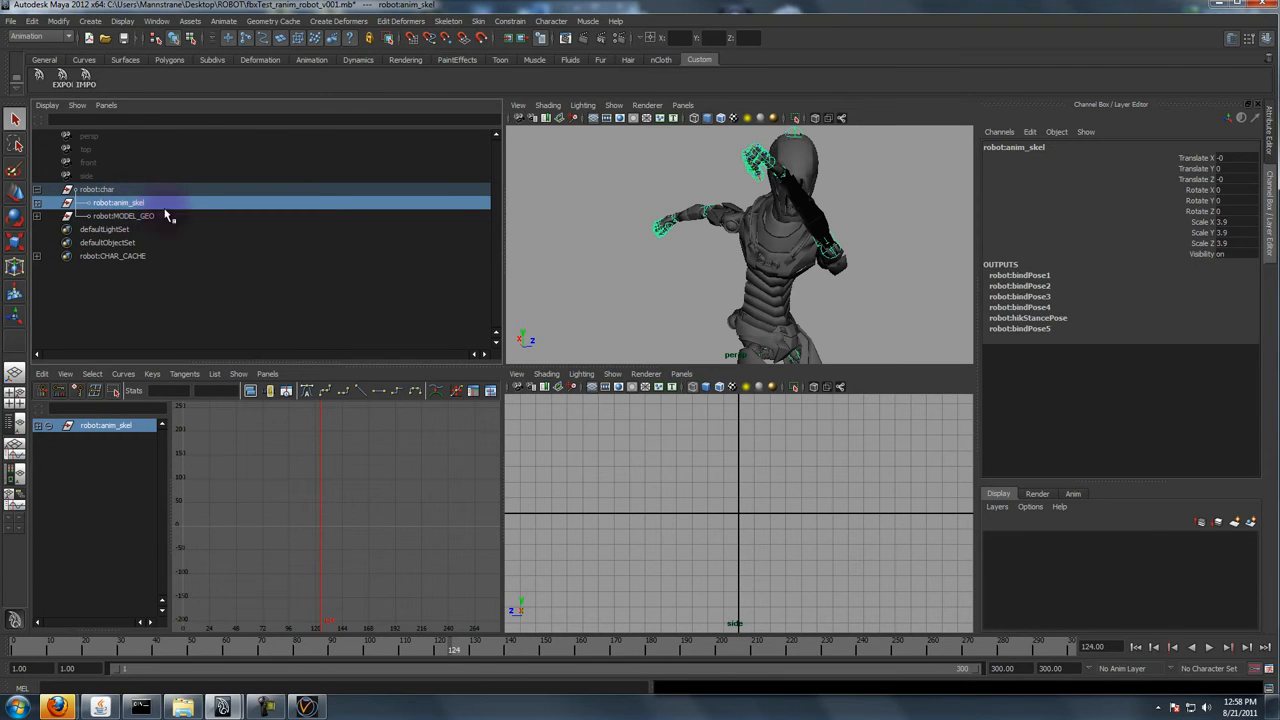
left_click(770, 255)
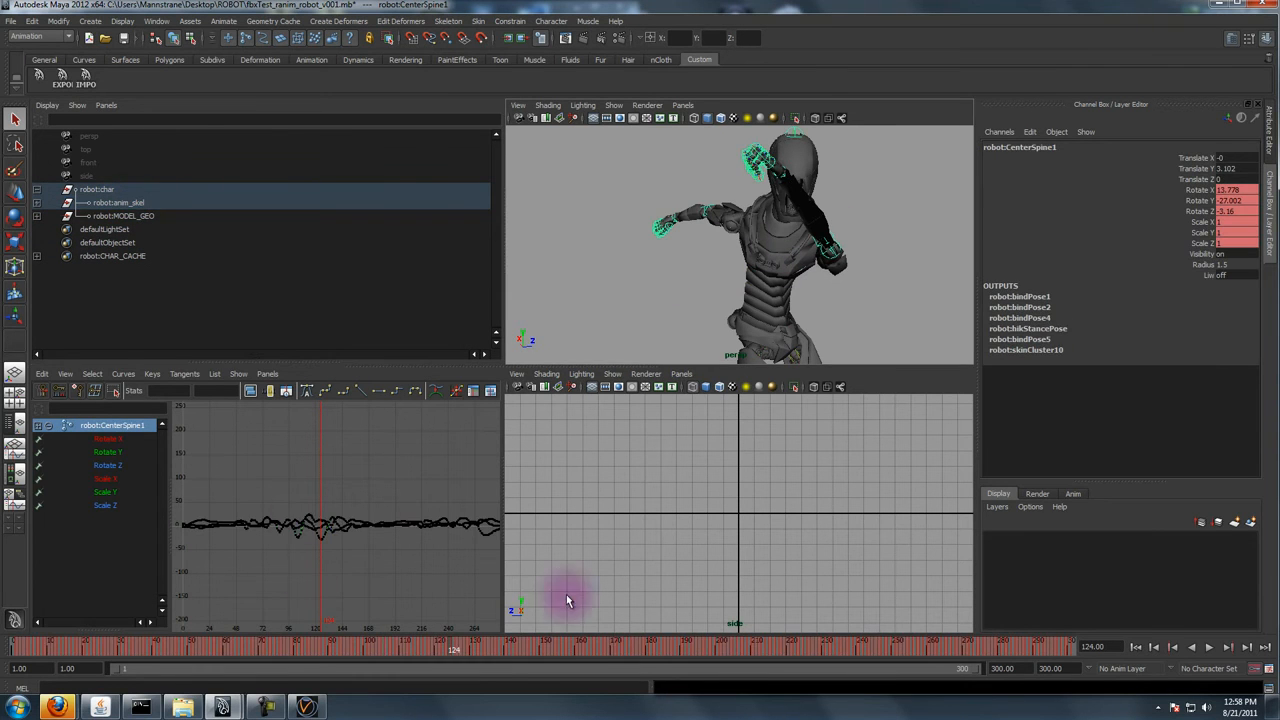
- Expand the robot:CHAR_CACHE set and select its meshes from robot:prefix_dampers to robot:turso1 to inspect them on the robot
left_click(125, 256)
left_click(37, 256)
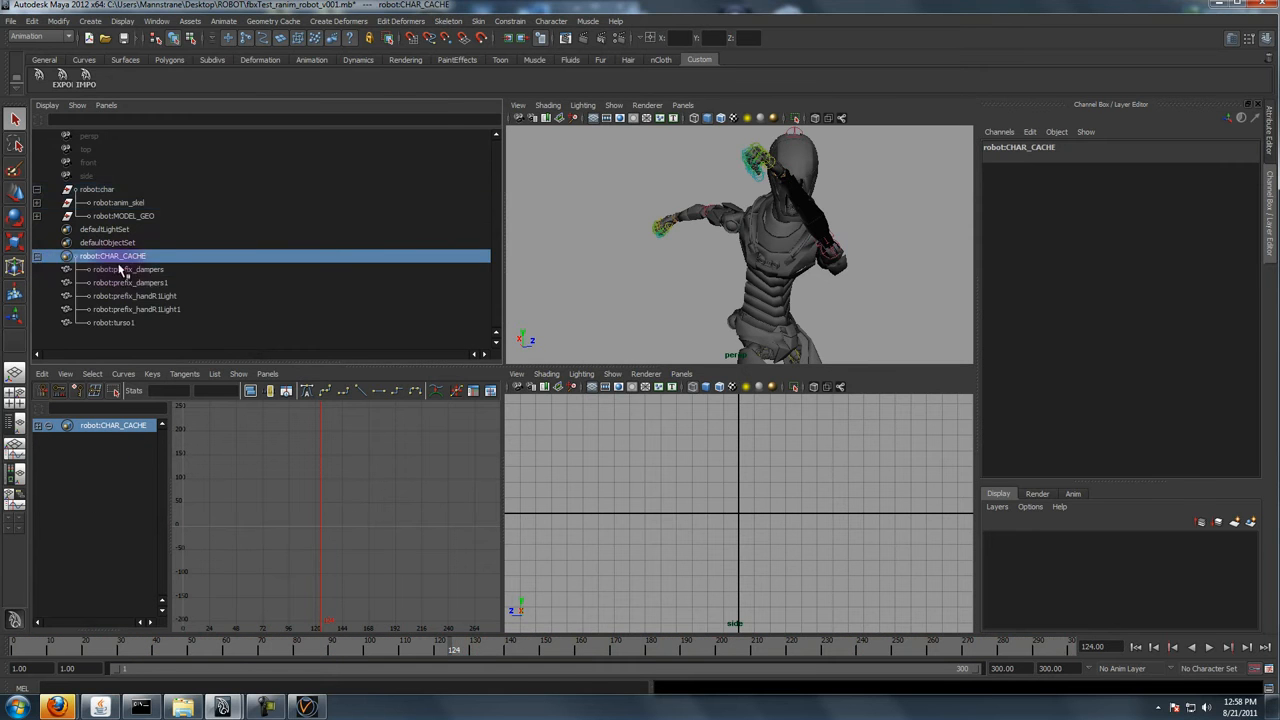
left_click(118, 269)
left_click(118, 322, "shift")
key("space")
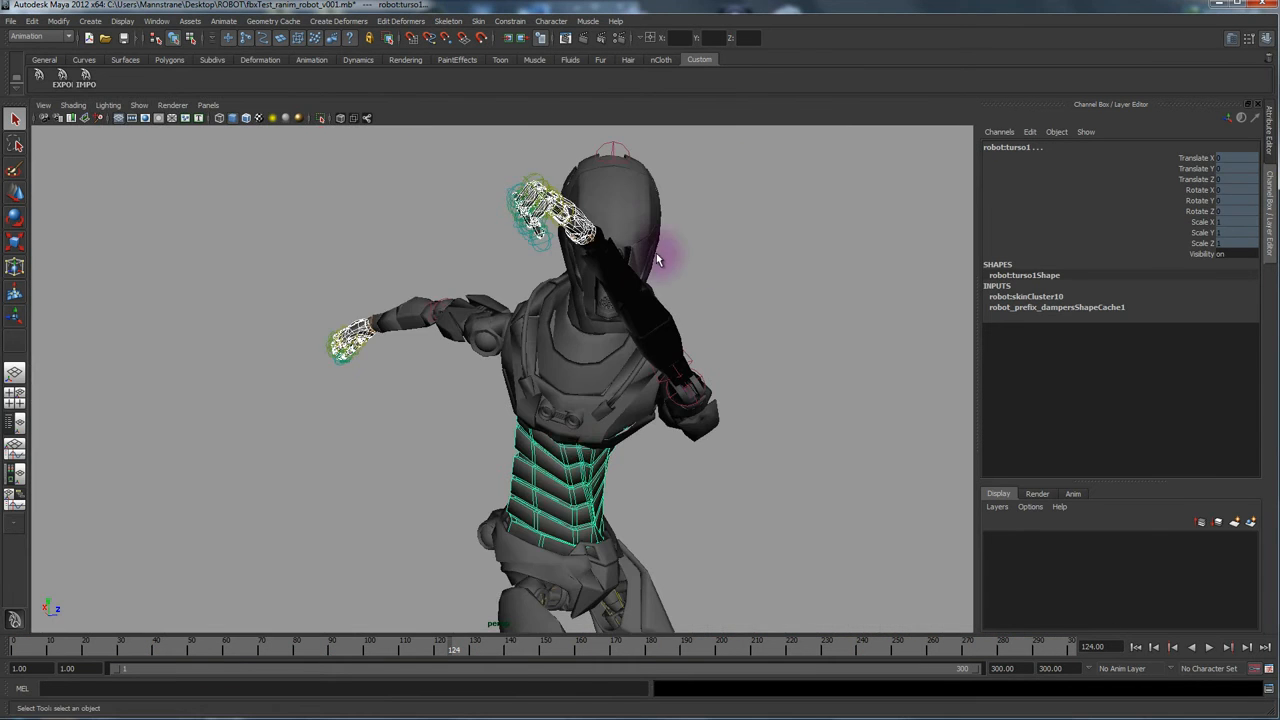
left_click_drag(660, 215, 571, 414, "alt")
key("space")
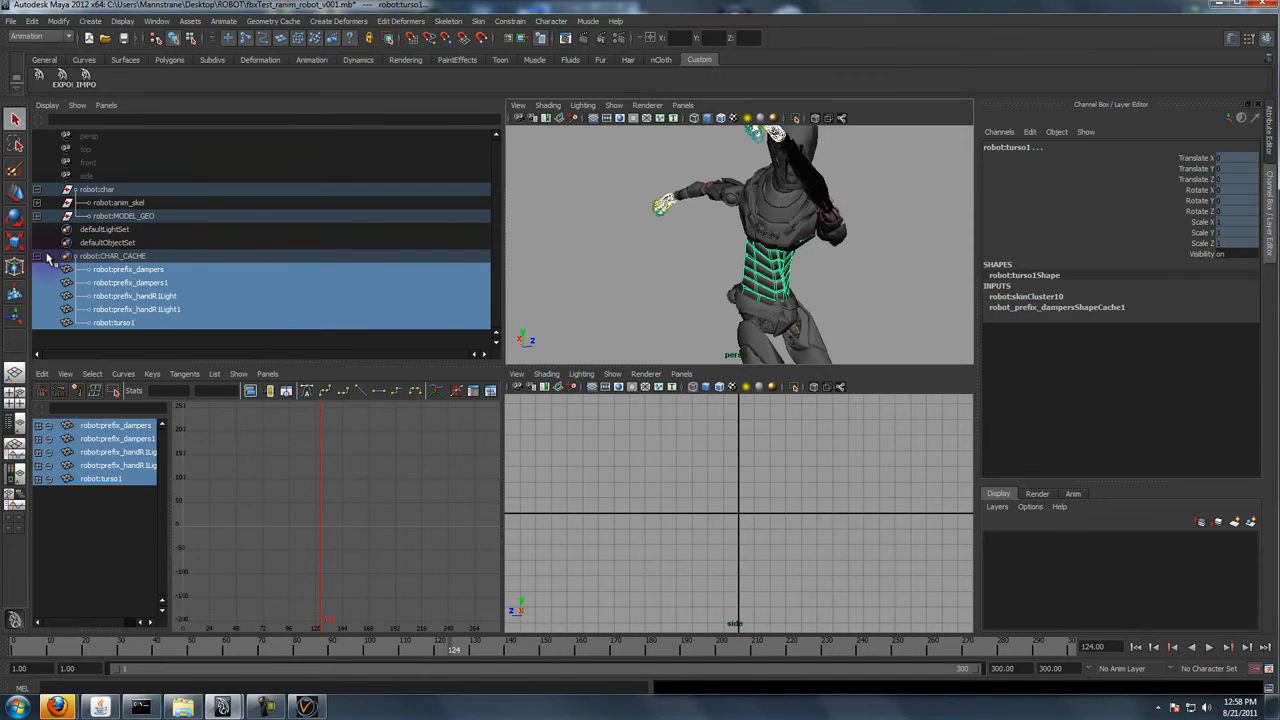
- Collapse robot:CHAR_CACHE and robot:char, and select both of them together
left_click(37, 256)
left_click(37, 189)
left_click(100, 189)
left_click(112, 229, "ctrl")
- Start exporting the selection with FBX export as the file type and robot_anim_v001 as the file name
left_click(12, 20)
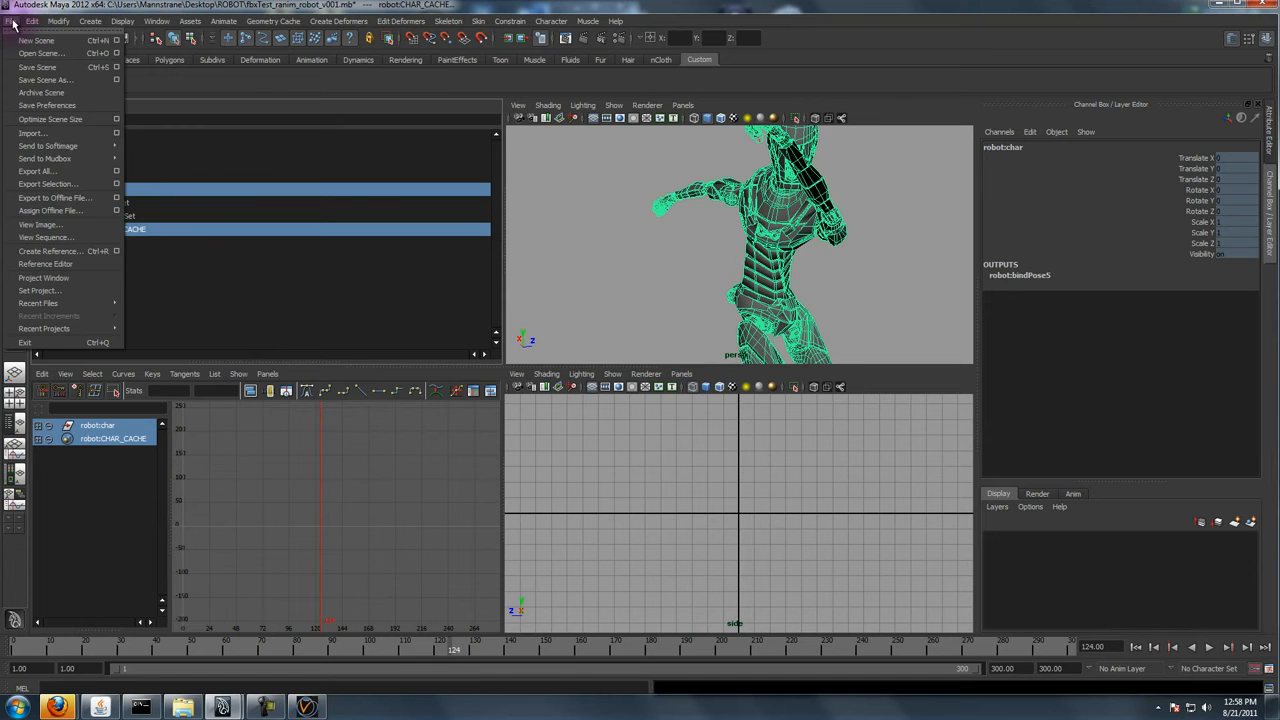
left_click(116, 184)
left_click(423, 142)
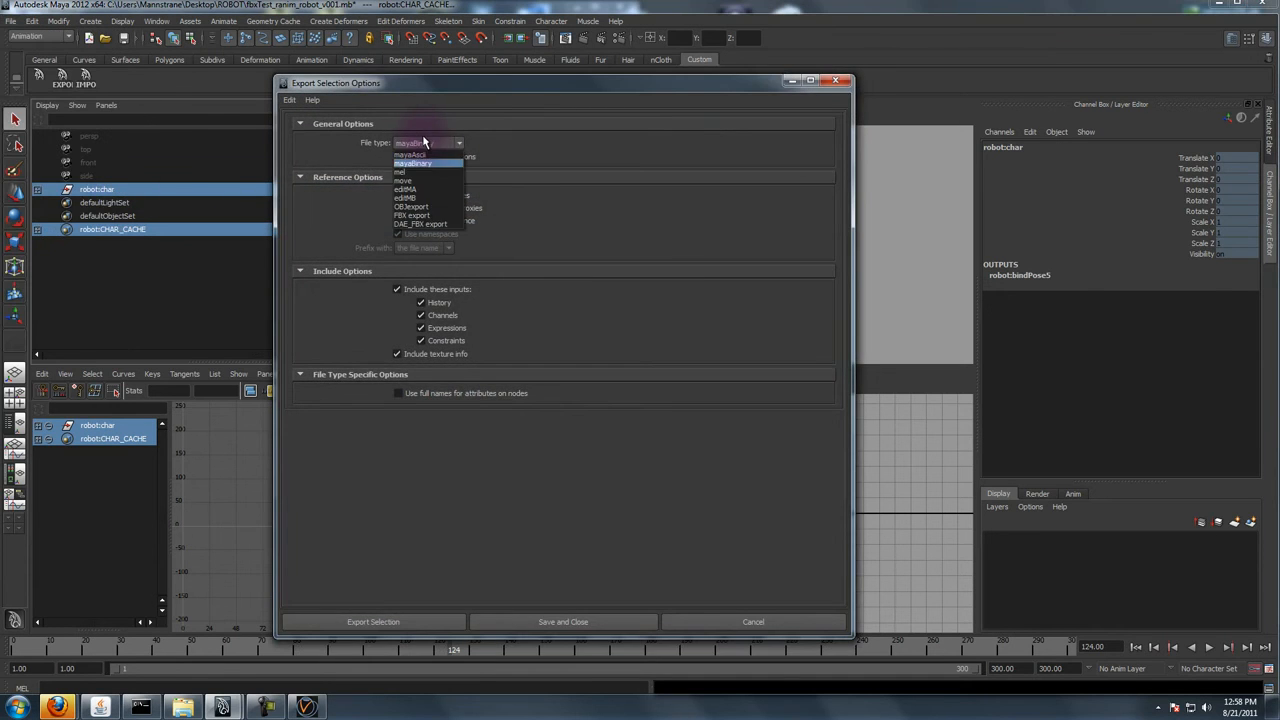
left_click(428, 216)
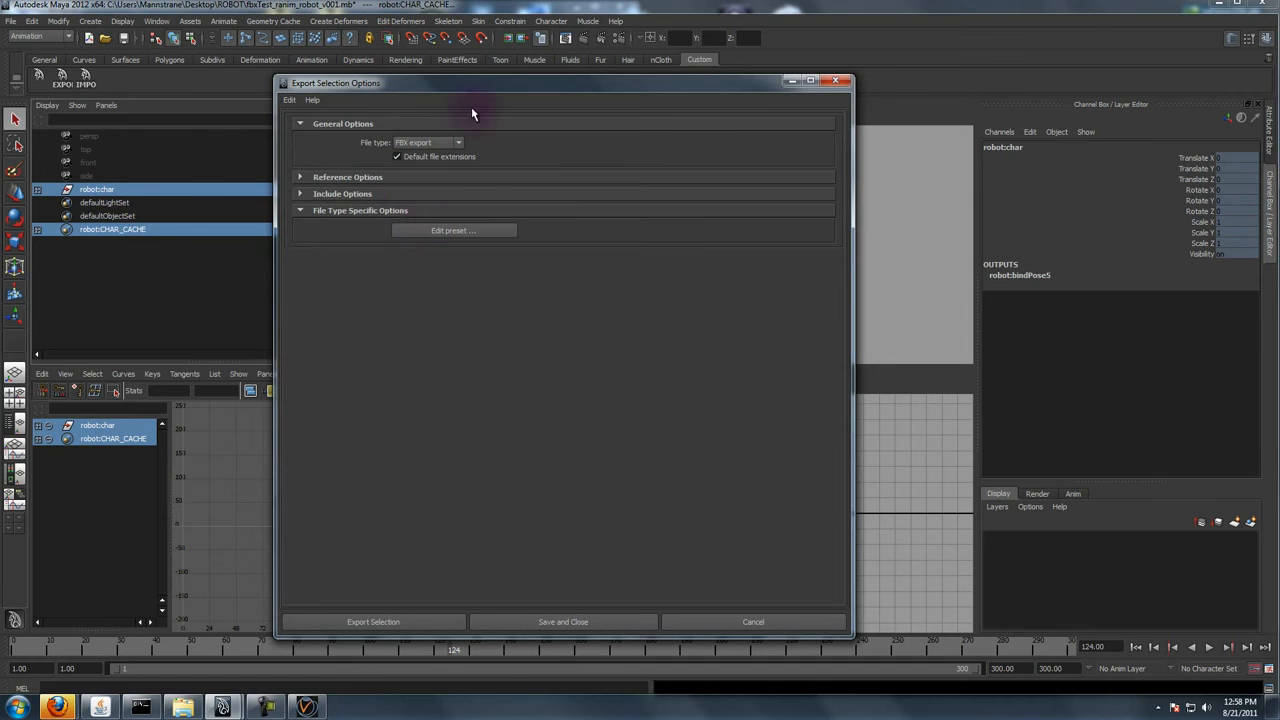
left_click(356, 177)
left_click(327, 271)
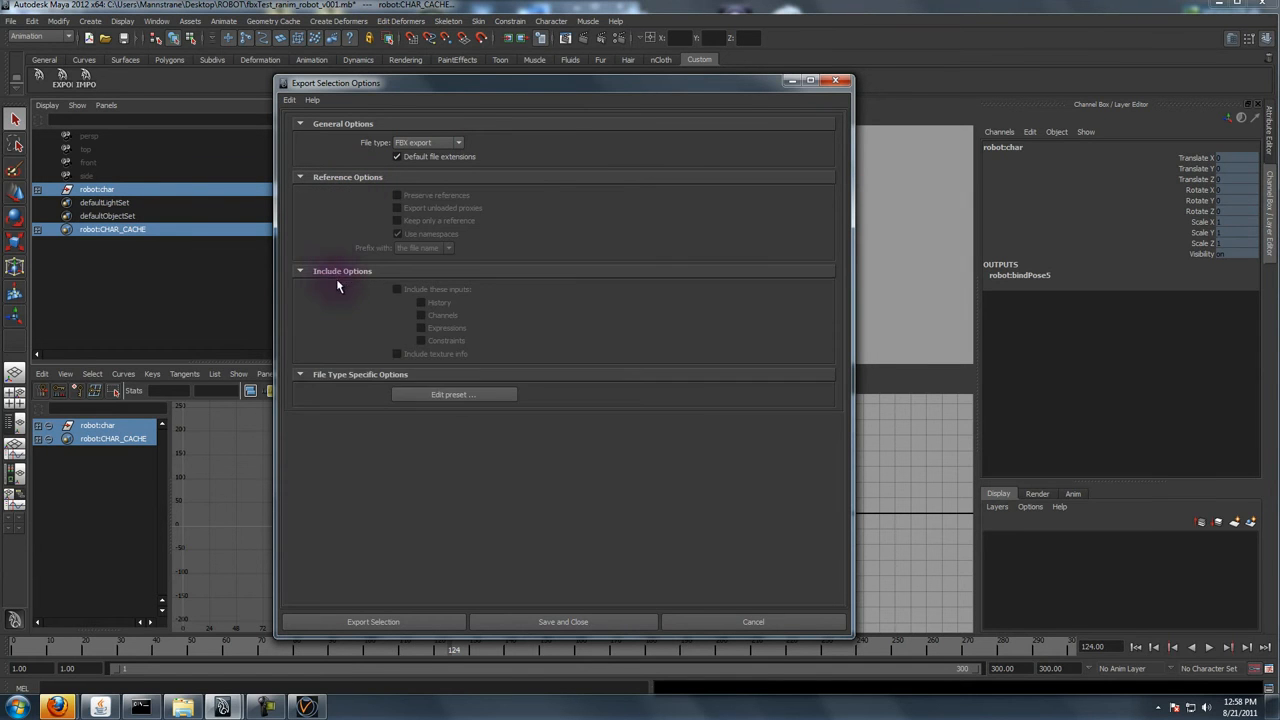
left_click(325, 374)
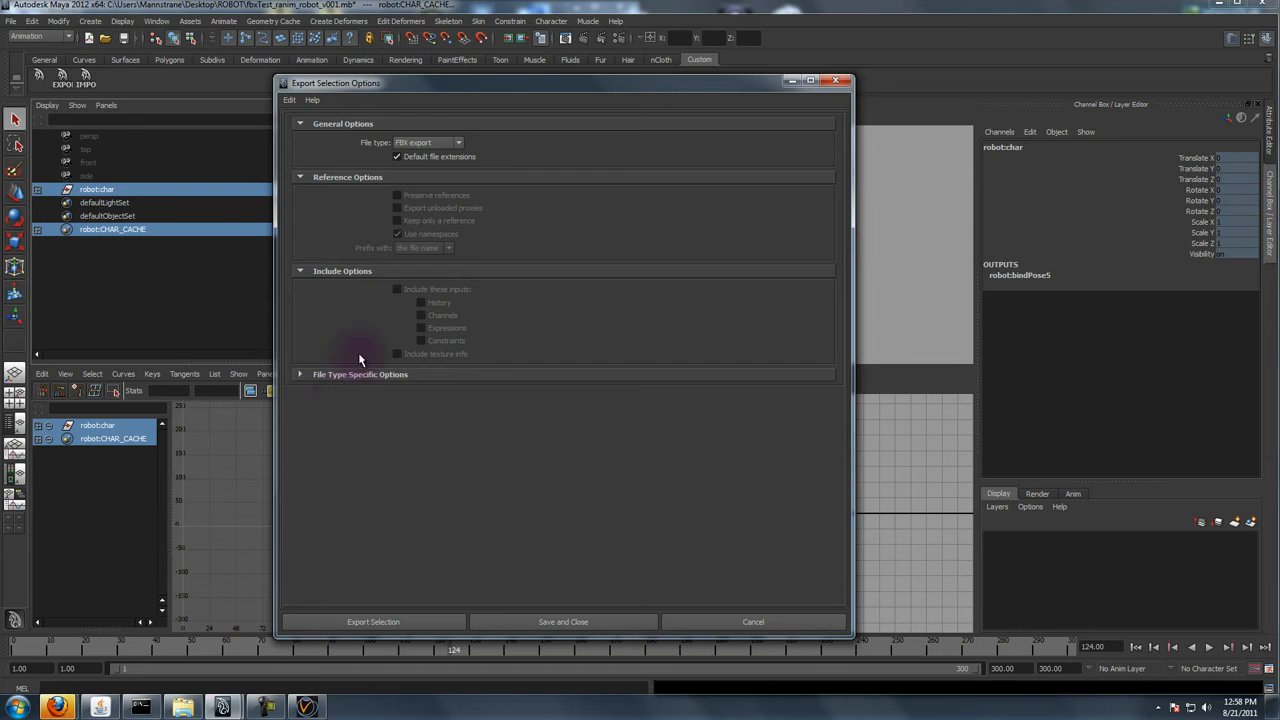
left_click(361, 622)
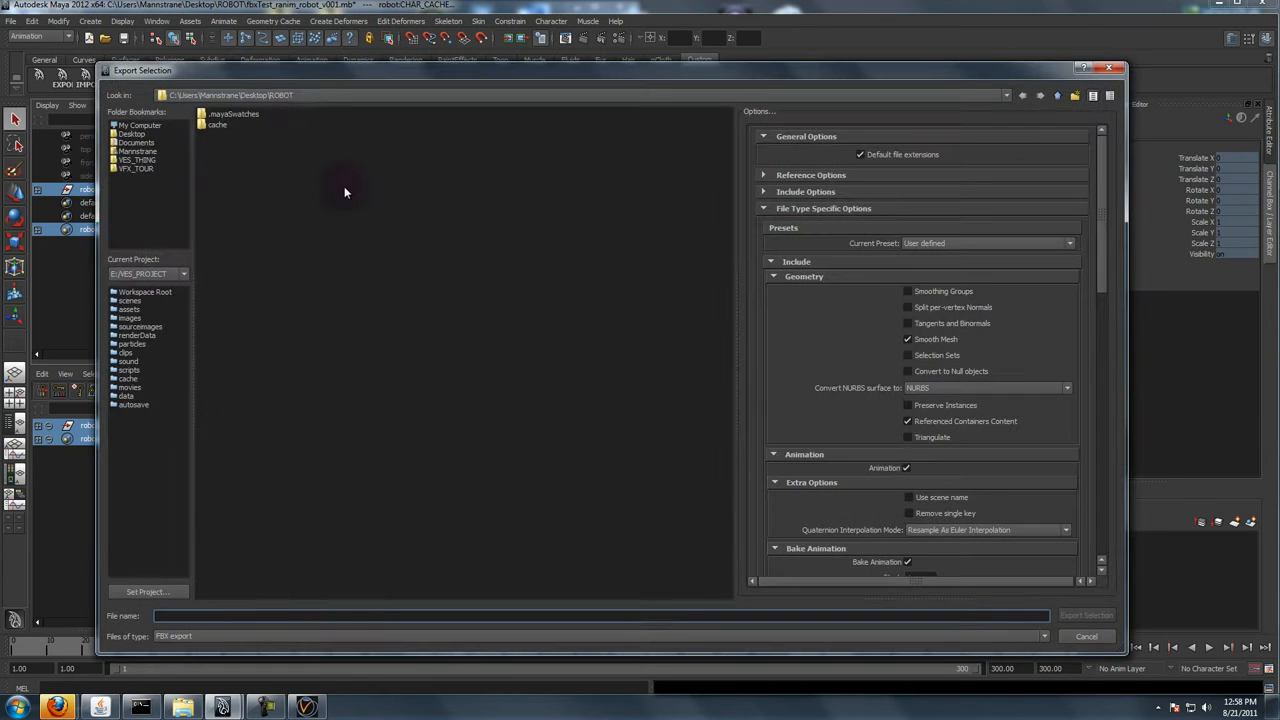
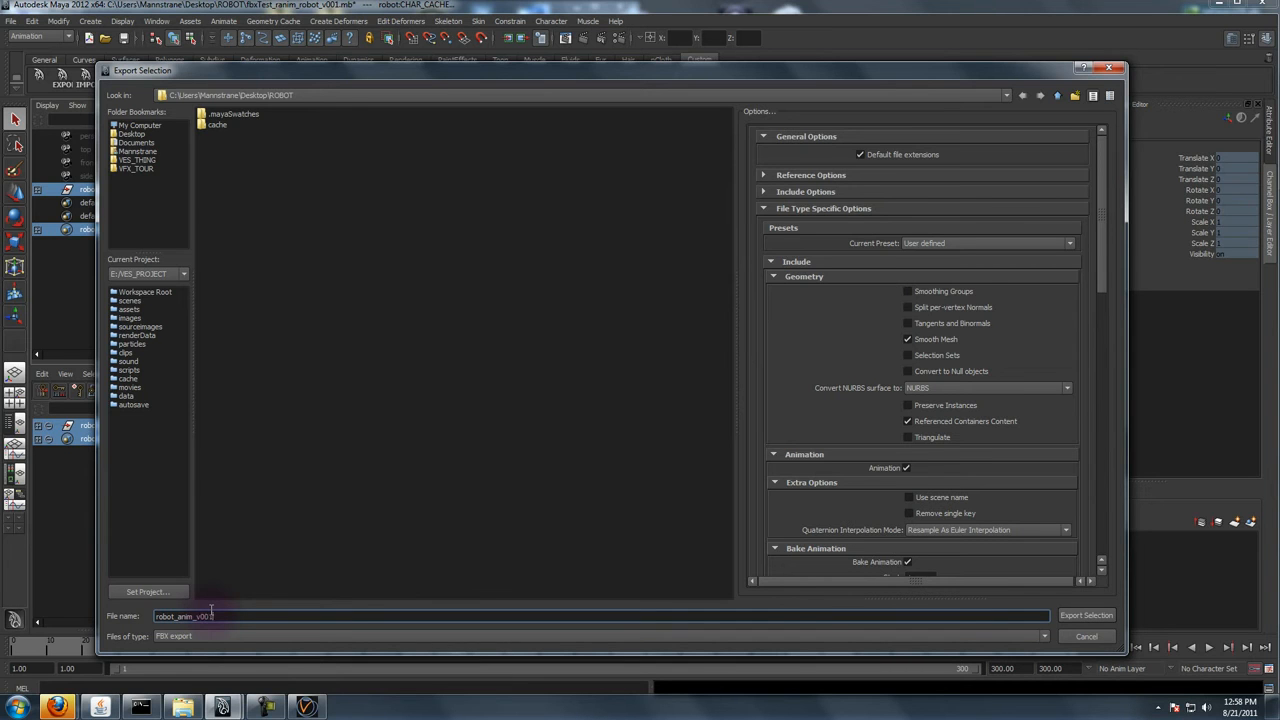
- Review the FBX bake and deformation options, enable Geometry Cache File(s) and choose robot:CHAR_CACHE as the cache set
mouse_move(1102, 232)
left_mouse_down()
mouse_move(1100, 247)
mouse_move(1097, 227)
left_mouse_up()
left_click_drag(1102, 268, 1102, 308)
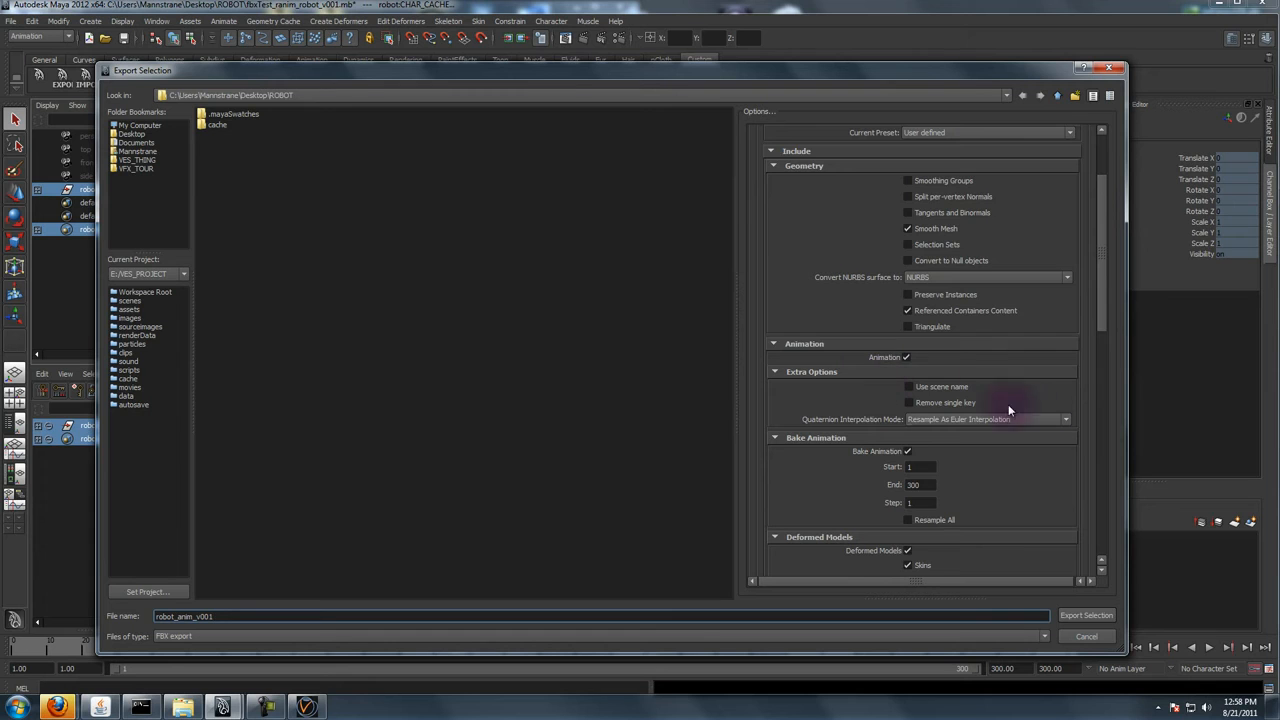
scroll(1100, 345, "down", 2)
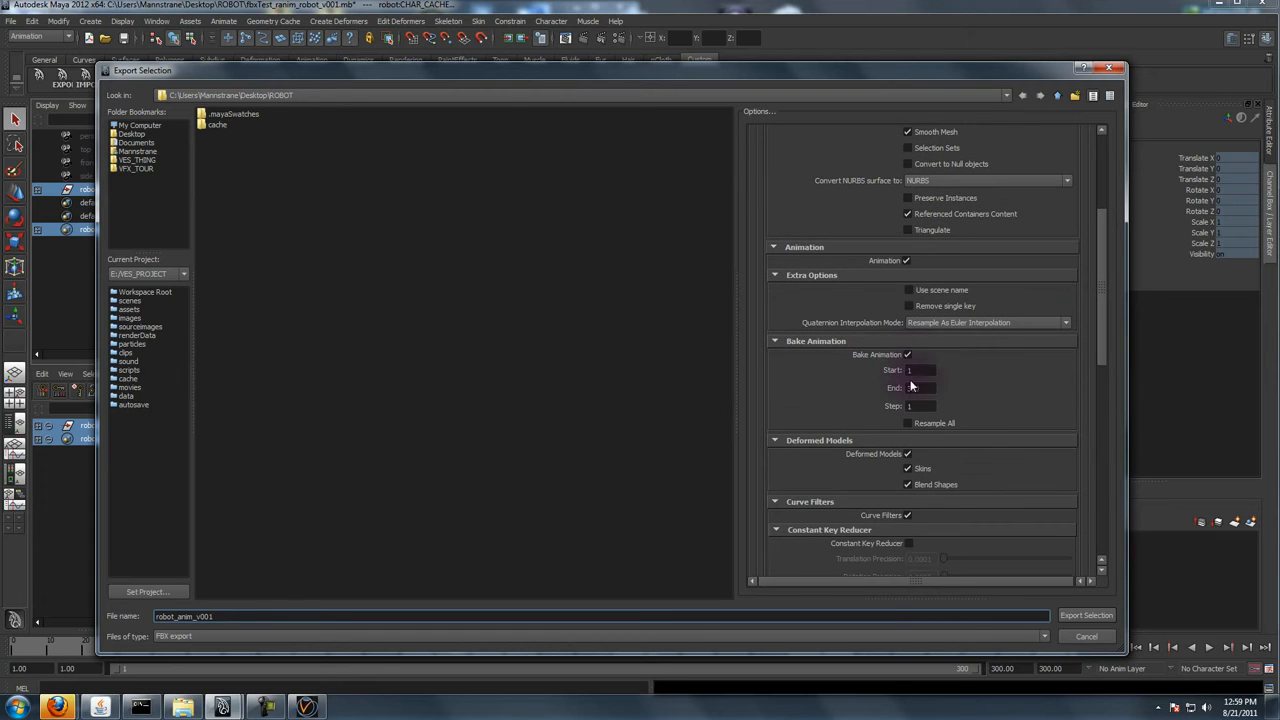
scroll(1097, 320, "down", 2)
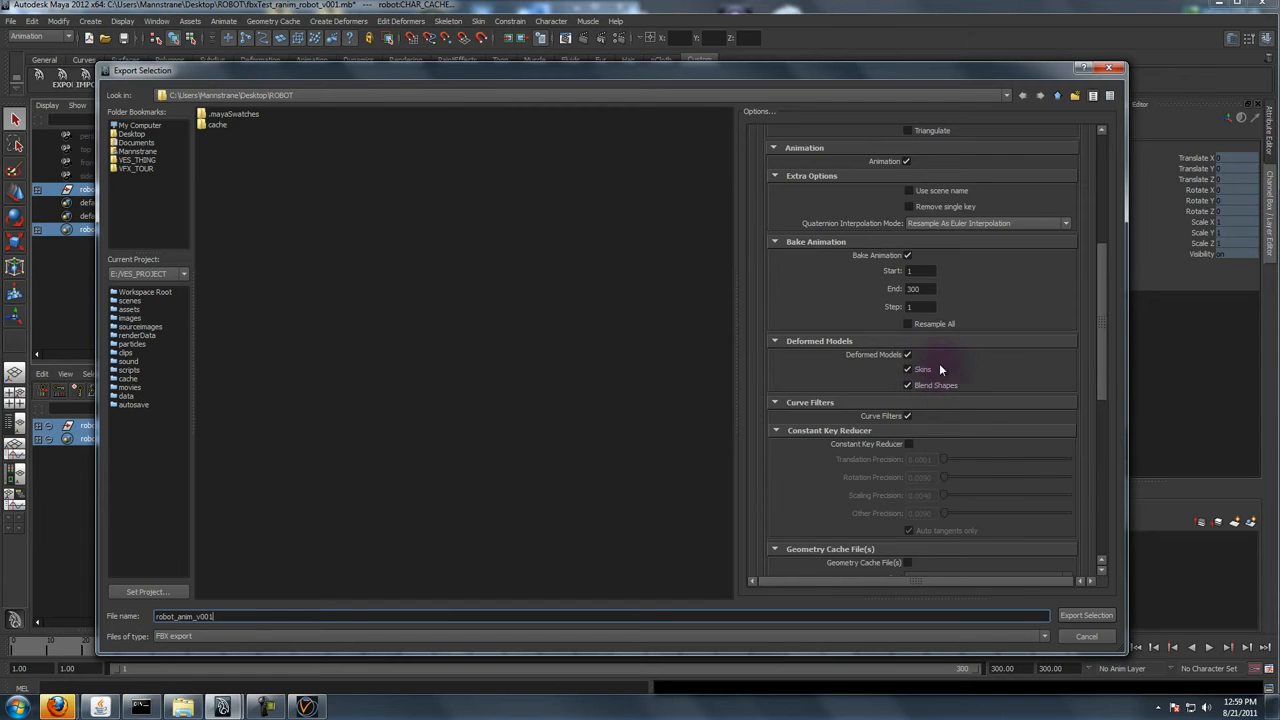
left_click_drag(1096, 388, 1107, 443)
left_click(906, 401)
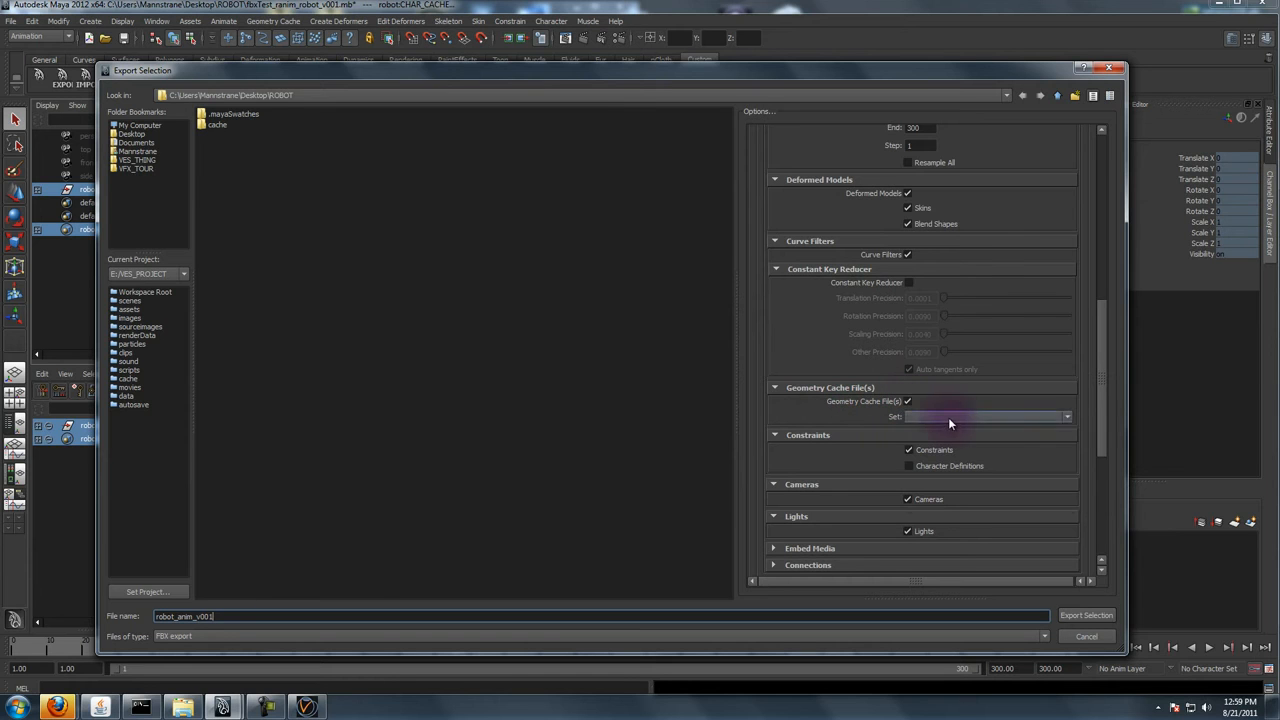
left_click(948, 417)
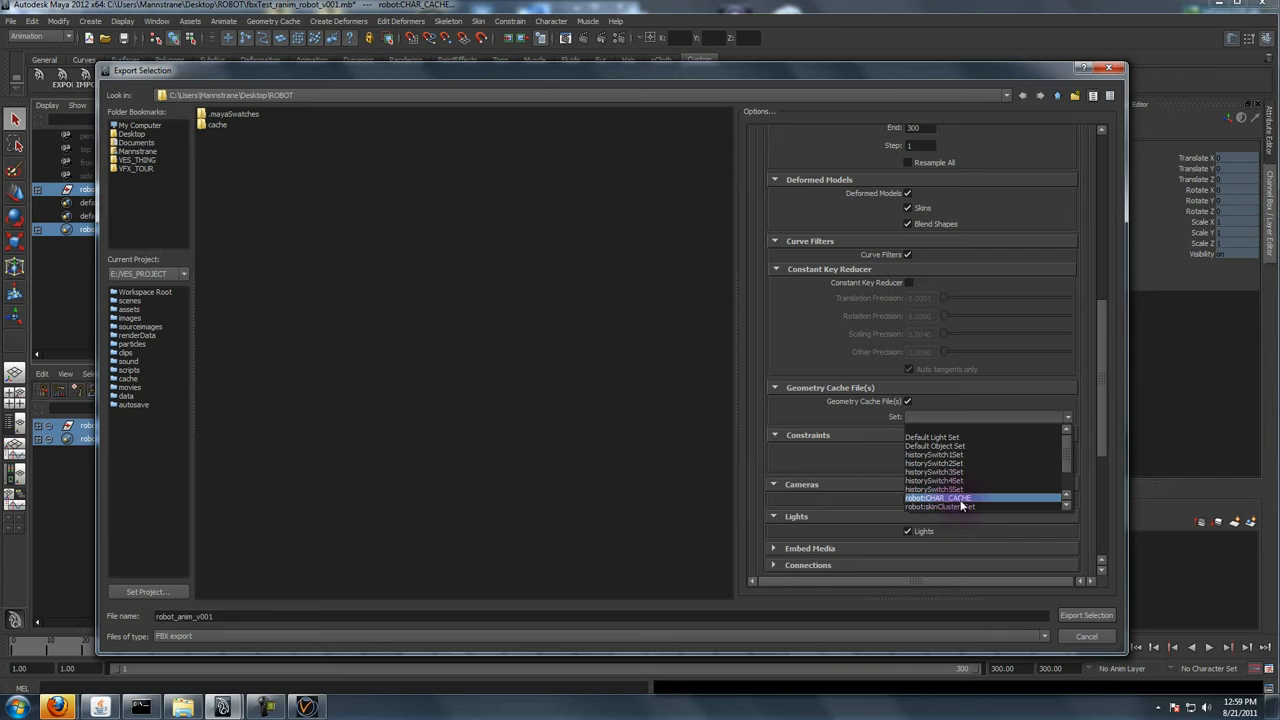
left_click(961, 498)
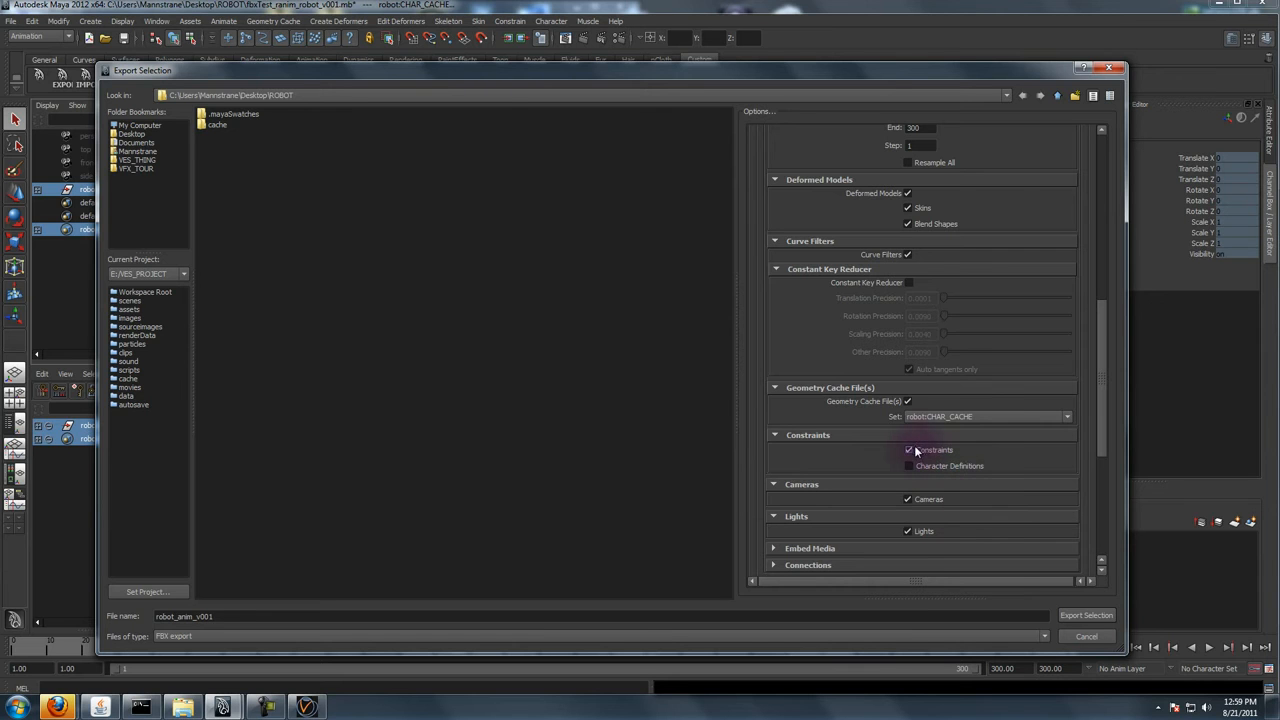
- Review the remaining FBX options, export the selection as robot_anim_v001, and dismiss the export warnings
left_click_drag(1103, 441, 1101, 537)
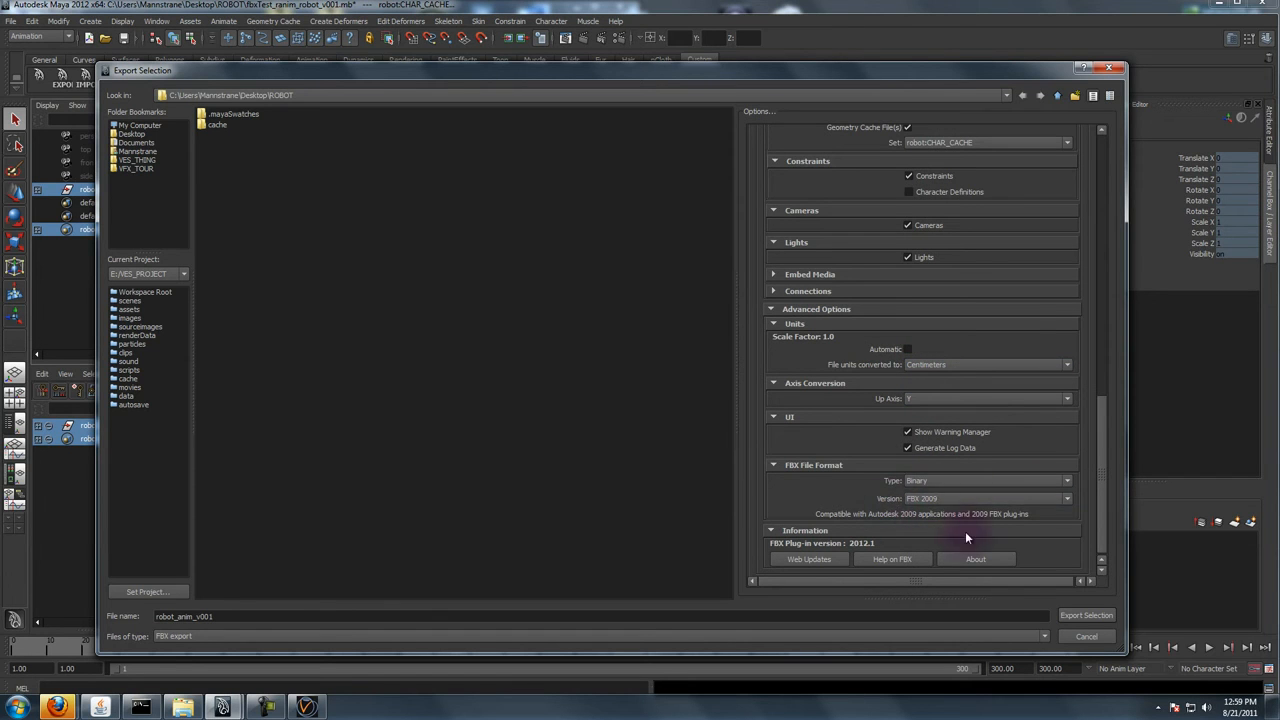
scroll(1104, 520, "down", 1)
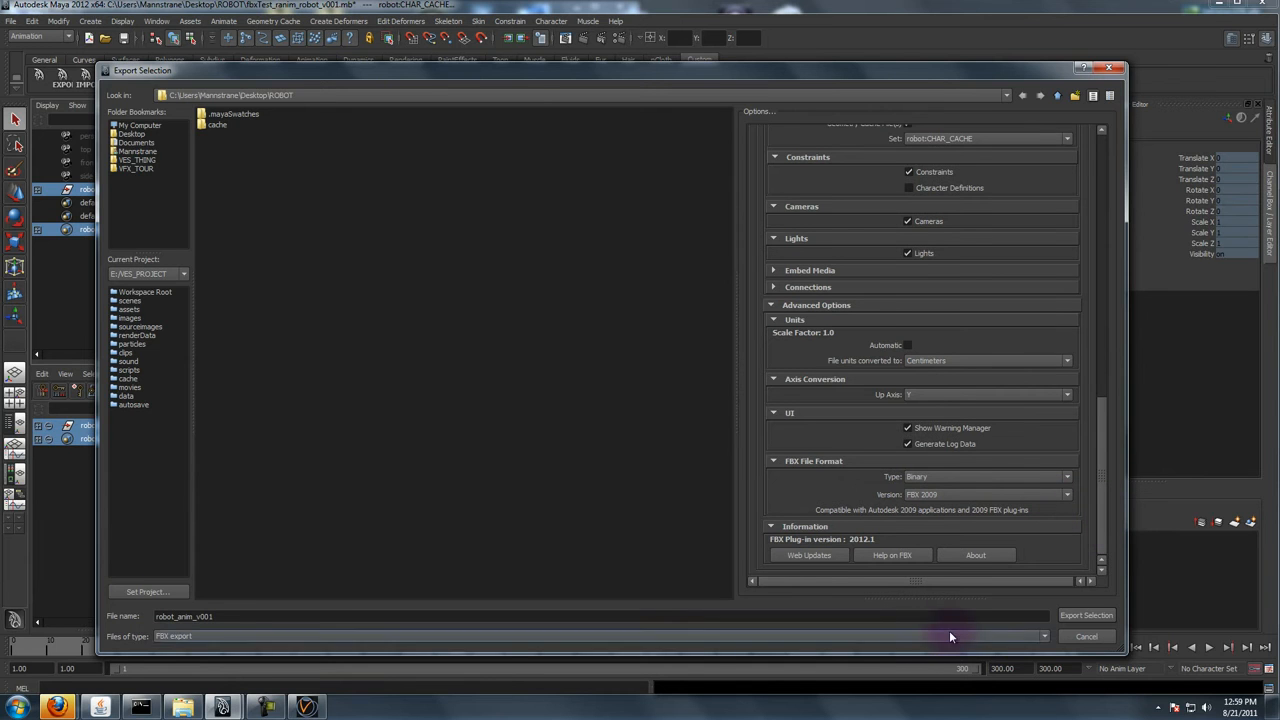
left_click(1087, 616)
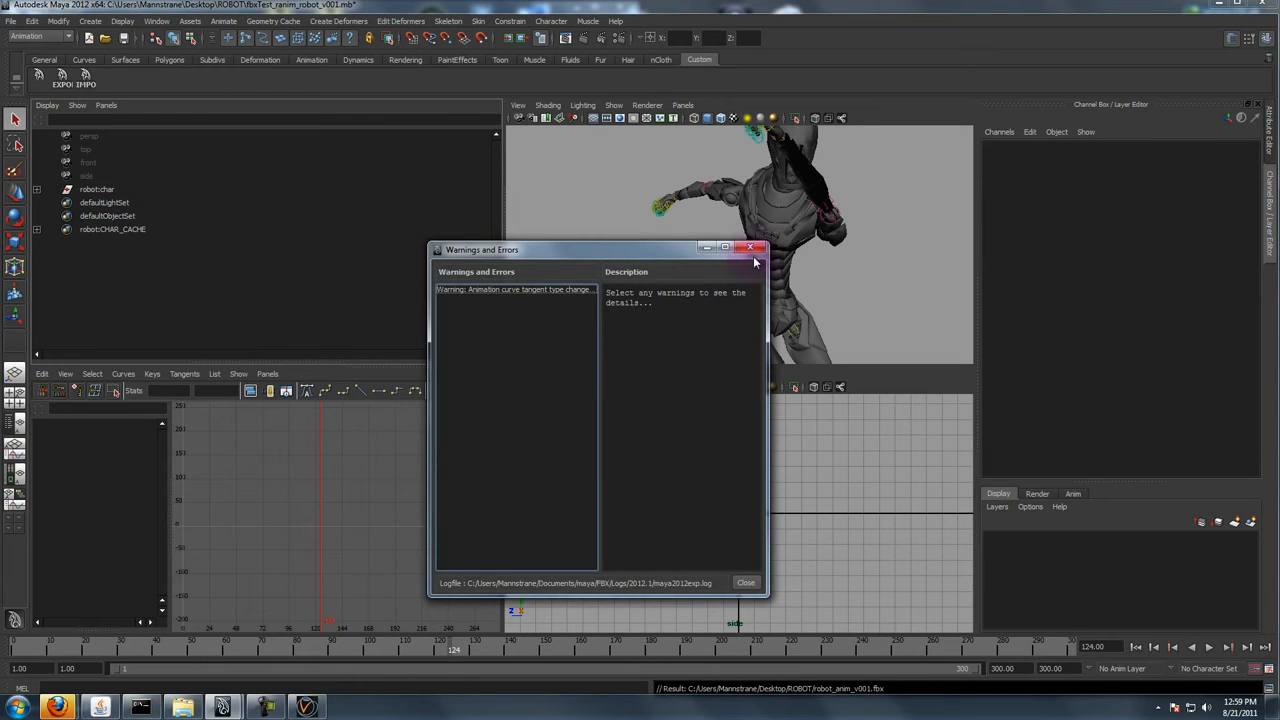
left_click(757, 246)
right_click_drag(738, 196, 715, 265, "alt")
left_click_drag(715, 265, 863, 271, "alt")
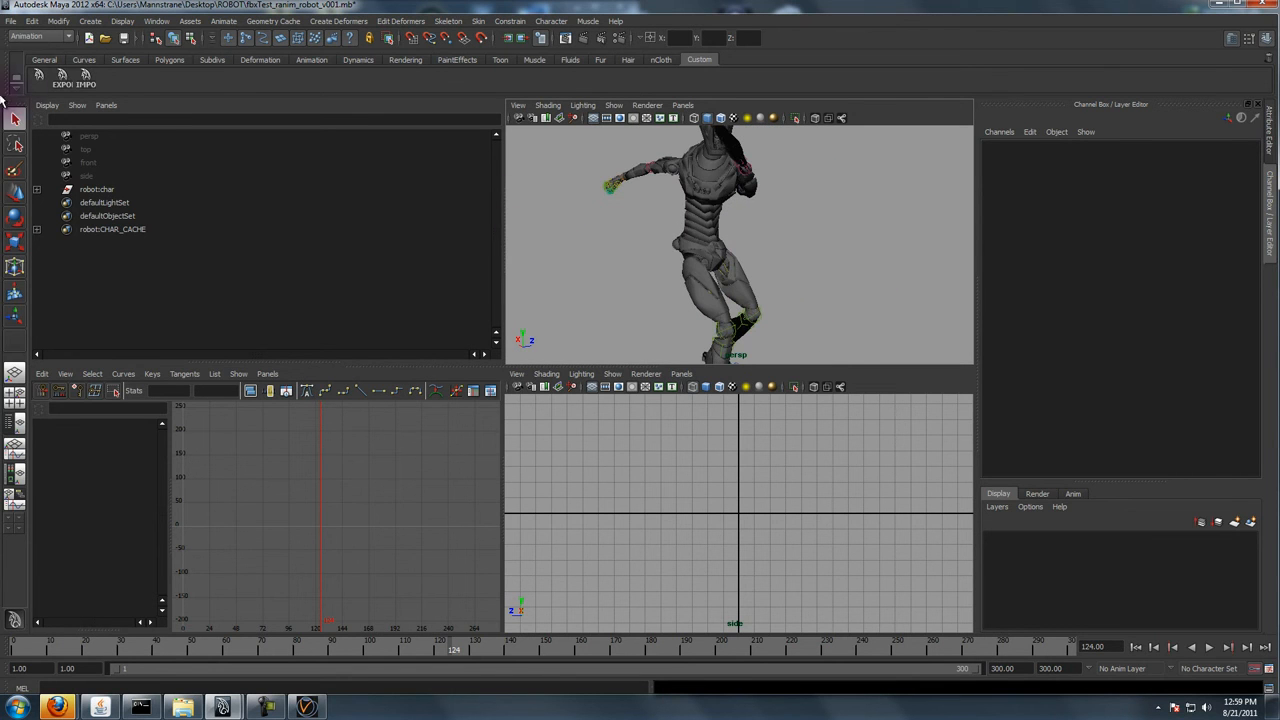
- Start a new empty scene without saving the changes to the current one
left_click(12, 21)
left_click(45, 37)
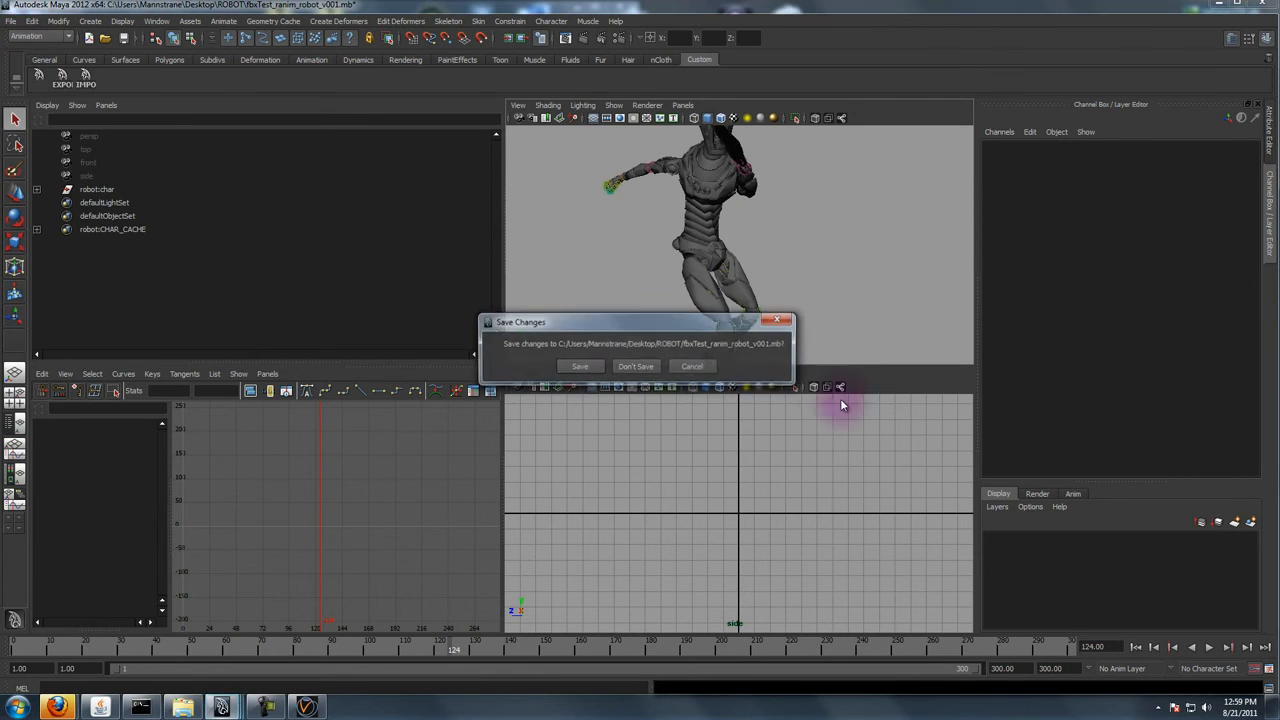
left_click(637, 367)
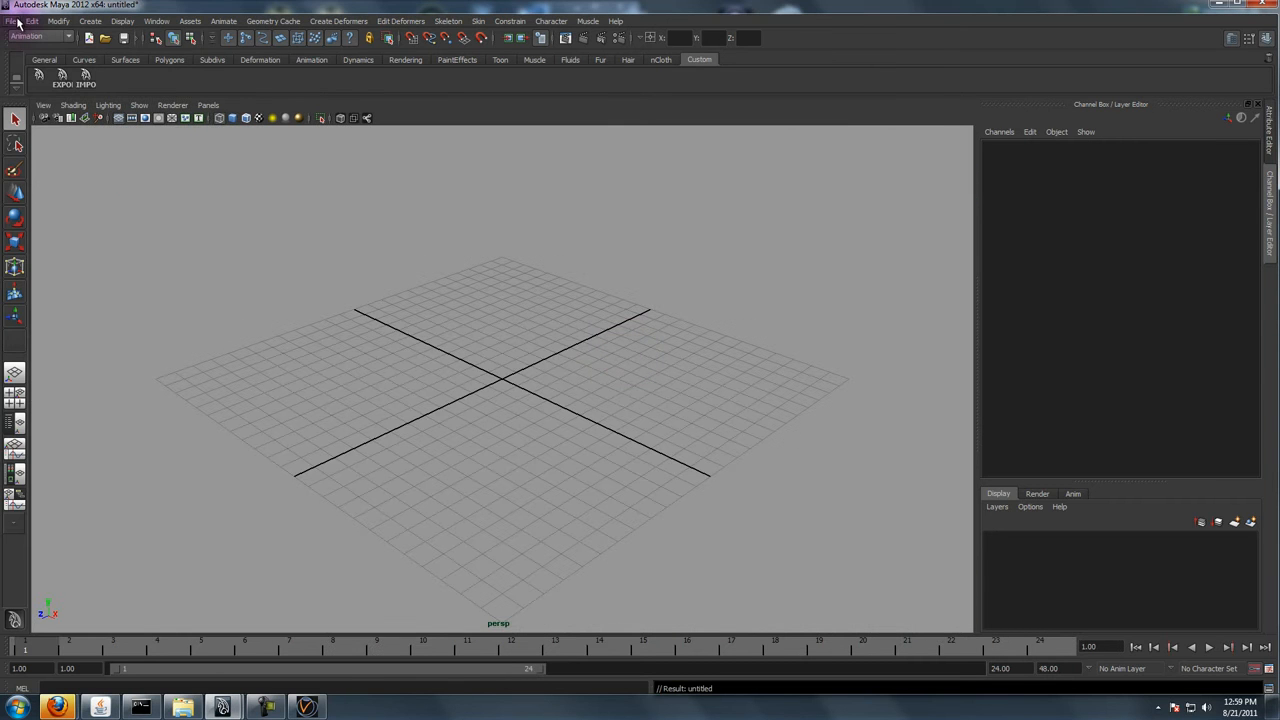
- Import robot_anim_v001.fbx into the empty scene and frame all of the imported objects
left_click(15, 22)
left_click(51, 129)
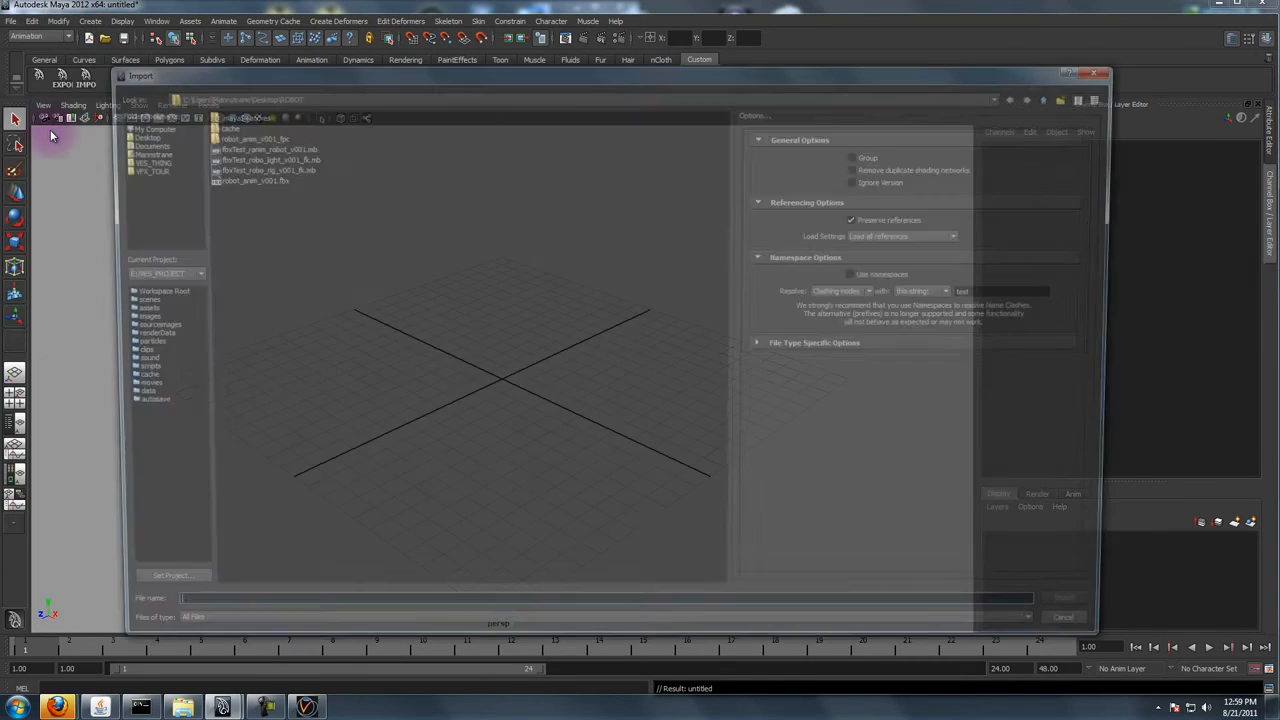
left_click(238, 178)
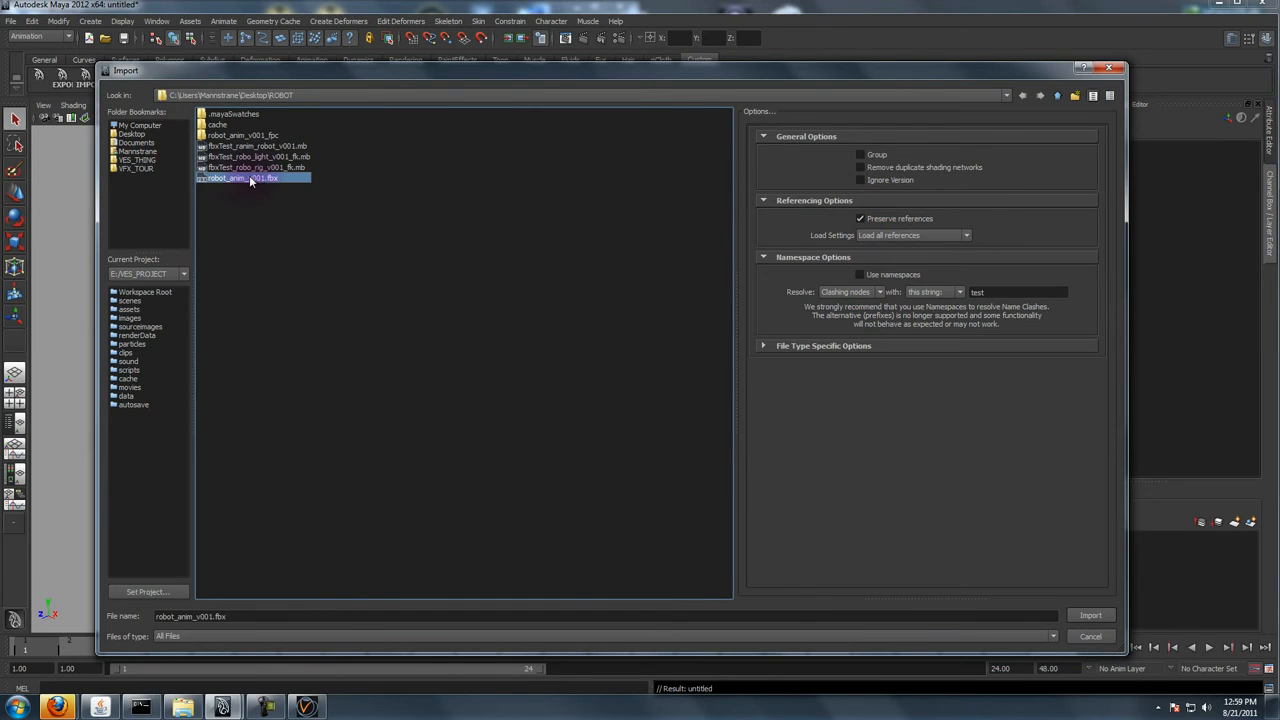
double_click(235, 179)
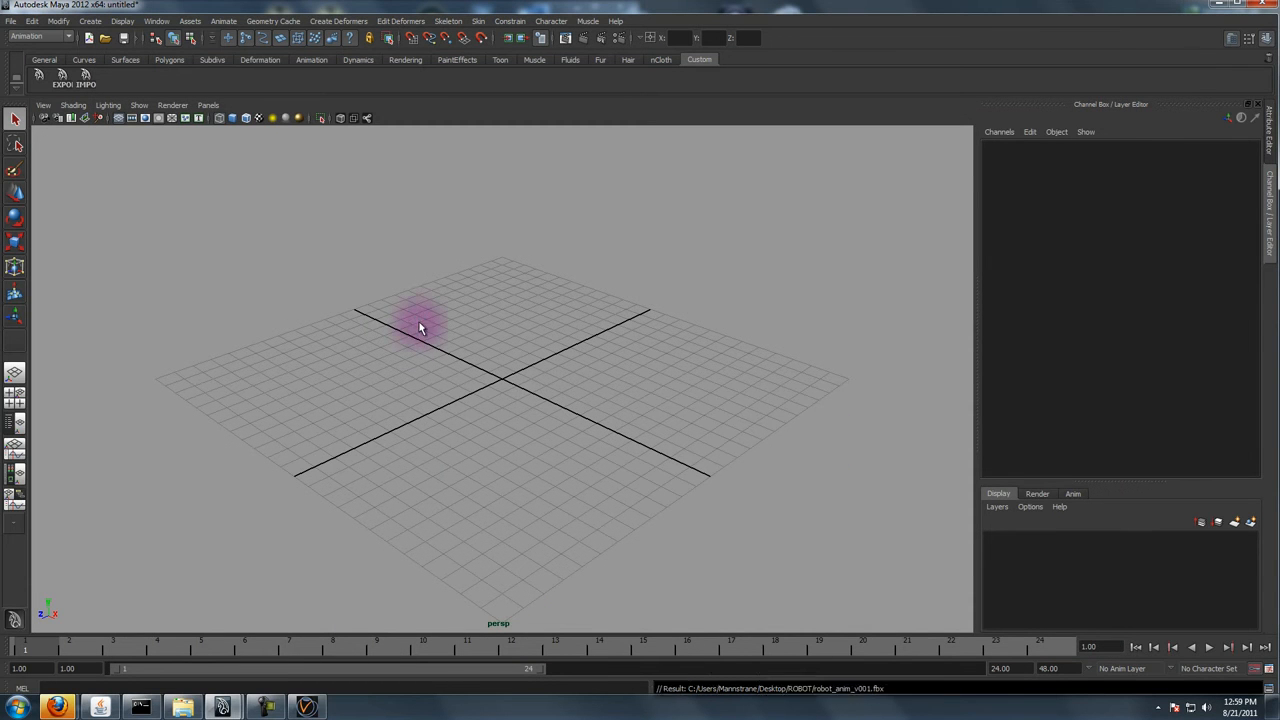
key("a")
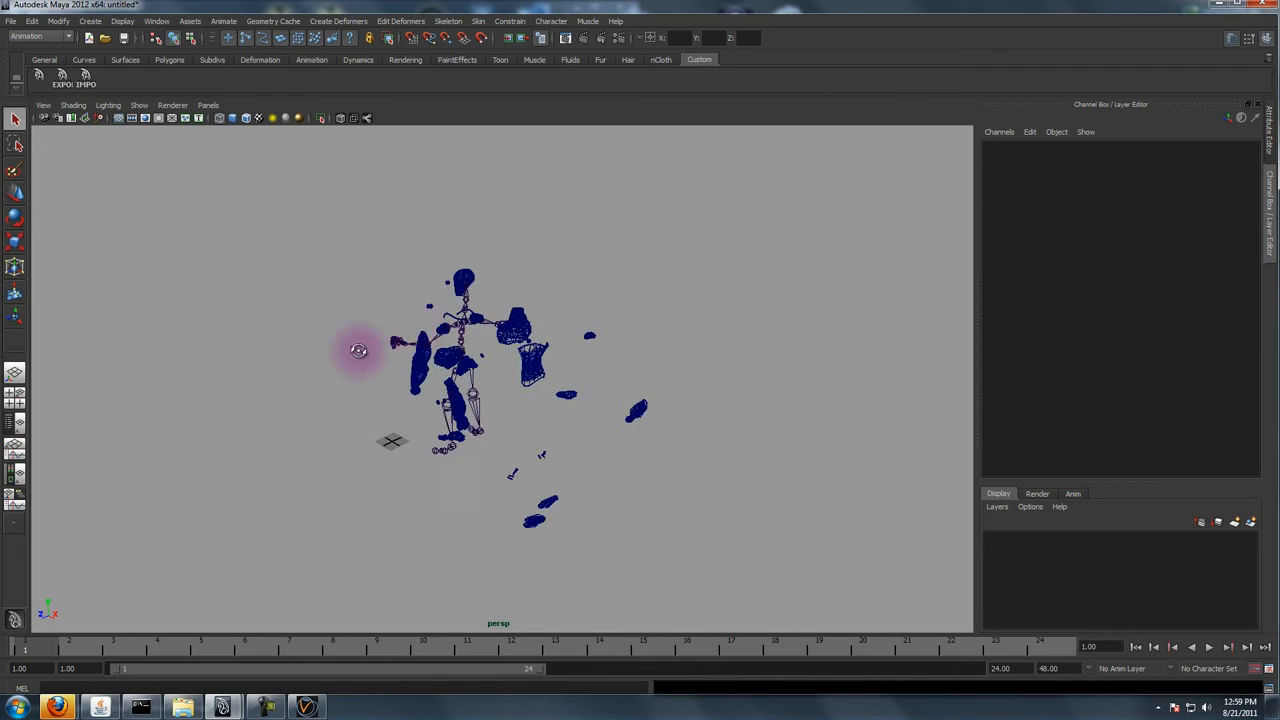
- Display the imported robot shaded and check its motion by moving to frame 13 and playing the animation
left_click_drag(69, 651, 555, 648)
left_click(484, 478)
left_click_drag(309, 363, 677, 420, "alt")
right_click_drag(401, 374, 460, 354, "alt")
middle_click_drag(460, 354, 437, 457, "alt")
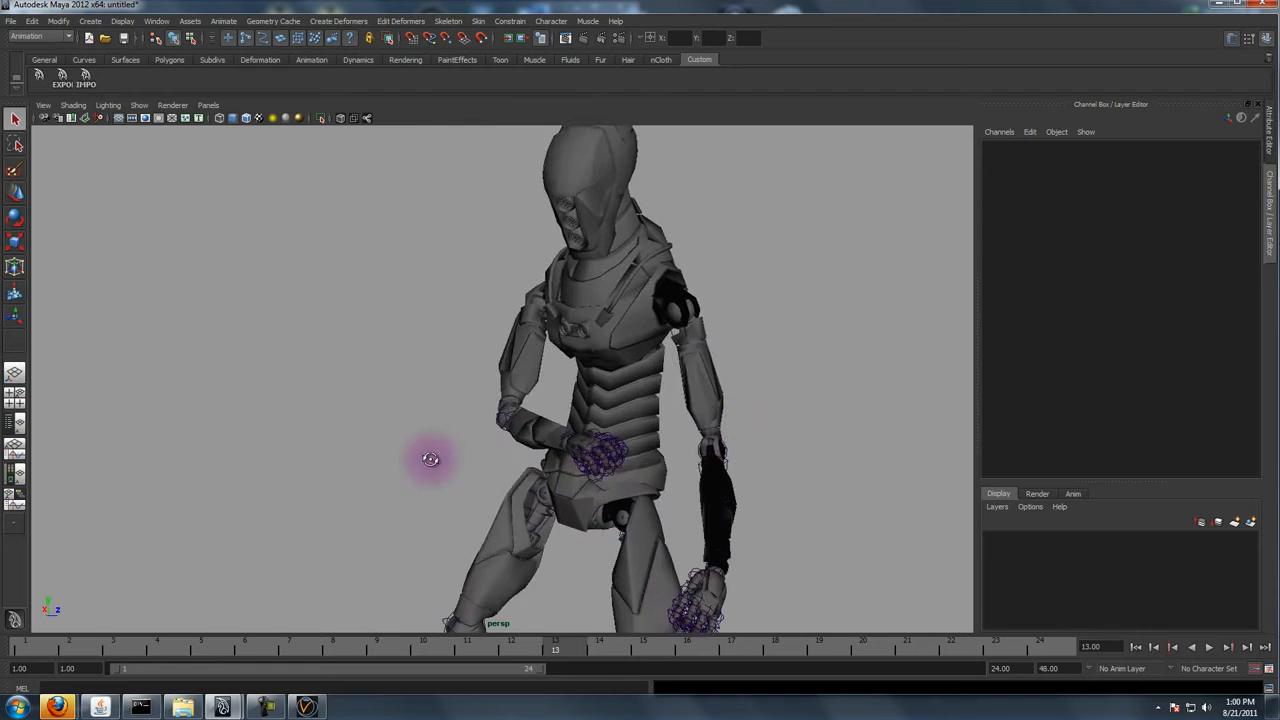
left_click_drag(437, 457, 458, 507, "alt")
key("alt+v")
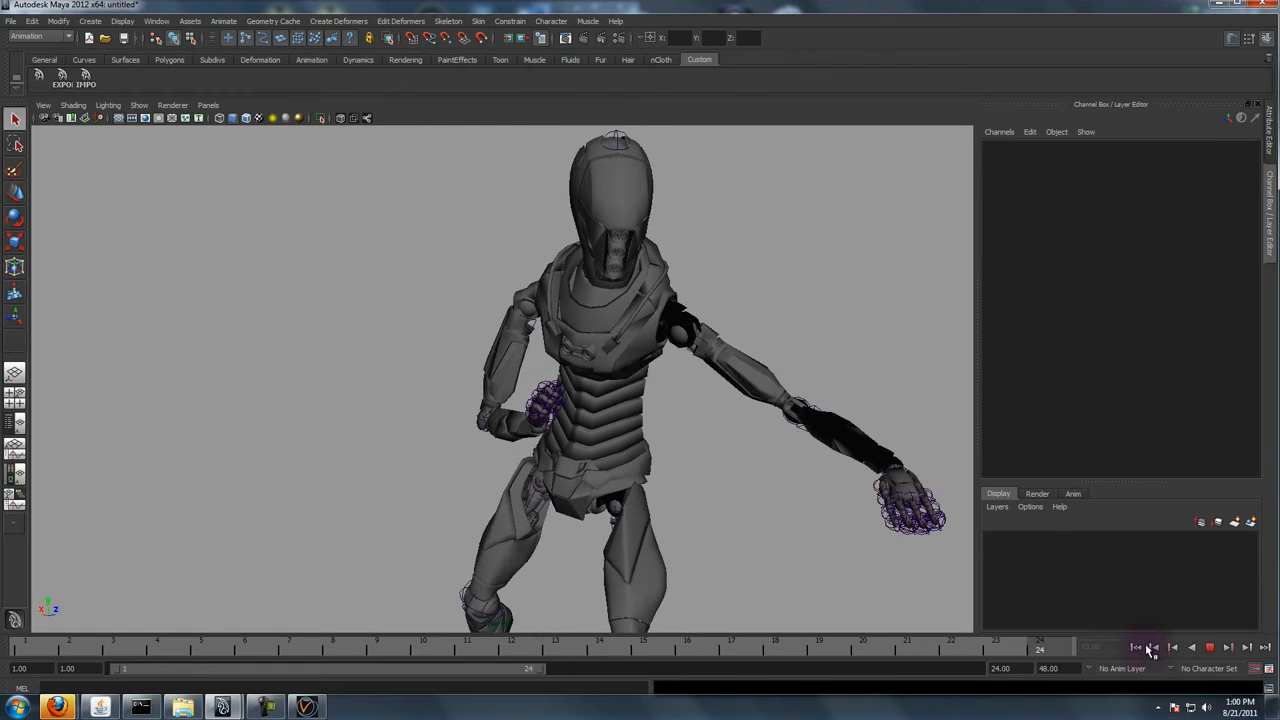
key("alt+v")
- Select the torso meshes and the head mesh robot:polySurface13 to inspect their cache input and animation keys
left_click(560, 372)
left_click(600, 366)
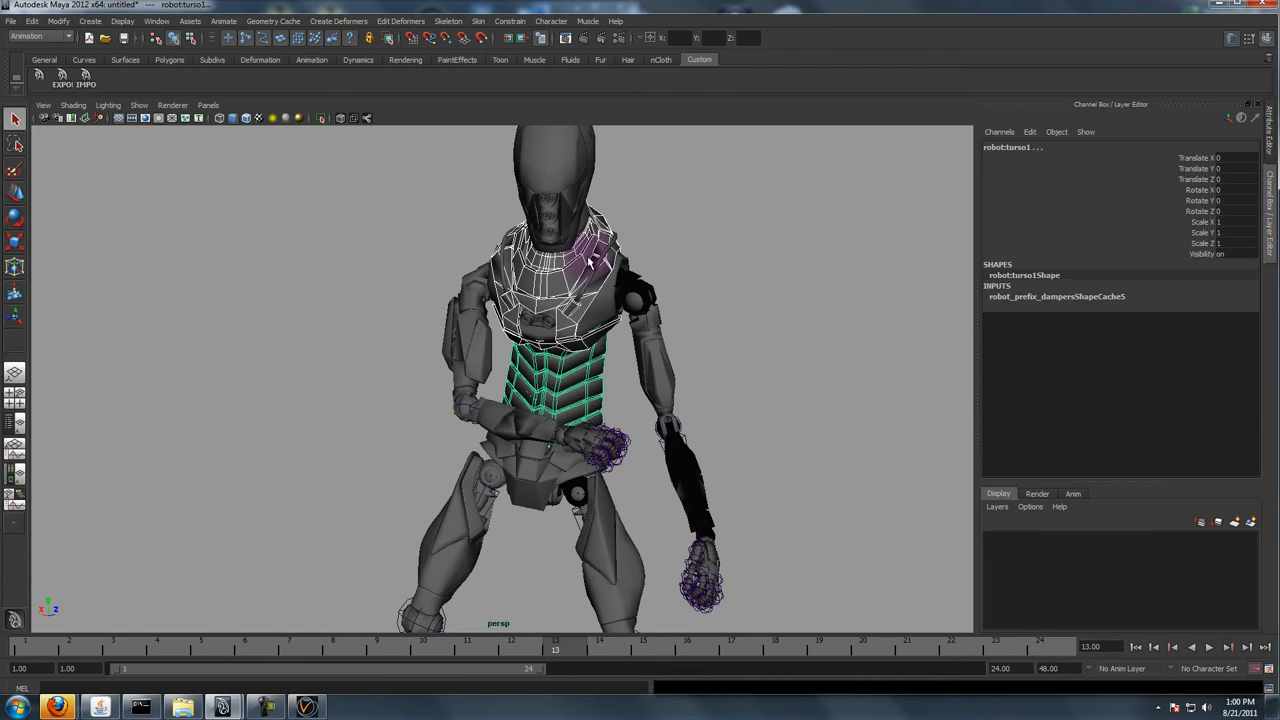
left_click(573, 199)
left_click_drag(227, 346, 353, 348, "alt")
key("space")
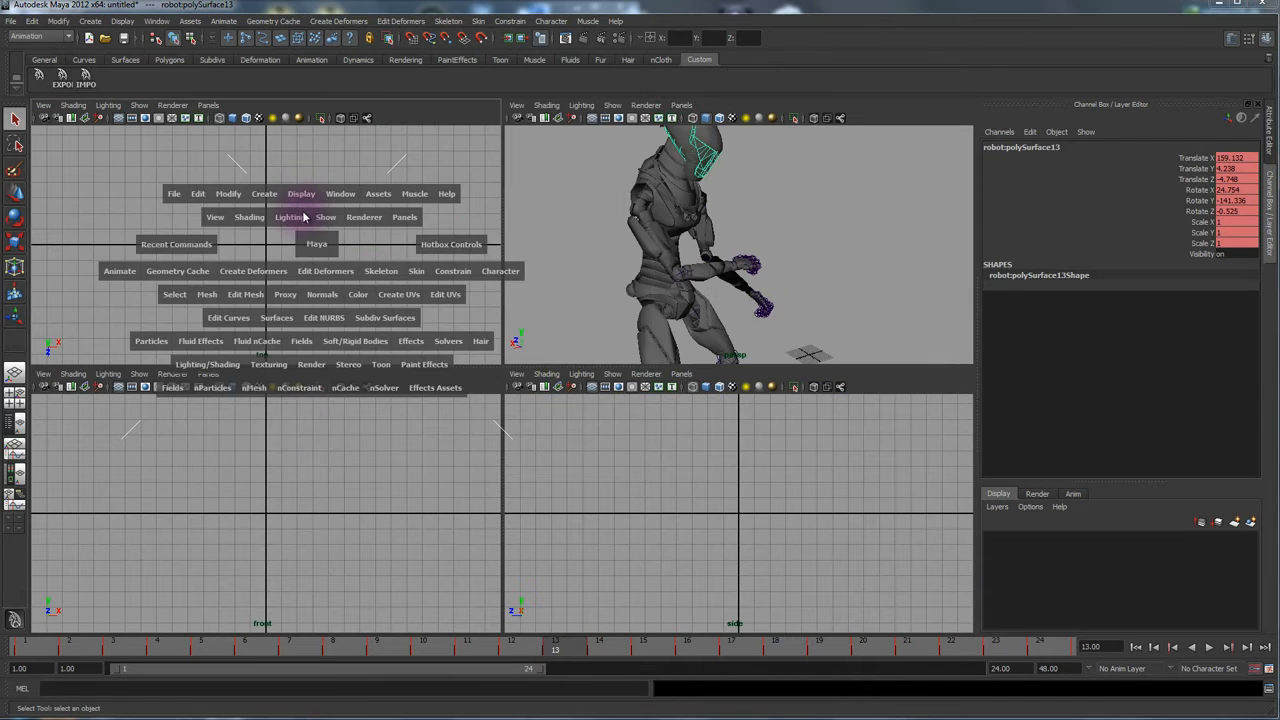
key("space")
left_click_drag(316, 244, 285, 181)
key("space")
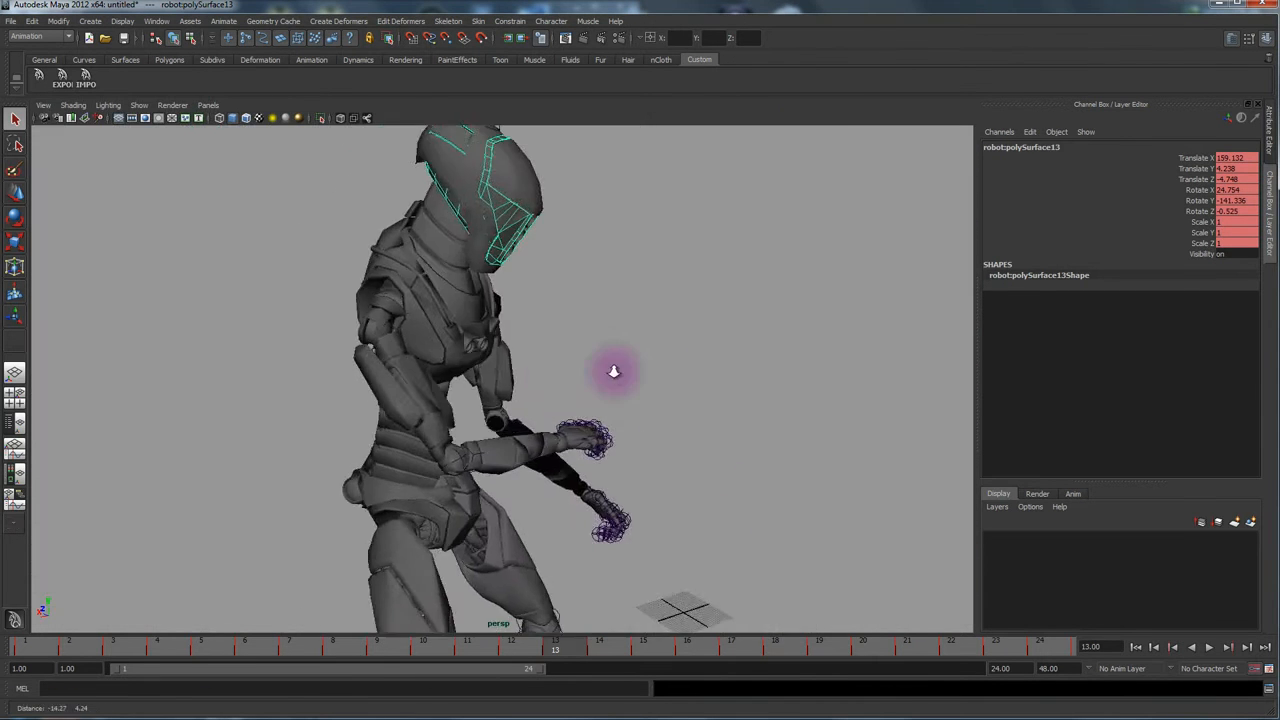
left_click_drag(702, 393, 771, 490, "alt")
- Set the playback end frame to 300, play the animation and move to frame 200
left_click_drag(664, 646, 970, 644)
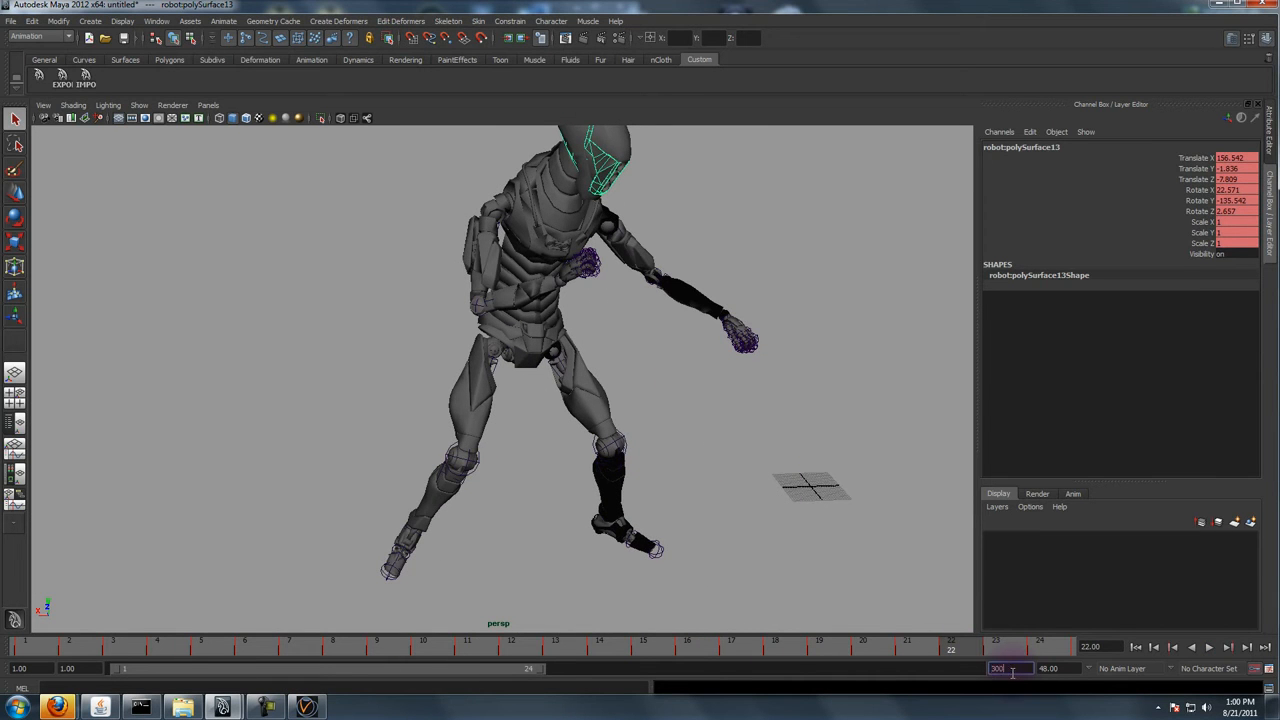
key("Return")
left_click(1209, 647)
left_click_drag(902, 660, 720, 625)
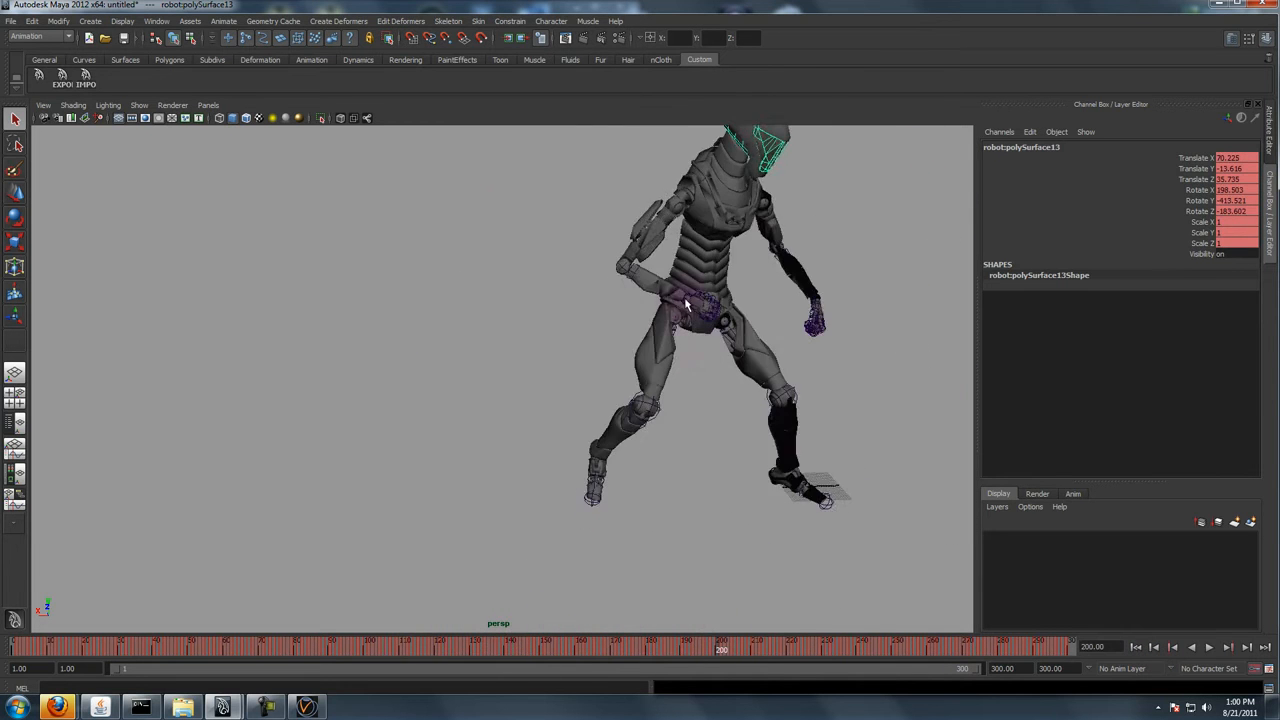
middle_click_drag(702, 346, 602, 483, "alt")
- Switch to the desktop, launch NukeX and decline restoring the autosaved script
double_click(1183, 8)
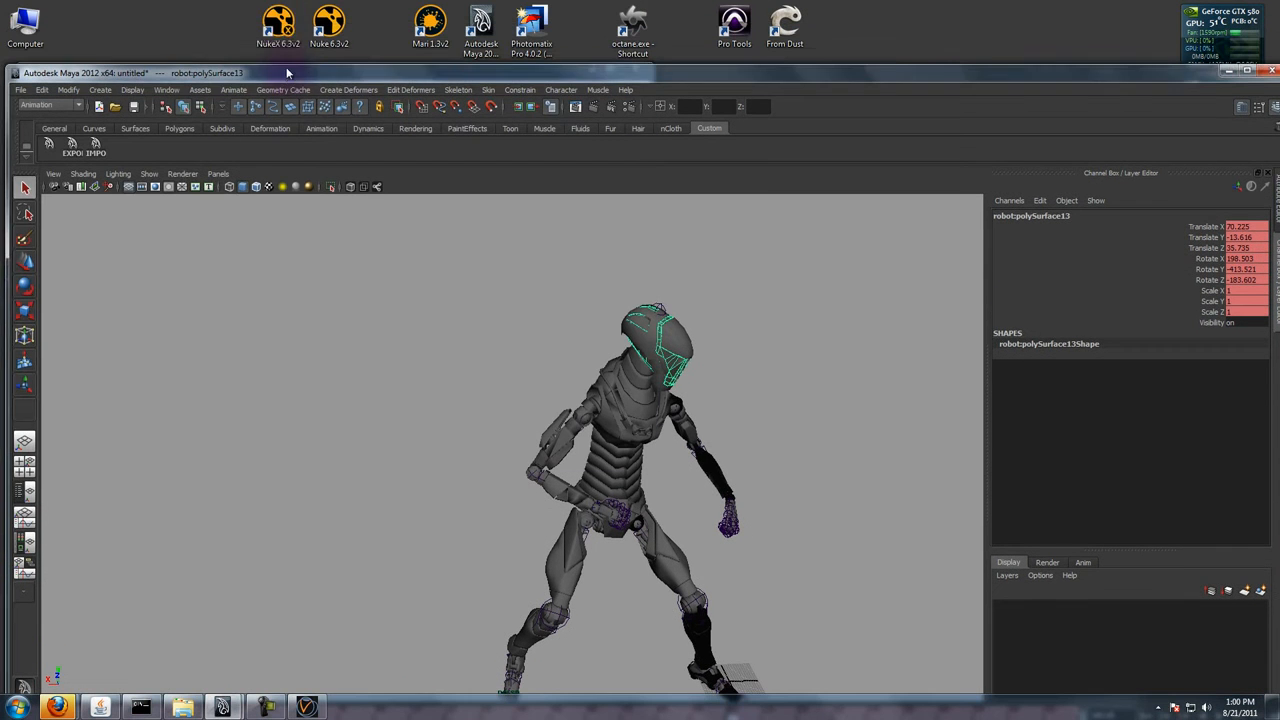
double_click(278, 20)
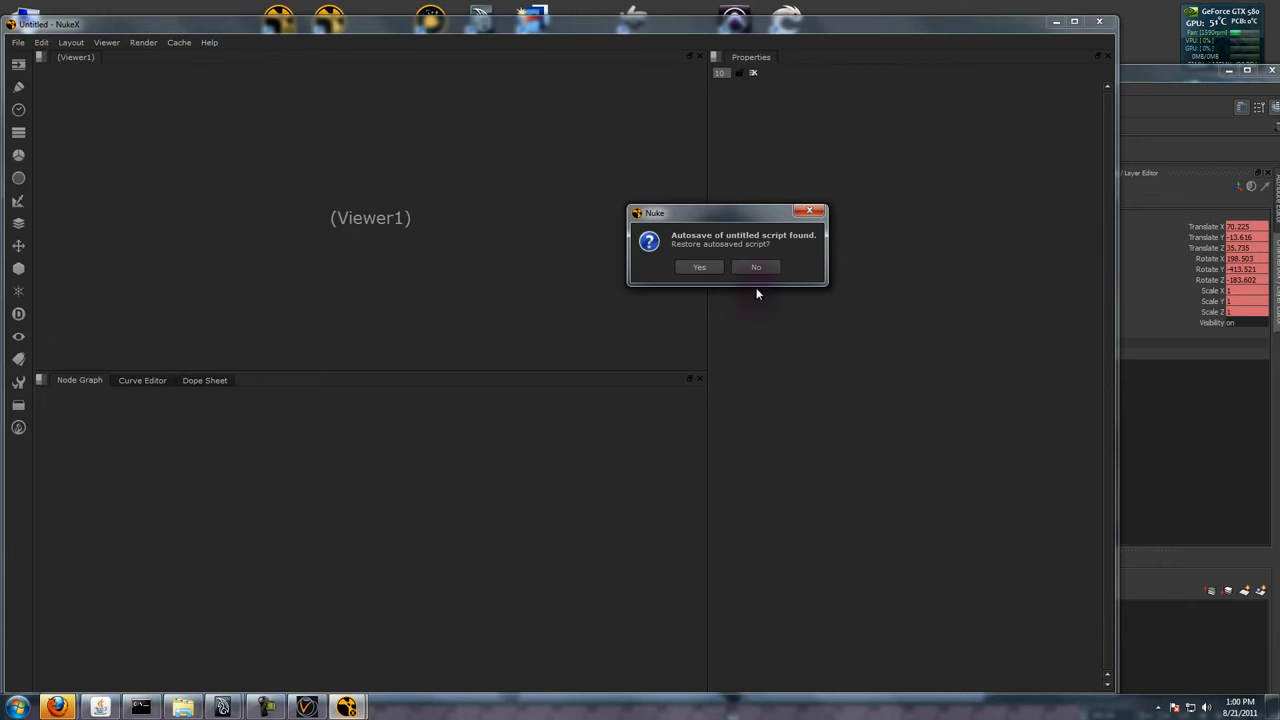
left_click(757, 267)
- Add a ReadGeo node to the node graph and load robot_anim_v001.fbx into it
right_click(368, 500)
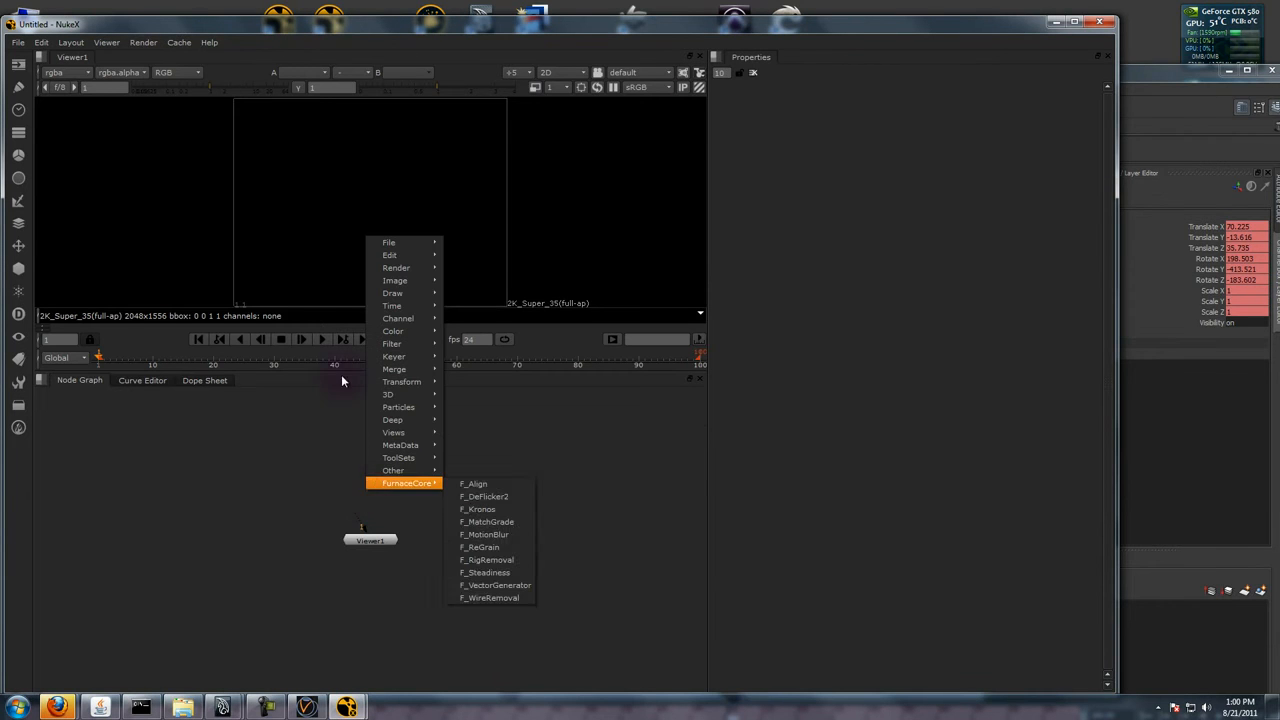
mouse_move(395, 396)
mouse_move(480, 408)
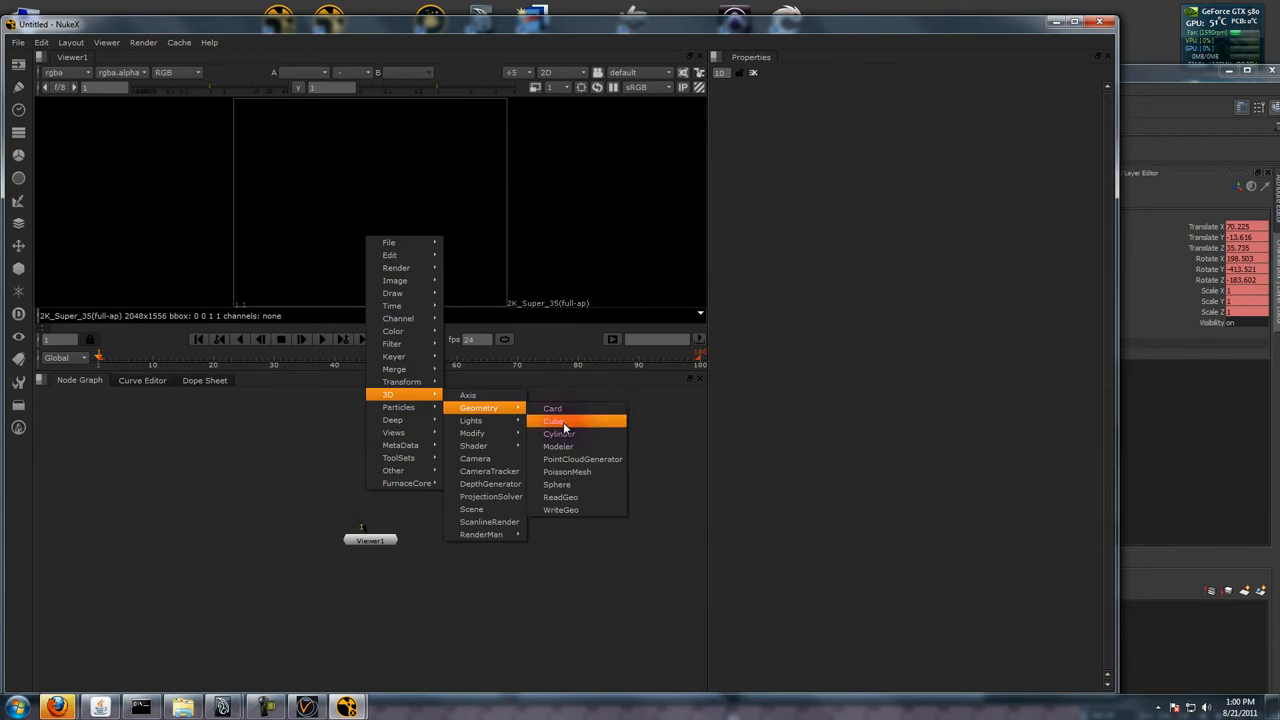
left_click(563, 497)
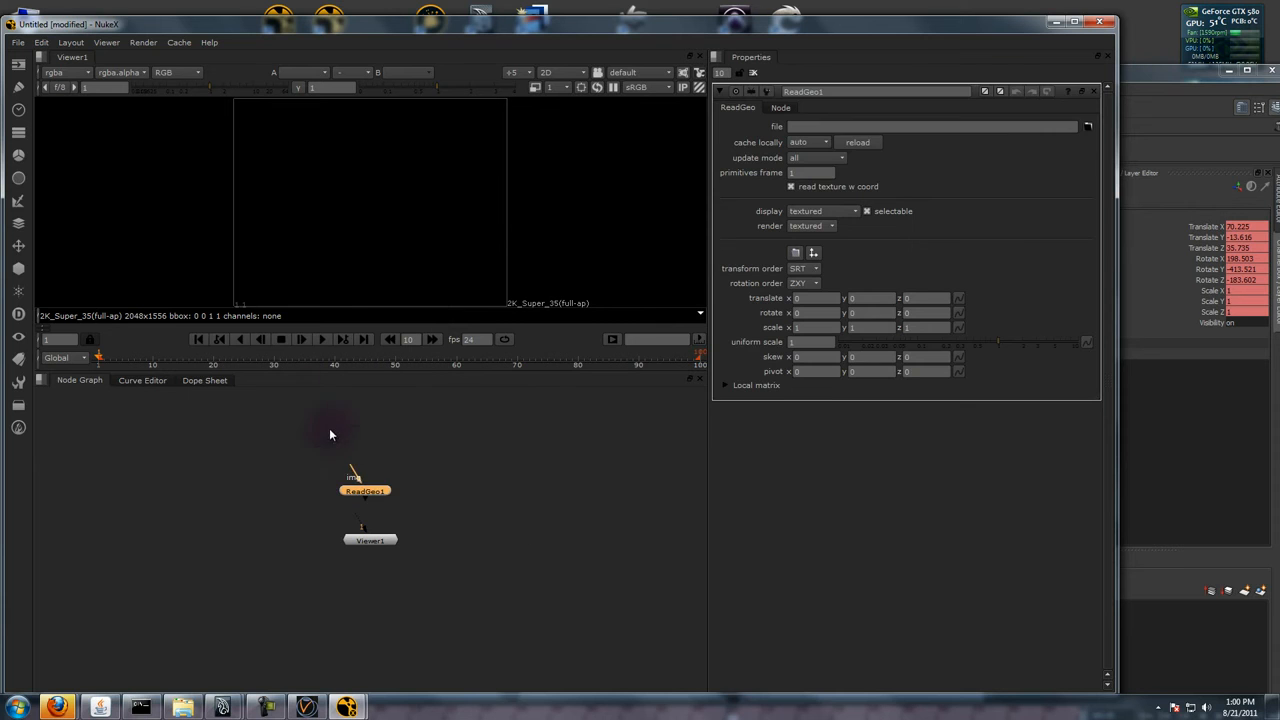
left_click(1087, 126)
left_click(714, 98)
left_click(831, 134)
double_click(848, 103)
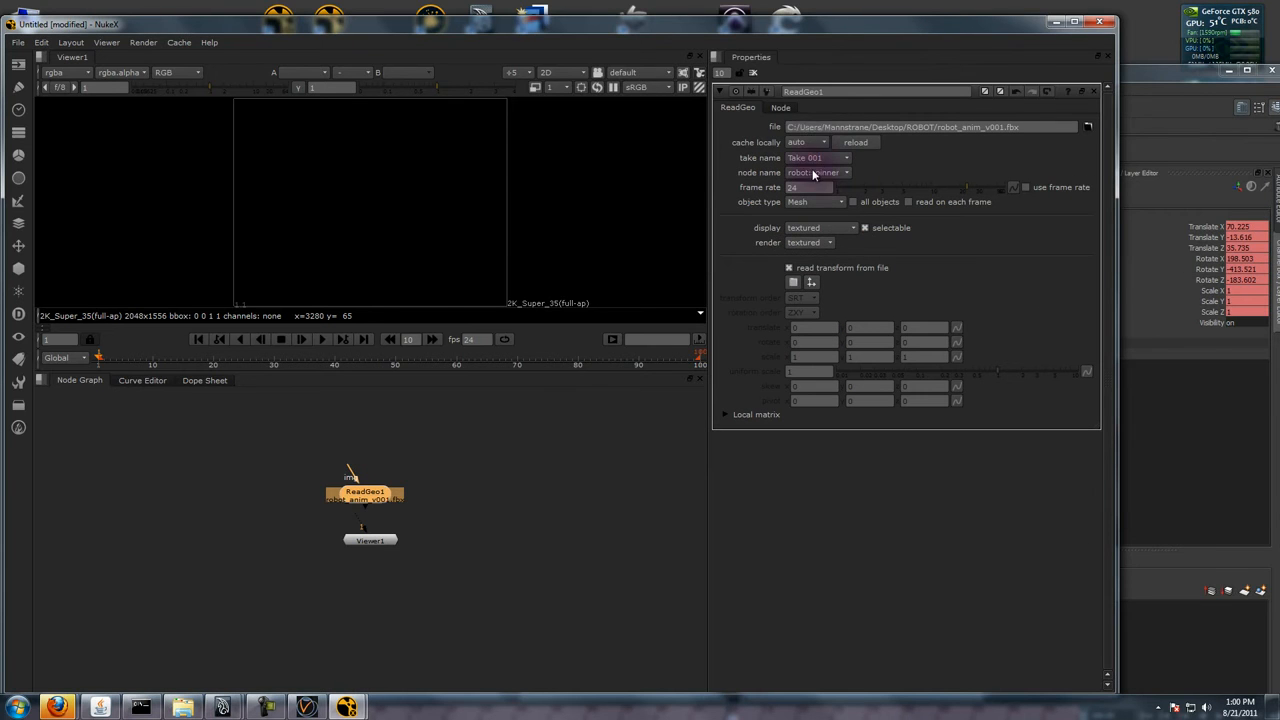
- Try to read all objects from the FBX file in the ReadGeo node, and close the program
left_click(810, 144)
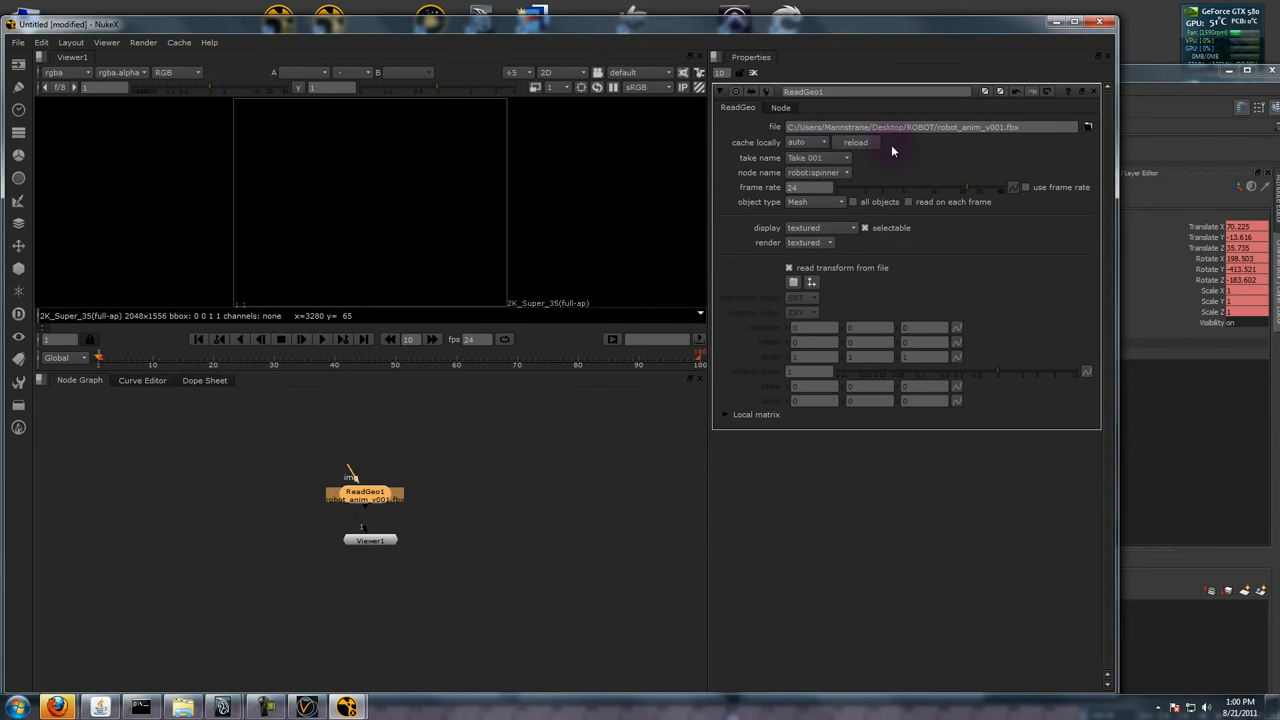
left_click(825, 172)
left_click(950, 175)
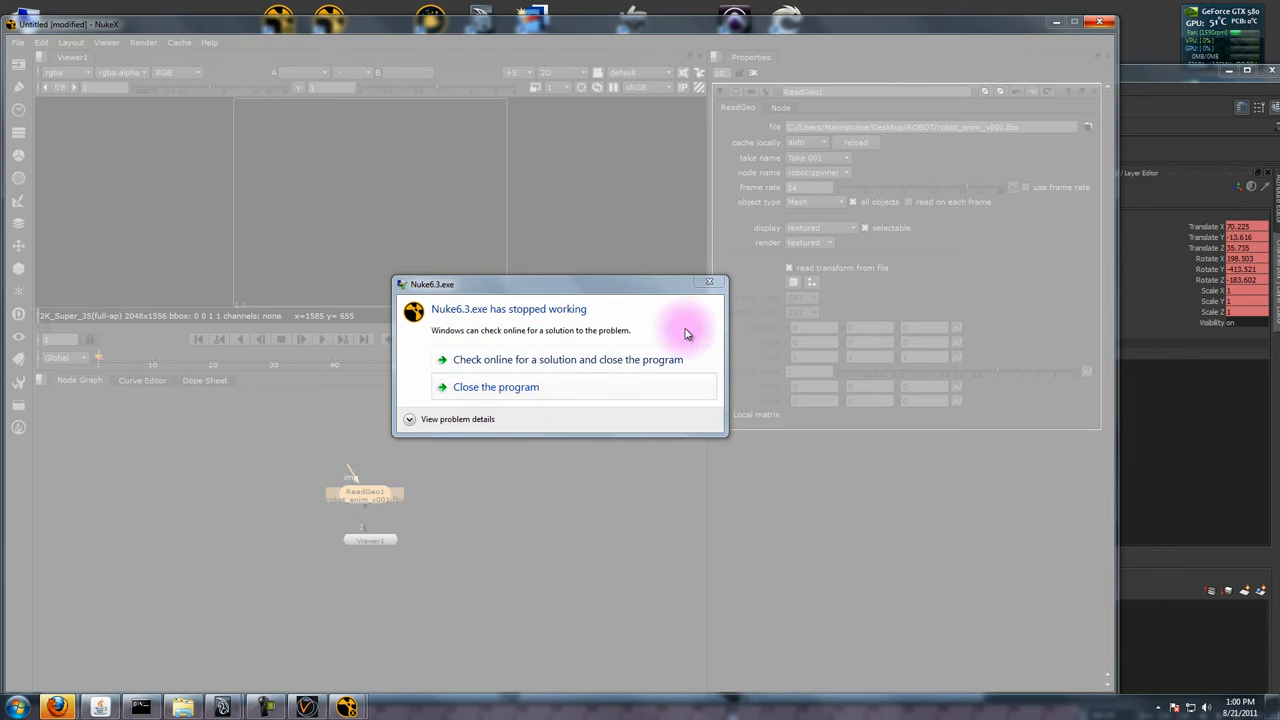
left_click(499, 397)
- Relaunch NukeX and add a ReadGeo node to the node graph
double_click(278, 22)
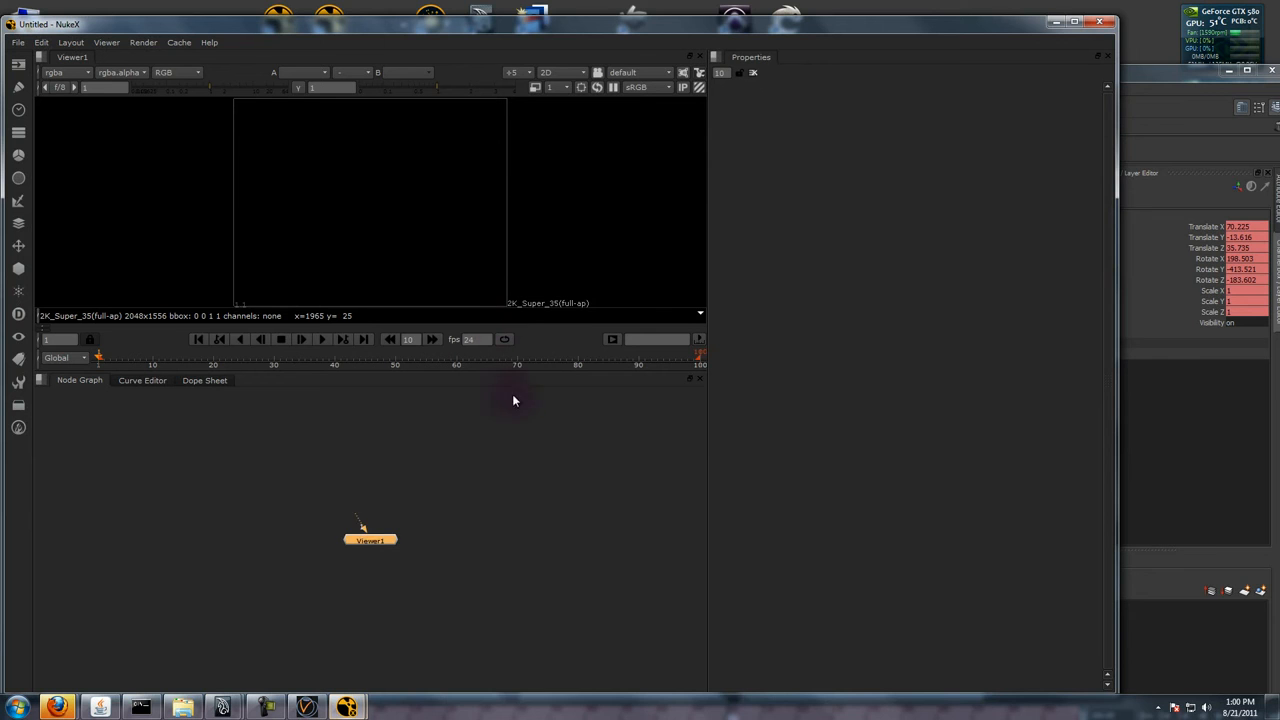
right_click(465, 419)
mouse_move(513, 553)
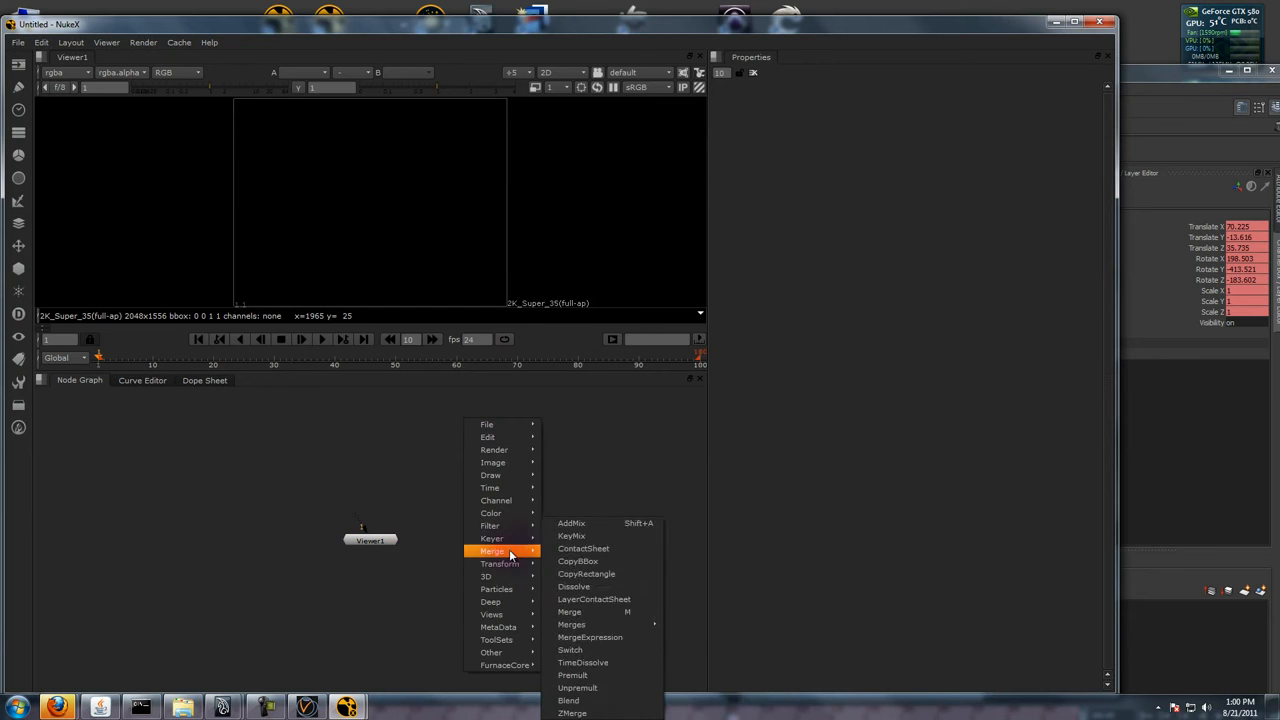
mouse_move(500, 577)
mouse_move(610, 630)
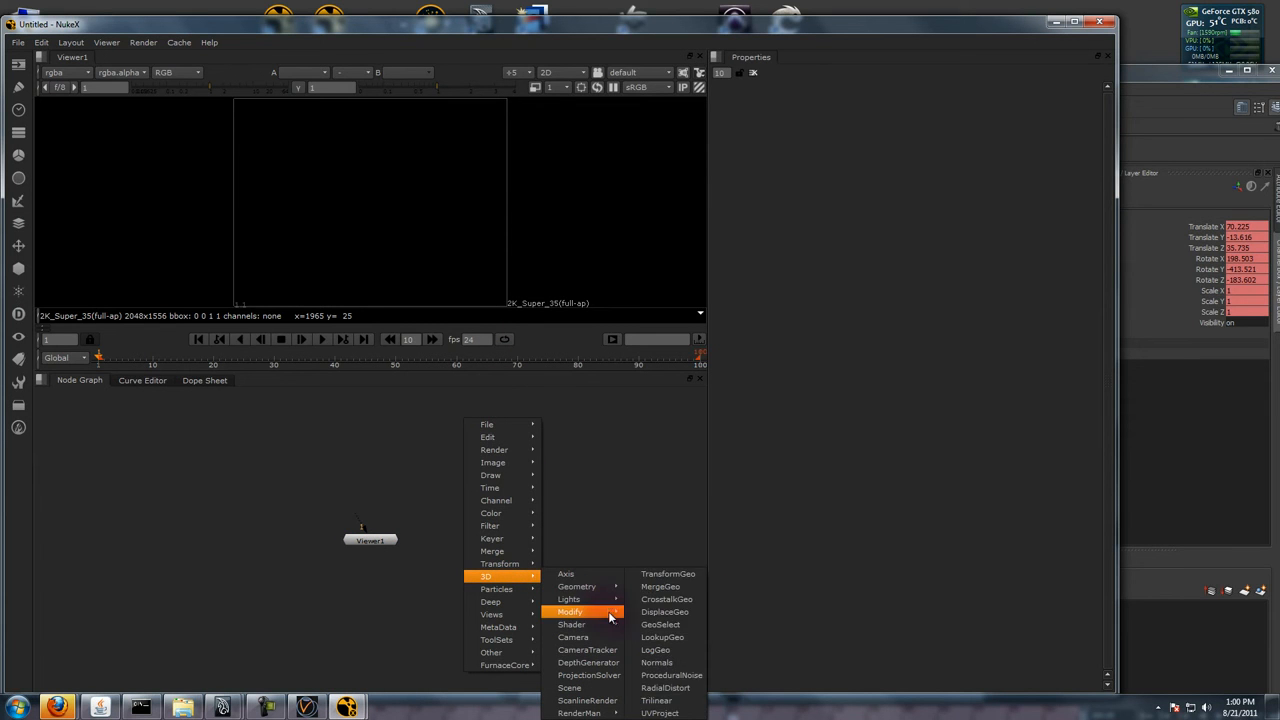
mouse_move(600, 587)
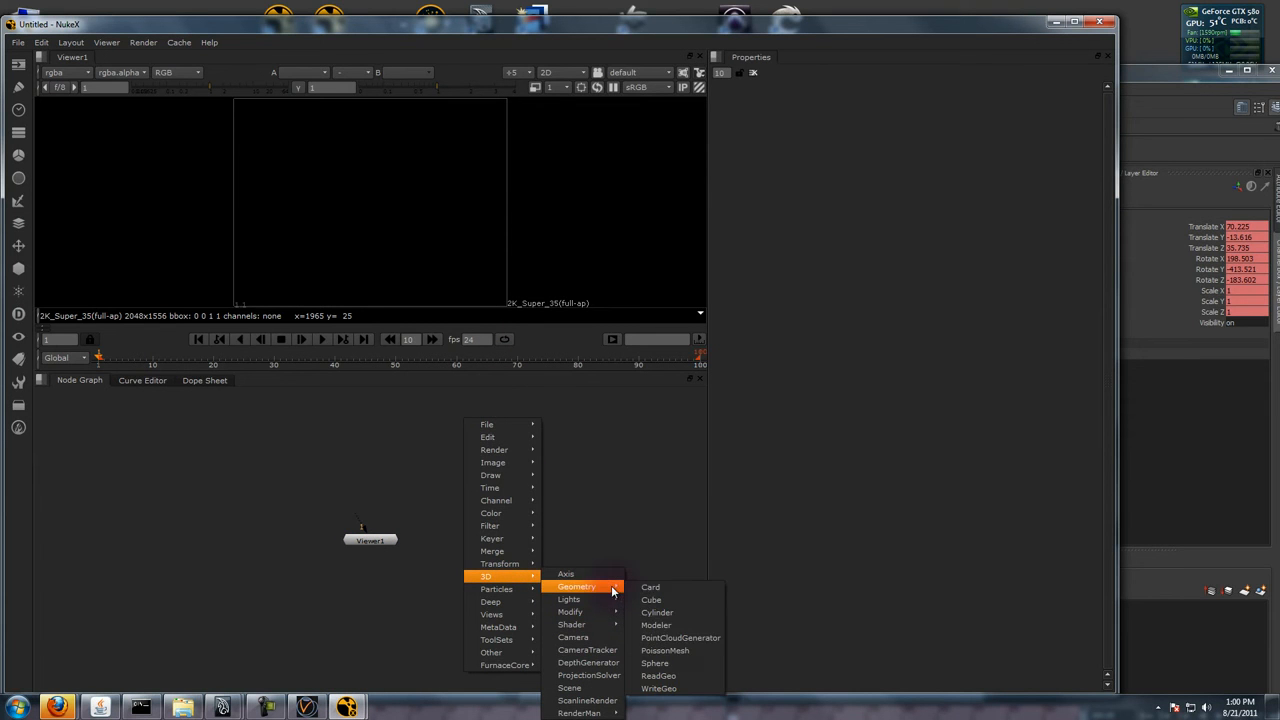
left_click(660, 676)
- Load robot_anim_v001.fbx from the ROBOT folder into the ReadGeo node
left_click(824, 124)
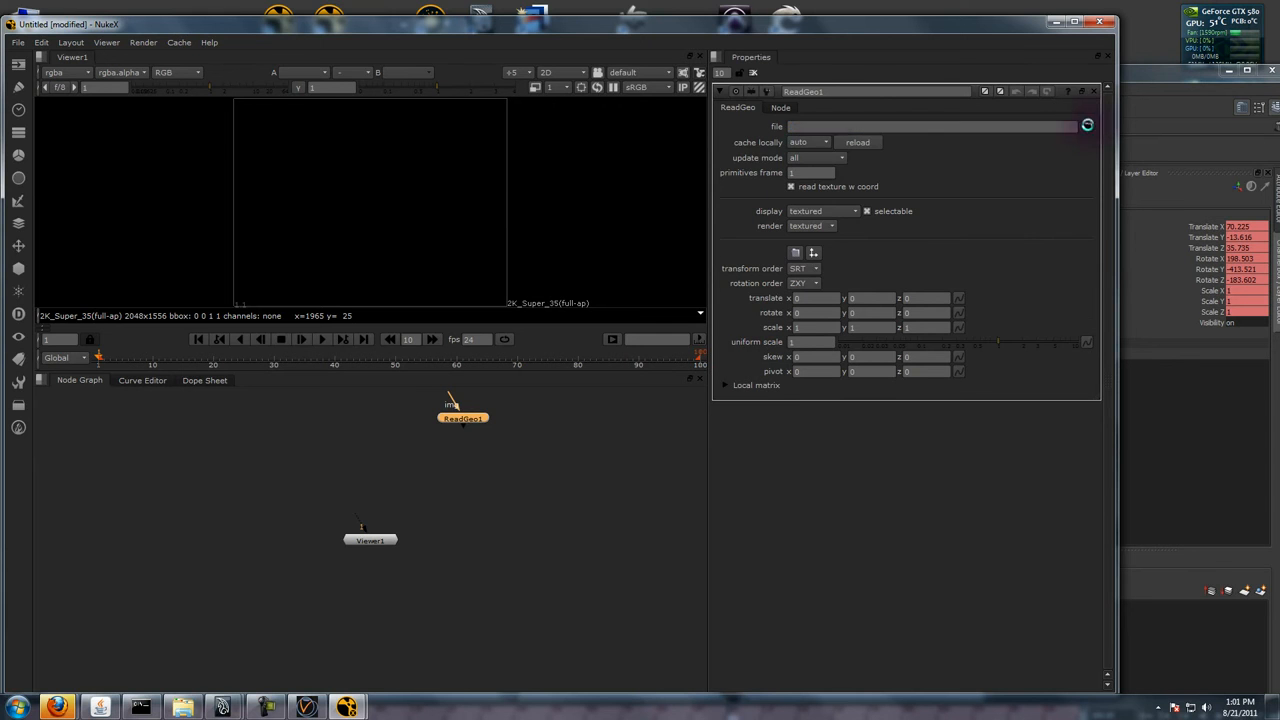
left_click(1089, 128)
left_click(709, 100)
double_click(830, 133)
left_click(852, 104)
double_click(855, 105)
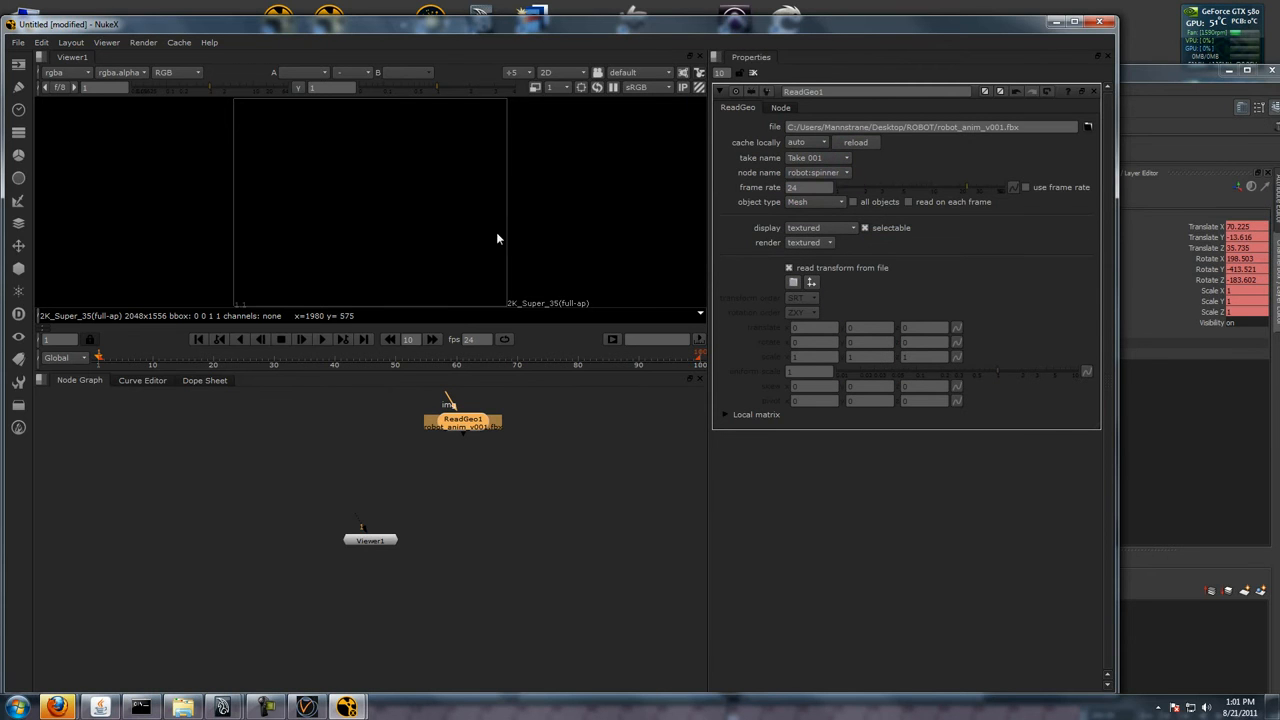
- Switch the viewer to 3D and frame the loaded spinner mesh
scroll(414, 200, "down", 2)
key("Tab")
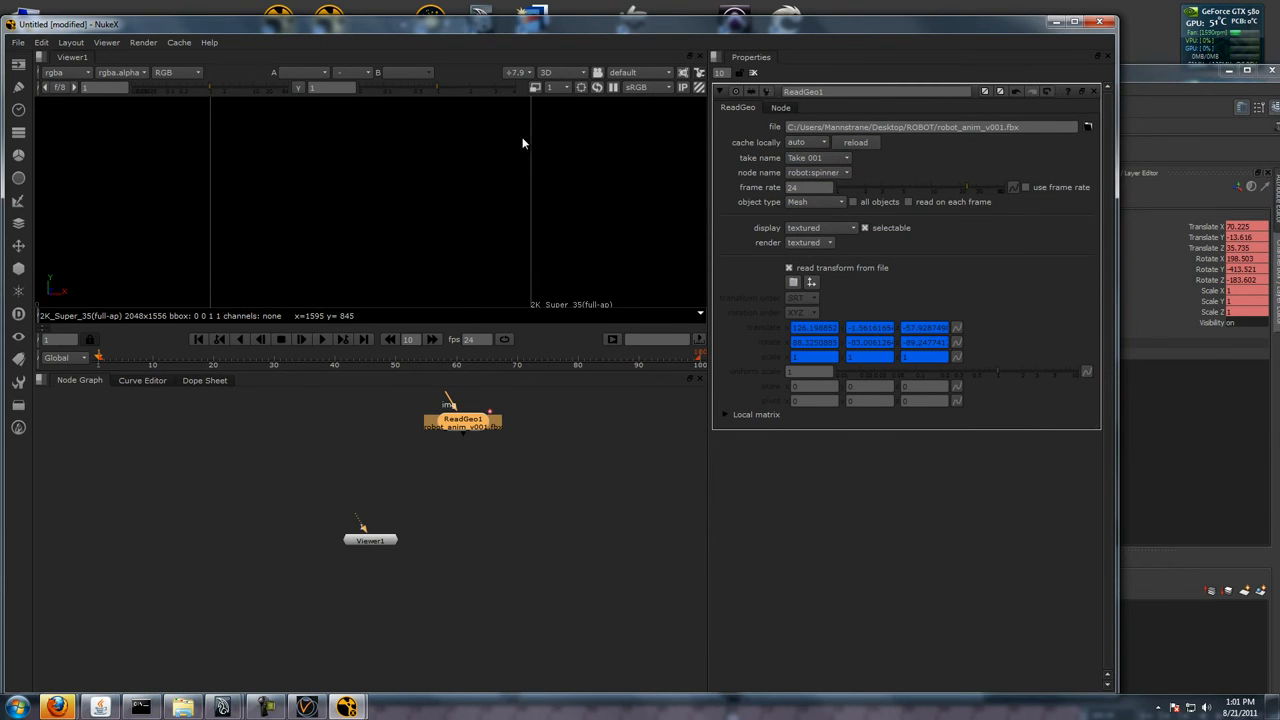
key("f")
left_click_drag(458, 230, 379, 219, "ctrl")
left_click_drag(529, 142, 867, 153, "ctrl")
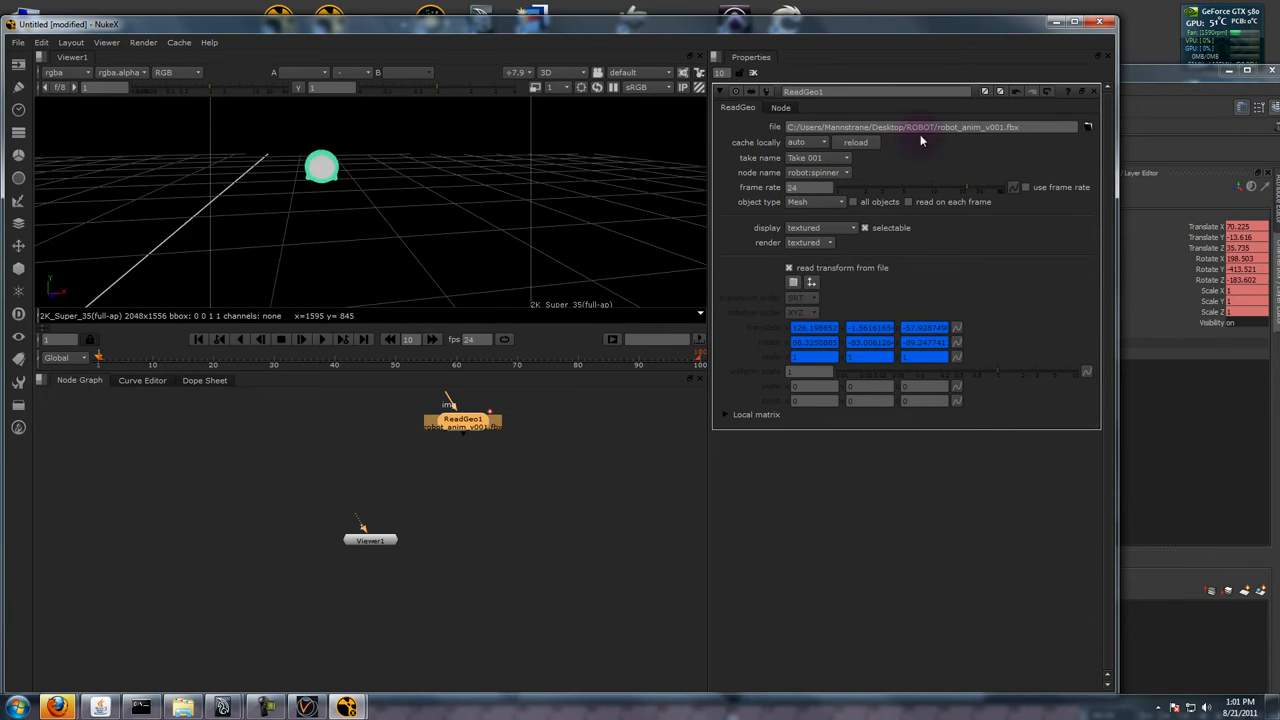
- Try to read all objects on each frame at frame 29 in the ReadGeo node, and close the program
left_click(953, 203)
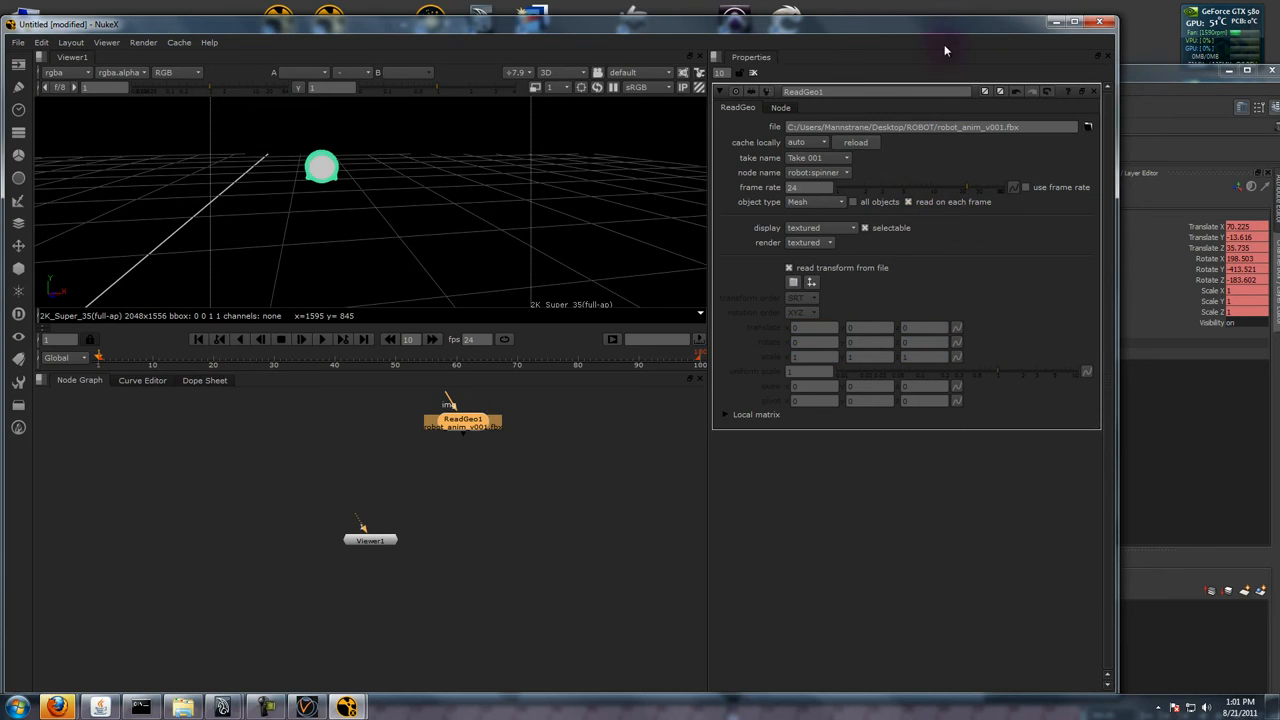
left_click(1076, 21)
key("l")
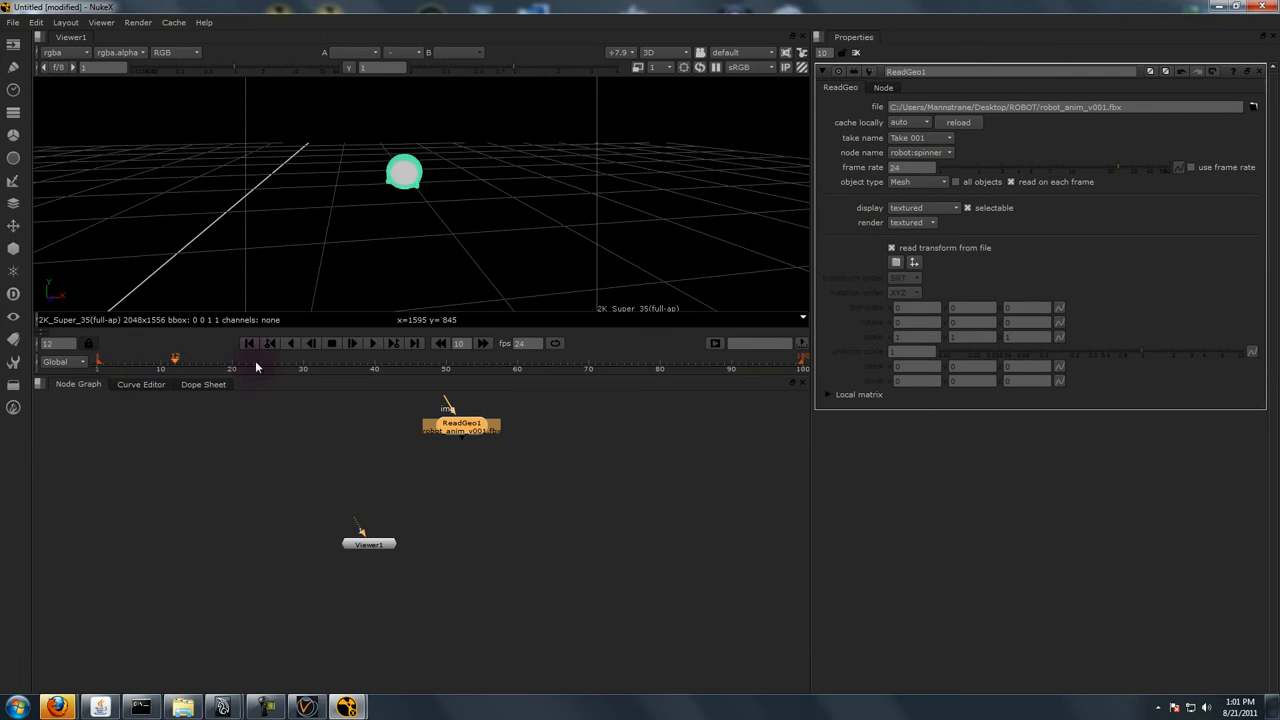
left_click(297, 363)
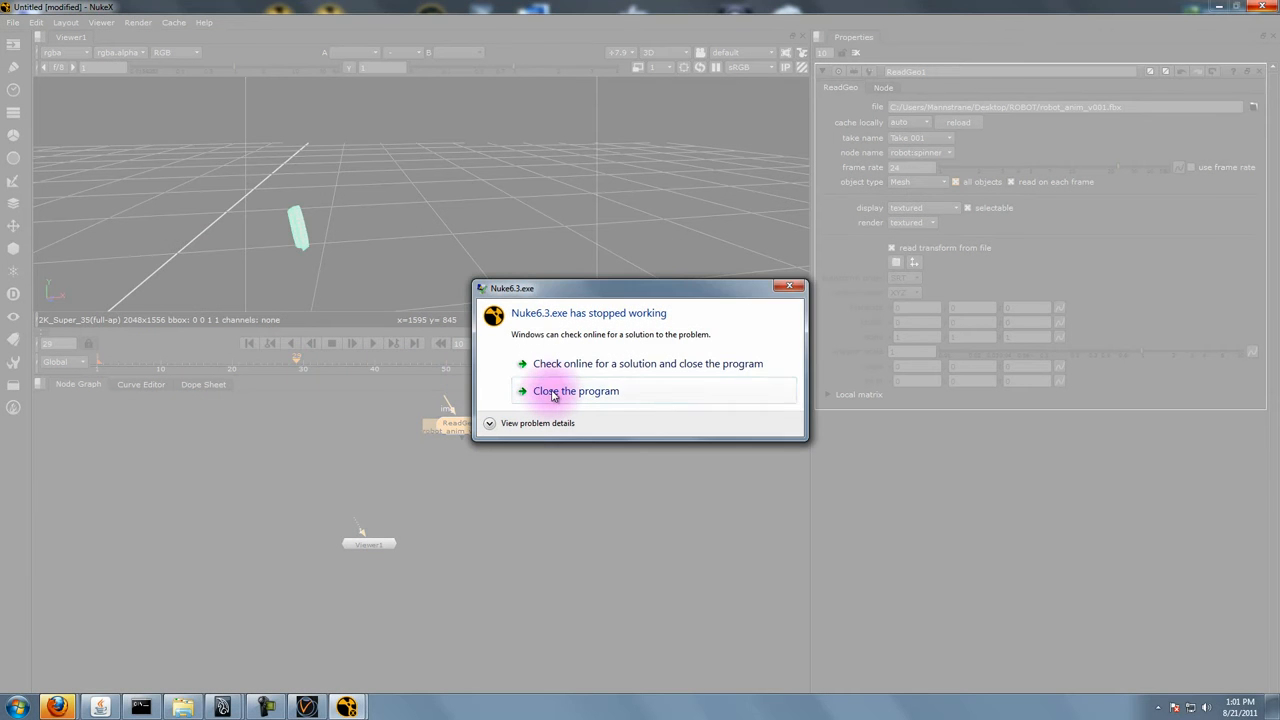
left_click(553, 393)
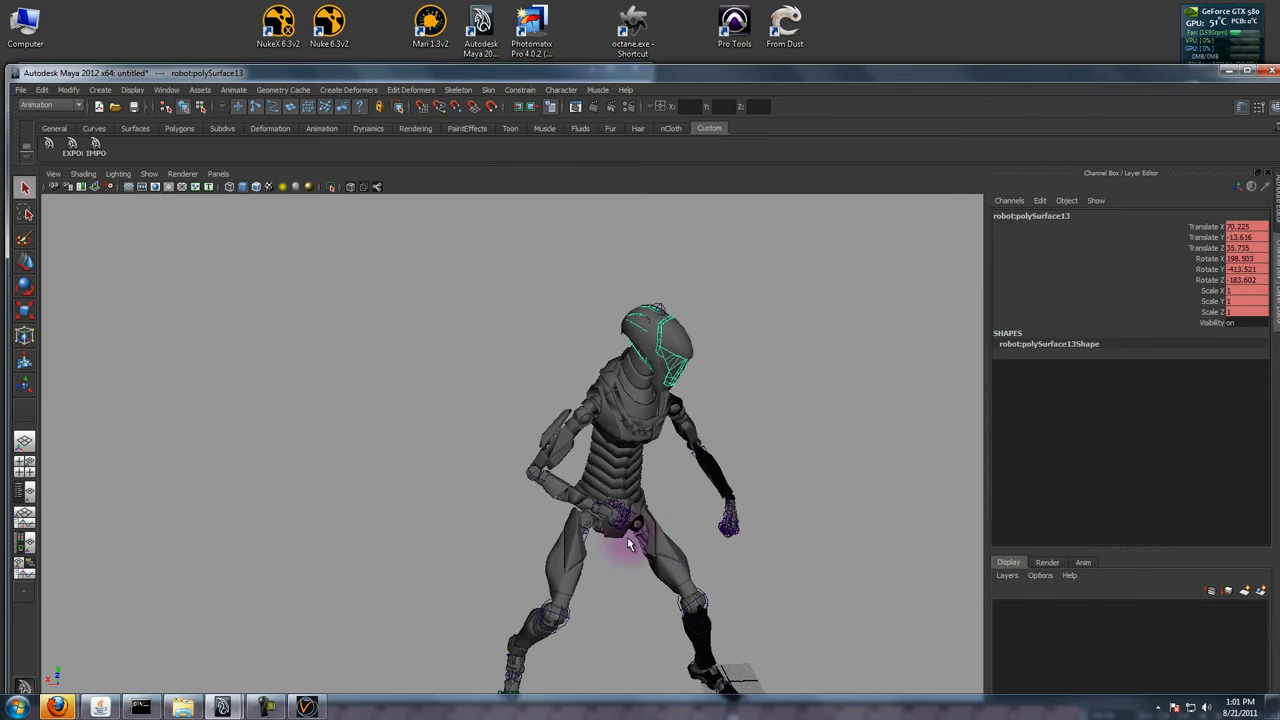
- Maximize Maya and start a new scene without saving the current one
double_click(833, 73)
left_click_drag(462, 490, 264, 310, "alt")
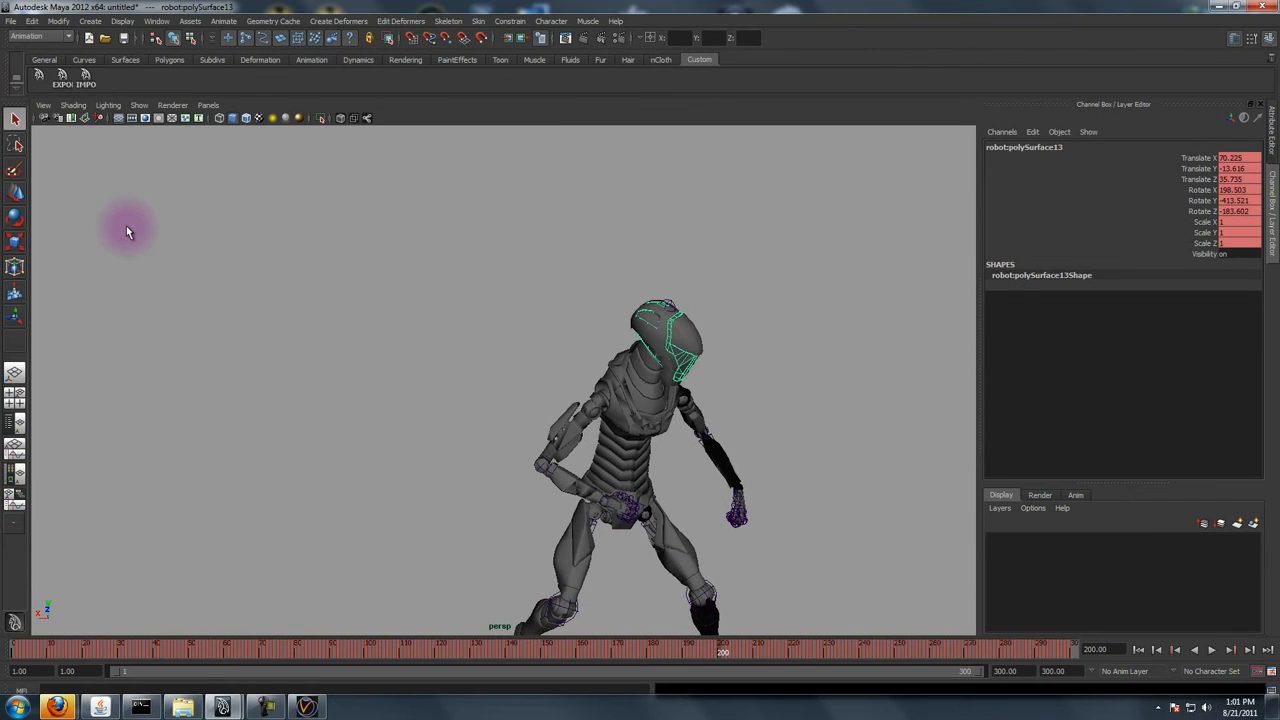
left_click_drag(719, 378, 449, 302, "alt")
left_click(9, 21)
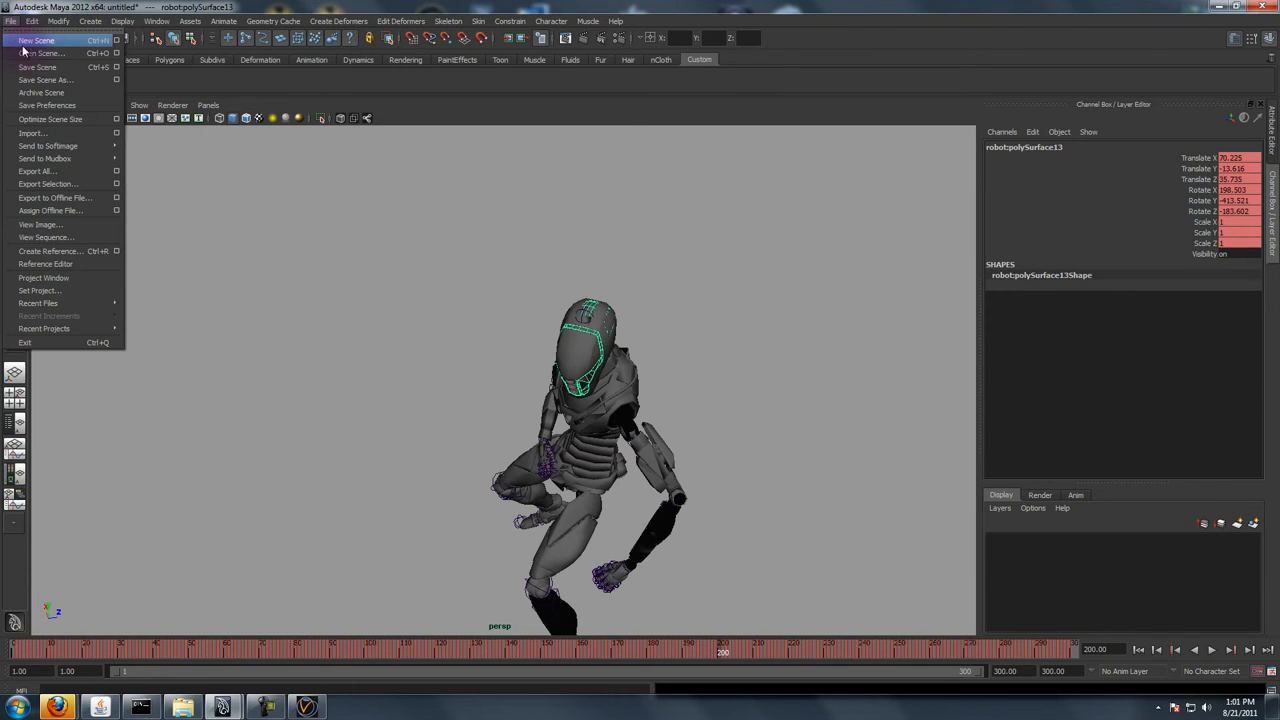
left_click(31, 41)
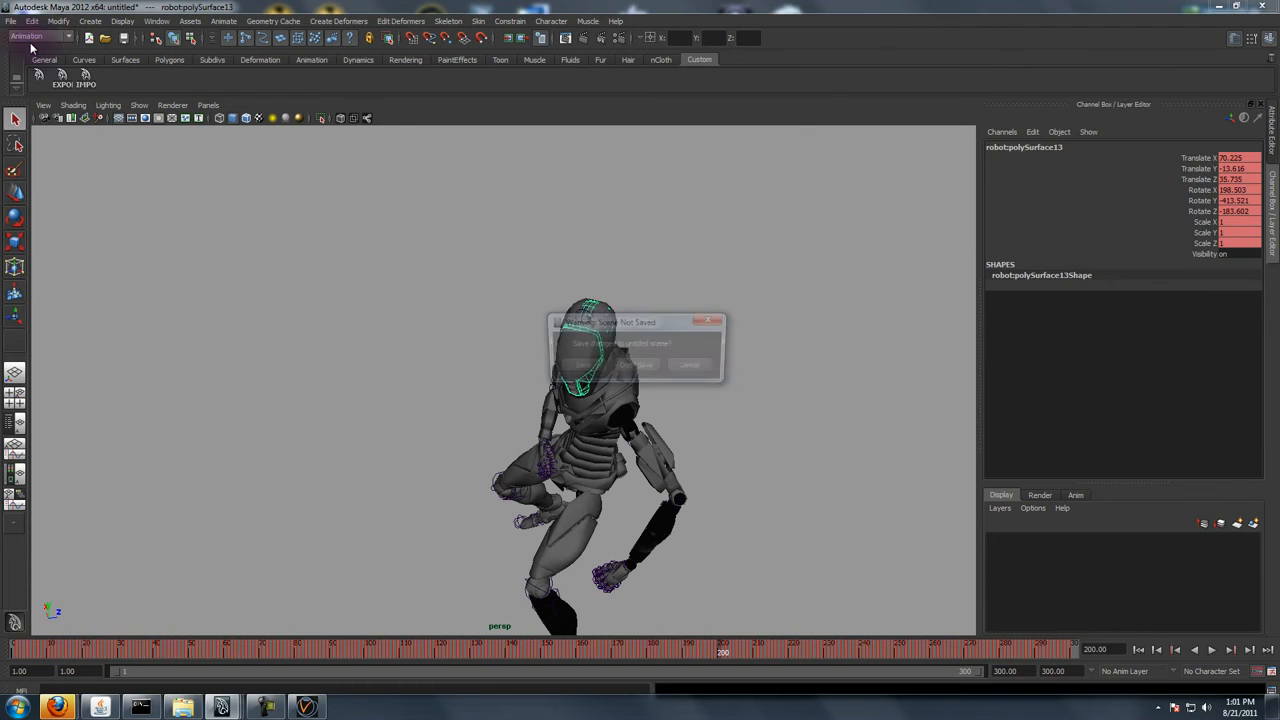
left_click(638, 364)
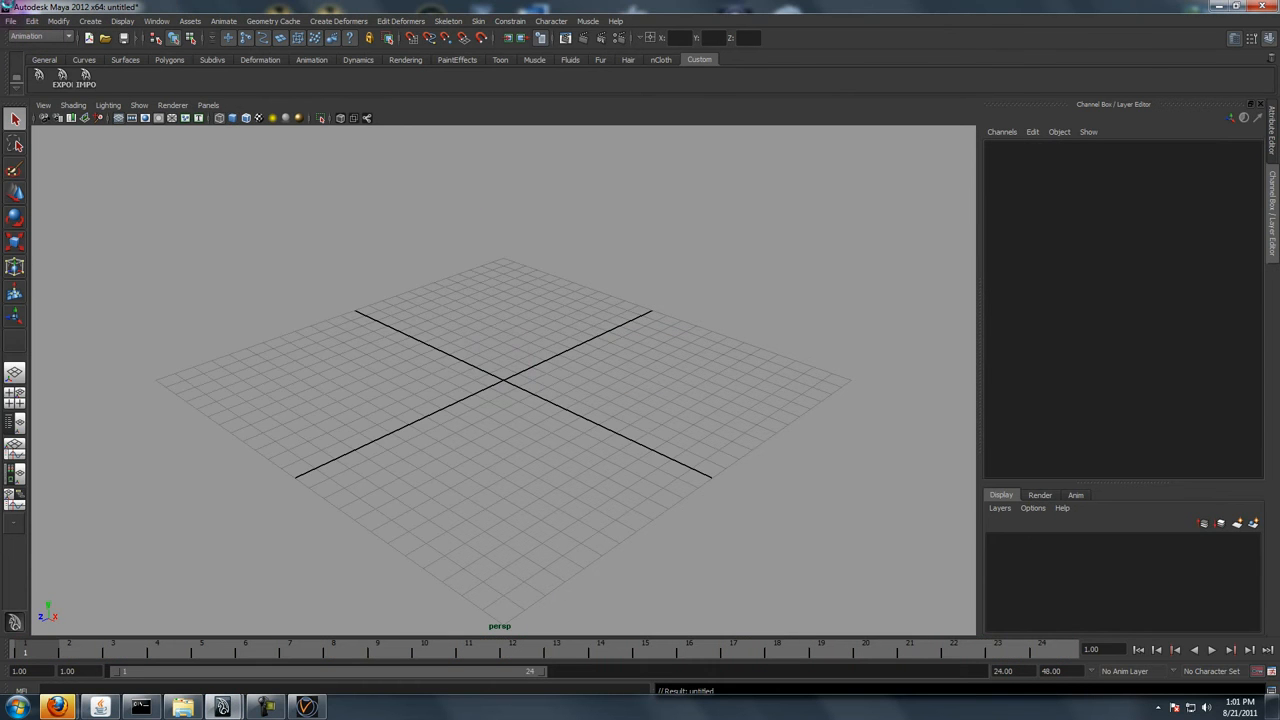
- Create a V-Ray plane at the origin of the empty scene
left_click_drag(491, 386, 216, 168, "alt")
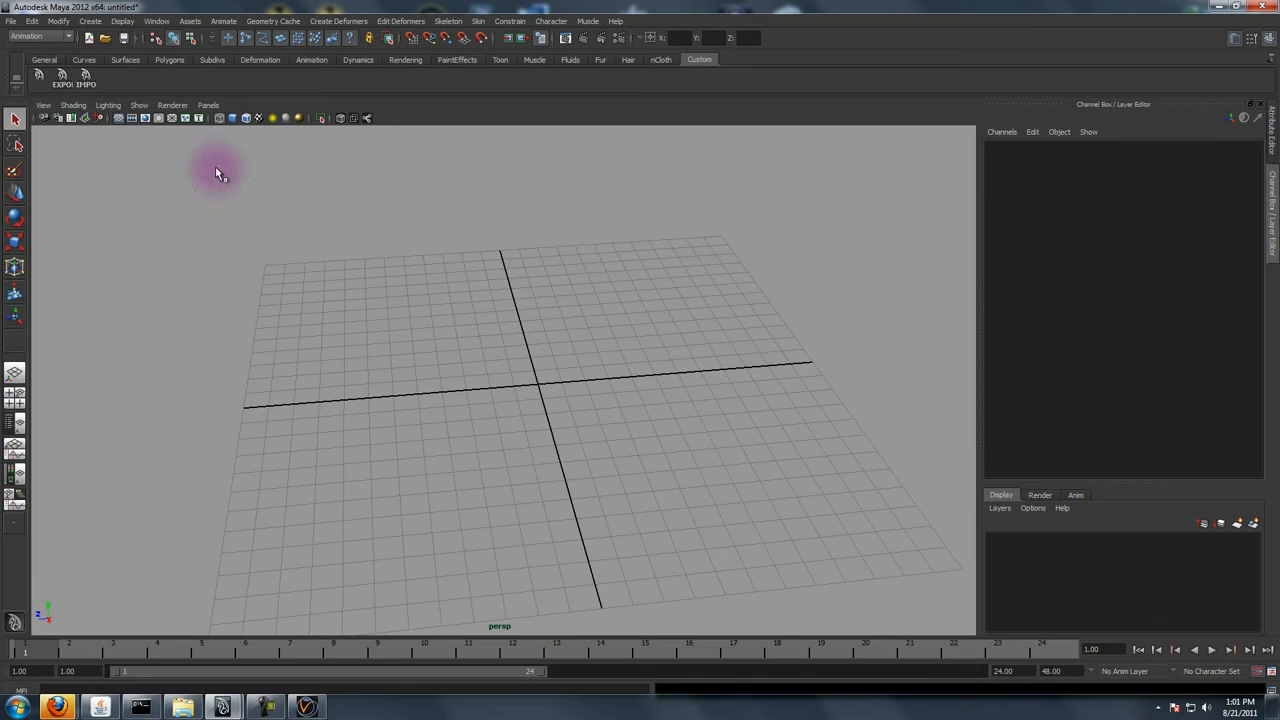
left_click(90, 21)
left_click(102, 289)
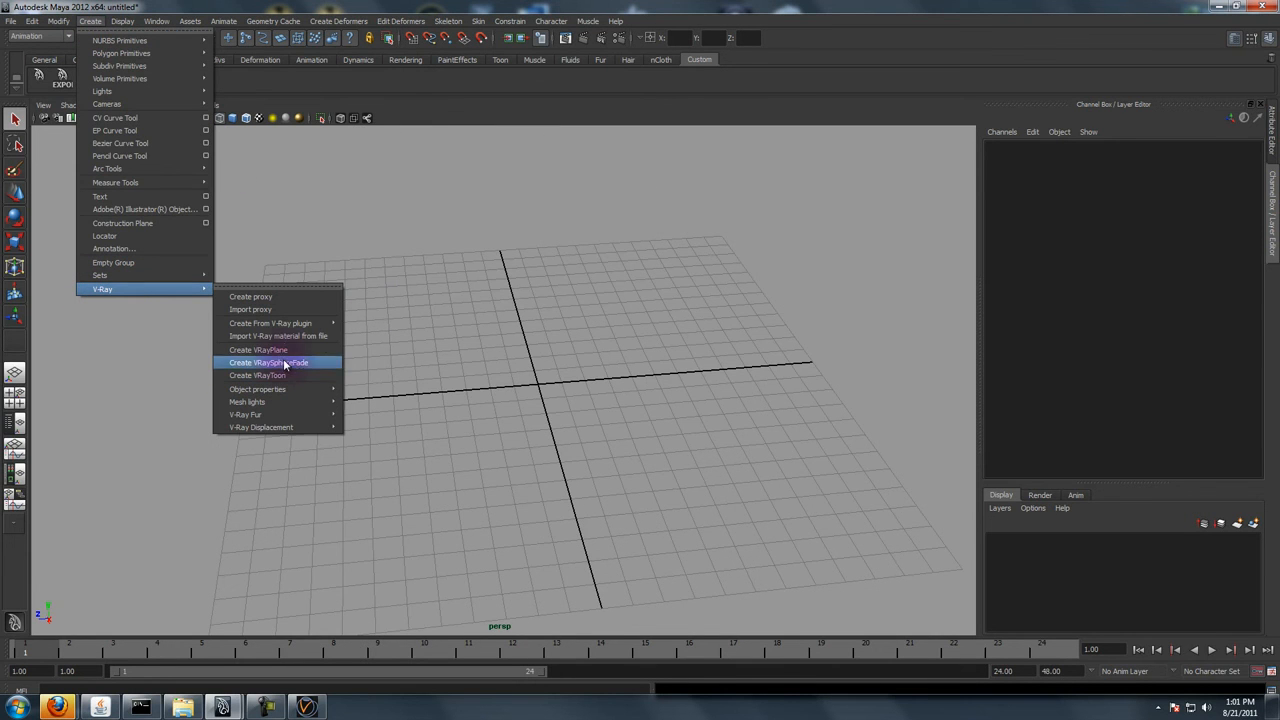
left_click(294, 355)
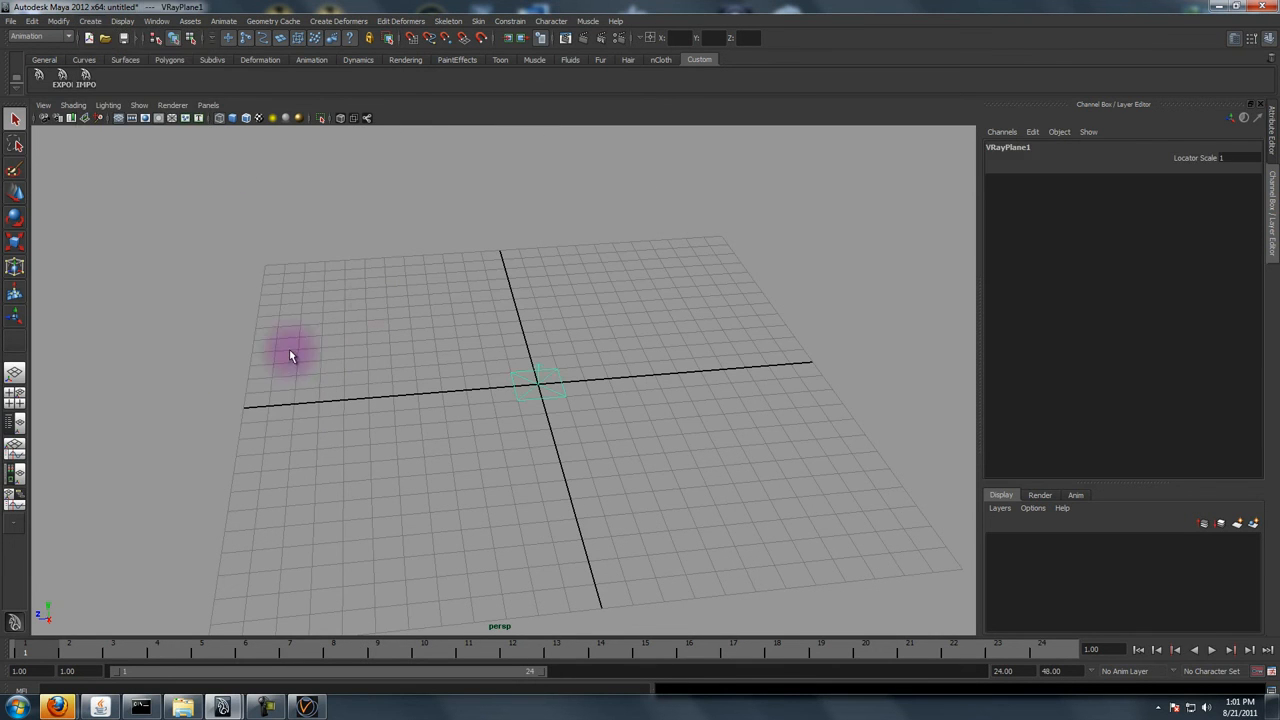
- Set the renderer to V-Ray in the render settings and show its VRay options
left_click(619, 38)
left_click(430, 154)
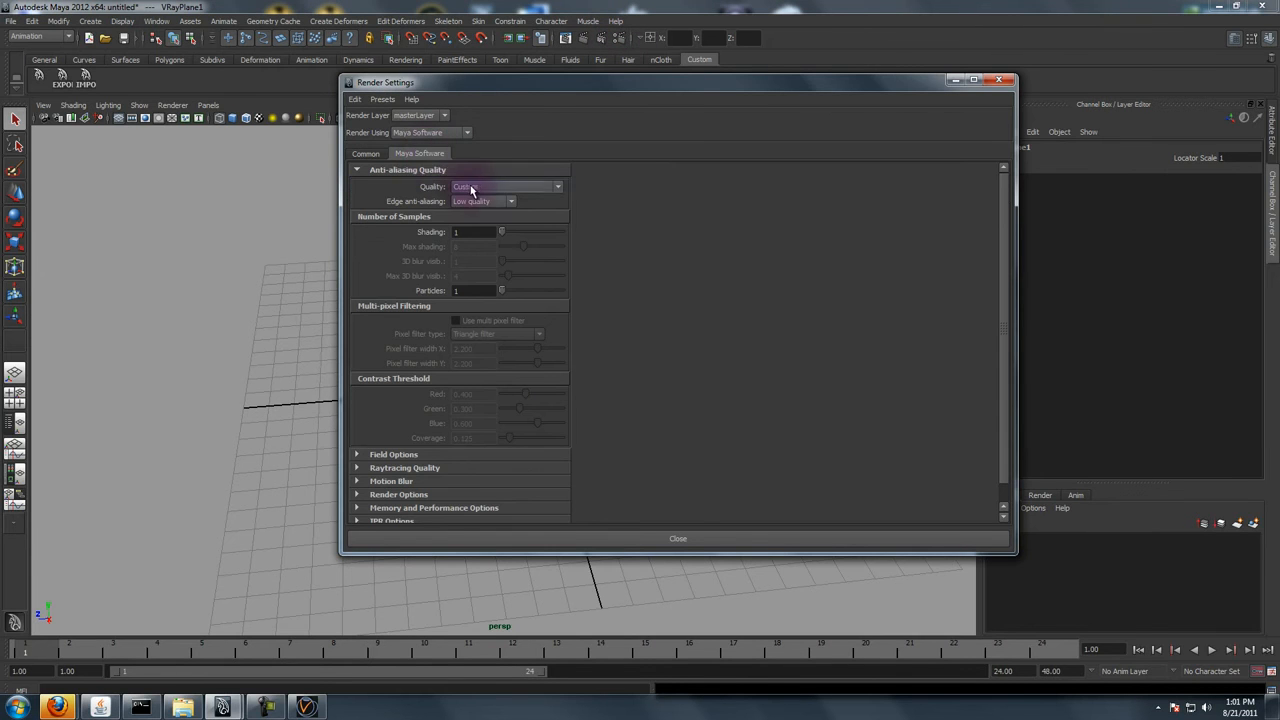
left_click(398, 100)
left_click(430, 132)
left_click(420, 165)
left_click(422, 154)
- Load a saved render settings preset and check the RT engine, image output and resolution settings
left_click(382, 99)
mouse_move(410, 122)
left_click(515, 143)
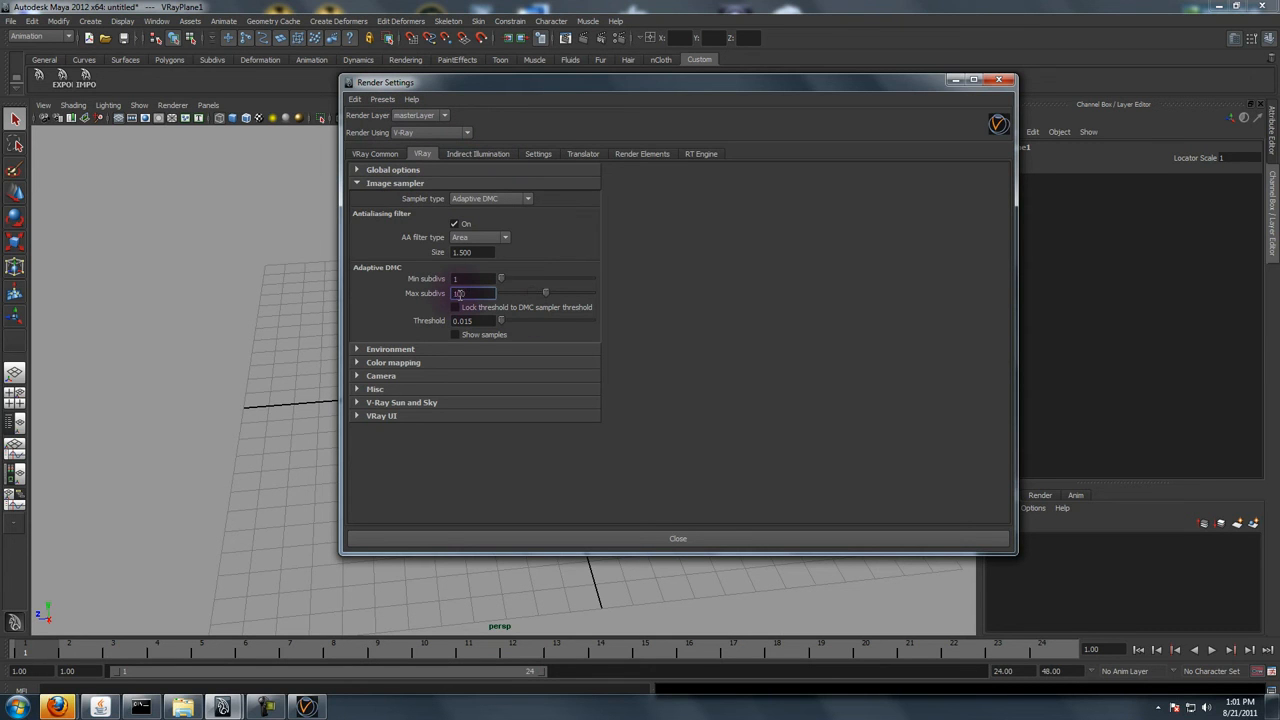
left_click(712, 155)
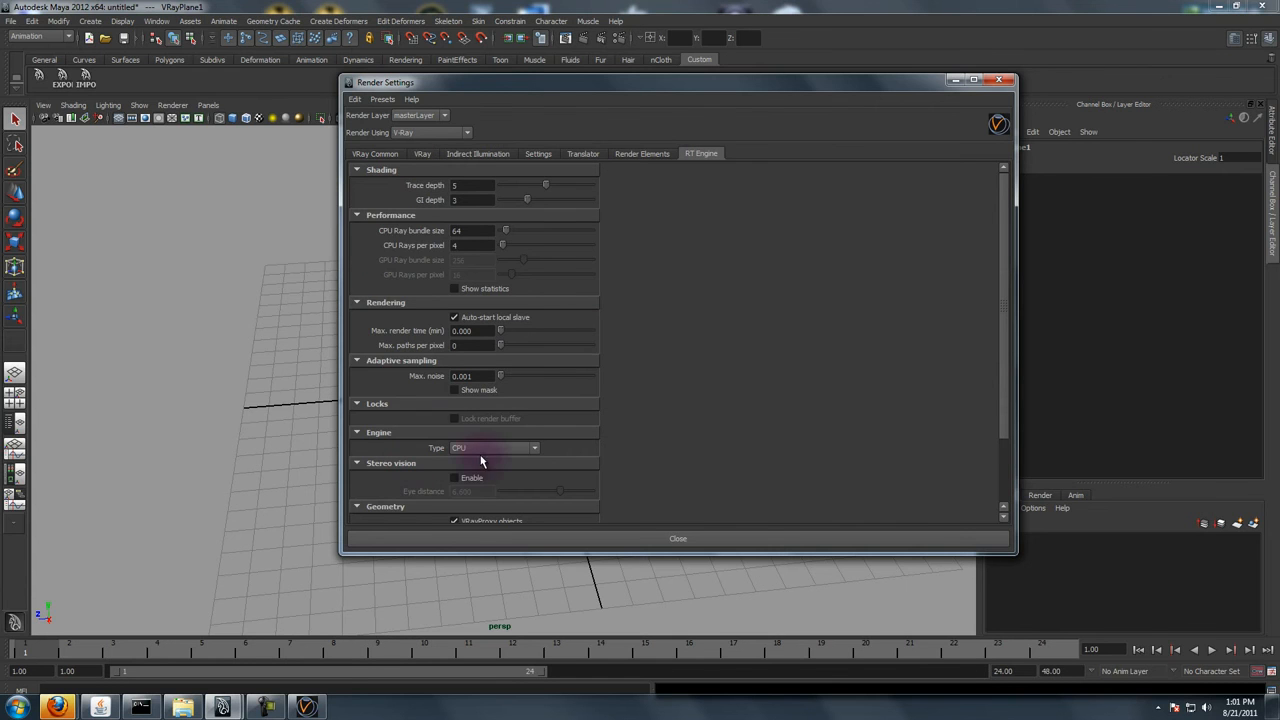
left_click(375, 154)
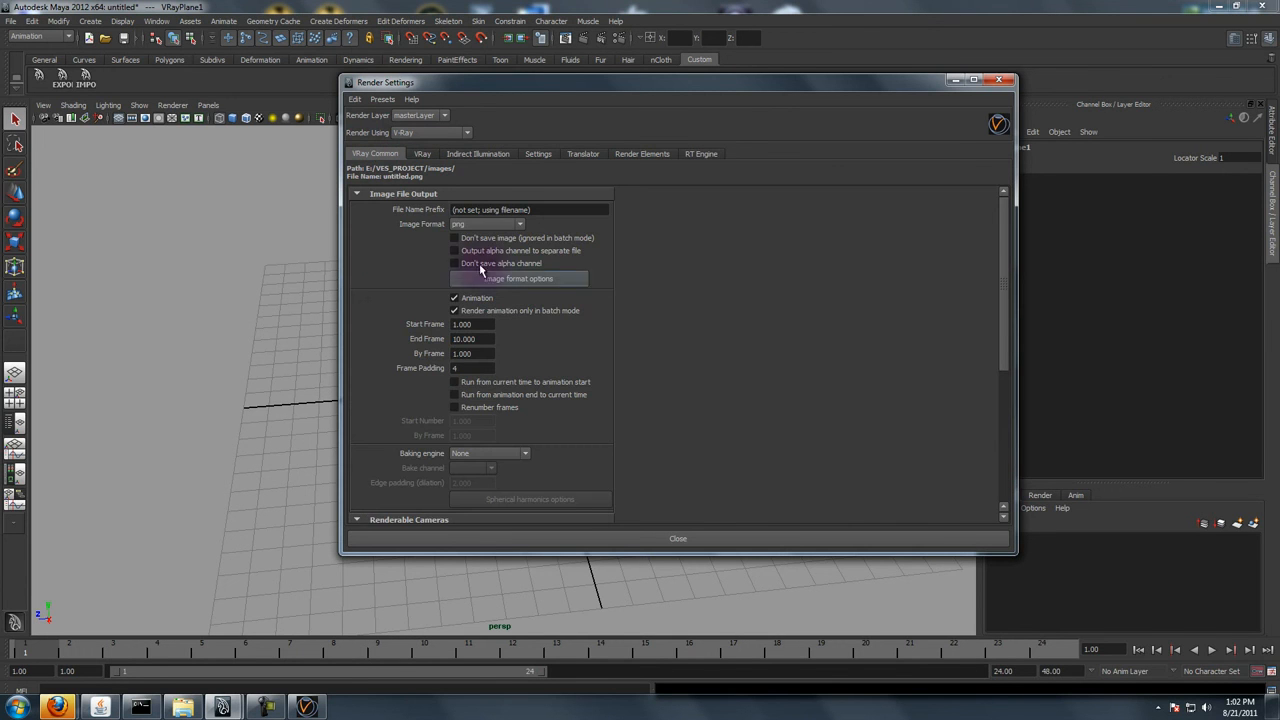
scroll(430, 370, "down", 5)
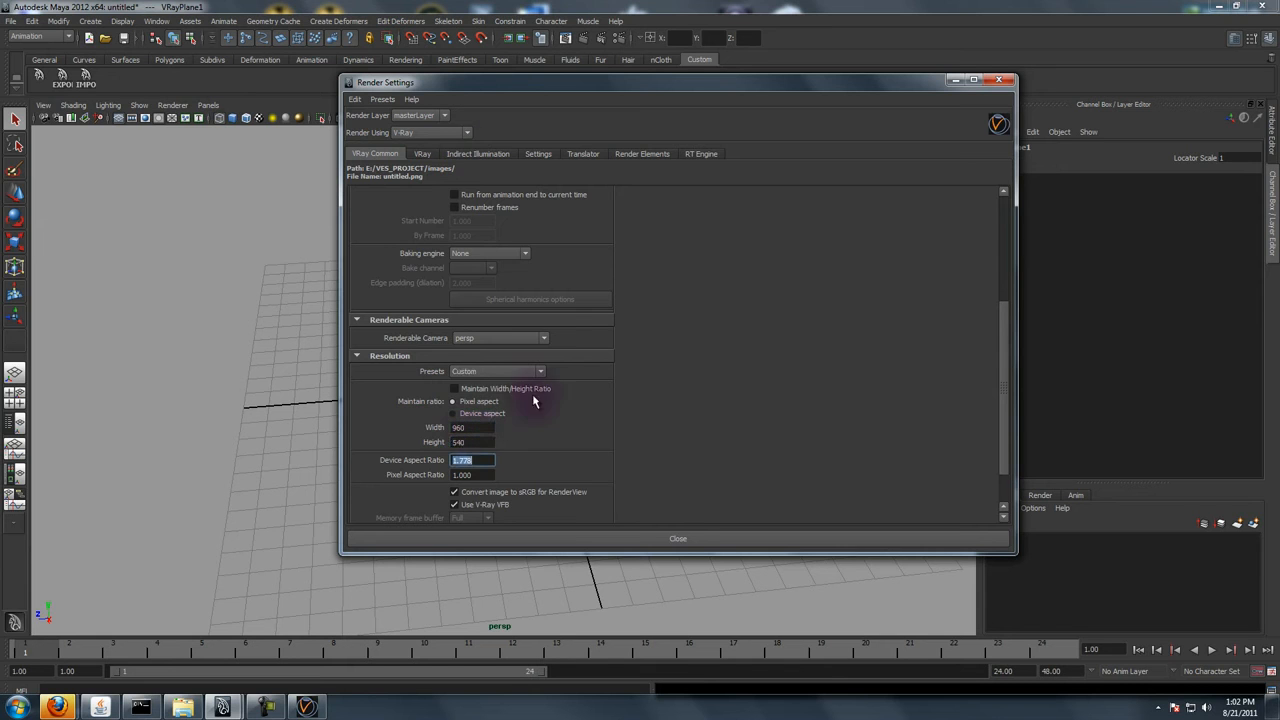
- Create a V-Ray sun and sky from the render settings and close them
left_click(422, 154)
left_click(409, 403)
left_click(460, 417)
left_click(460, 435)
left_click(540, 538)
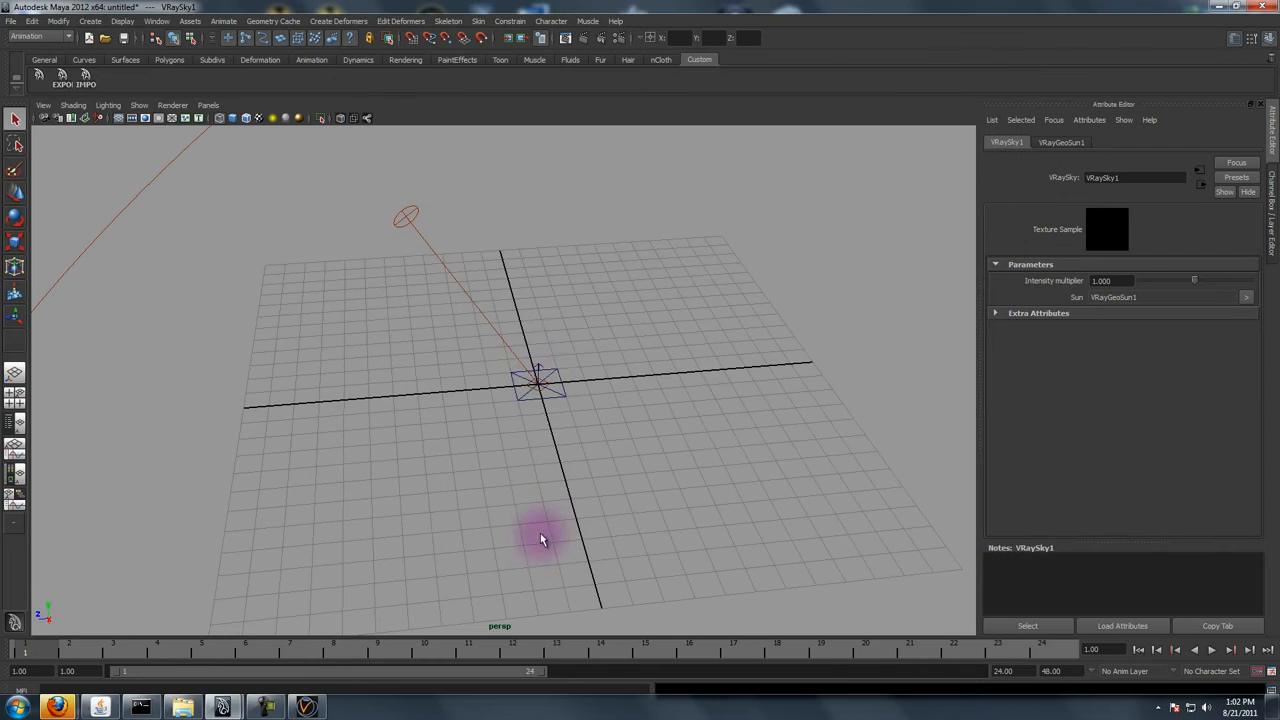
- Move the V-Ray sun away from the plane and set its intensity multiplier to about 0.094
left_click(521, 386)
left_click_drag(521, 386, 560, 471, "alt")
middle_click_drag(297, 466, 257, 470)
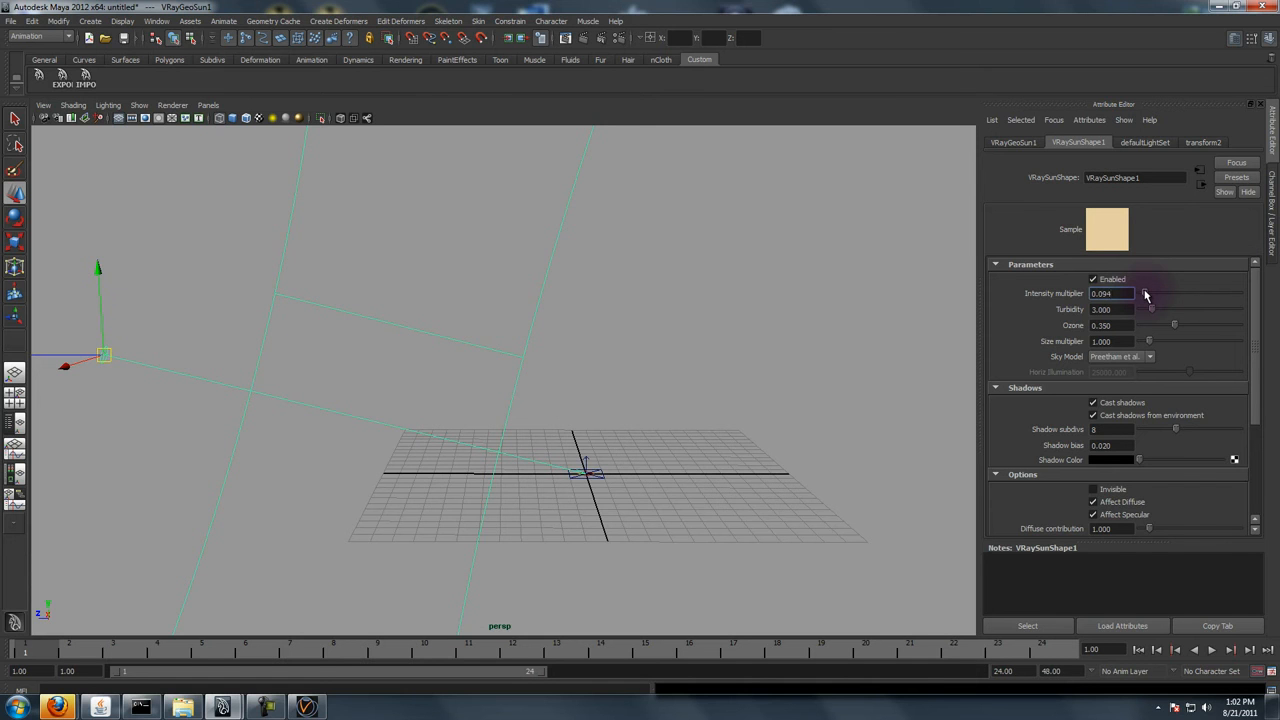
- Switch to a four-view layout with the Hypershade in place of the top view
right_click_drag(563, 366, 423, 354, "alt")
key("space")
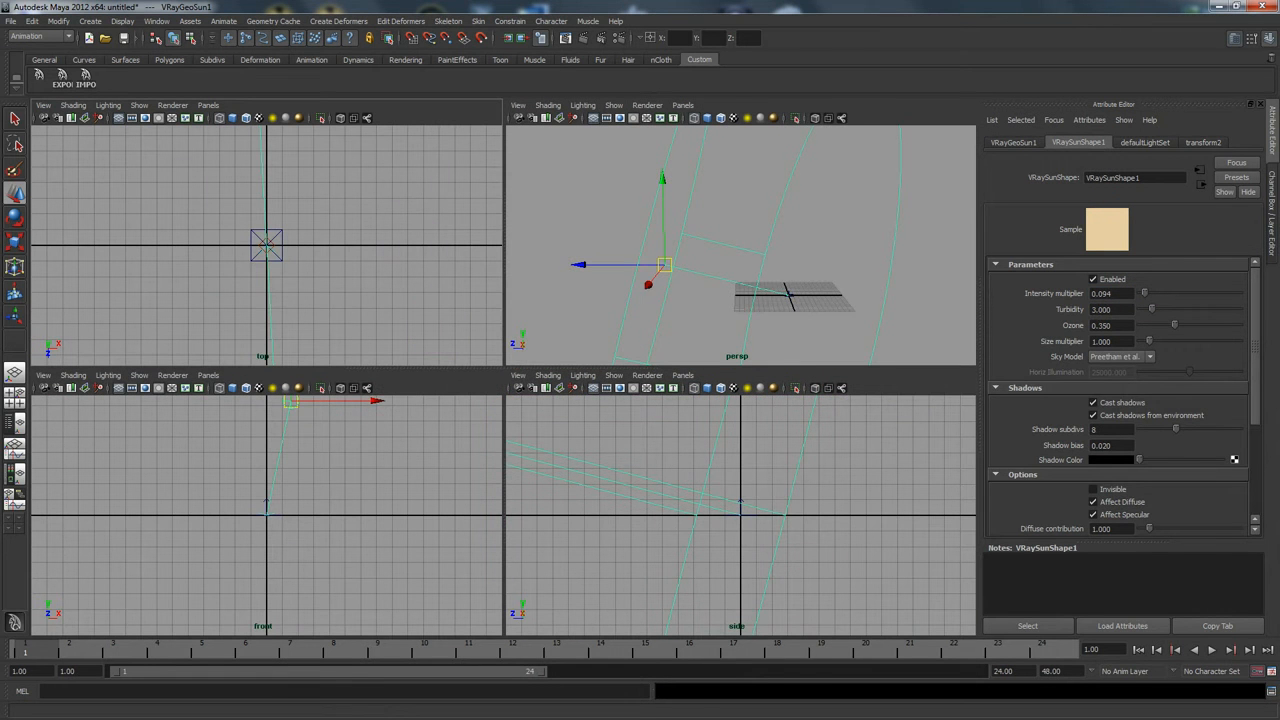
key("space")
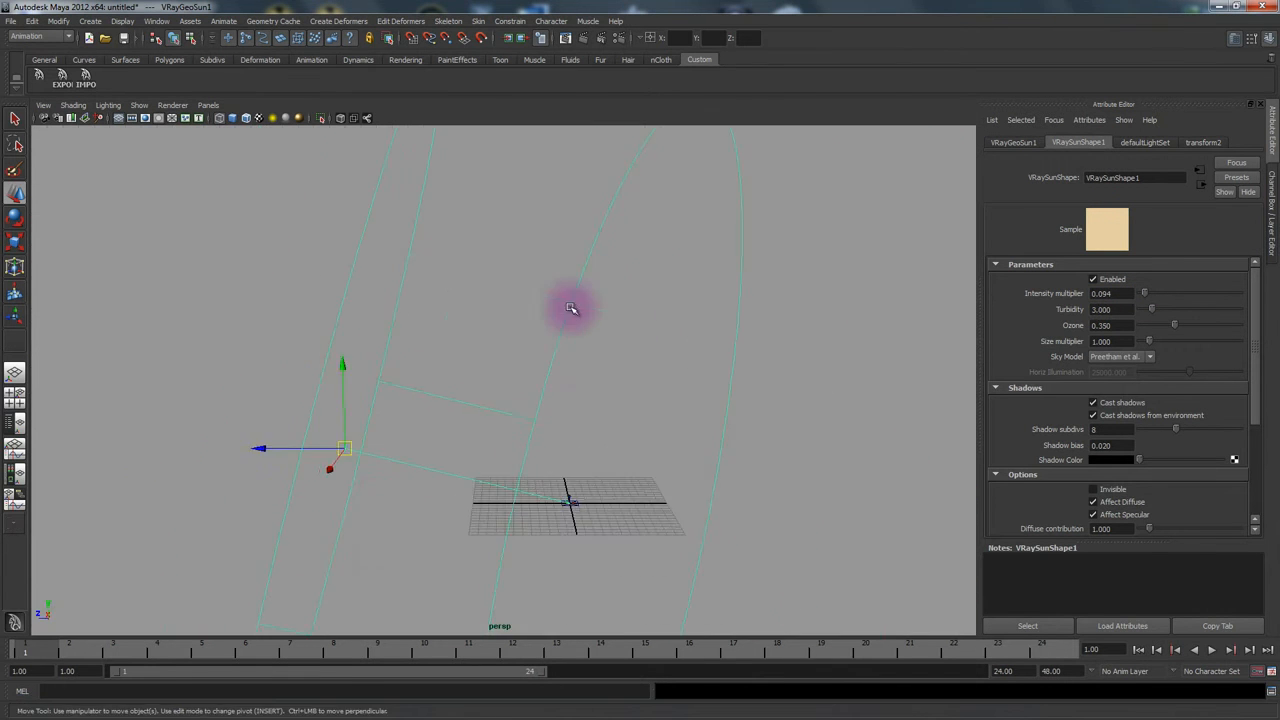
right_click_drag(624, 330, 536, 386, "alt")
middle_click_drag(536, 386, 484, 342, "alt")
middle_click_drag(500, 403, 556, 403, "alt")
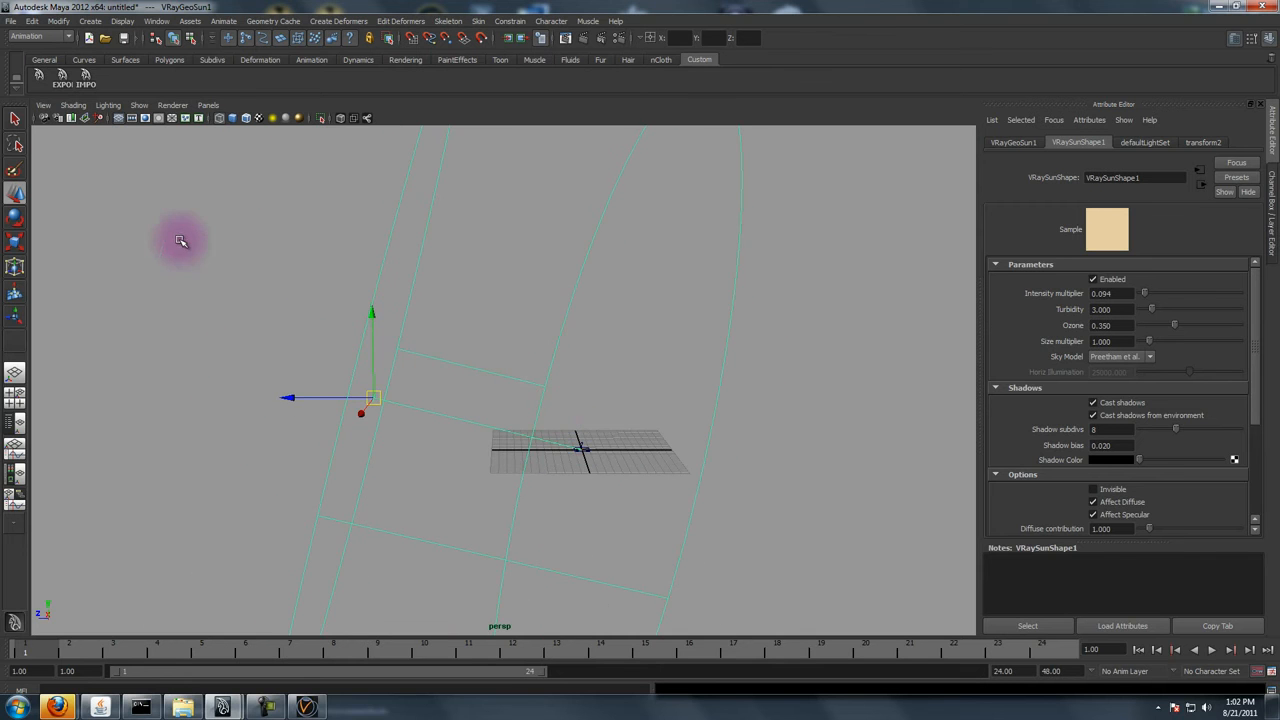
key("space")
key("space")
left_click_drag(294, 644, 113, 628)
left_click(716, 128)
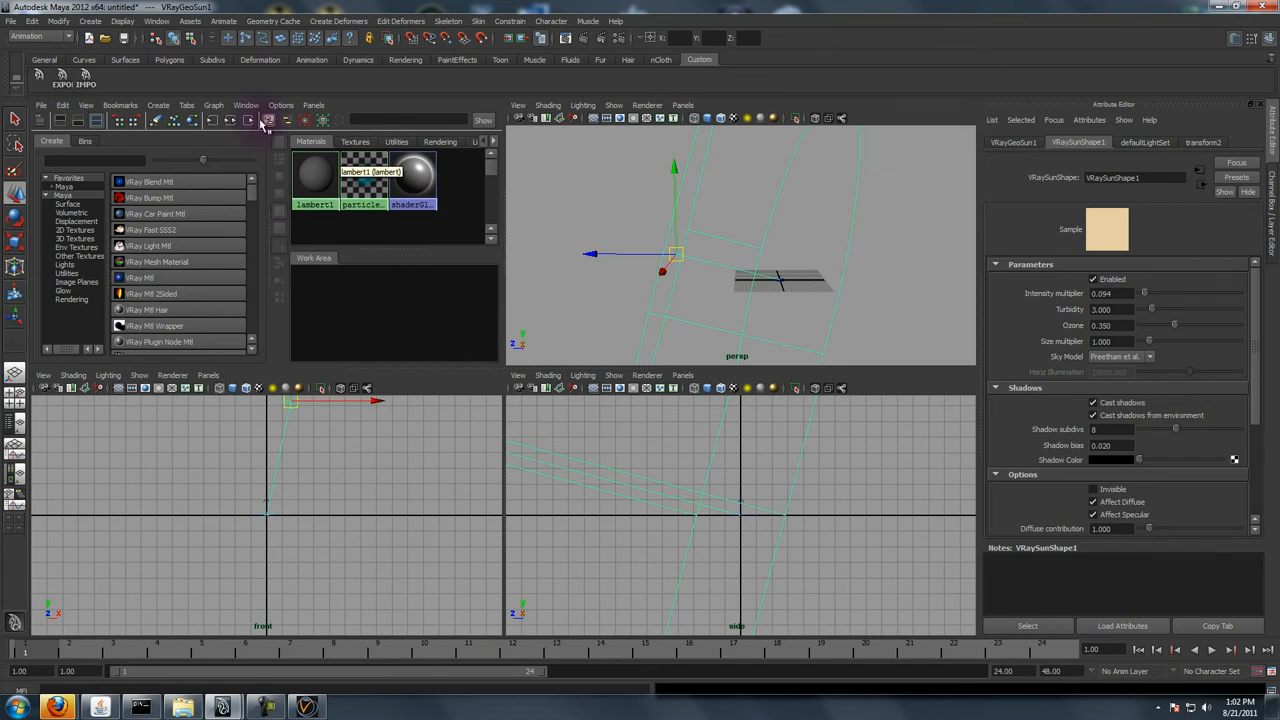
- Reference fbxTest_robo_light_v001_fk.mb from the ROBOT folder into the scene, using the file name as namespace
left_click(10, 22)
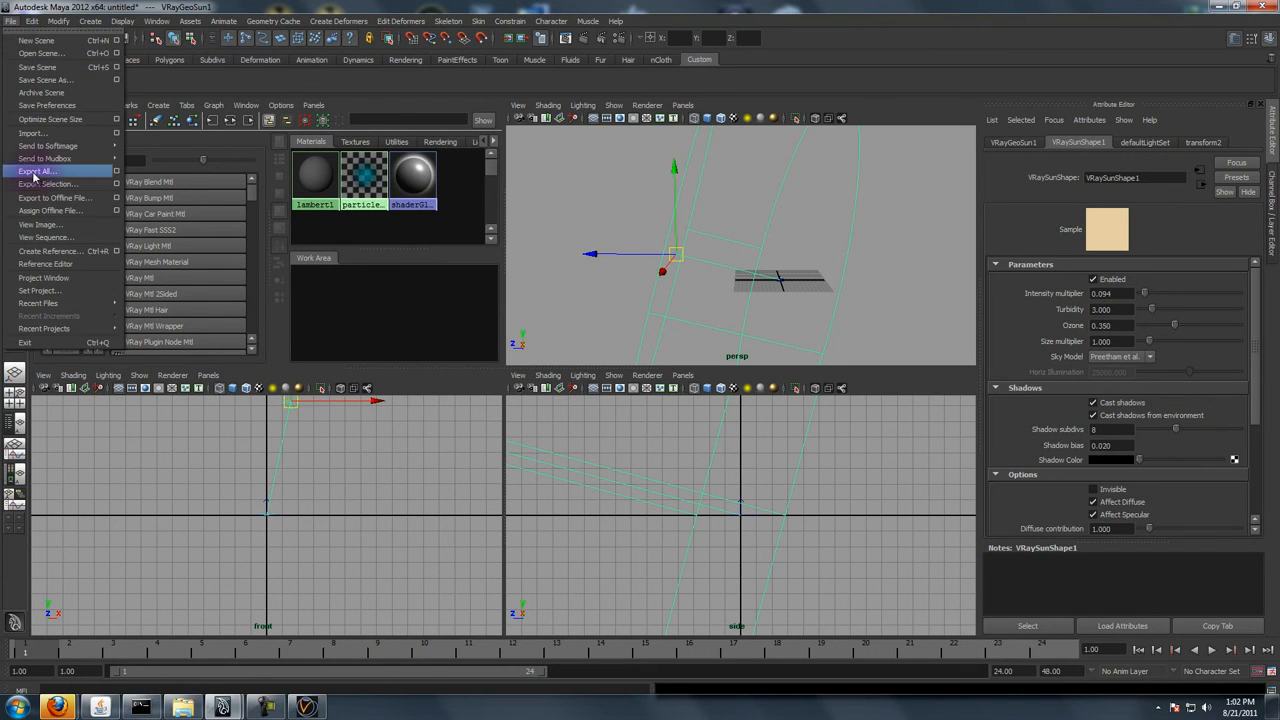
left_click(115, 251)
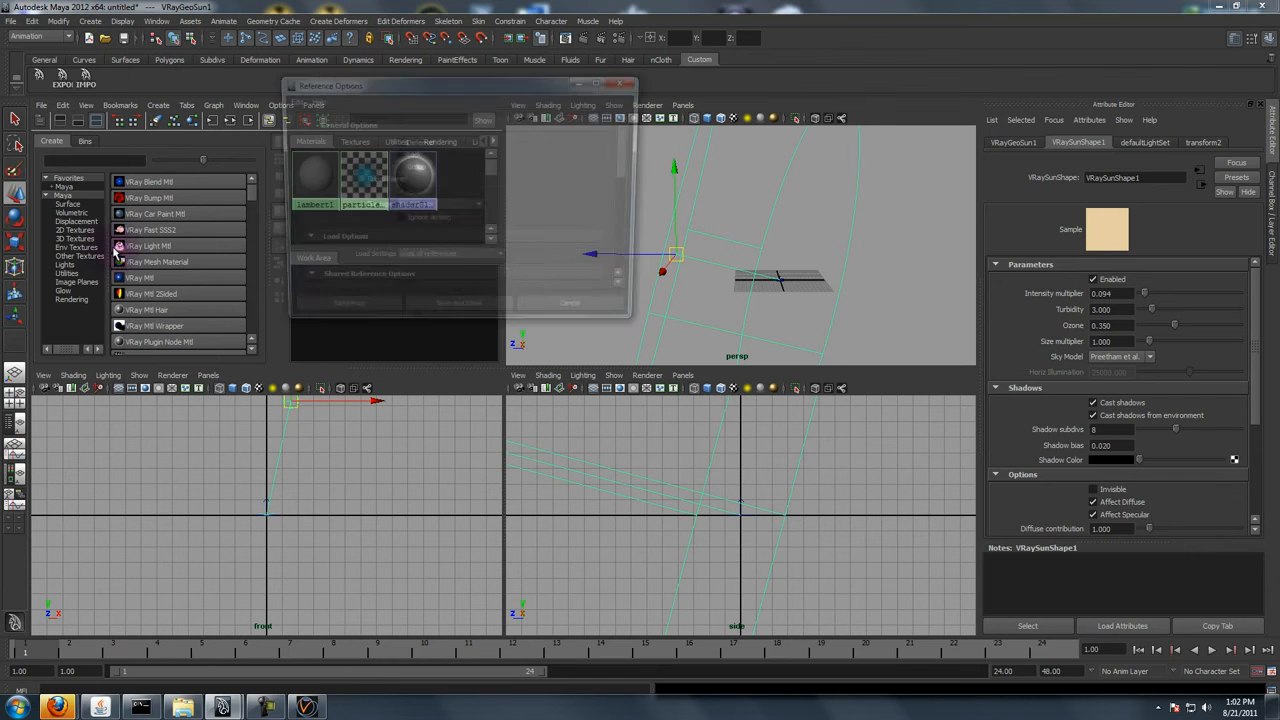
left_click(340, 314)
left_click(268, 158)
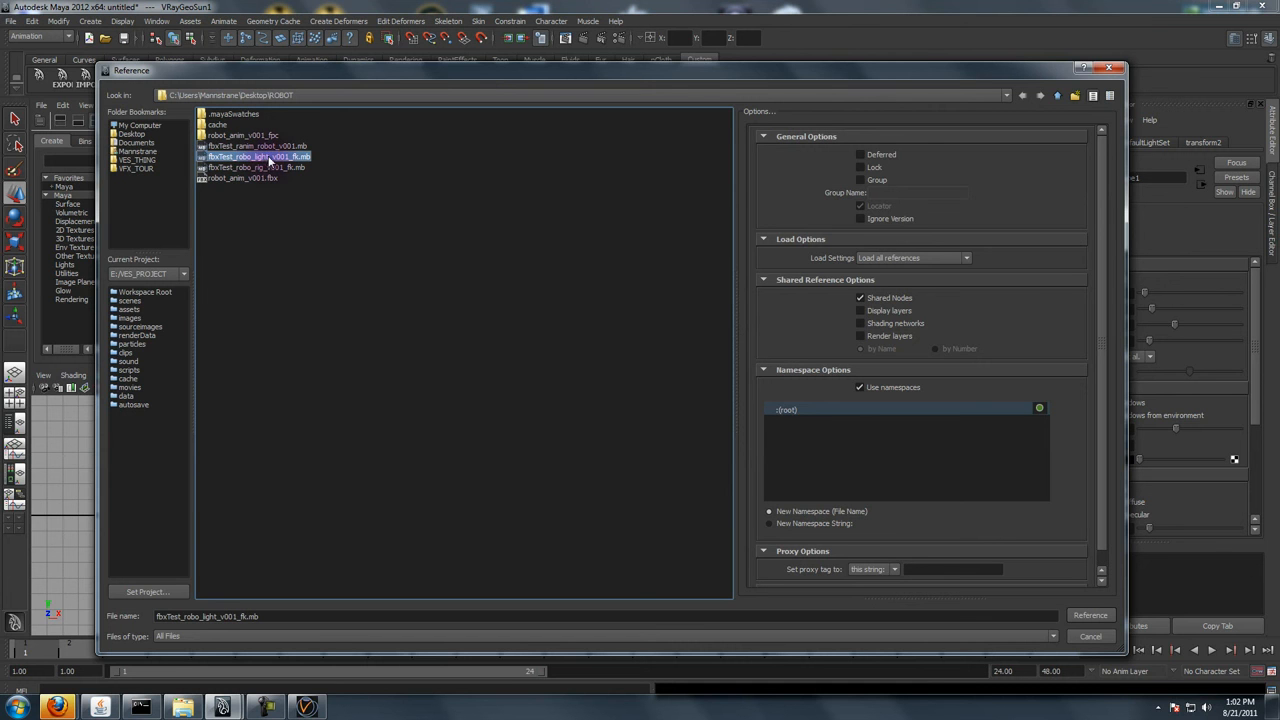
double_click(278, 158)
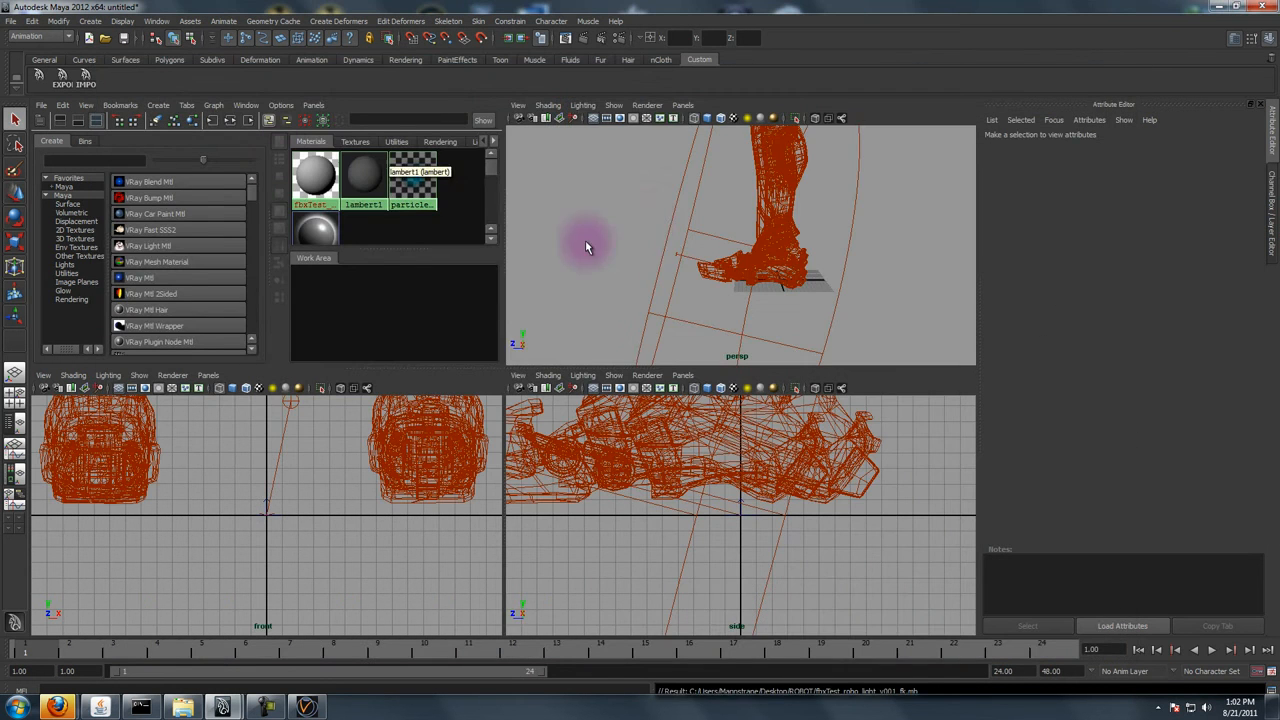
- Show the referenced robot shaded in the perspective view and select its eyes mesh
mouse_move(651, 214)
left_mouse_down("alt")
mouse_move(677, 264)
mouse_move(806, 192)
mouse_move(749, 286)
mouse_move(755, 227)
left_mouse_up("alt")
key("5")
left_click(755, 225)
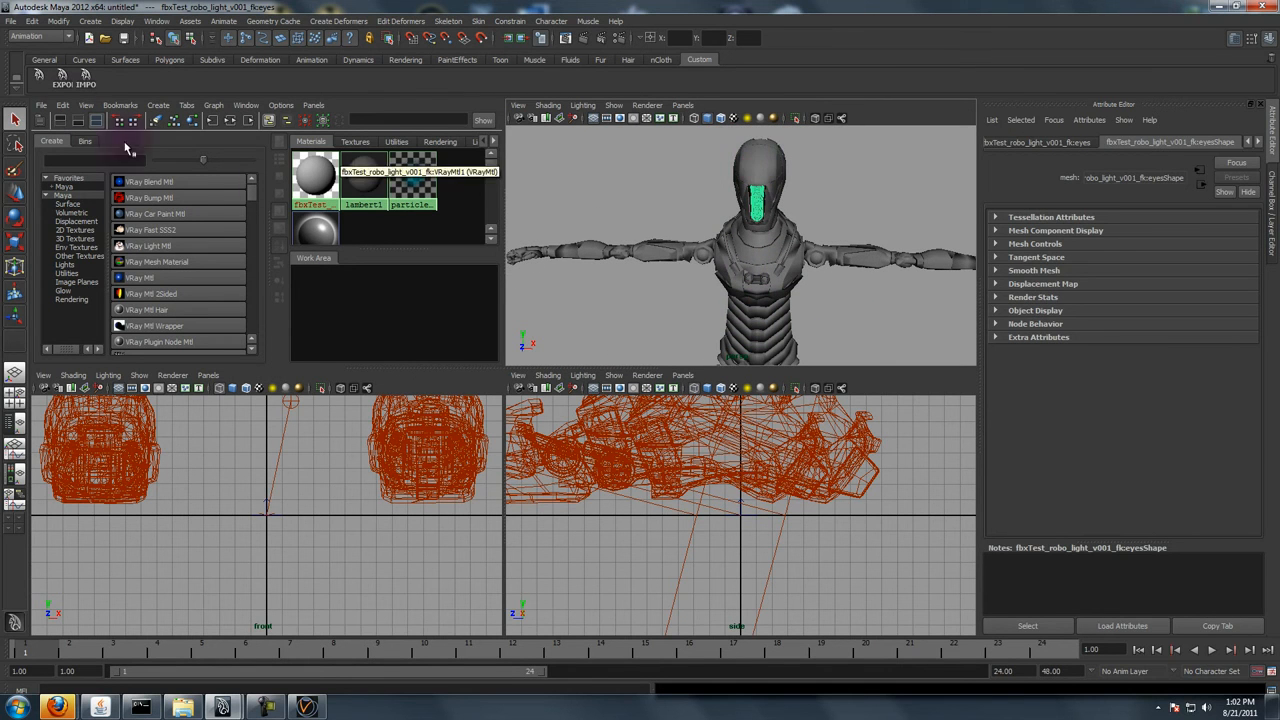
- Check the file path and namespace of the referenced robot in the Reference Editor
left_click(10, 21)
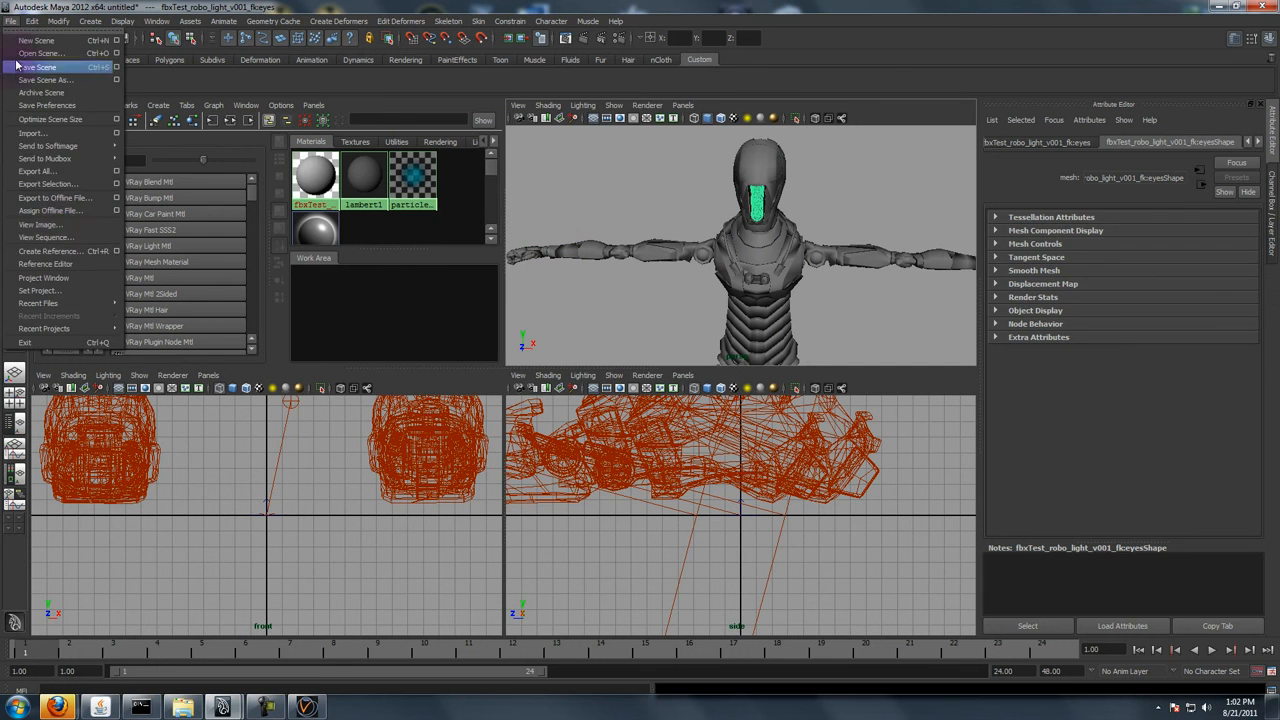
left_click(67, 264)
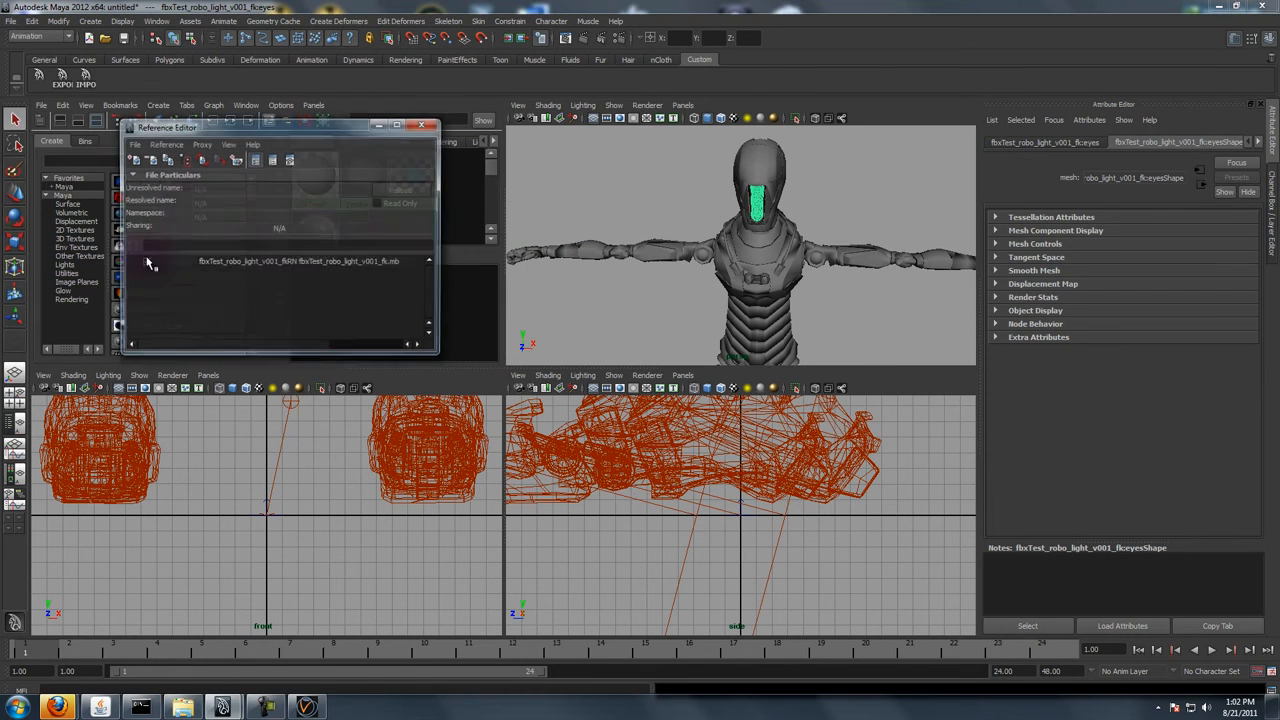
left_click(367, 264)
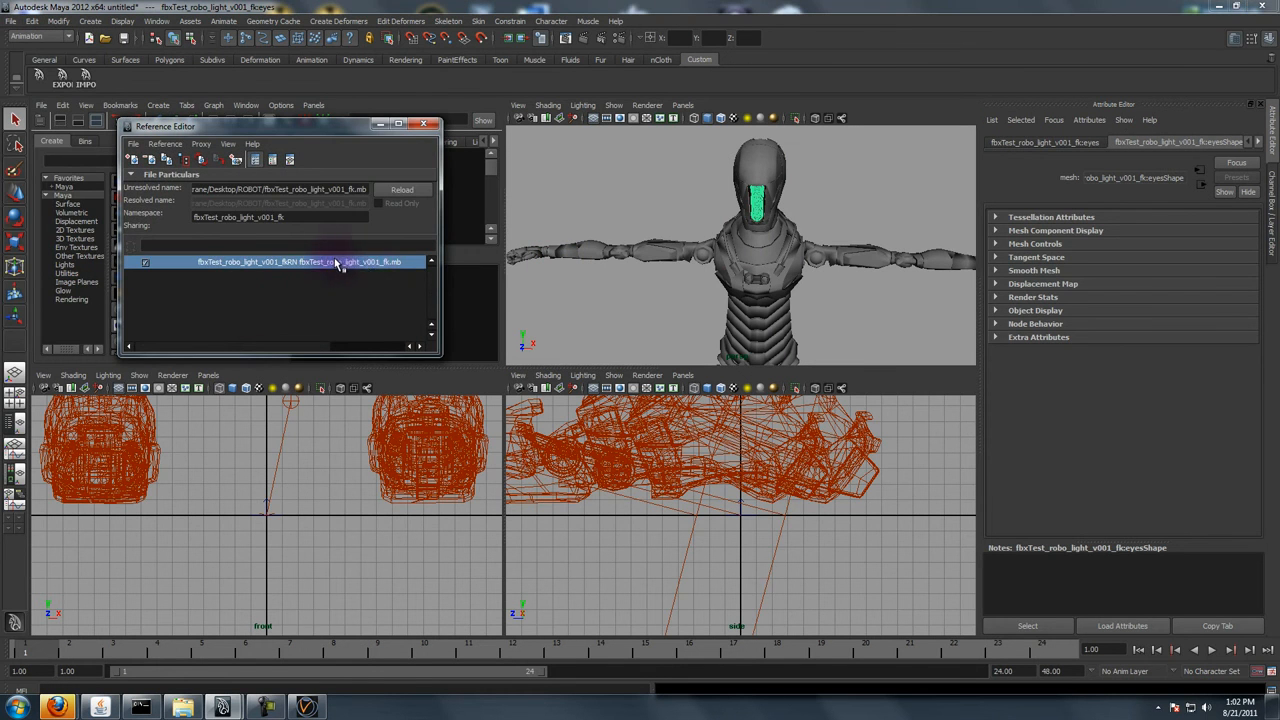
left_click(423, 124)
- Replace the front view with the Outliner and select the referenced robot's char group
key("space")
left_click_drag(286, 557, 258, 475)
left_click(146, 498)
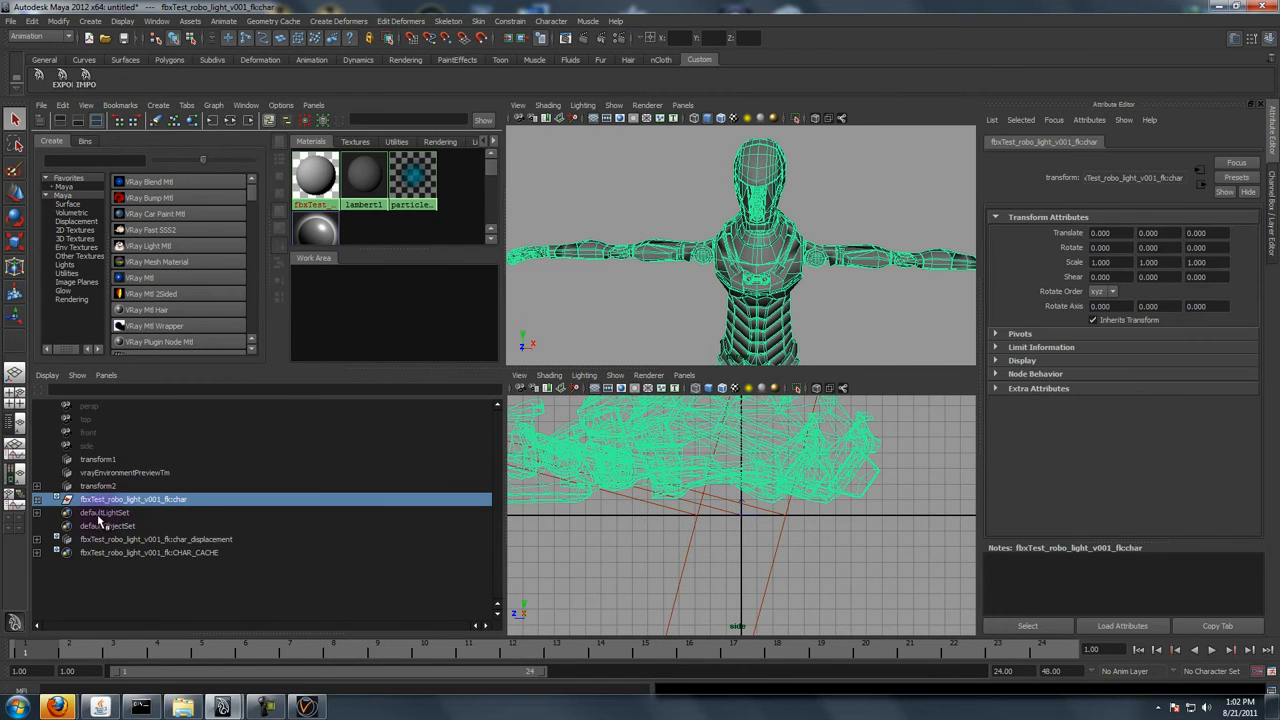
left_click(38, 499)
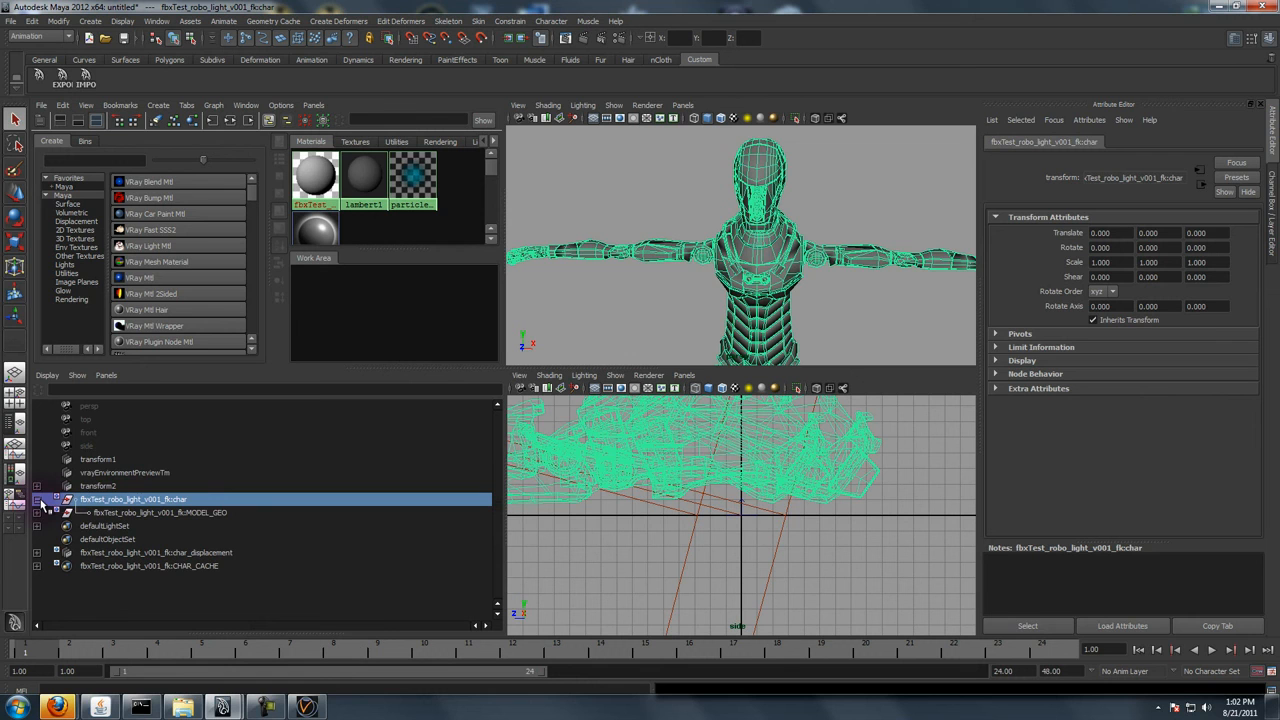
left_click(38, 499)
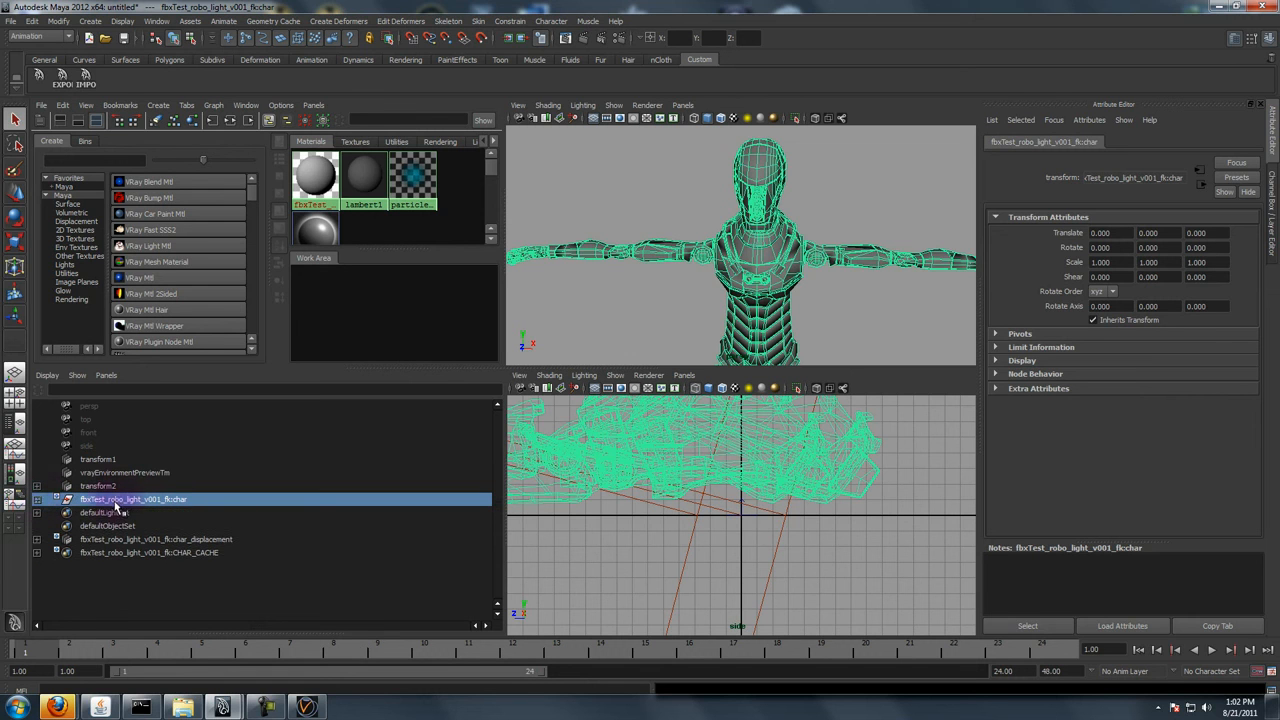
- Change the namespace of the fbxTest_robo_light_v001_fk.mb reference to robot in the Reference Editor
left_click(10, 21)
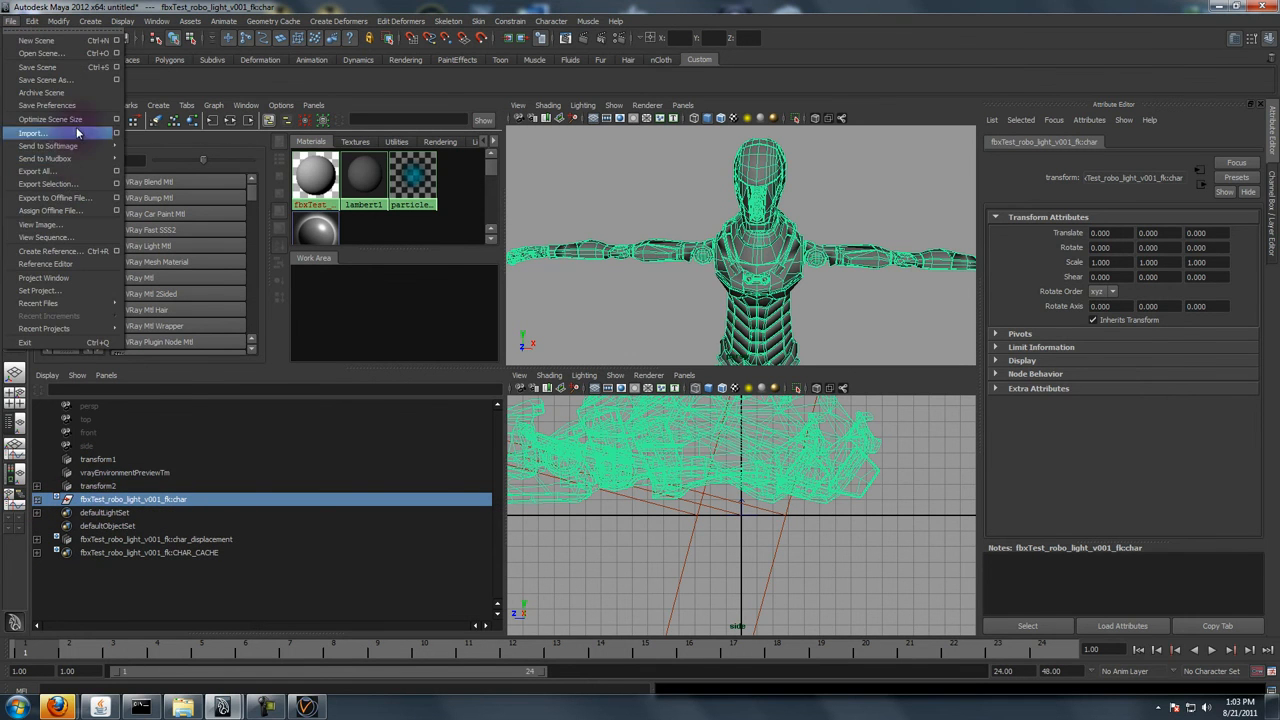
mouse_move(66, 147)
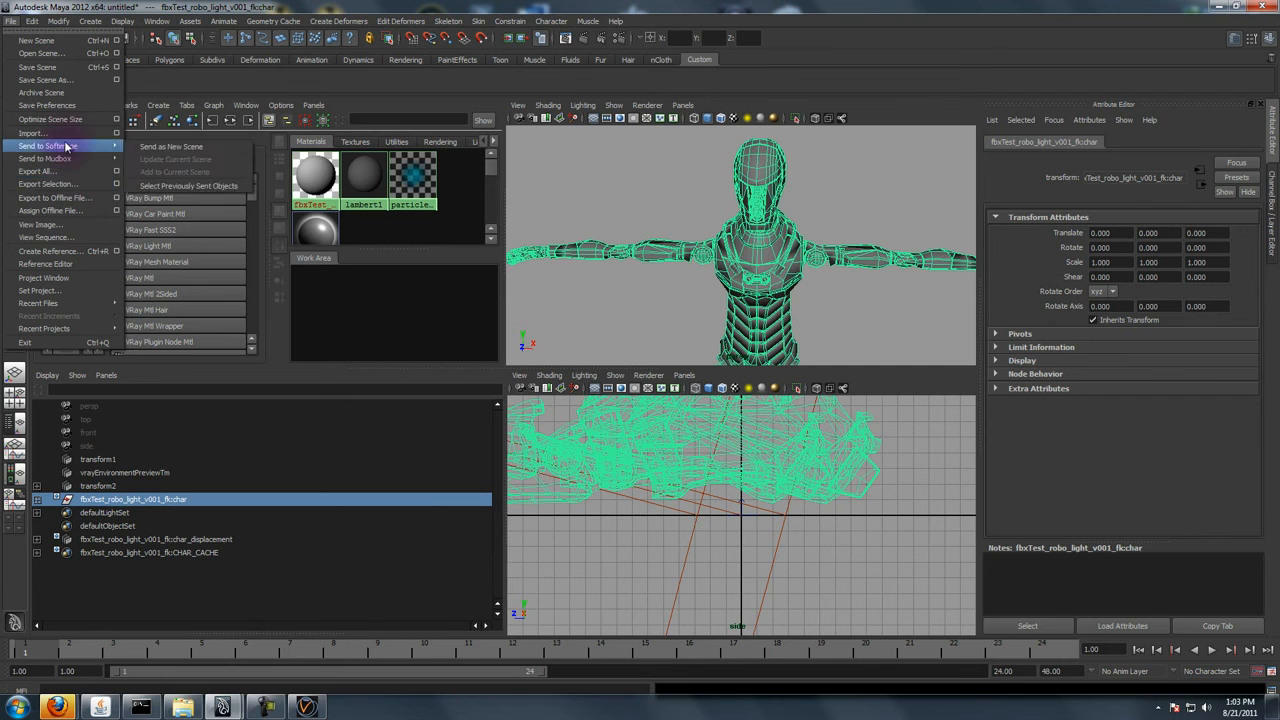
left_click(66, 264)
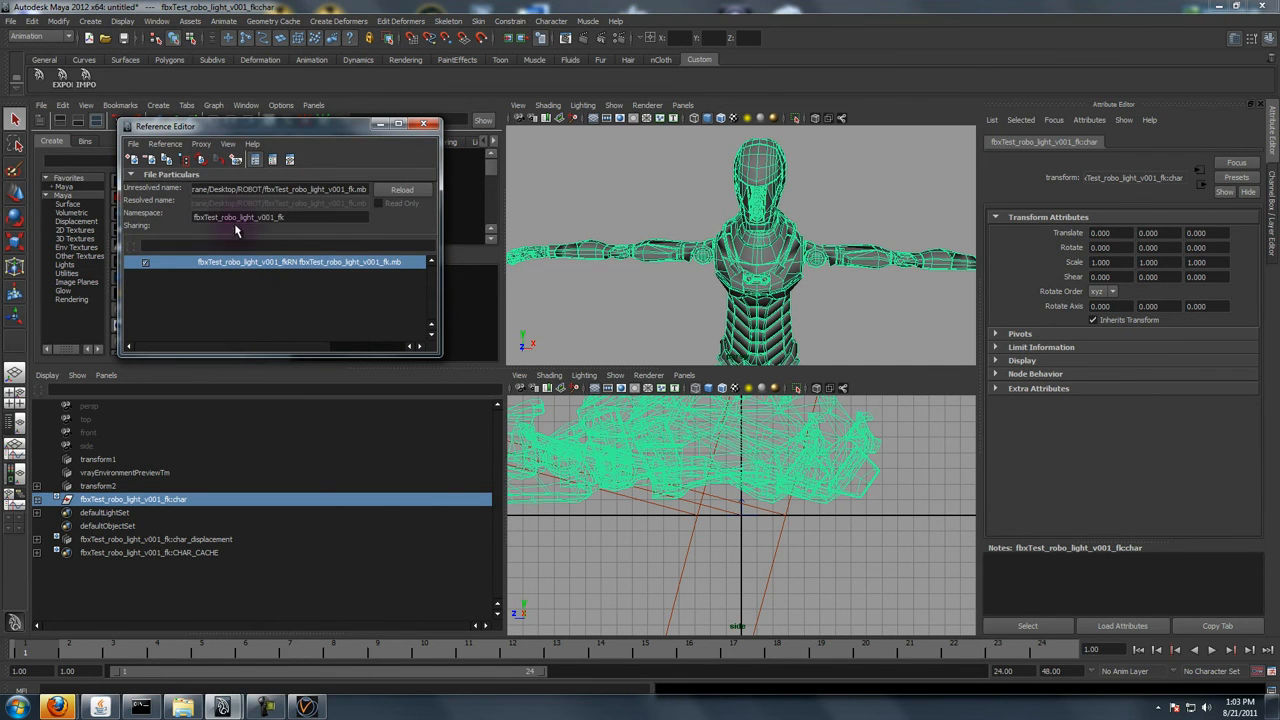
left_click(260, 218)
type("robot")
key("Return")
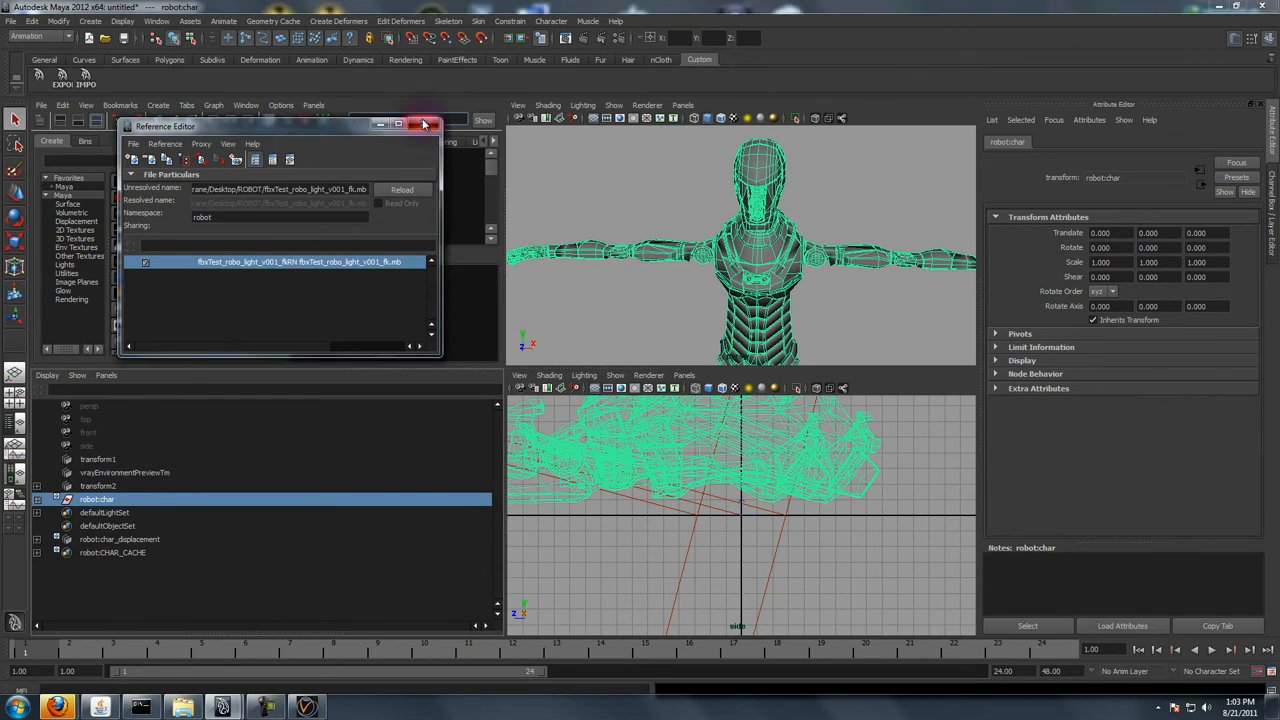
left_click(424, 124)
- Select the robot:CHAR_CACHE set, frame more of the robot in perspective, and replace the side view with the Render View
left_click(110, 552)
right_click_drag(803, 235, 680, 470, "alt")
key("space")
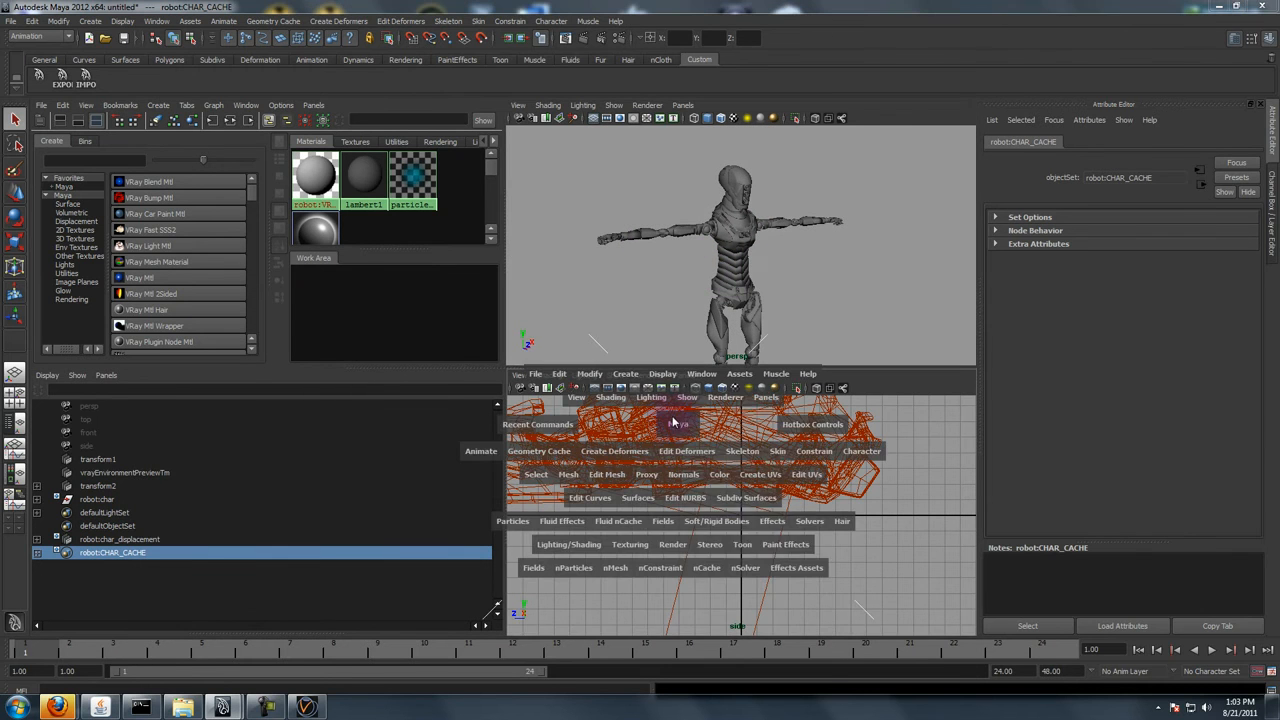
left_click(705, 573)
left_click_drag(701, 597, 504, 460)
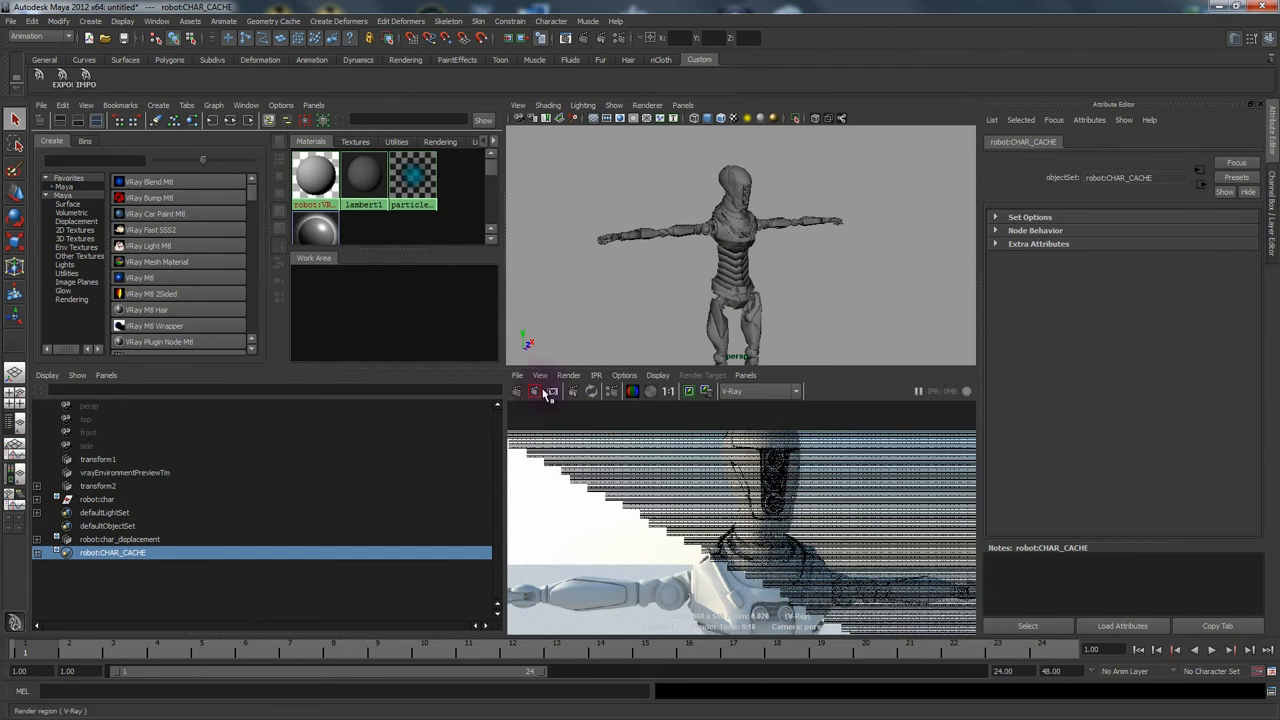
- Test-render the perspective view with V-Ray, letting the render buckets follow the mouse, and close the frame buffer
left_click(563, 392)
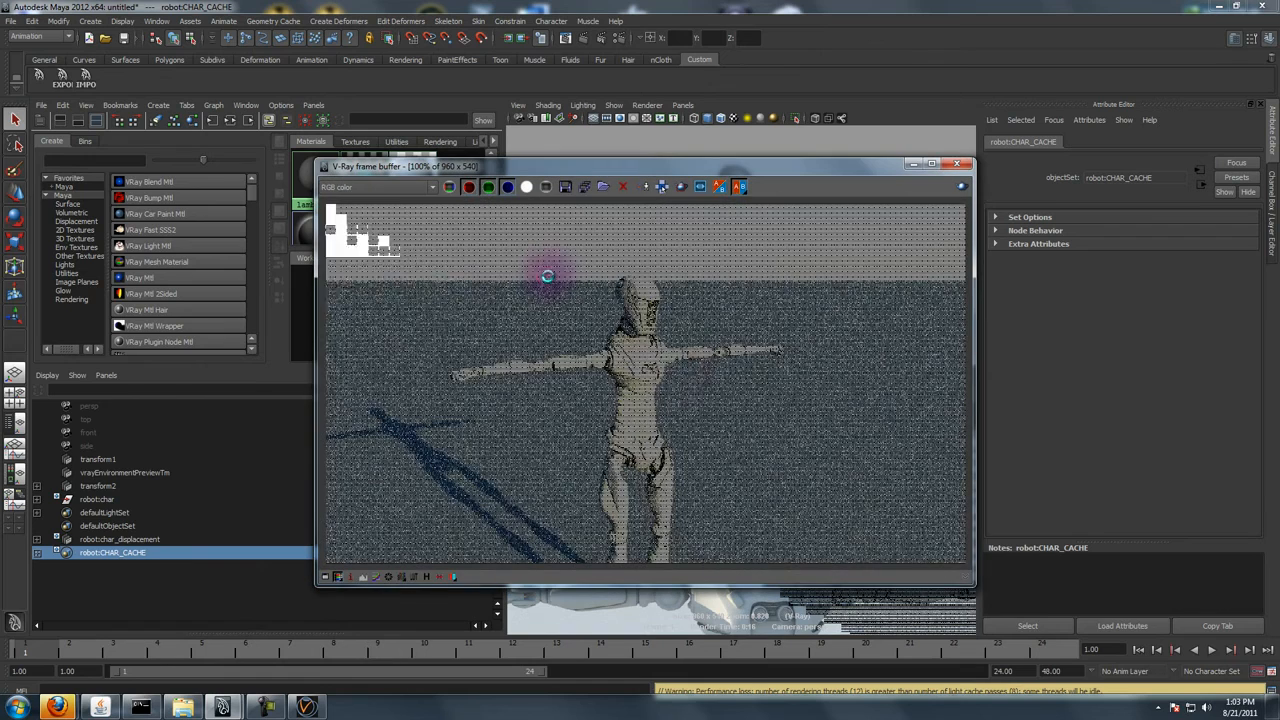
left_click(662, 188)
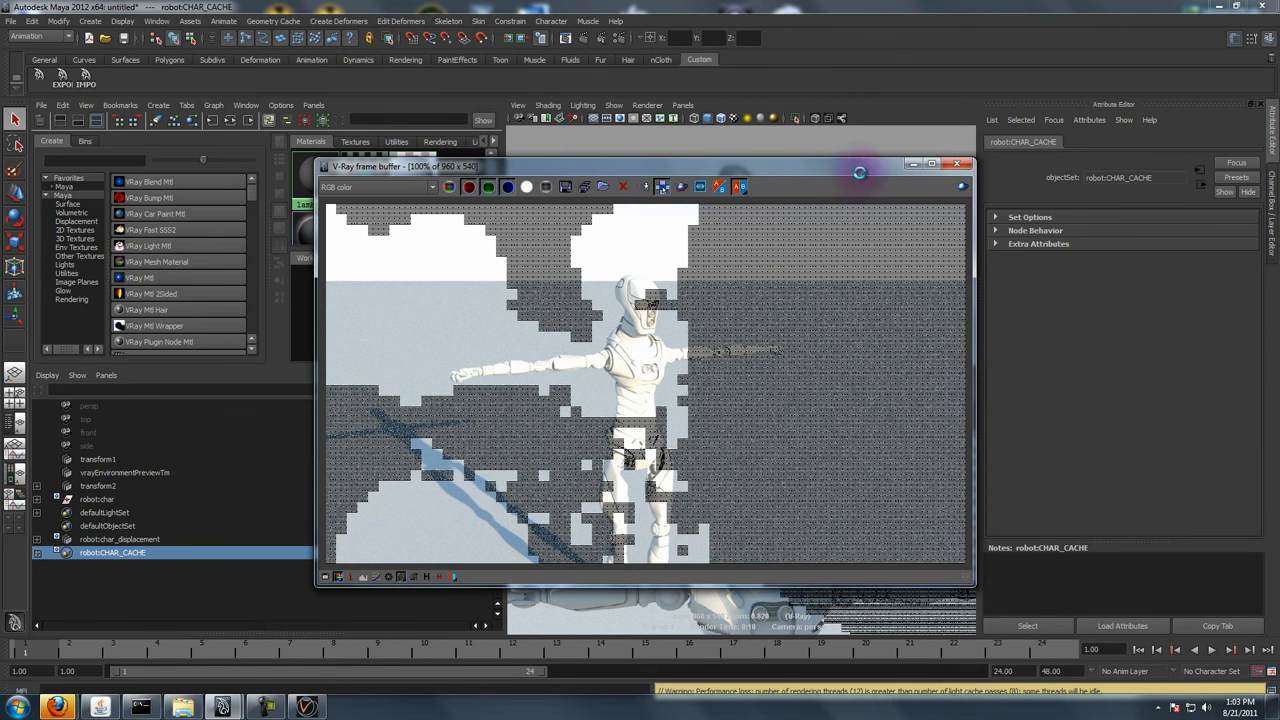
left_click(957, 165)
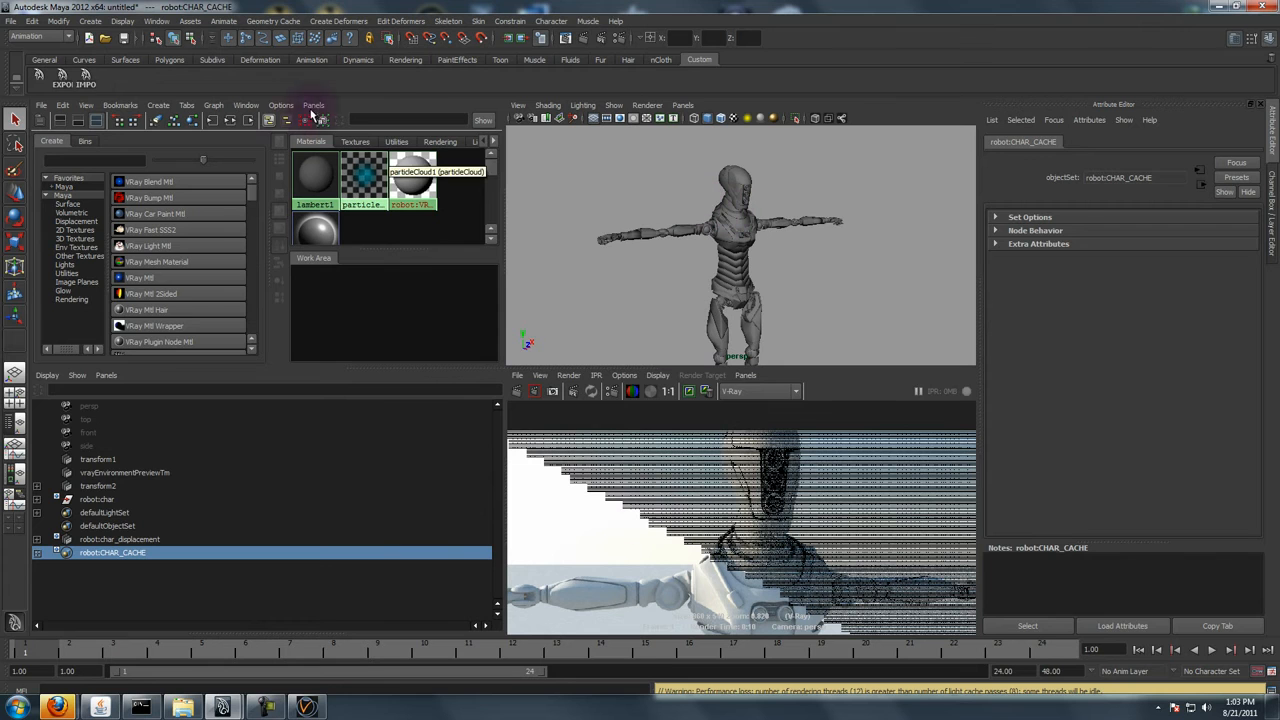
- Set the intensity multiplier of VRayGeoSun1 to 0.040 and test-render a region around the robot's head
left_click(112, 472)
left_click(98, 486)
left_click(37, 486)
left_click(115, 499)
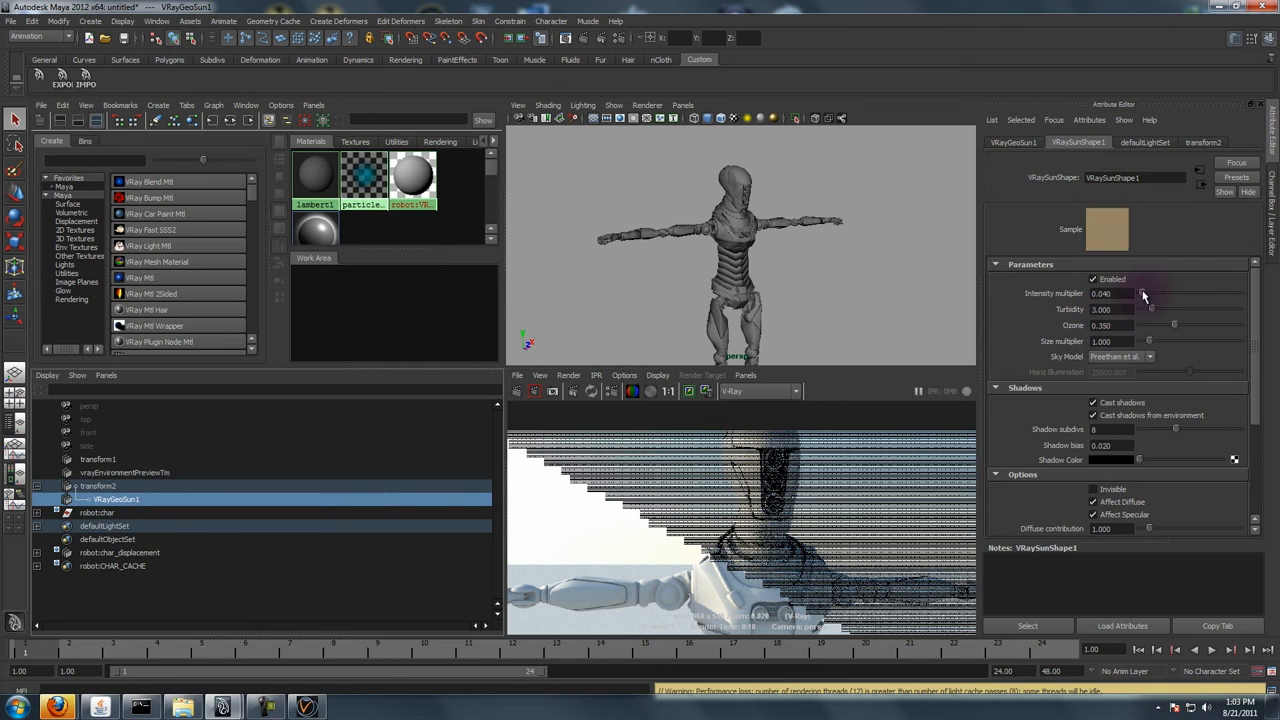
left_click(663, 389)
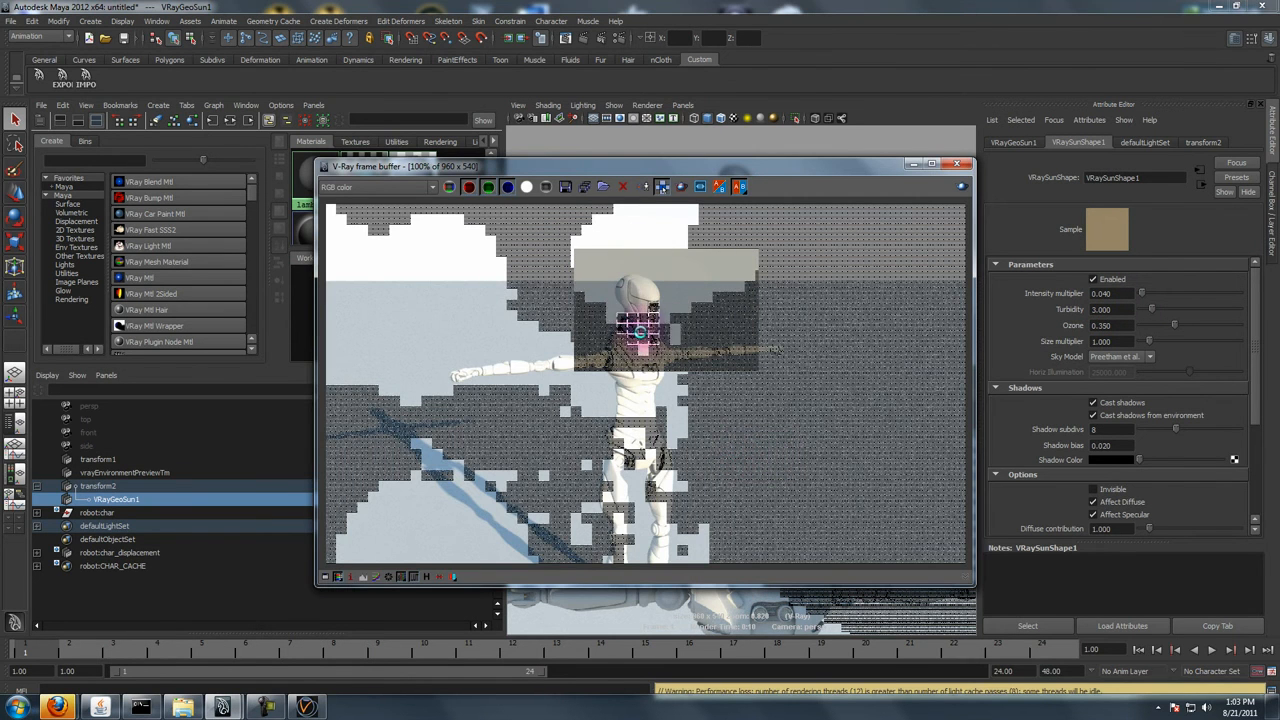
left_click(957, 163)
- Examine the robot in an enlarged perspective view with wireframe and shaded display, clear the selection, and show the Channel Box
left_click_drag(682, 153, 822, 281, "alt")
key("space")
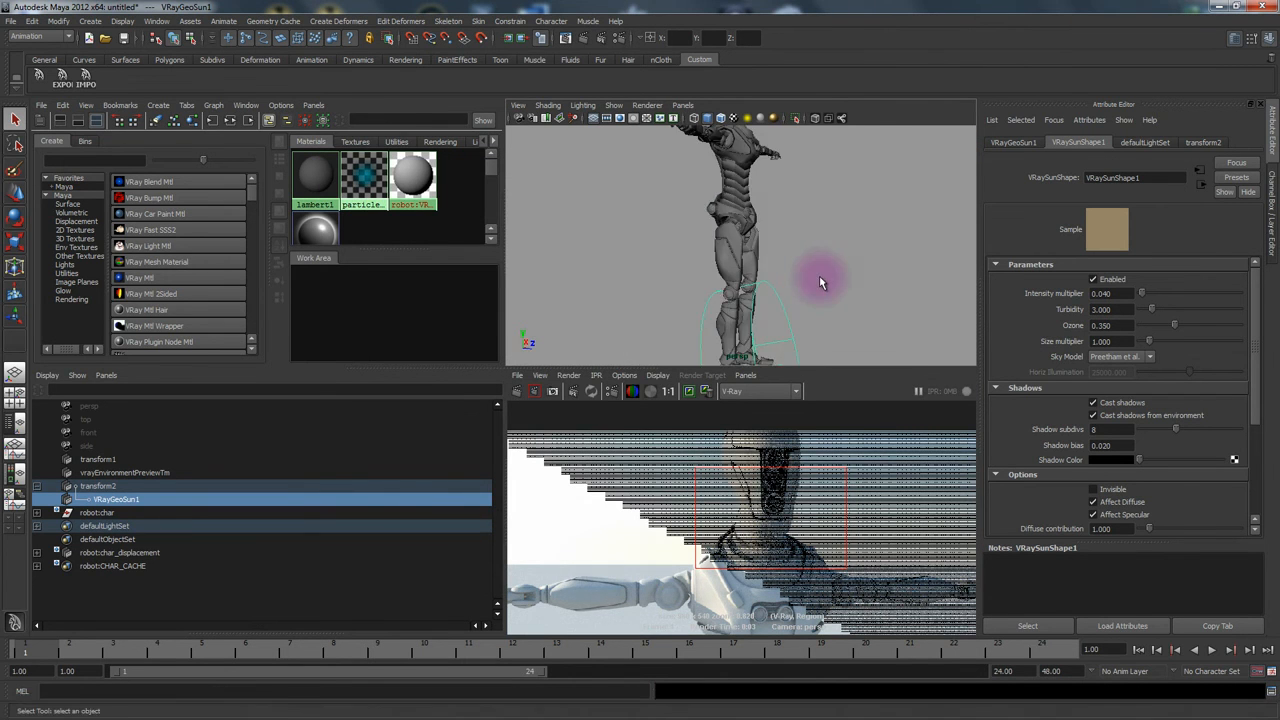
left_click_drag(700, 303, 637, 323, "alt")
key("4")
left_click_drag(686, 286, 593, 289, "alt")
key("5")
left_click(629, 319)
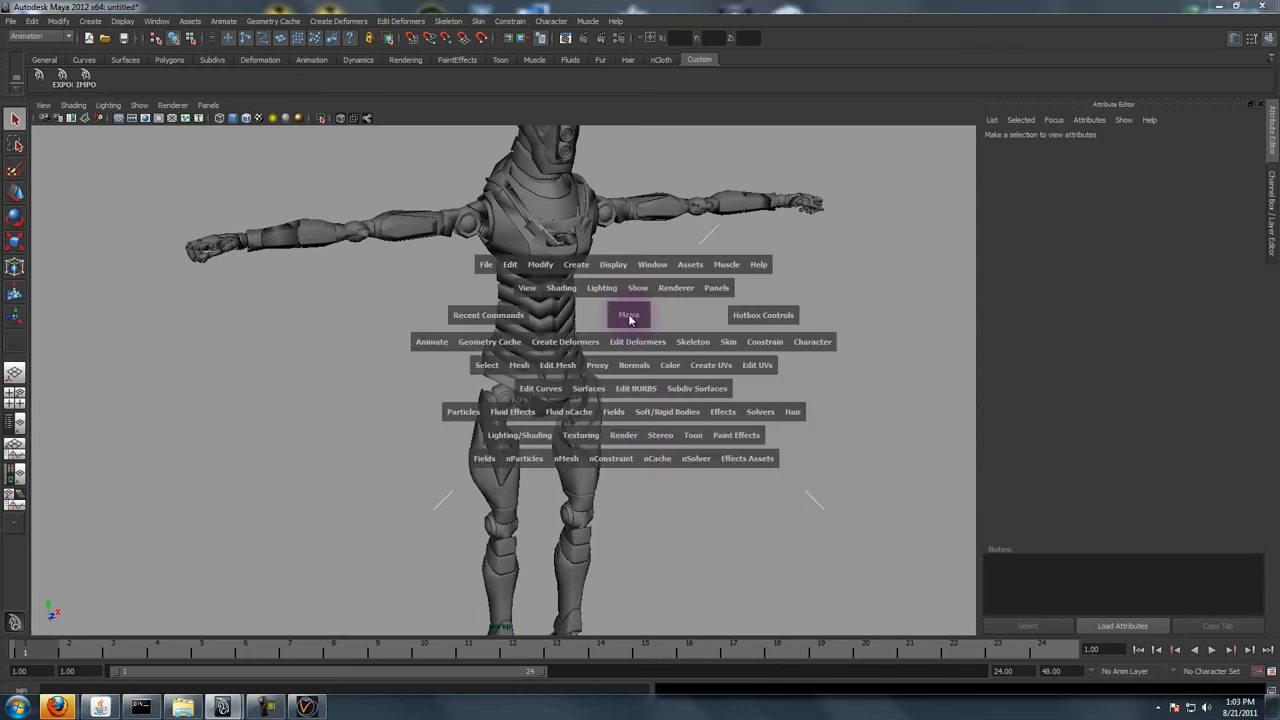
key("space")
key("ctrl+a")
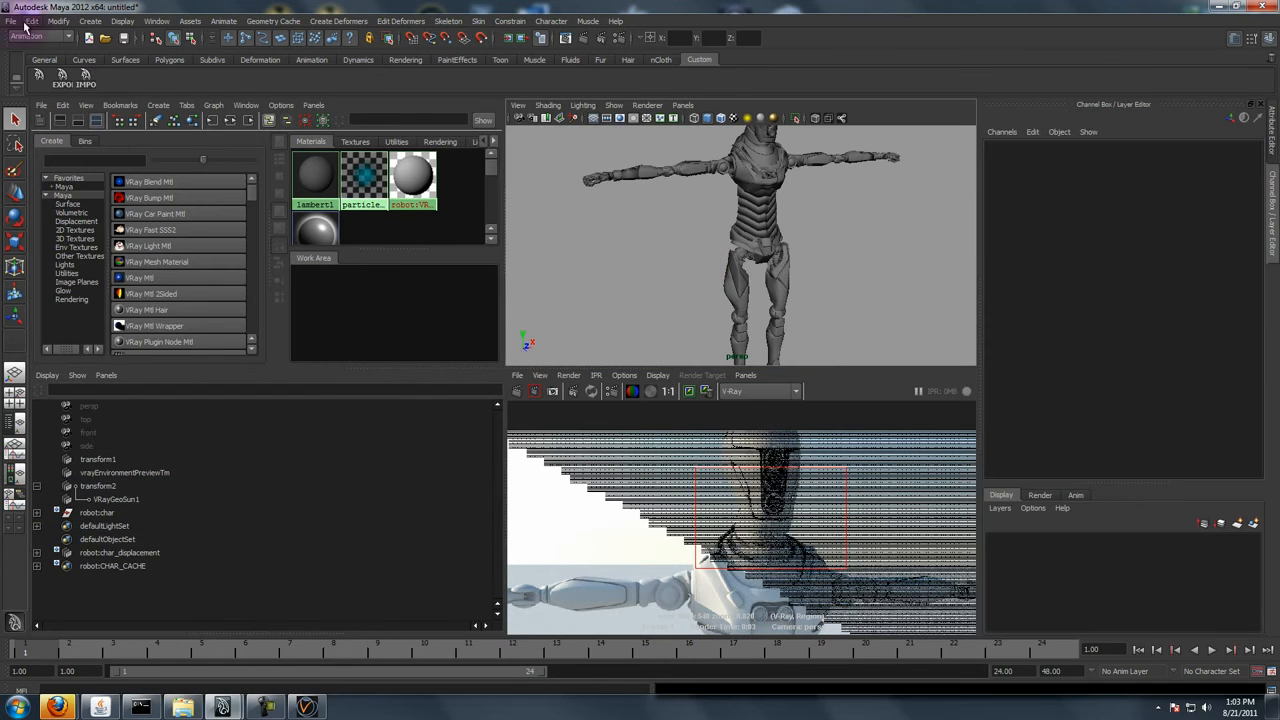
- Select the robot:char group and choose robot_anim_v001.fbx in the ROBOT folder for import, with FBX as the file type
left_click(102, 513)
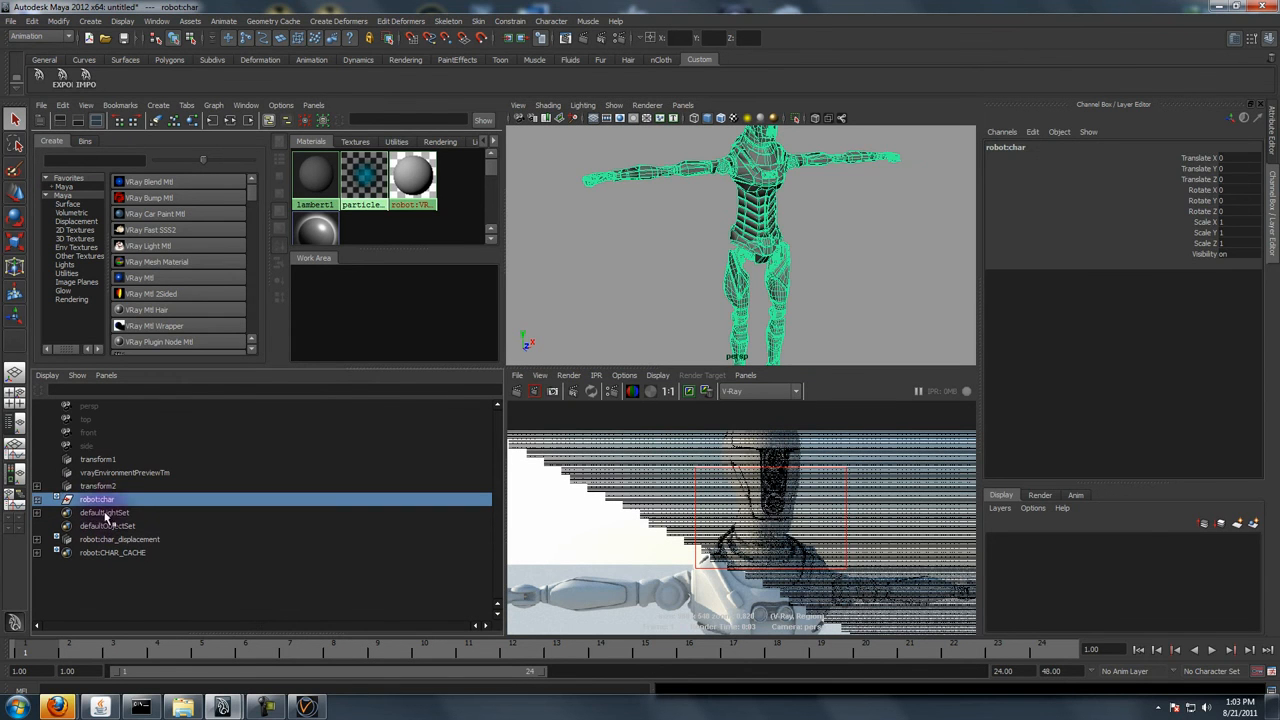
left_click(11, 19)
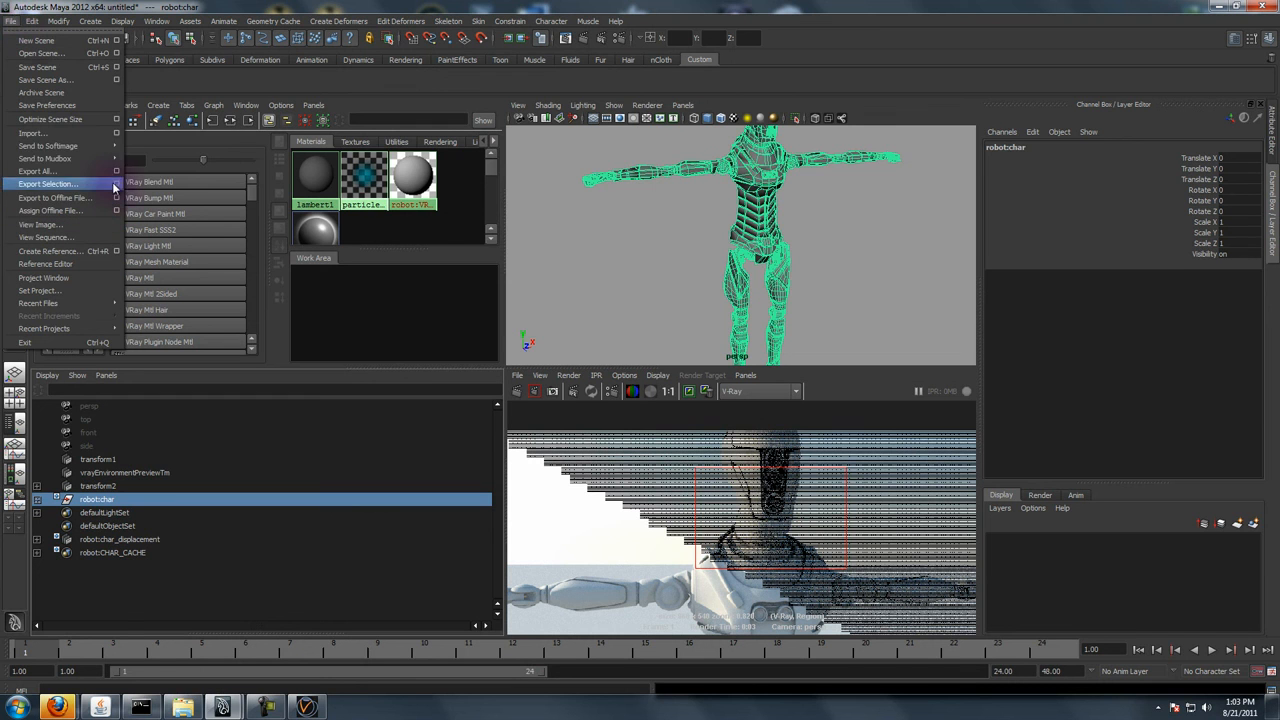
left_click(114, 134)
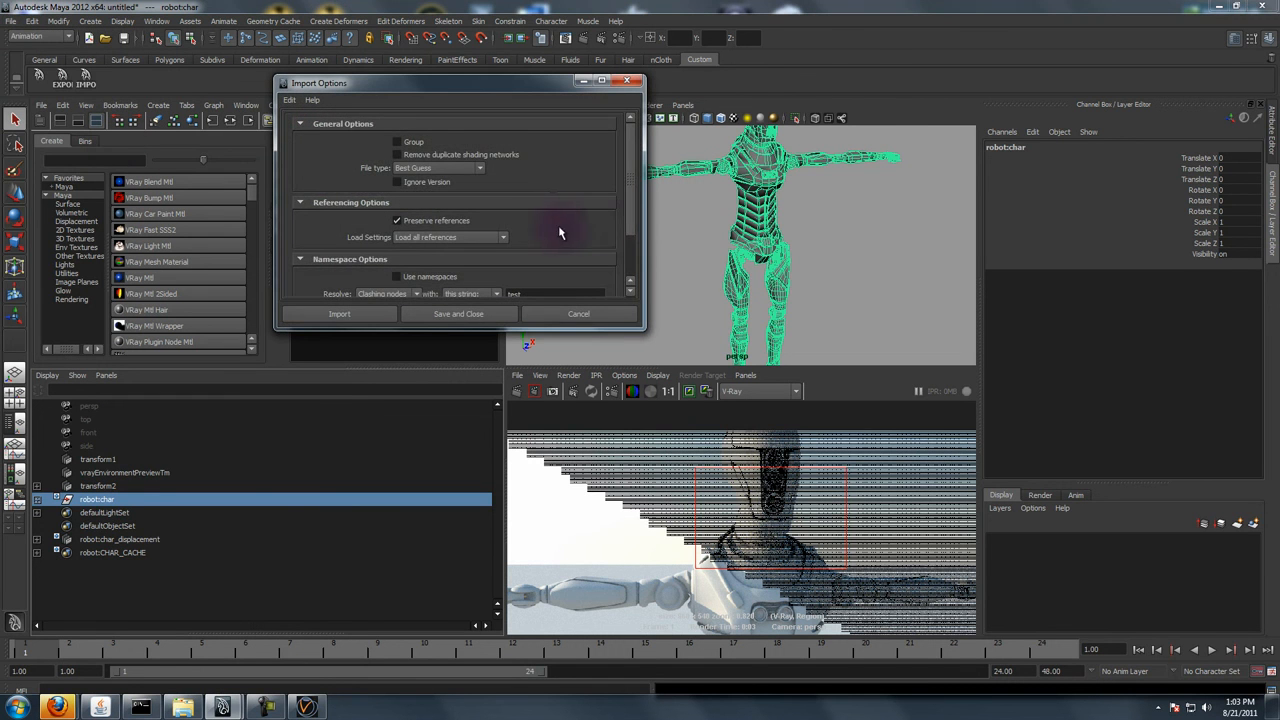
scroll(633, 207, "down", 2)
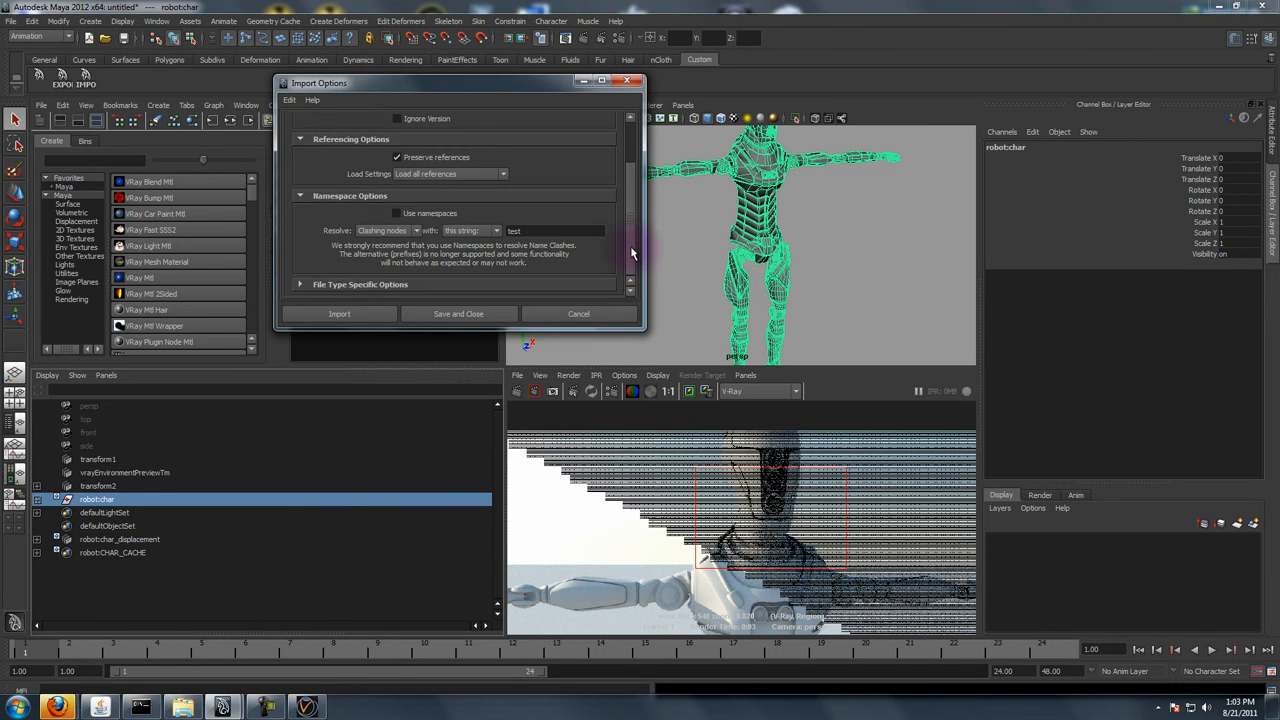
left_click(337, 314)
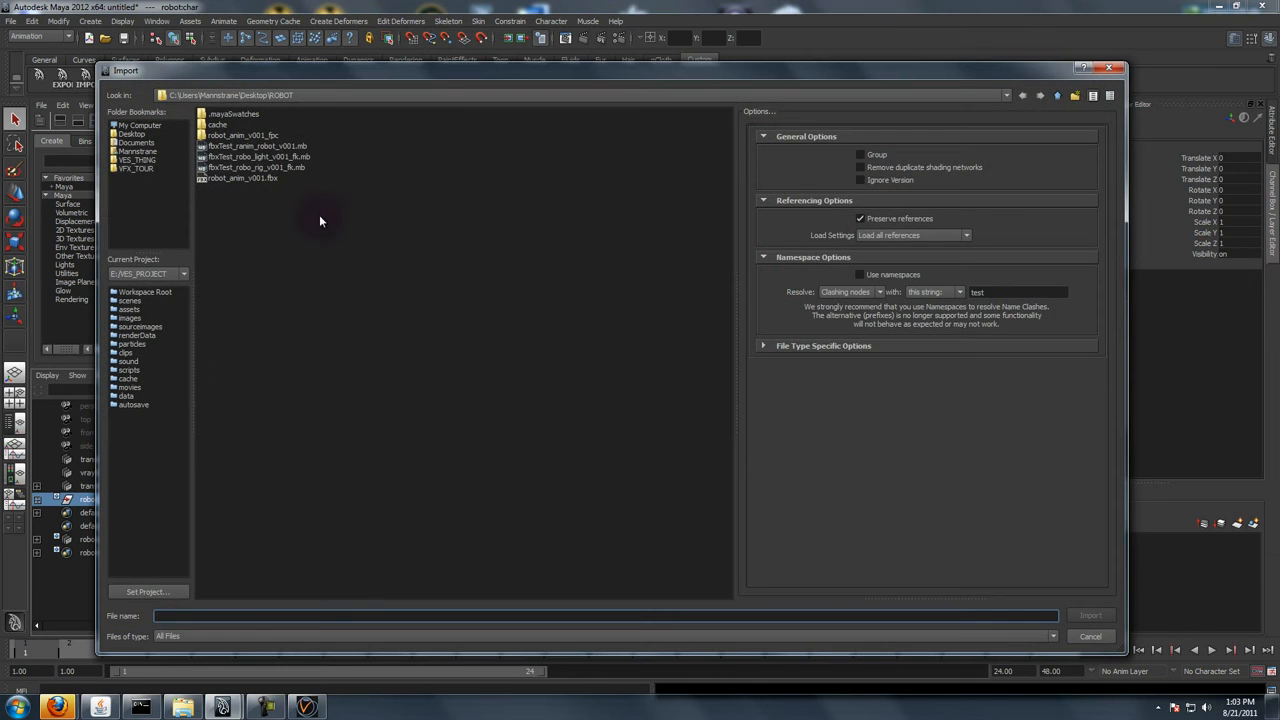
left_click(241, 178)
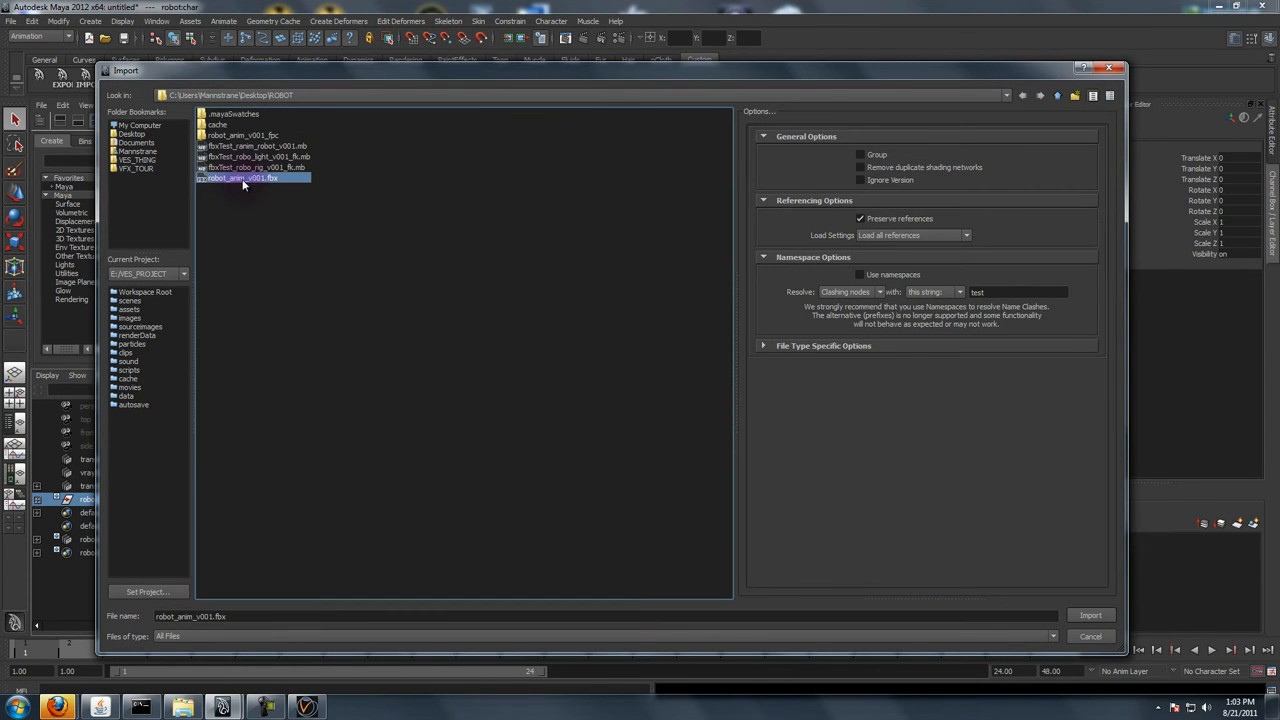
left_click(215, 638)
left_click(176, 606)
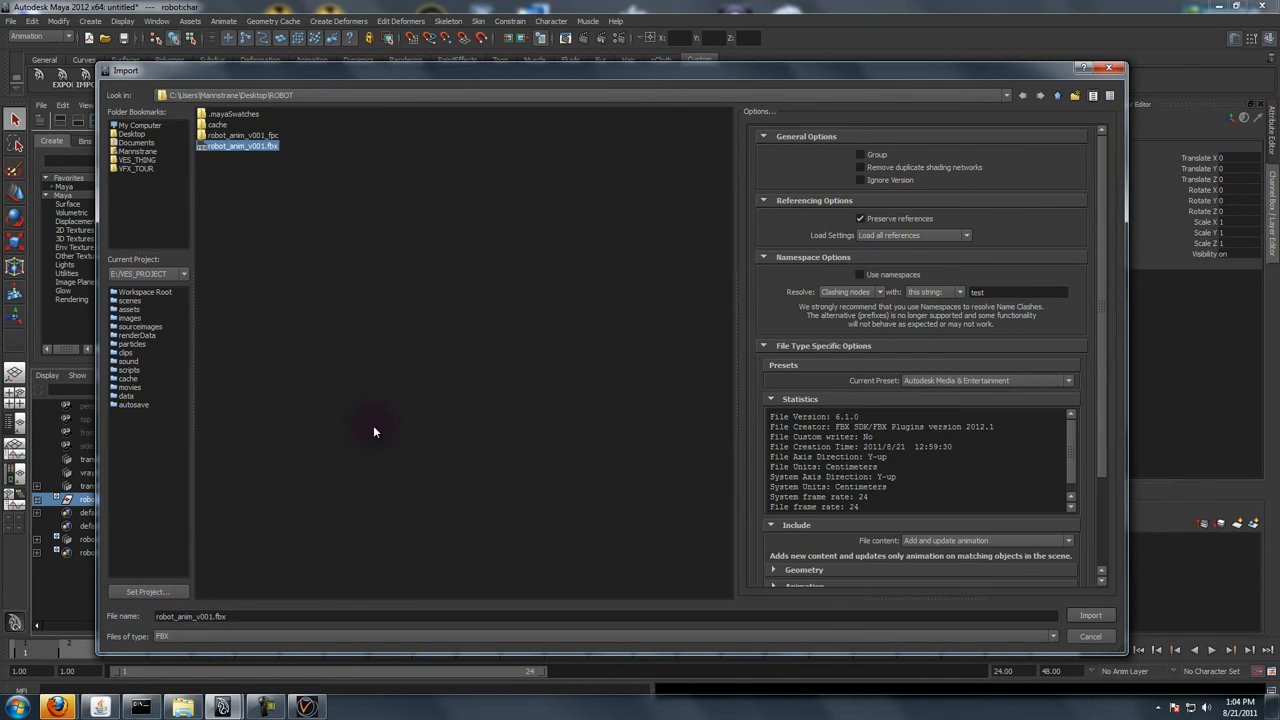
- Set the file content option of the FBX import to Update animation
left_click_drag(1102, 337, 1092, 428)
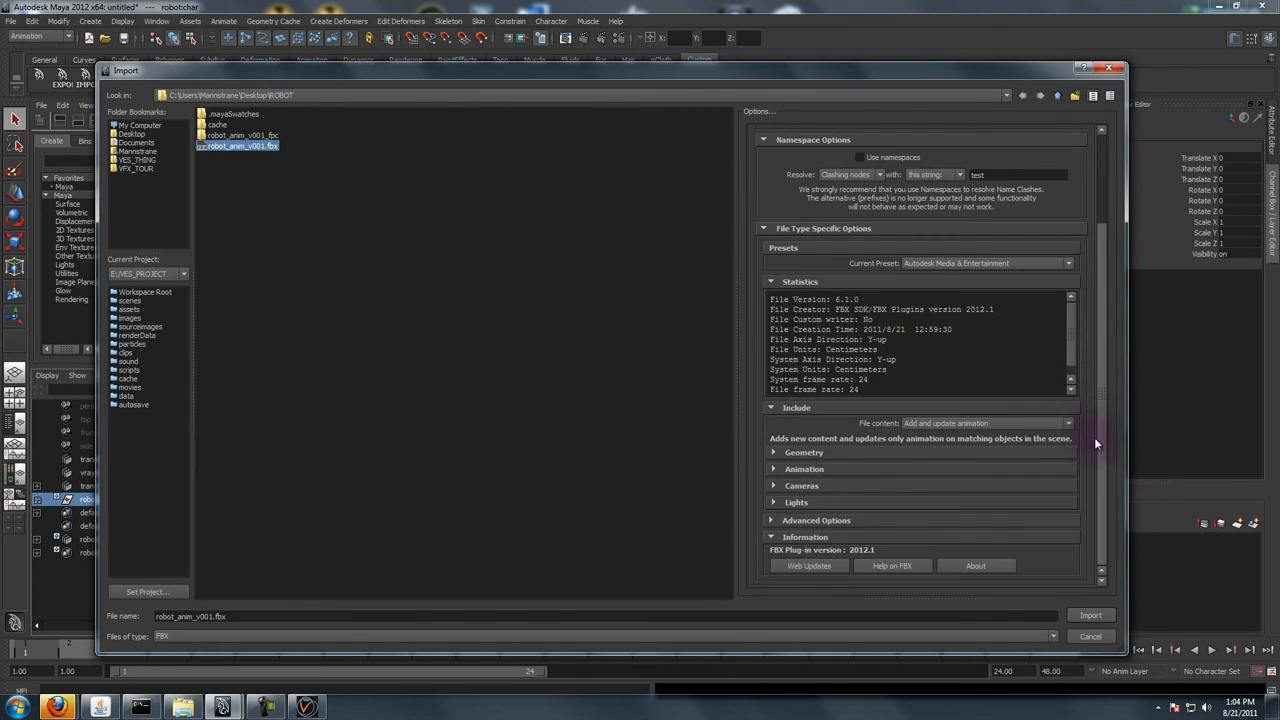
left_click(914, 428)
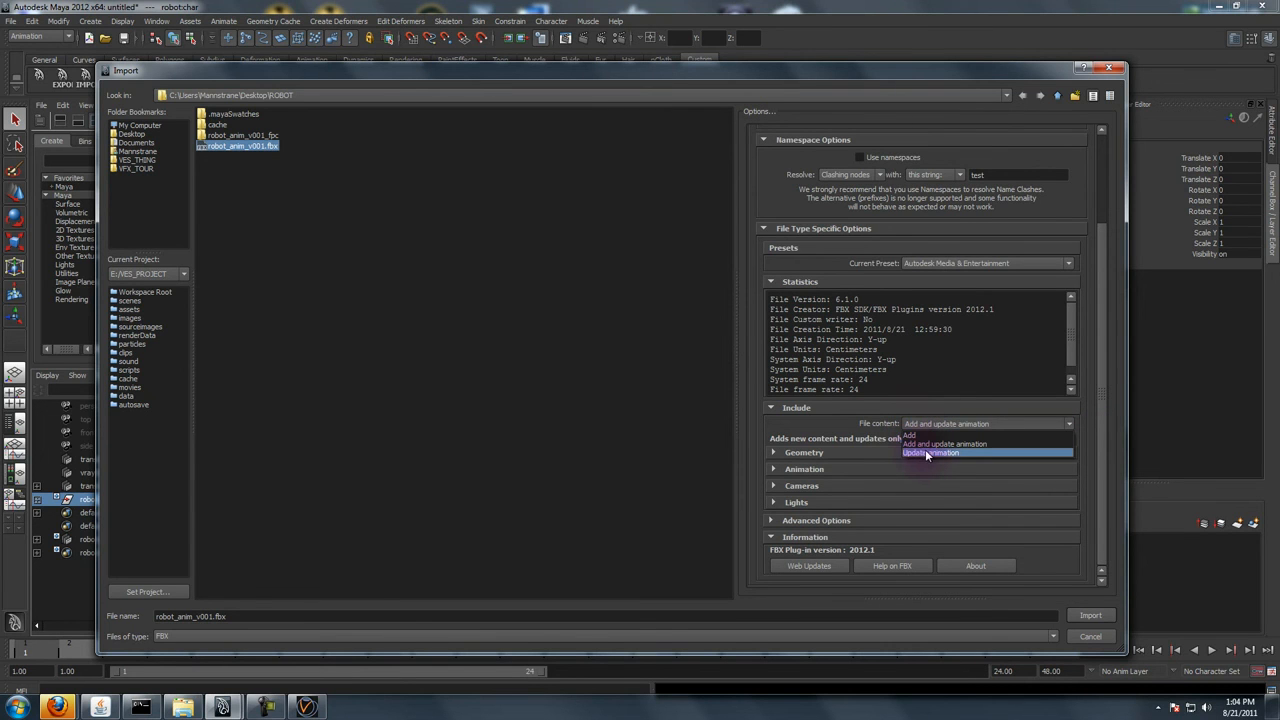
left_click(920, 454)
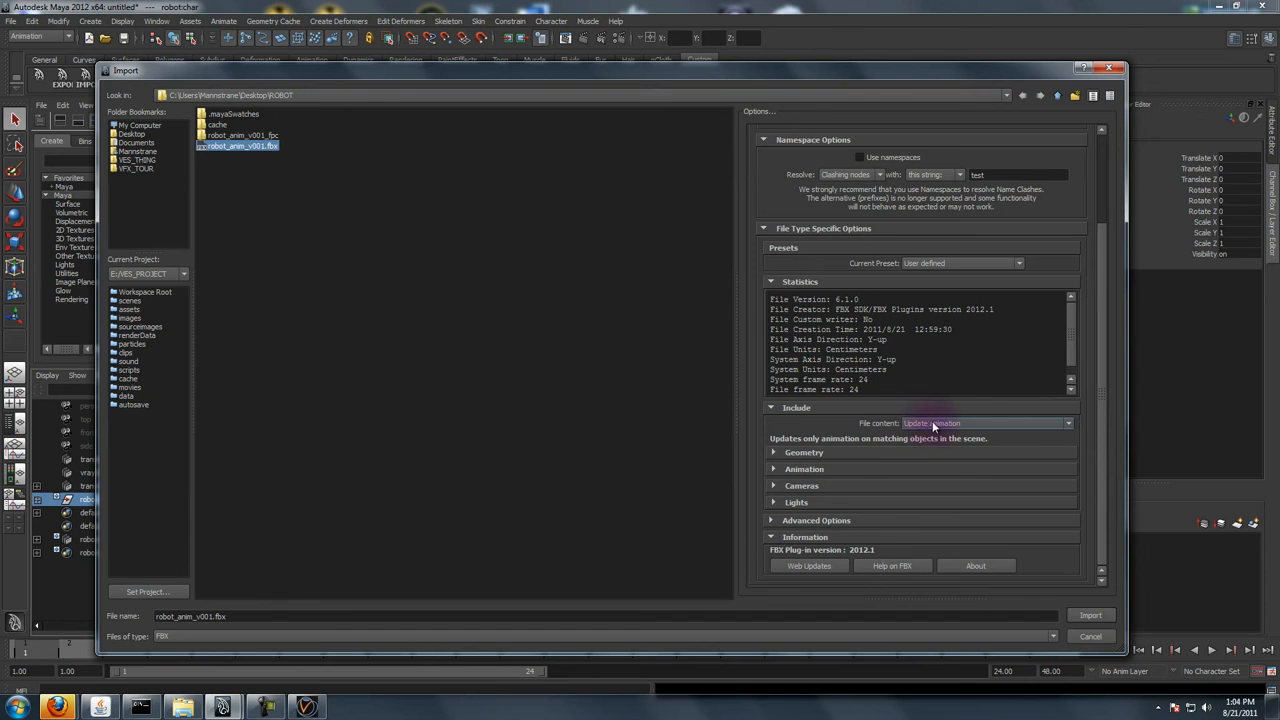
left_click(945, 426)
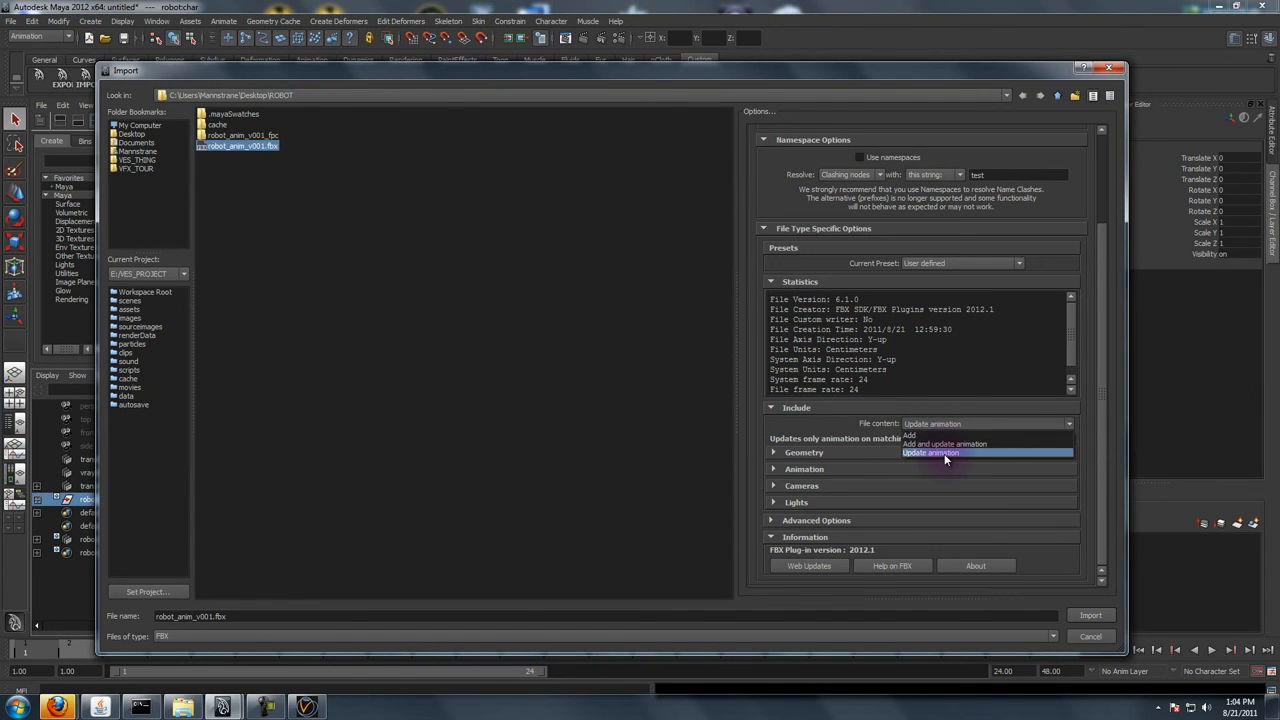
left_click(940, 455)
- Examine the geometry, animation and extra options of the FBX import, including the available animation takes
left_click(806, 454)
scroll(813, 434, "down", 1)
left_click(800, 467)
scroll(829, 444, "down", 1)
left_click(809, 436)
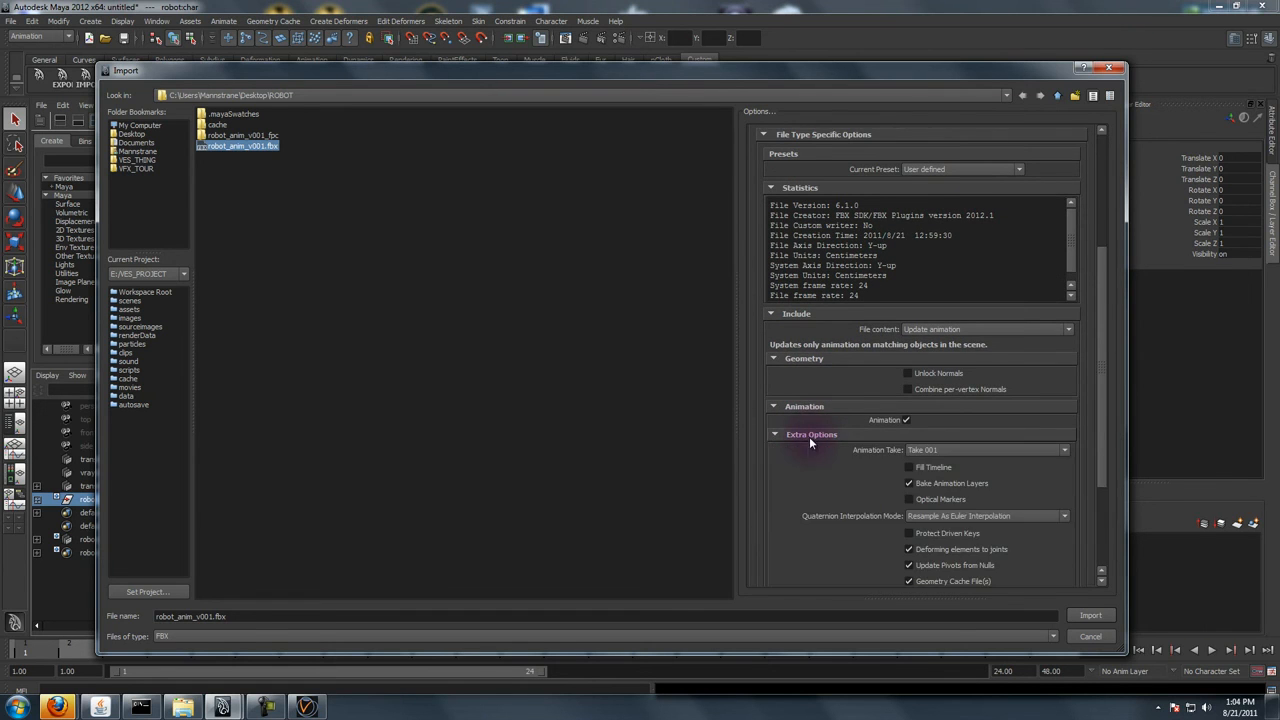
scroll(819, 416, "down", 1)
left_click(932, 368)
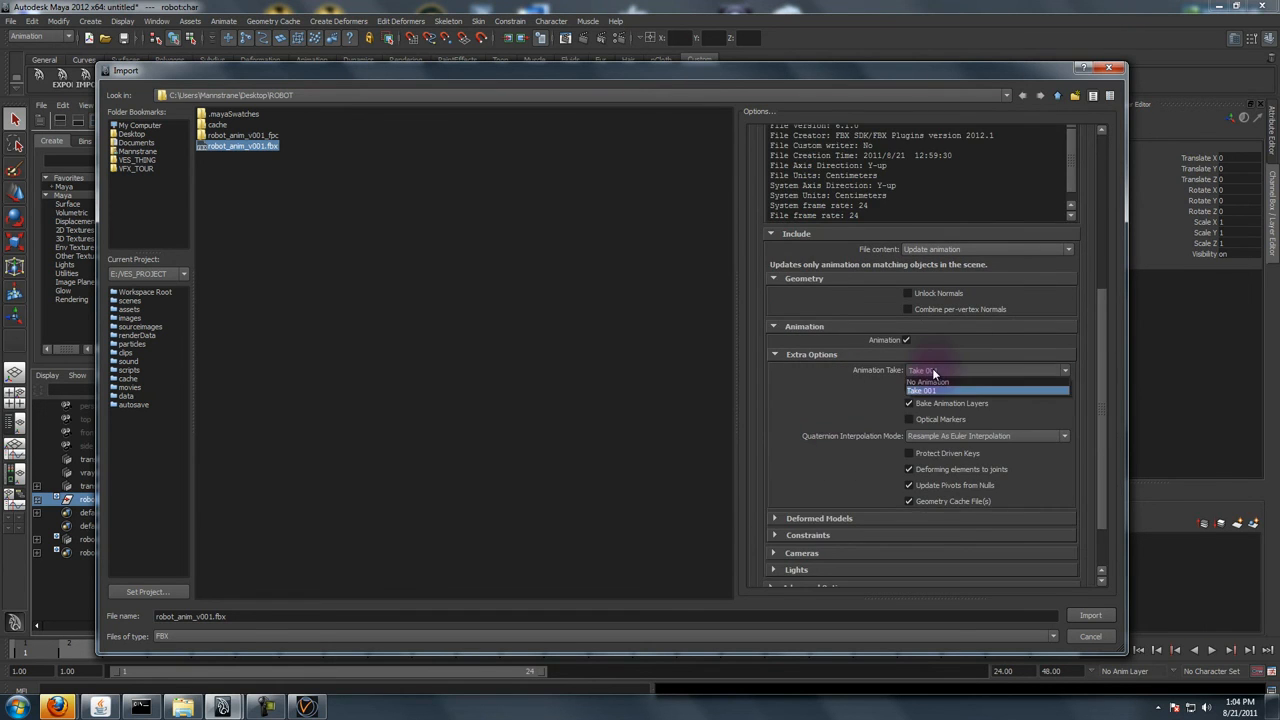
left_click(938, 382)
scroll(808, 423, "down", 1)
- Examine the deformed models, constraints, cameras, lights and advanced performance options of the FBX import
left_click(818, 478)
scroll(816, 403, "down", 1)
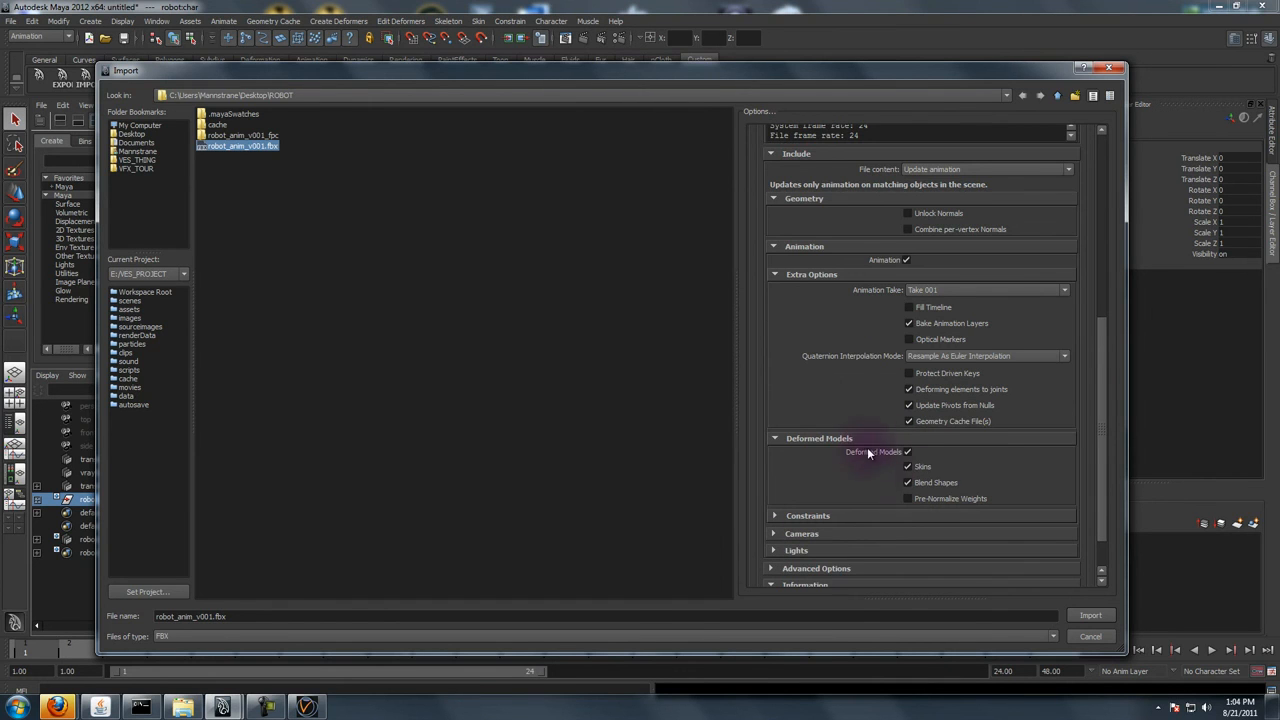
scroll(866, 450, "down", 1)
scroll(828, 466, "down", 1)
left_click(800, 487)
scroll(805, 490, "down", 1)
left_click(810, 500)
scroll(813, 500, "down", 1)
left_click(810, 519)
scroll(830, 490, "down", 2)
left_click(803, 519)
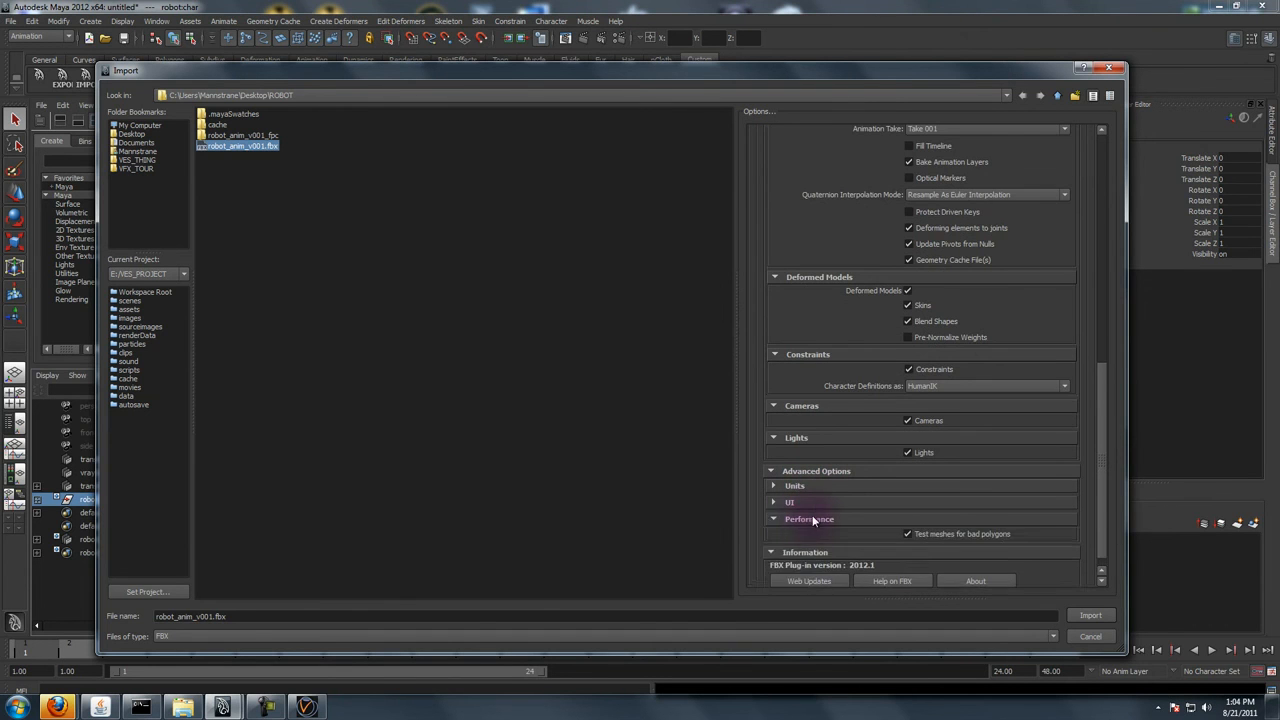
- Expand the units and UI options of the FBX import and import robot_anim_v001.fbx onto the robot
scroll(803, 516, "down", 1)
left_click(797, 487)
left_click(803, 471)
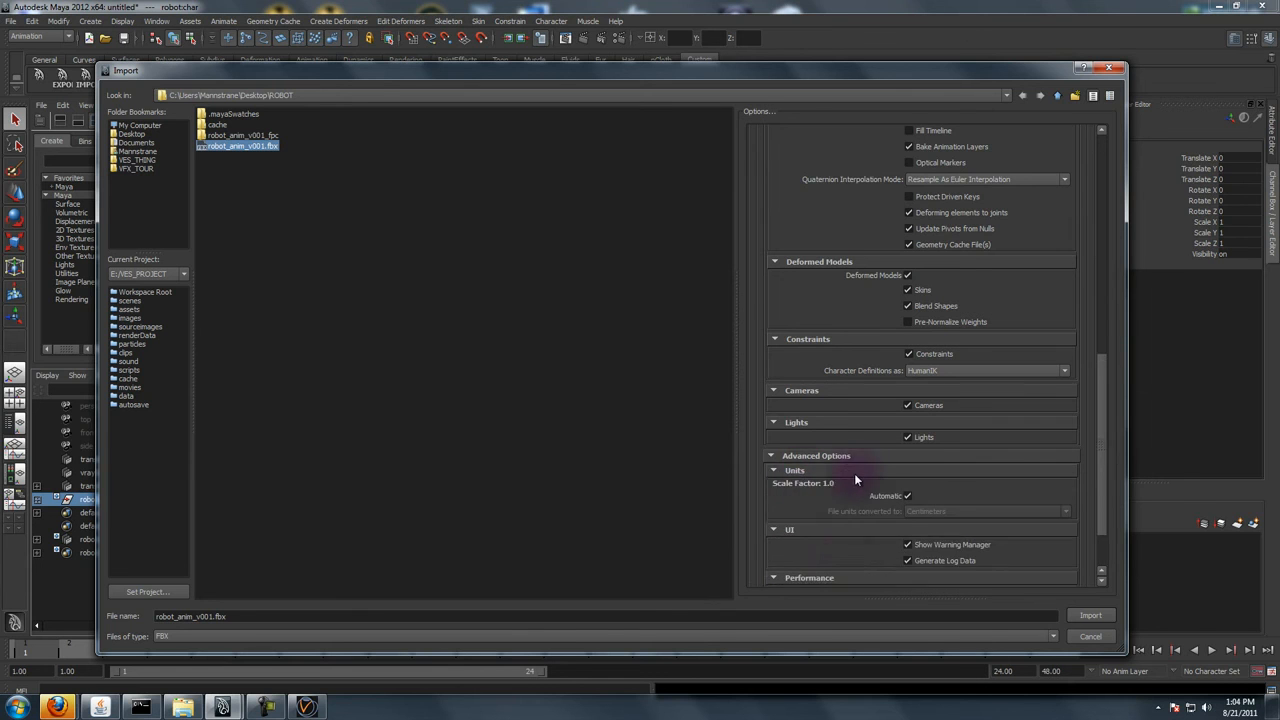
scroll(860, 470, "down", 1)
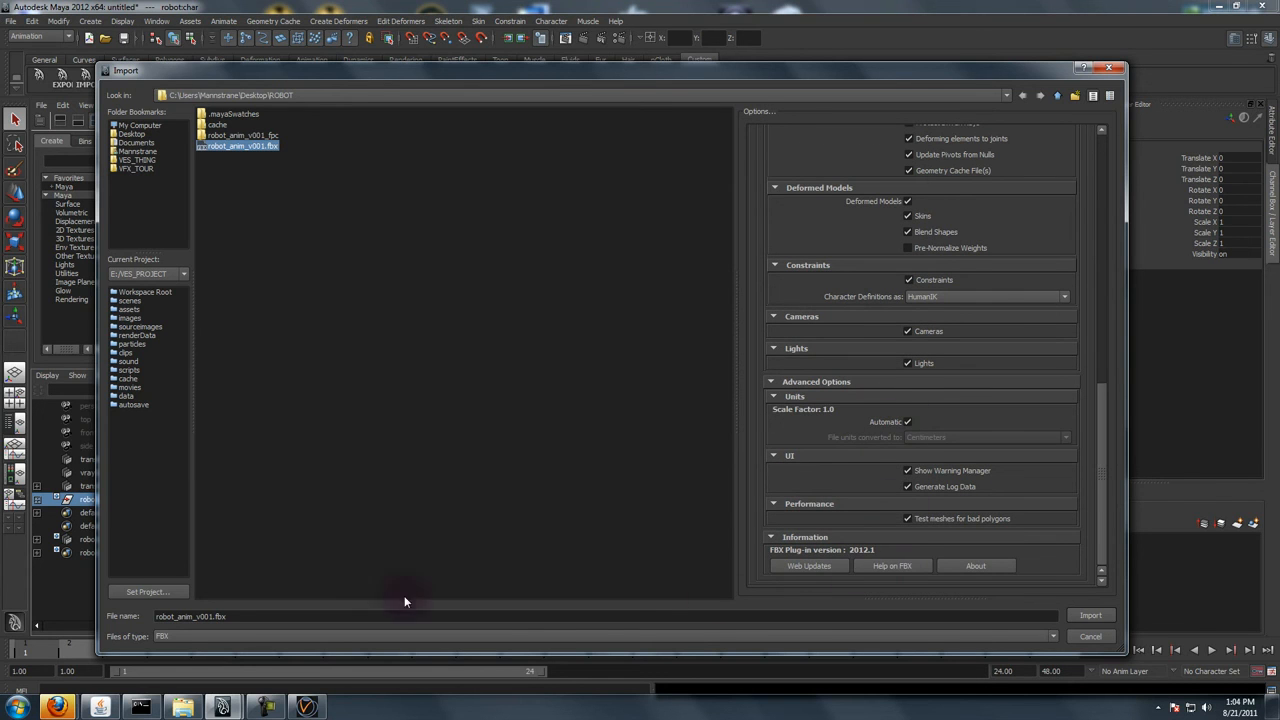
left_click(1090, 618)
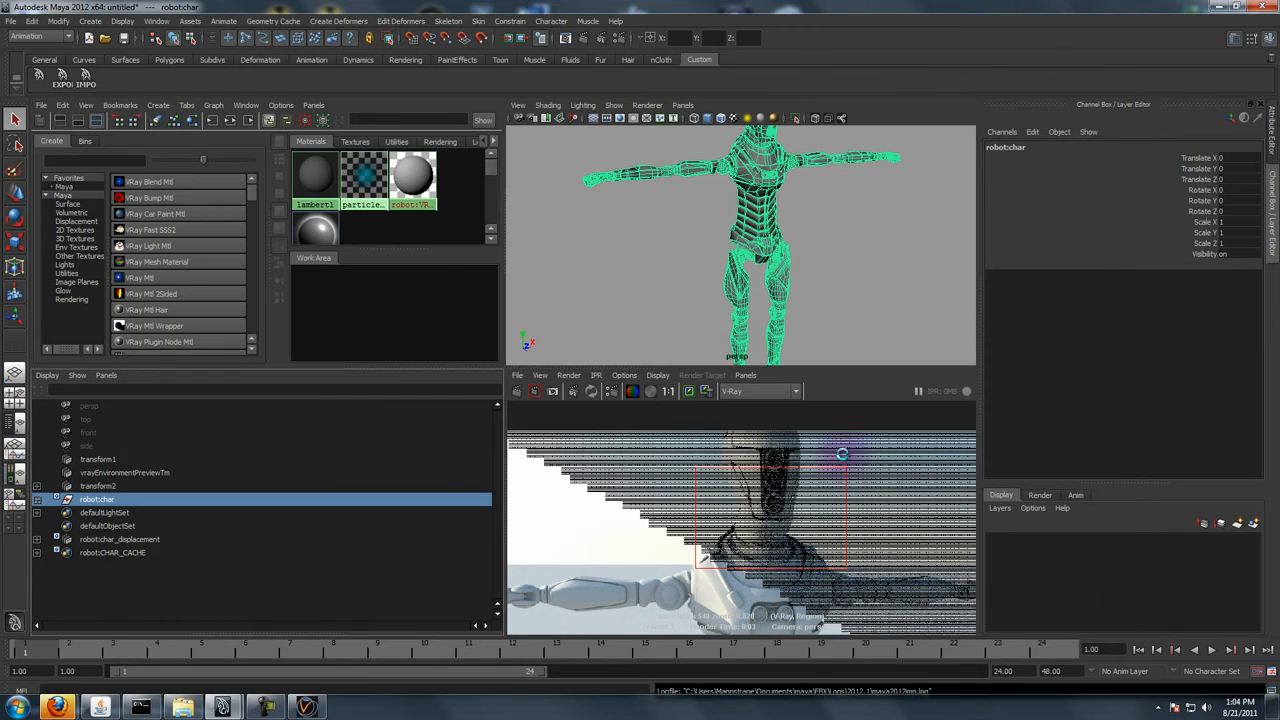
left_click(575, 347)
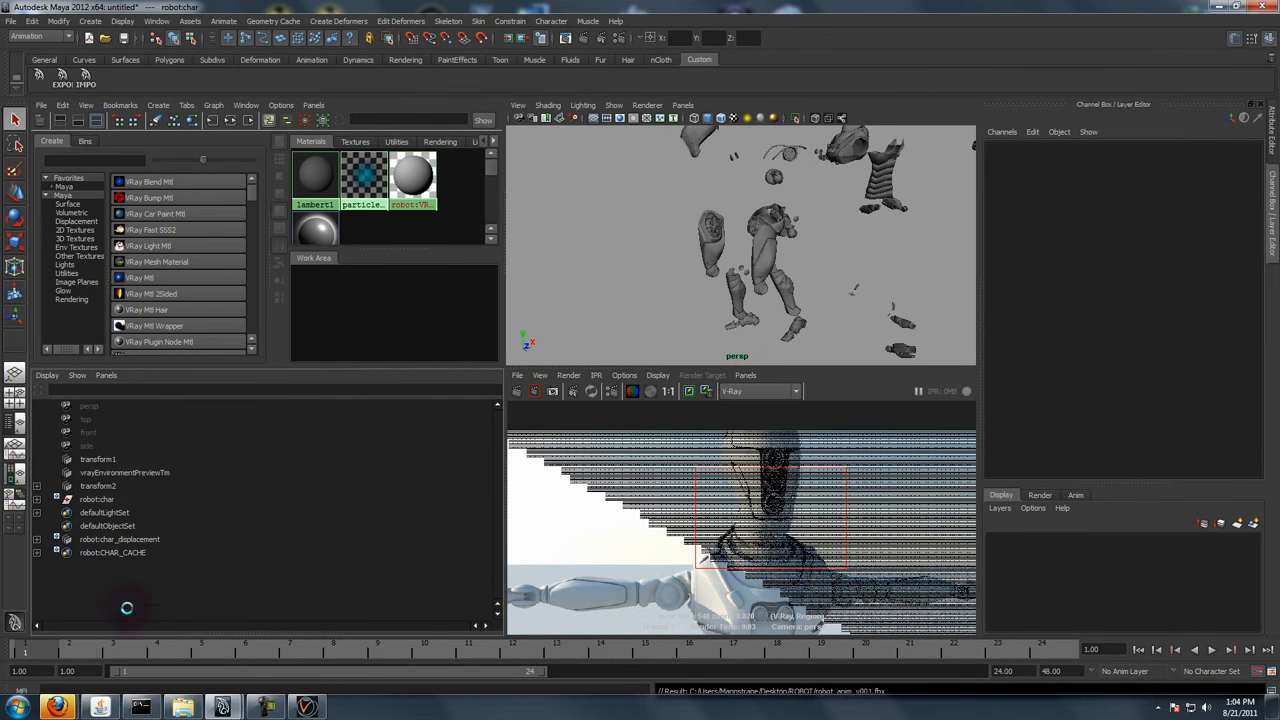
- Enlarge the perspective view and set the timeline's playback range to Min/Max
key("space")
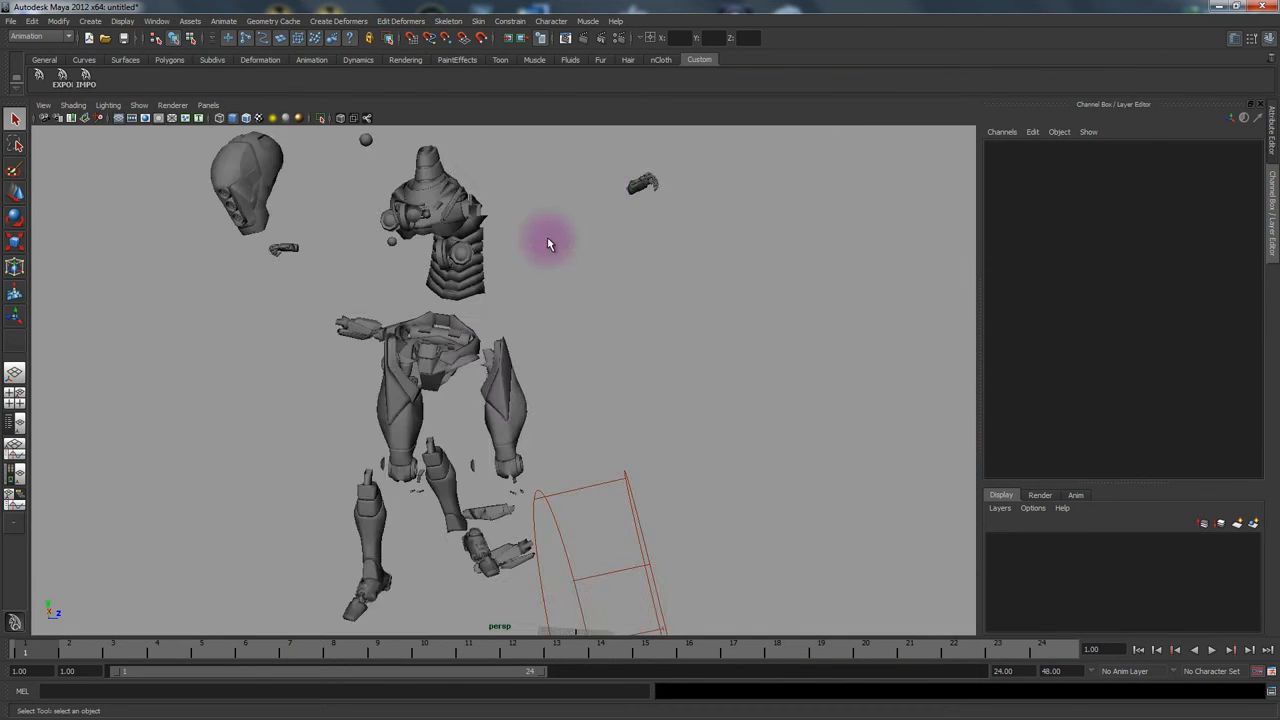
left_click_drag(607, 185, 471, 434, "alt")
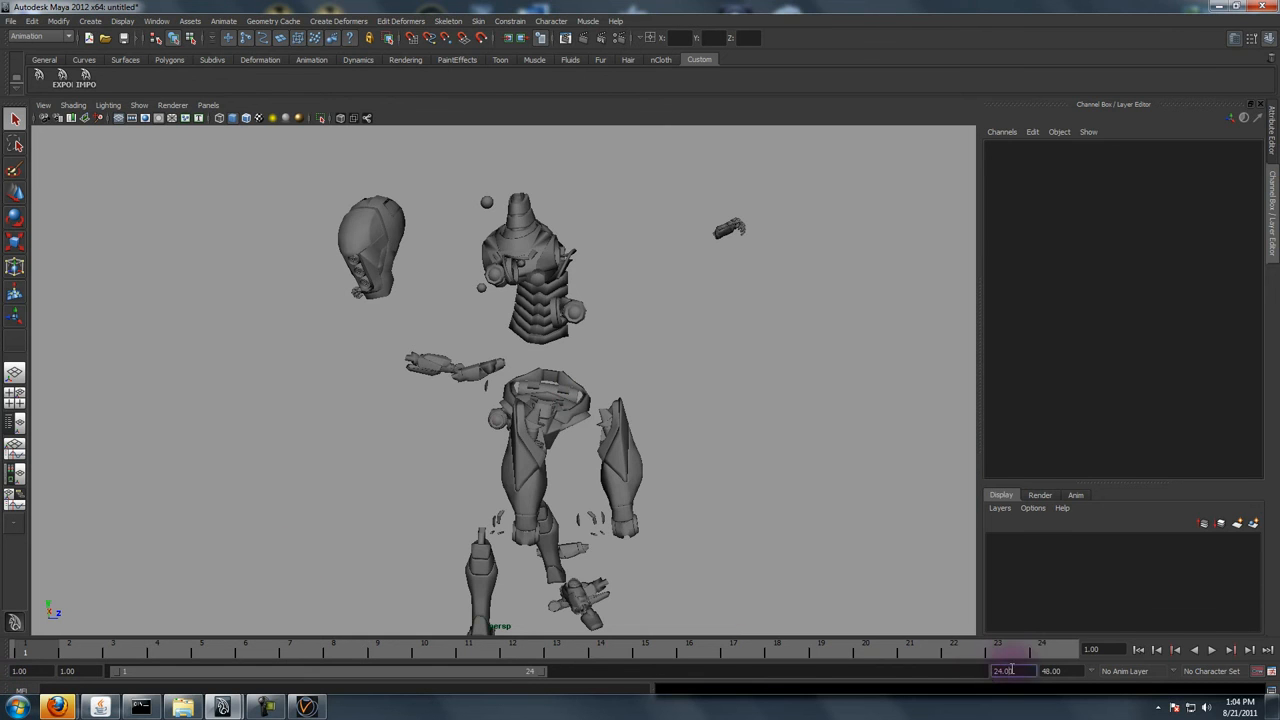
right_click(930, 650)
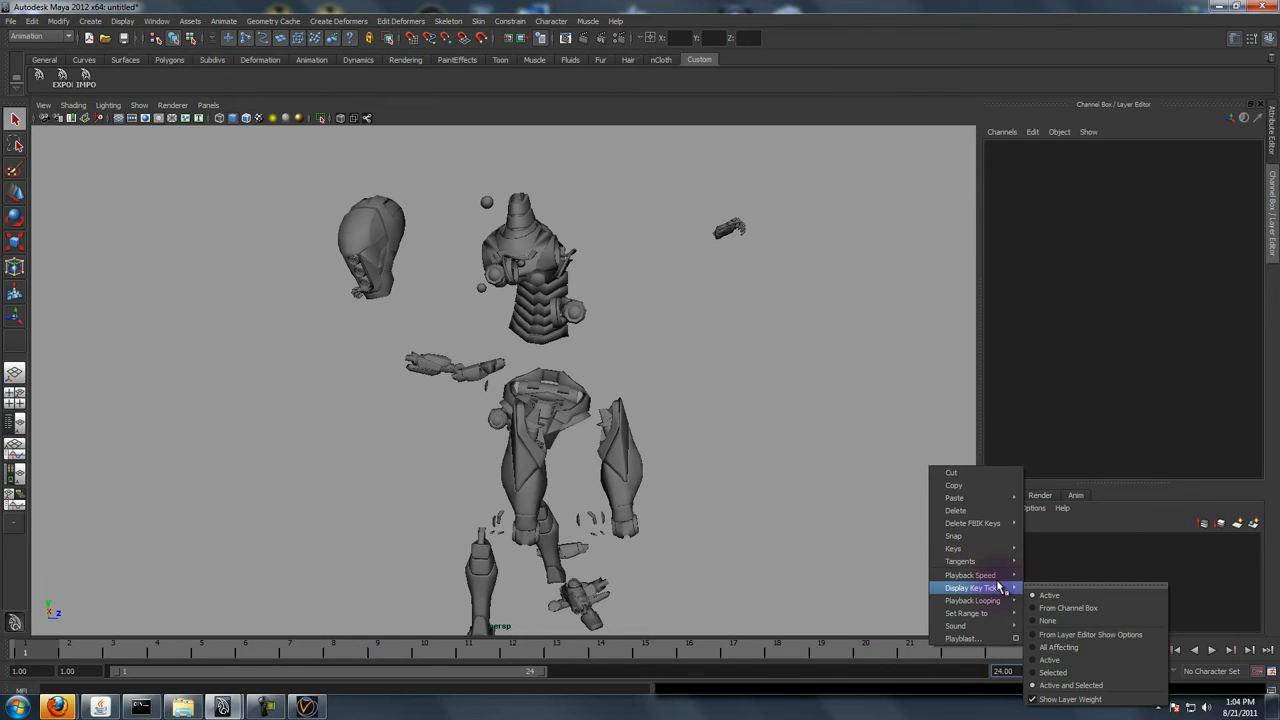
mouse_move(1012, 616)
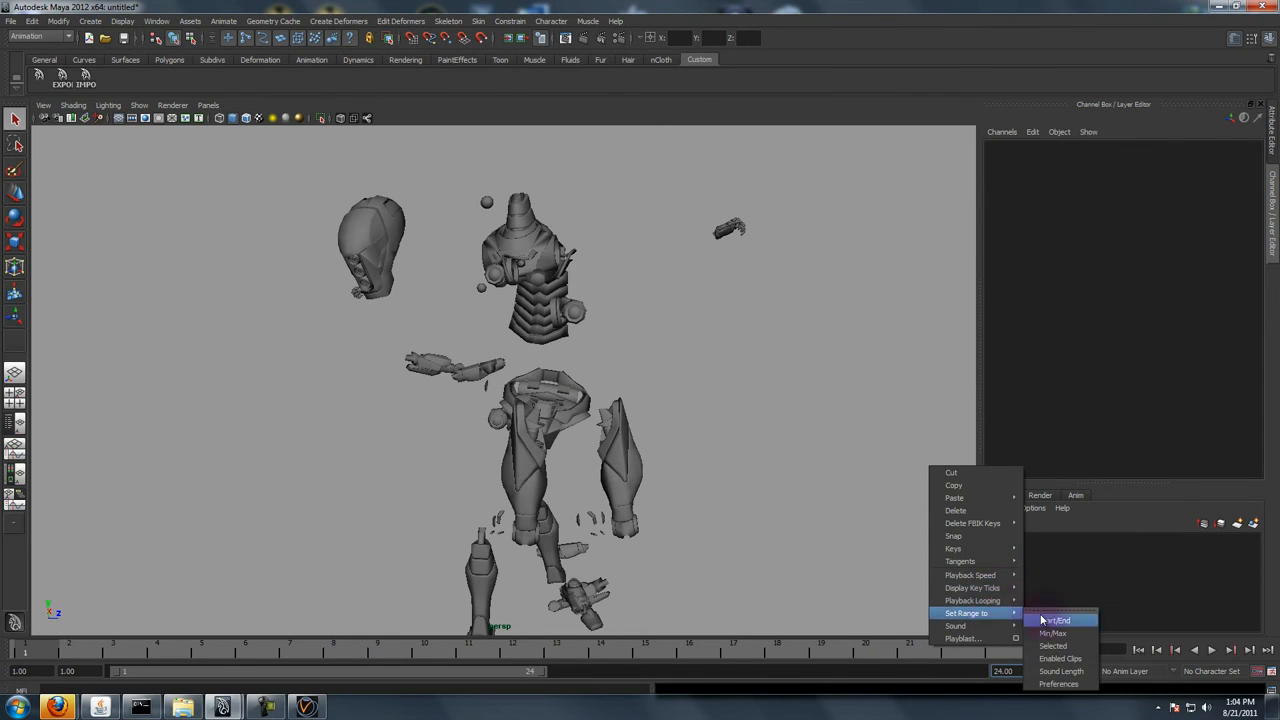
left_click(1064, 634)
- Play and scrub through the robot's animation in the perspective view, inspecting its motion from several angles
left_click_drag(525, 660, 387, 652)
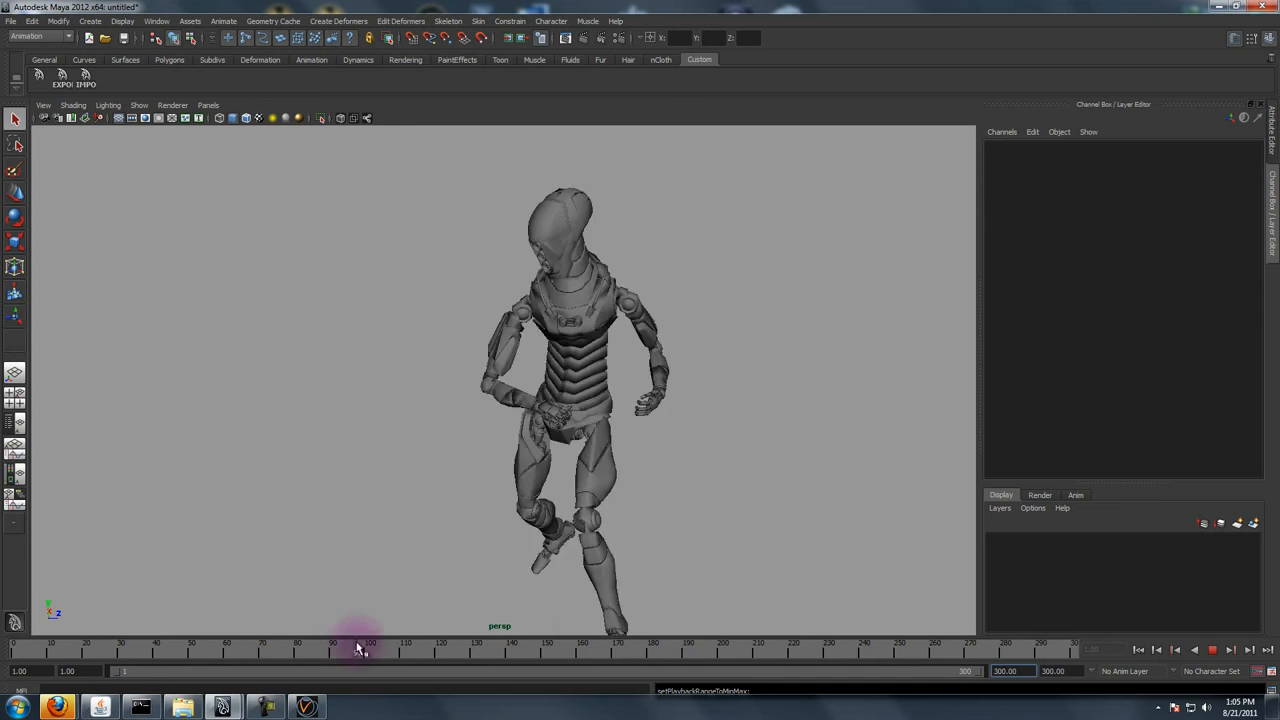
key("alt+v")
left_click(114, 657)
key("alt+v")
left_click_drag(397, 634, 280, 634)
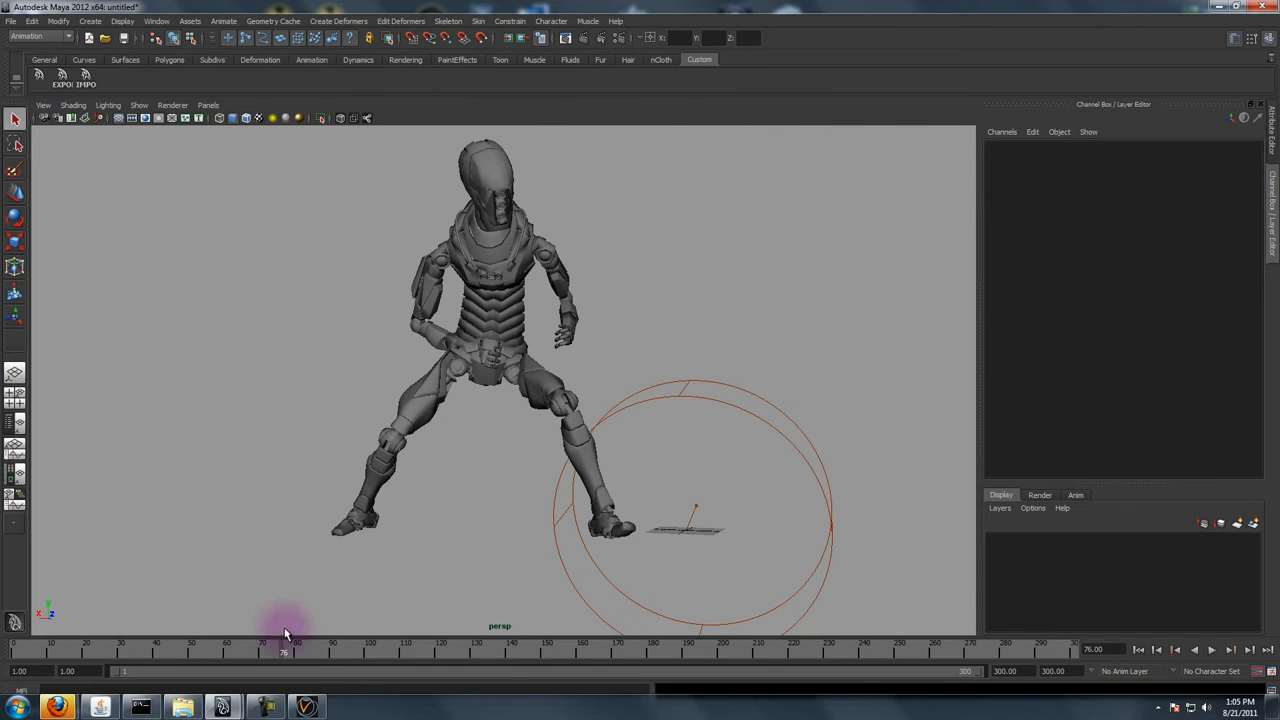
left_click(1213, 651)
left_click_drag(814, 434, 323, 412, "alt")
right_click_drag(323, 412, 449, 429, "alt")
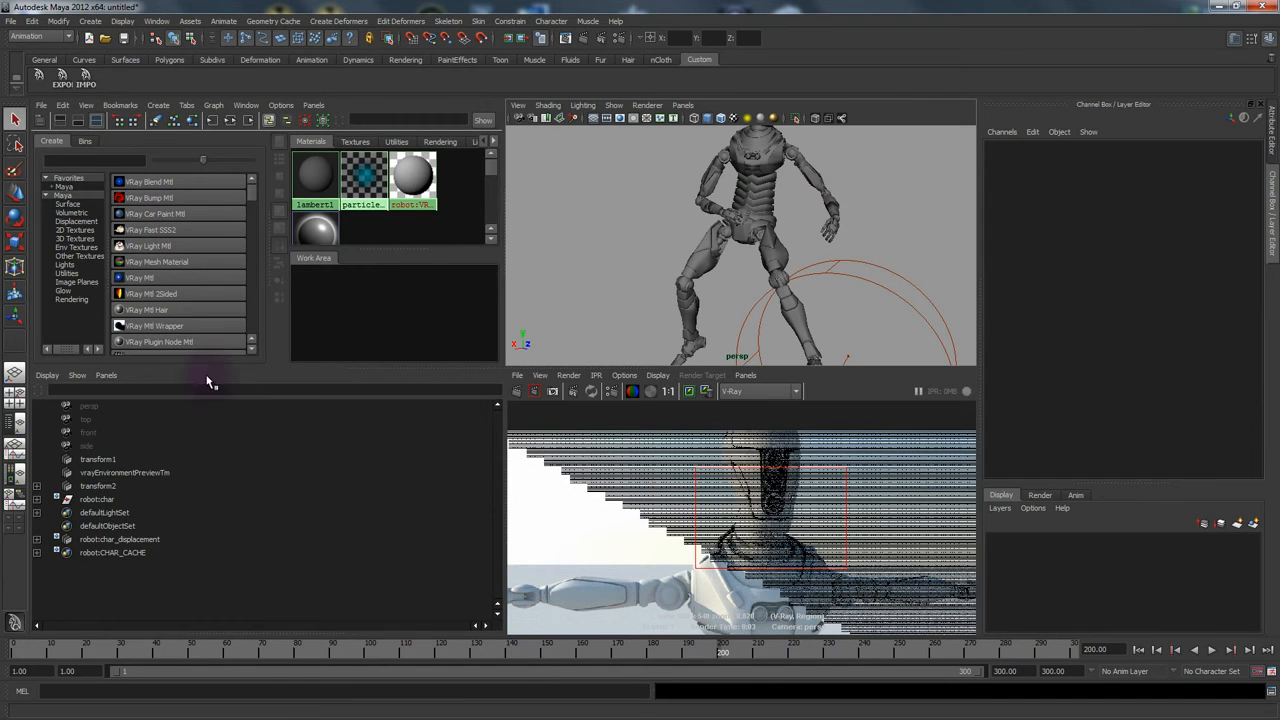
- Select the robot:char group and start a V-Ray IPR render from the persp camera
left_click(97, 498)
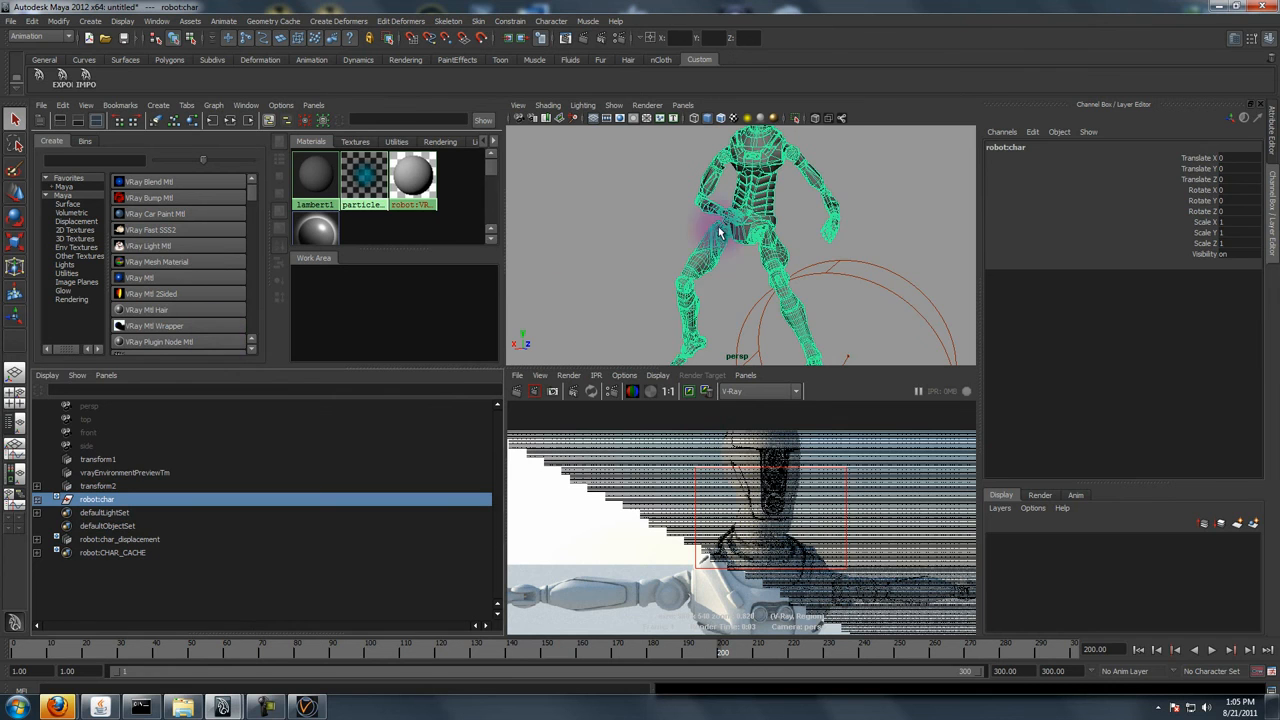
left_click(596, 375)
mouse_move(622, 410)
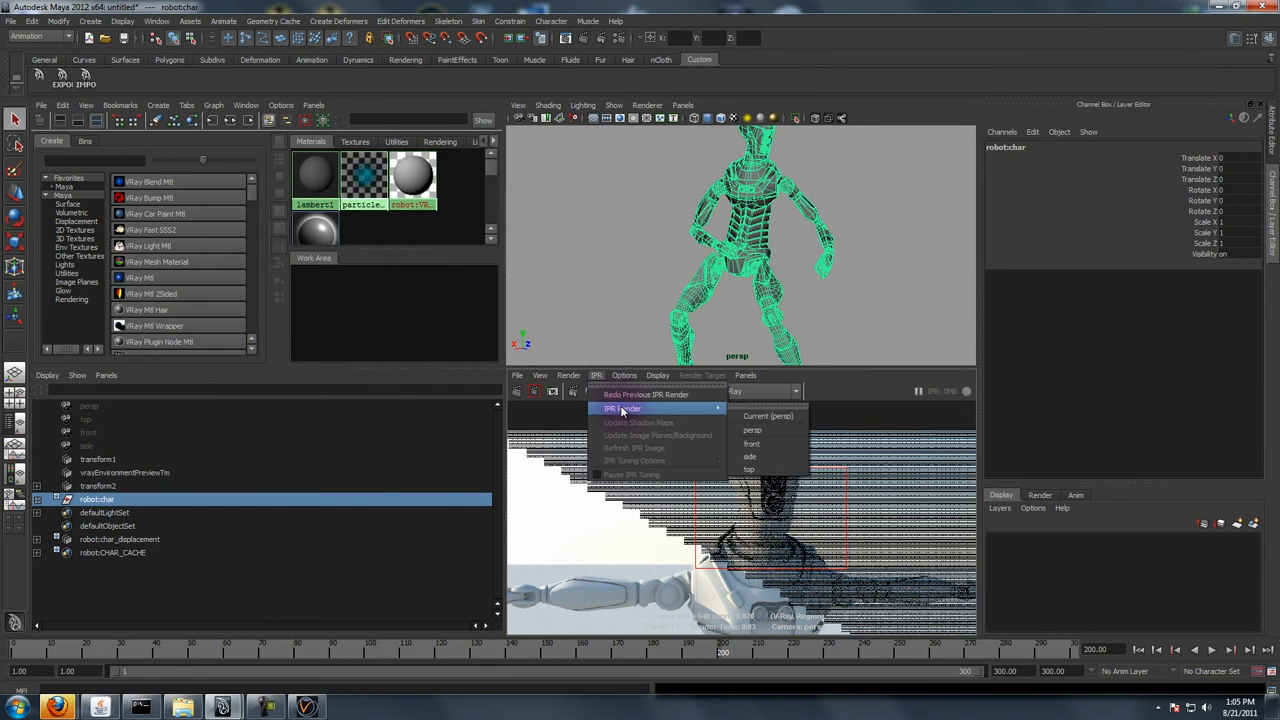
left_click(797, 430)
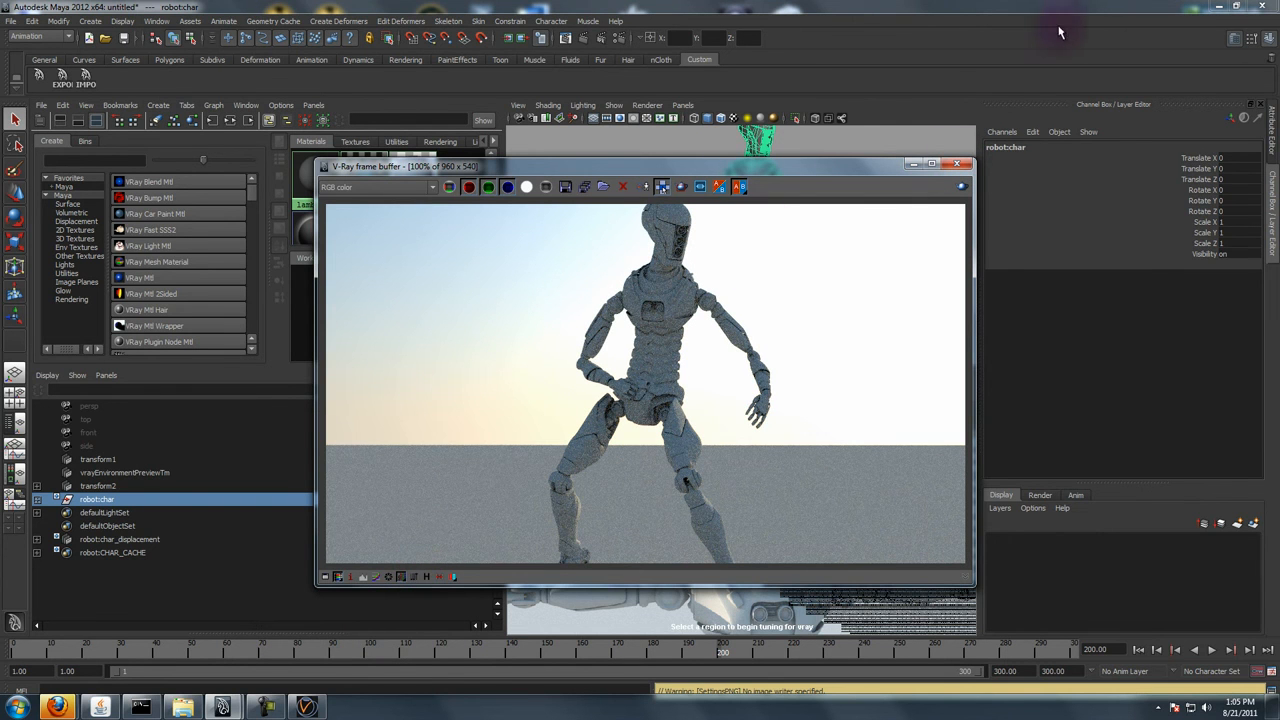
left_click_drag(753, 165, 587, 150)
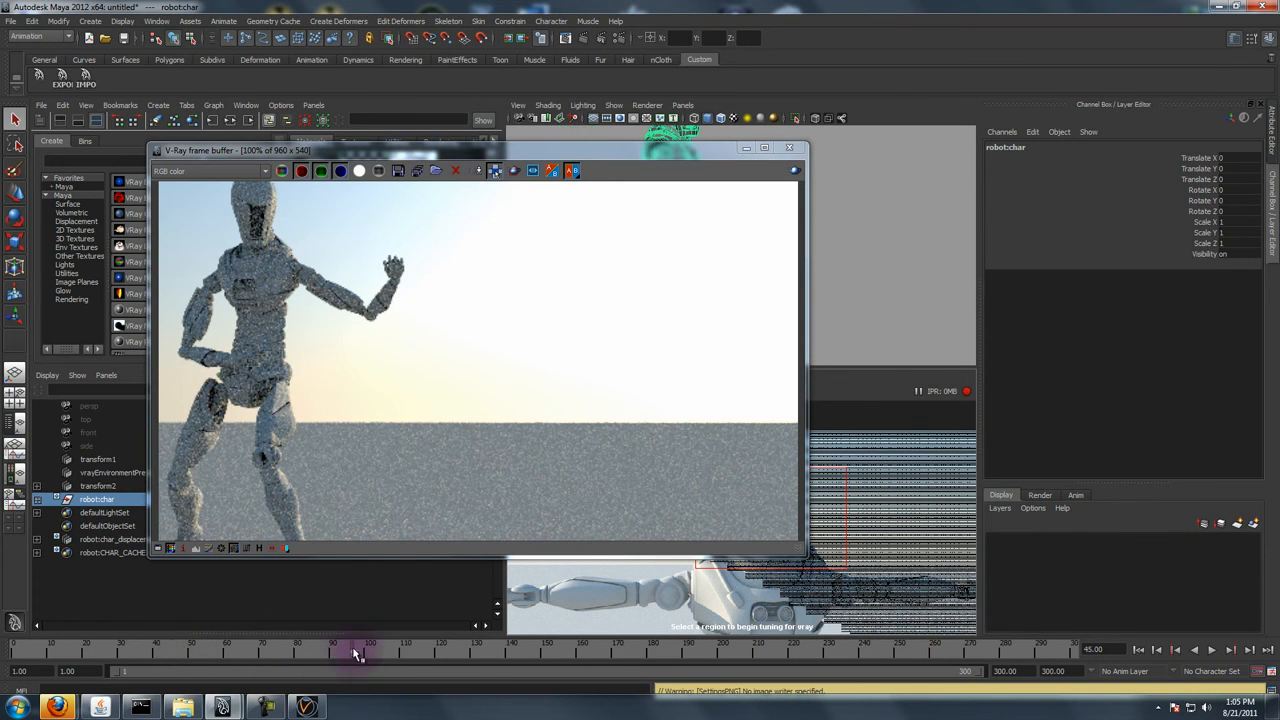
- Check the animated robot in the live V-Ray render at frames 150, 205, 242 and 258
left_click_drag(393, 655, 545, 653)
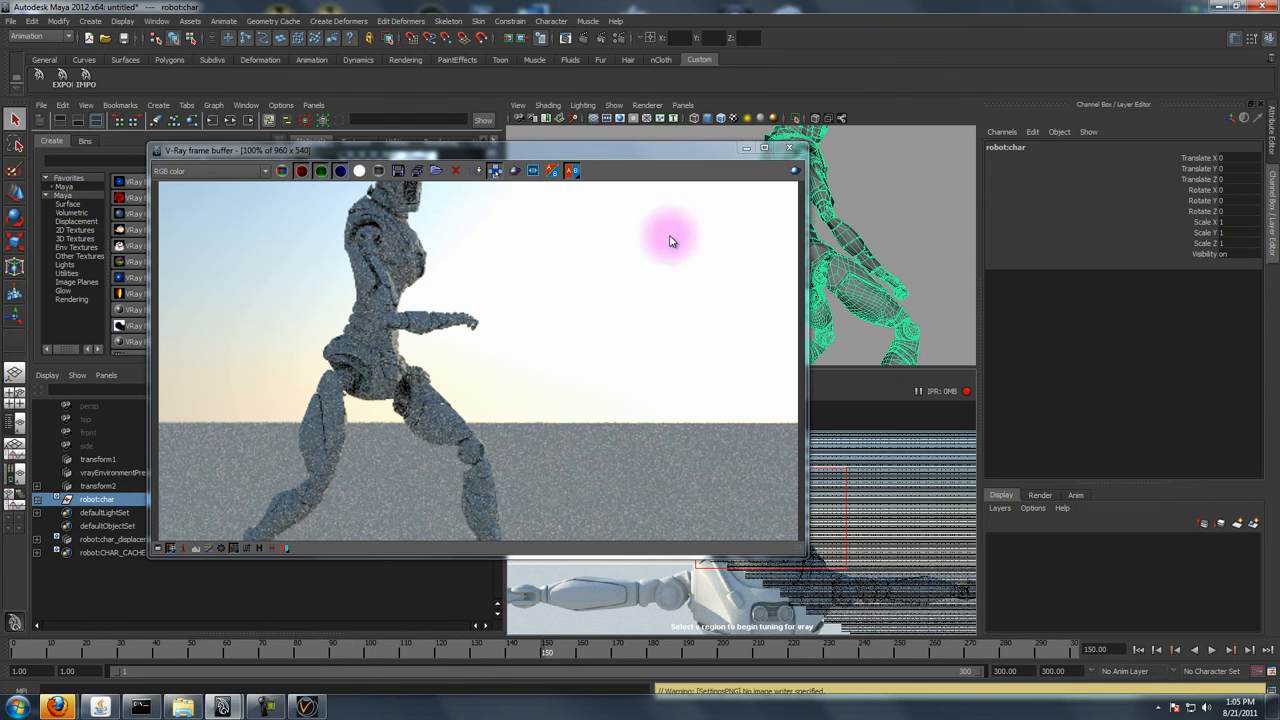
left_click_drag(657, 154, 562, 87)
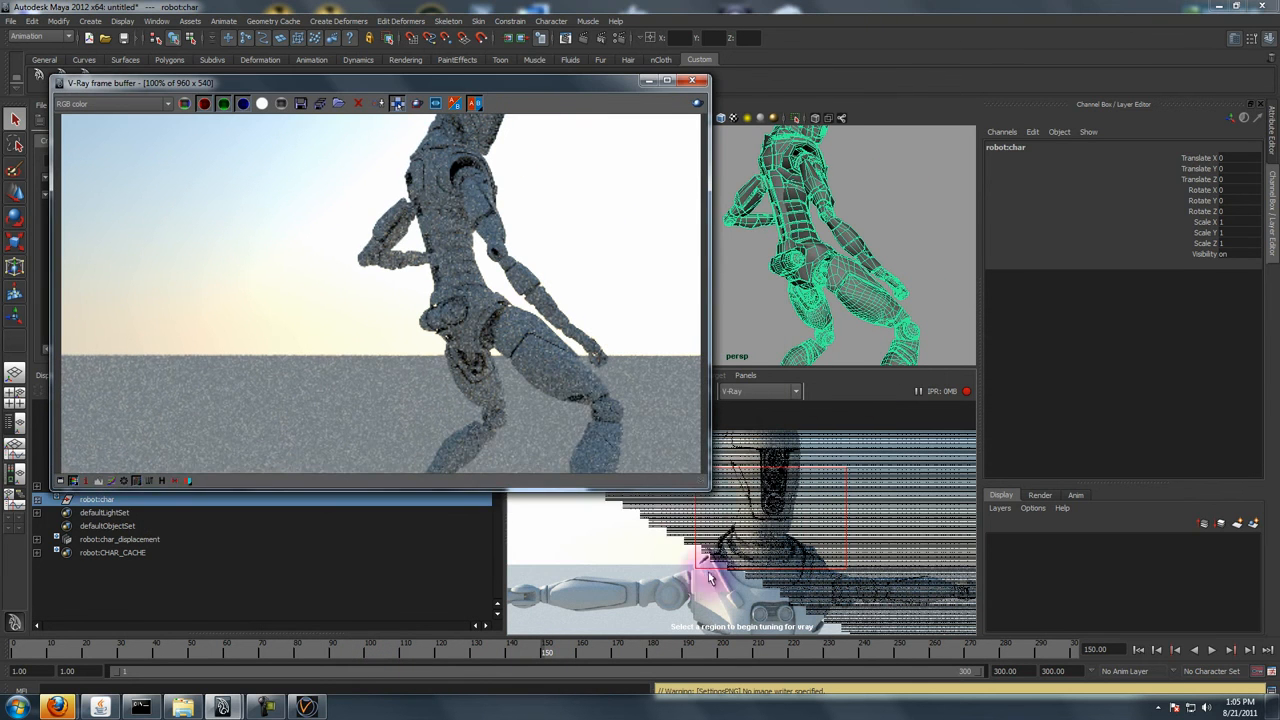
left_click(740, 652)
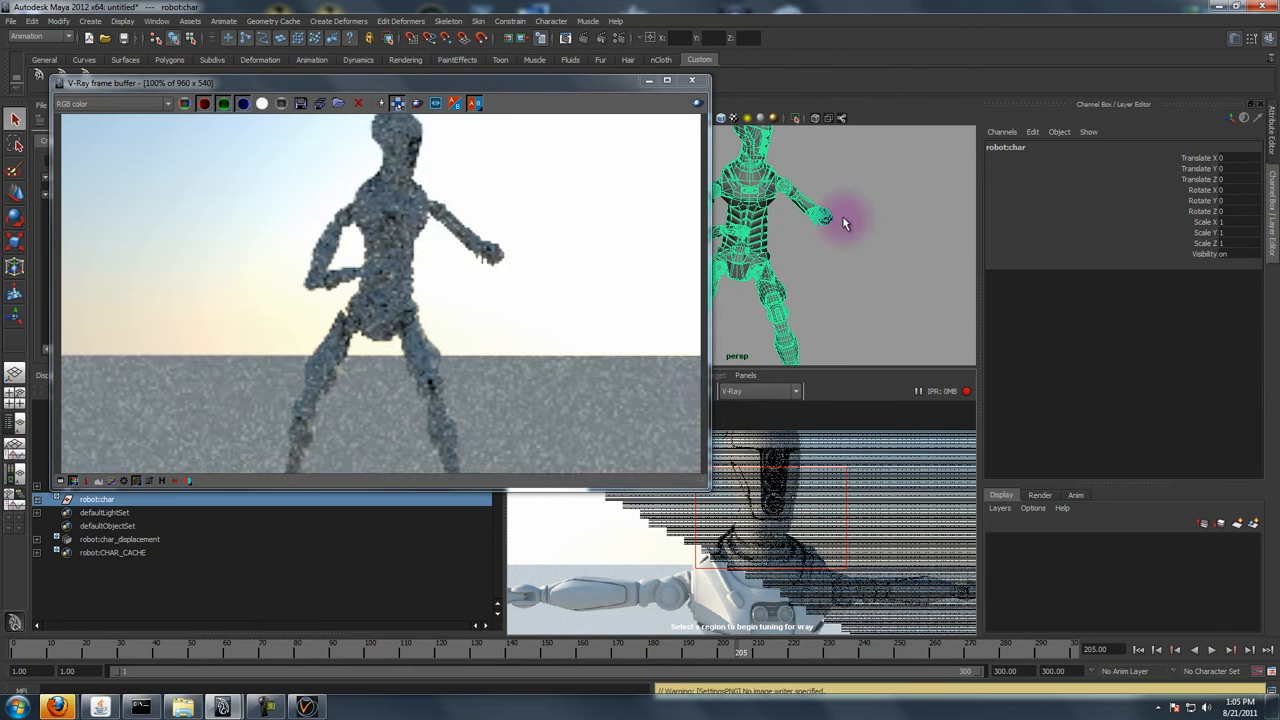
left_click(870, 651)
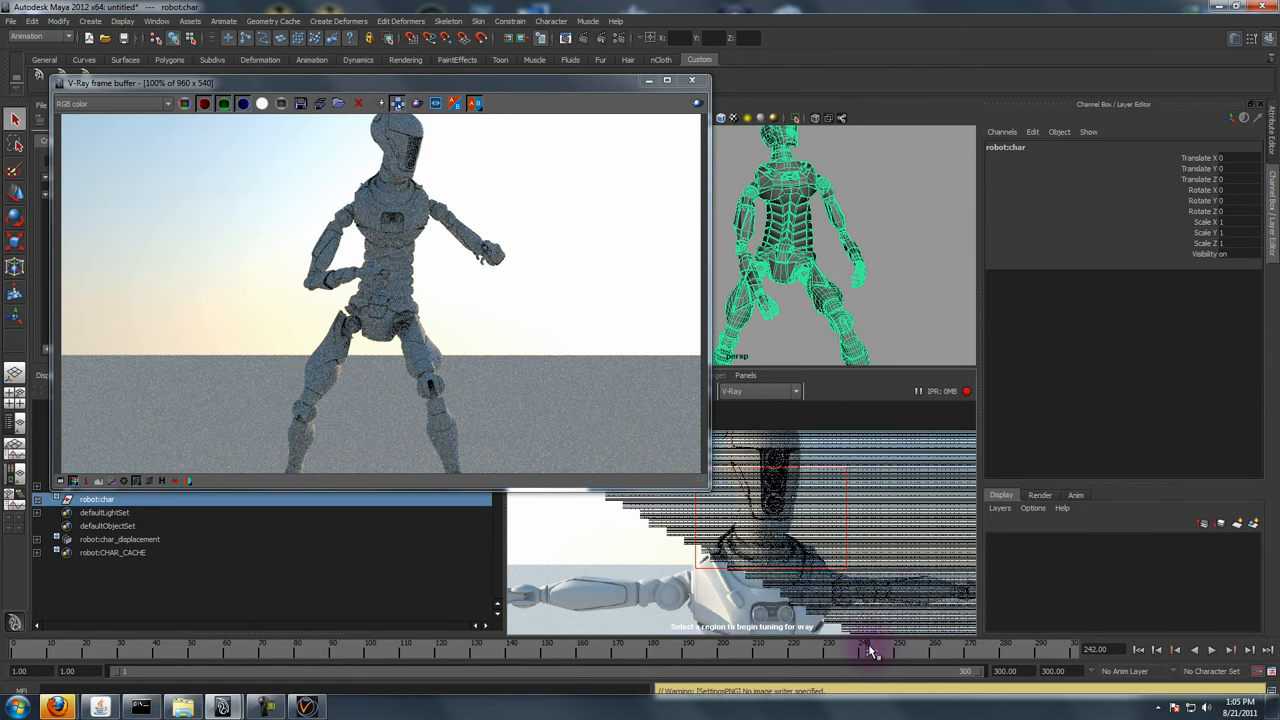
left_click(923, 650)
left_click_drag(605, 84, 588, 167)
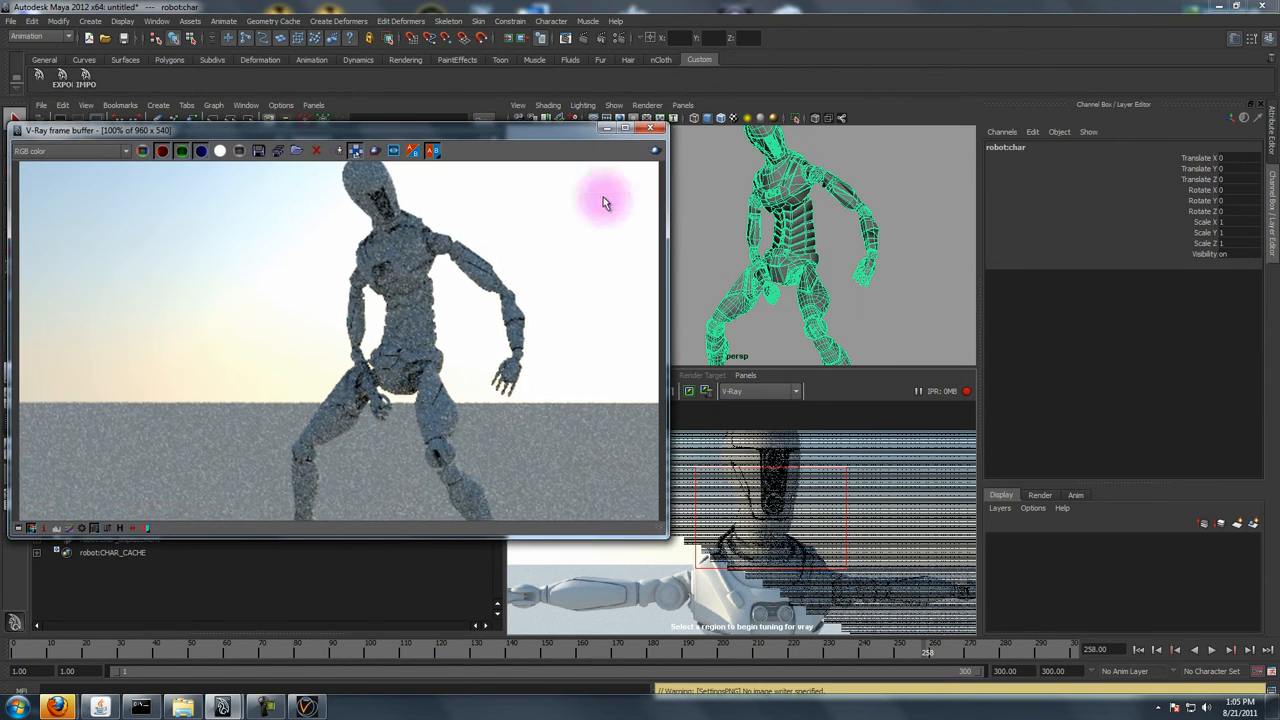
- Check the robot's poses in the live V-Ray render at frames 273, 284 and 296
left_click(977, 652)
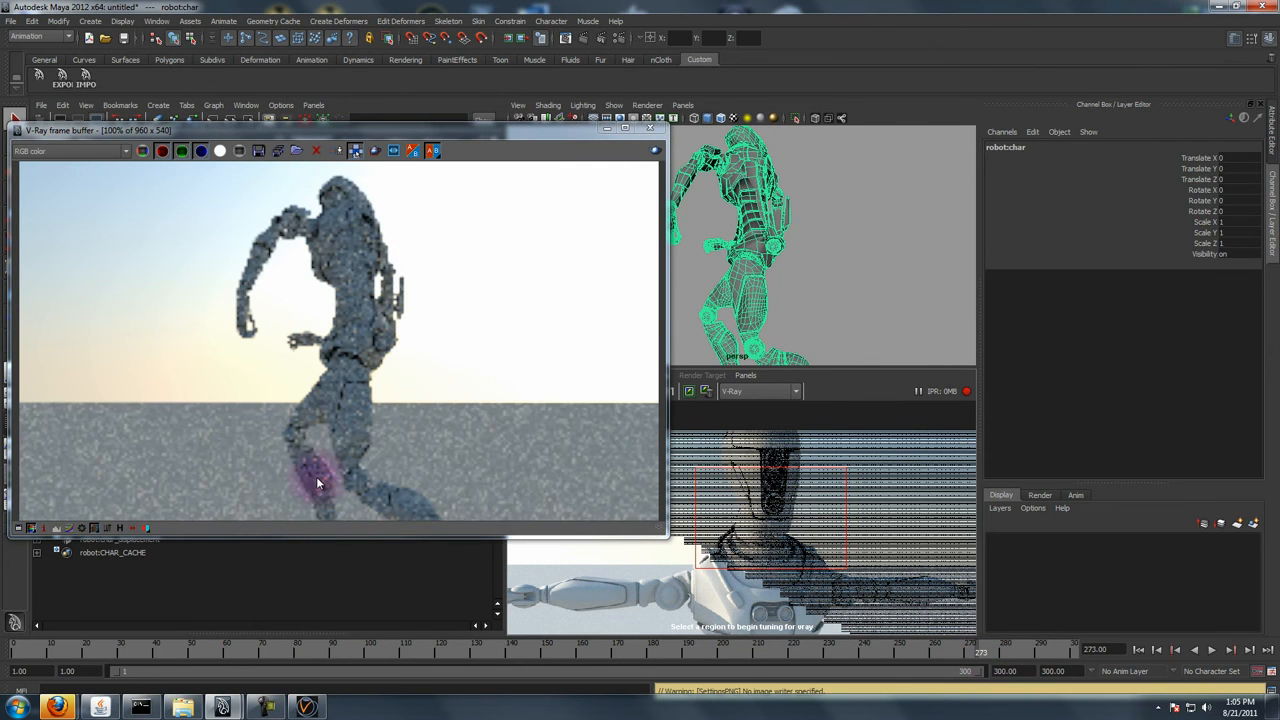
left_click(1022, 652)
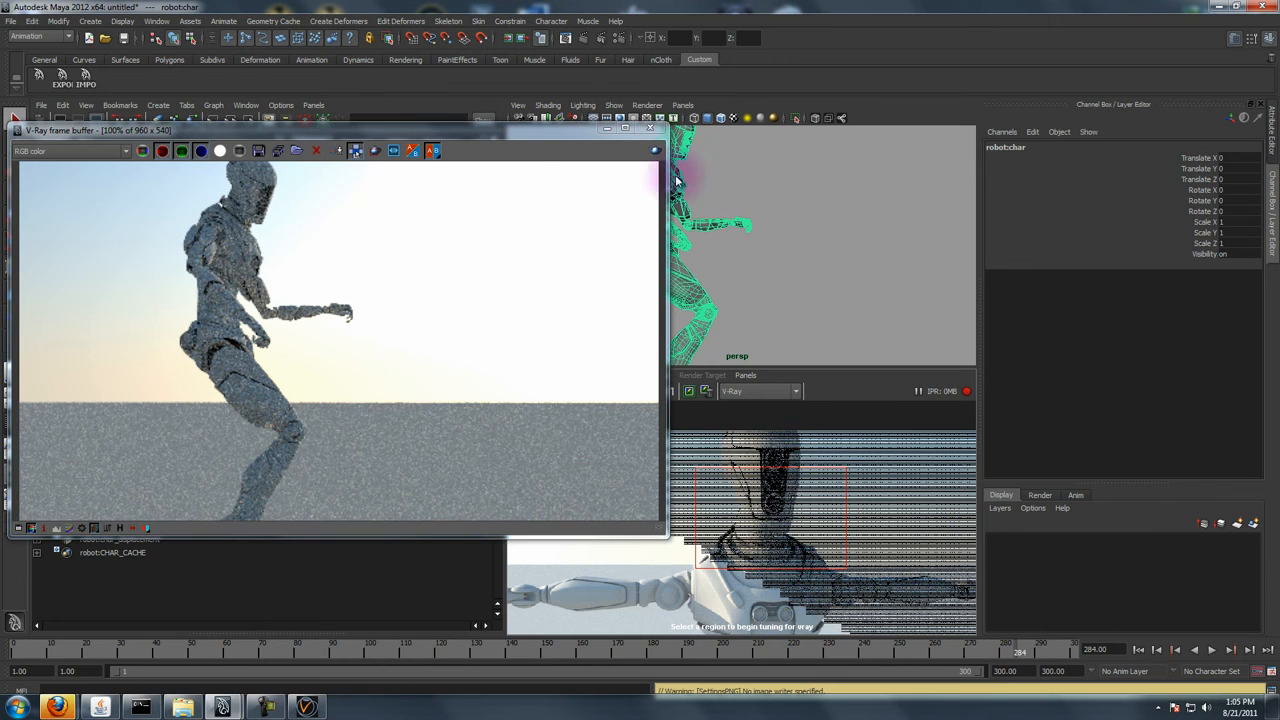
left_click_drag(530, 137, 609, 267)
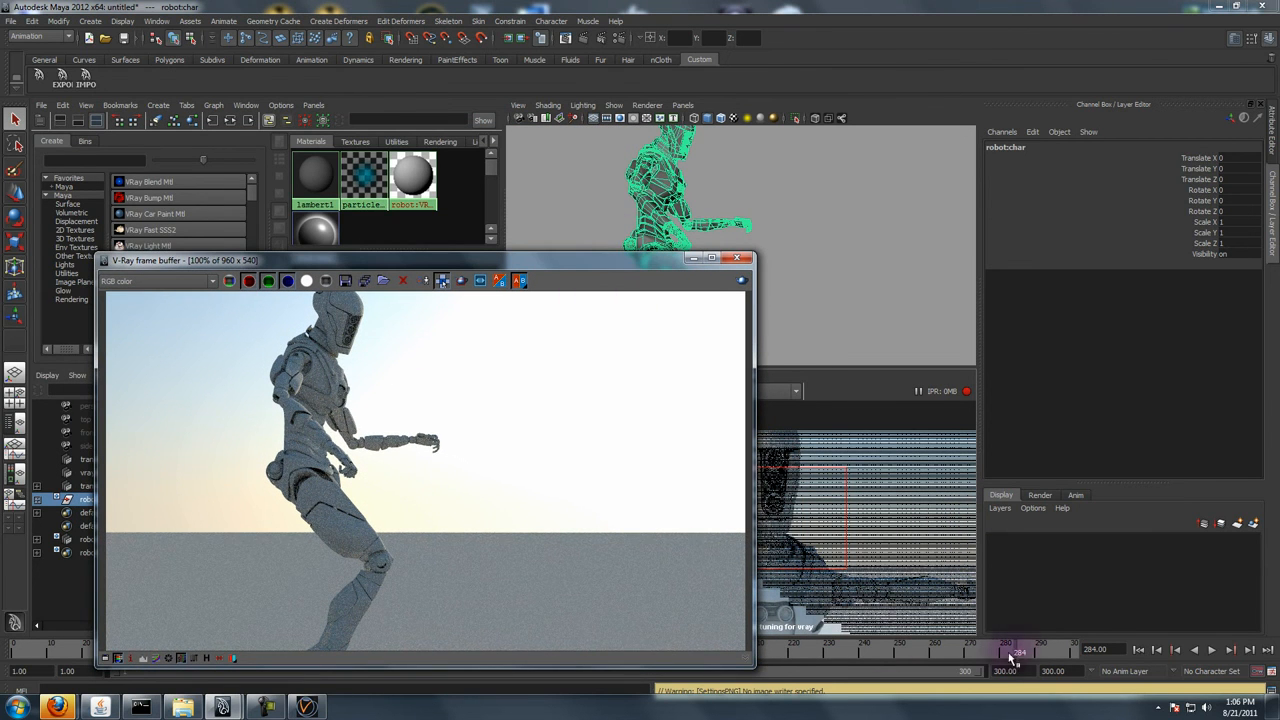
left_click_drag(1040, 657, 1062, 657)
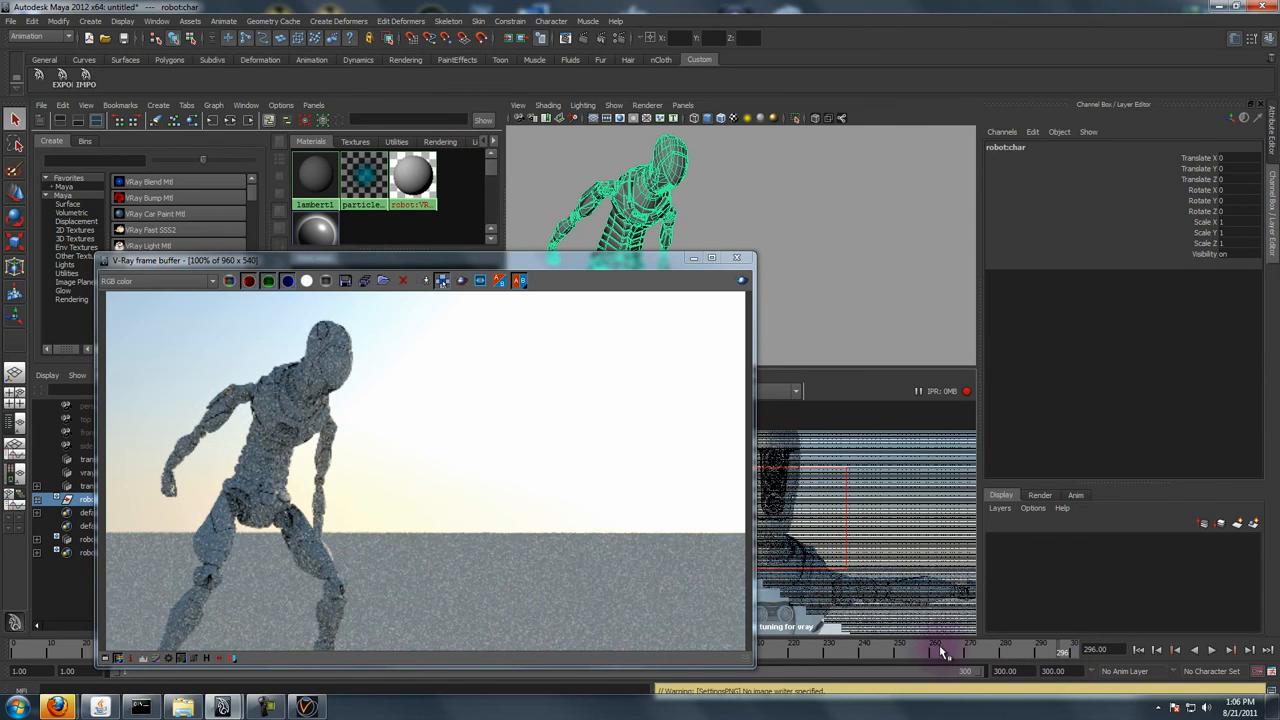
left_click_drag(511, 268, 726, 144)
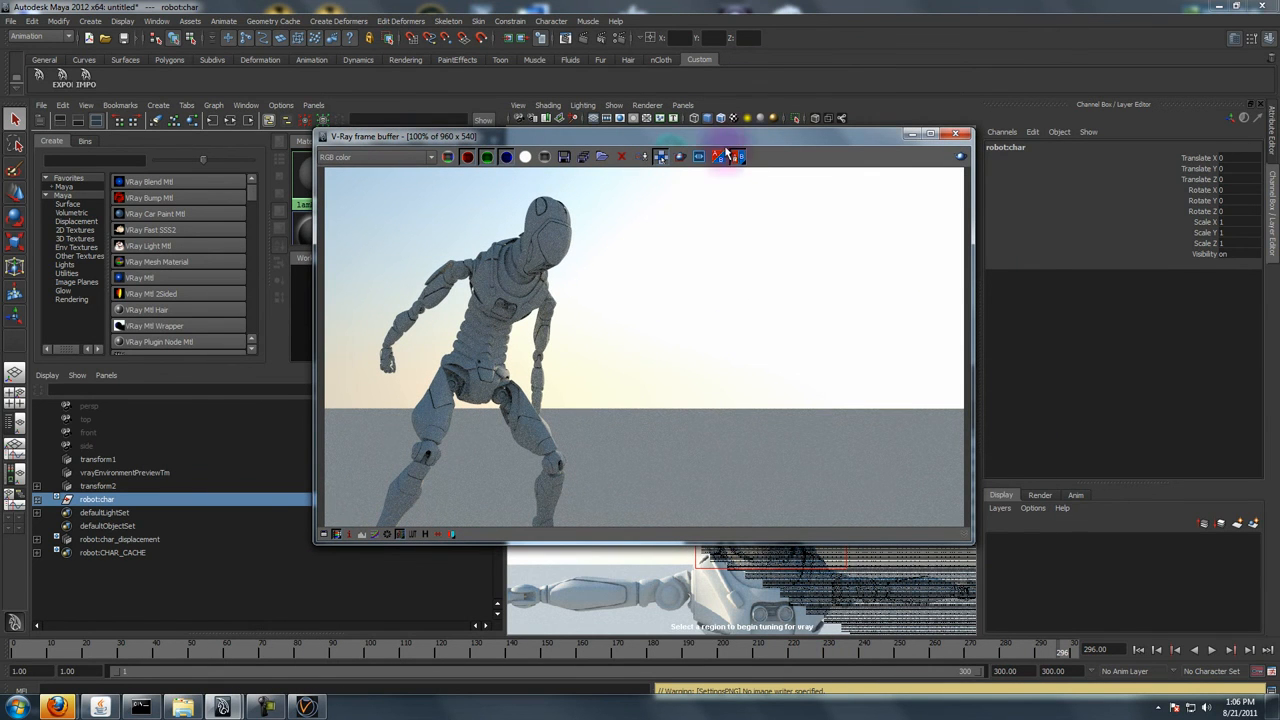
- Inspect the robot's torso and arm up close from another angle in the live V-Ray render
left_click_drag(702, 136, 629, 348)
left_click_drag(592, 259, 621, 230, "alt")
right_click_drag(621, 230, 672, 288, "alt")
right_click_drag(664, 232, 780, 277, "alt")
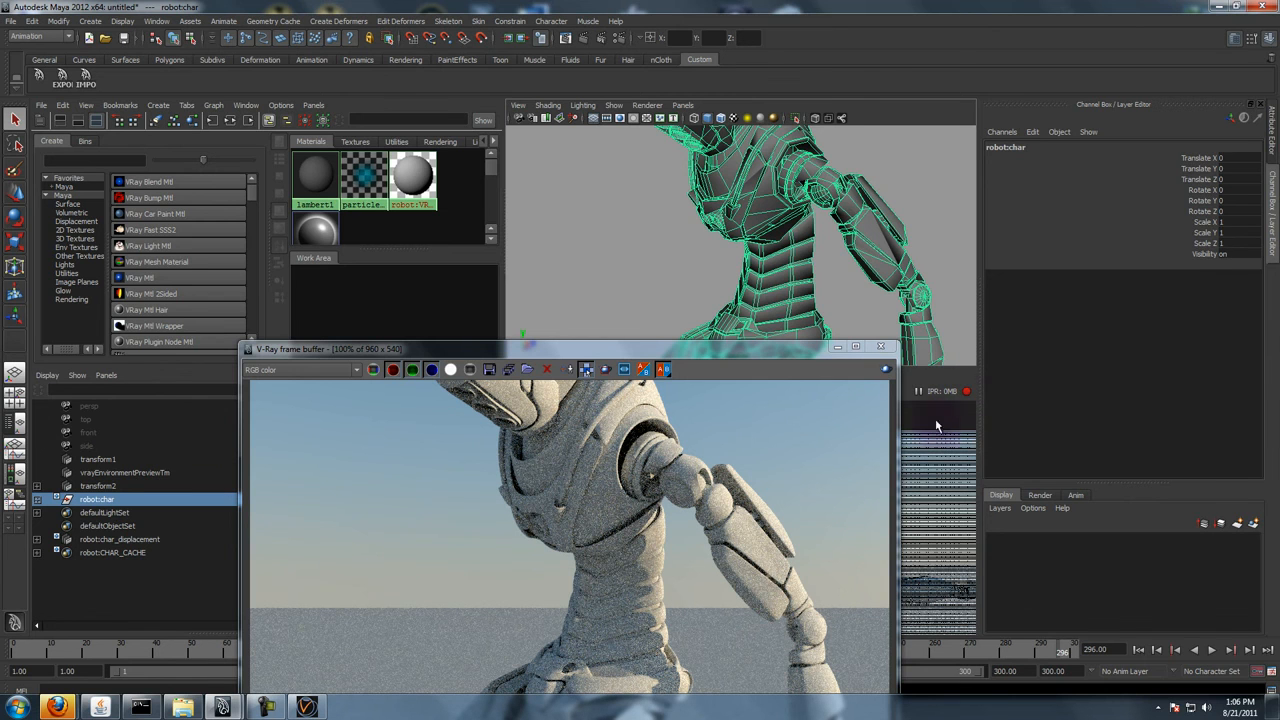
- Set the V-Ray RT engine type to OpenCL (single kernel) with a GPU ray bundle size of 128
left_click(617, 37)
left_click(700, 154)
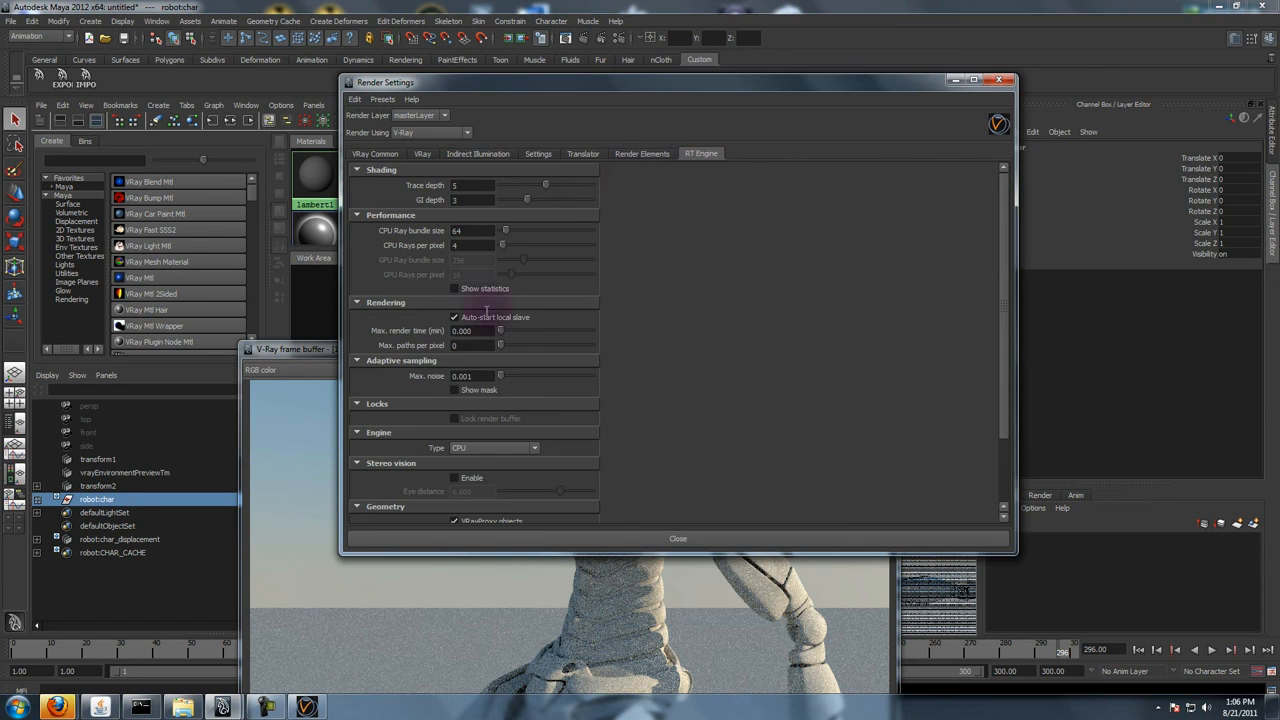
left_click(484, 468)
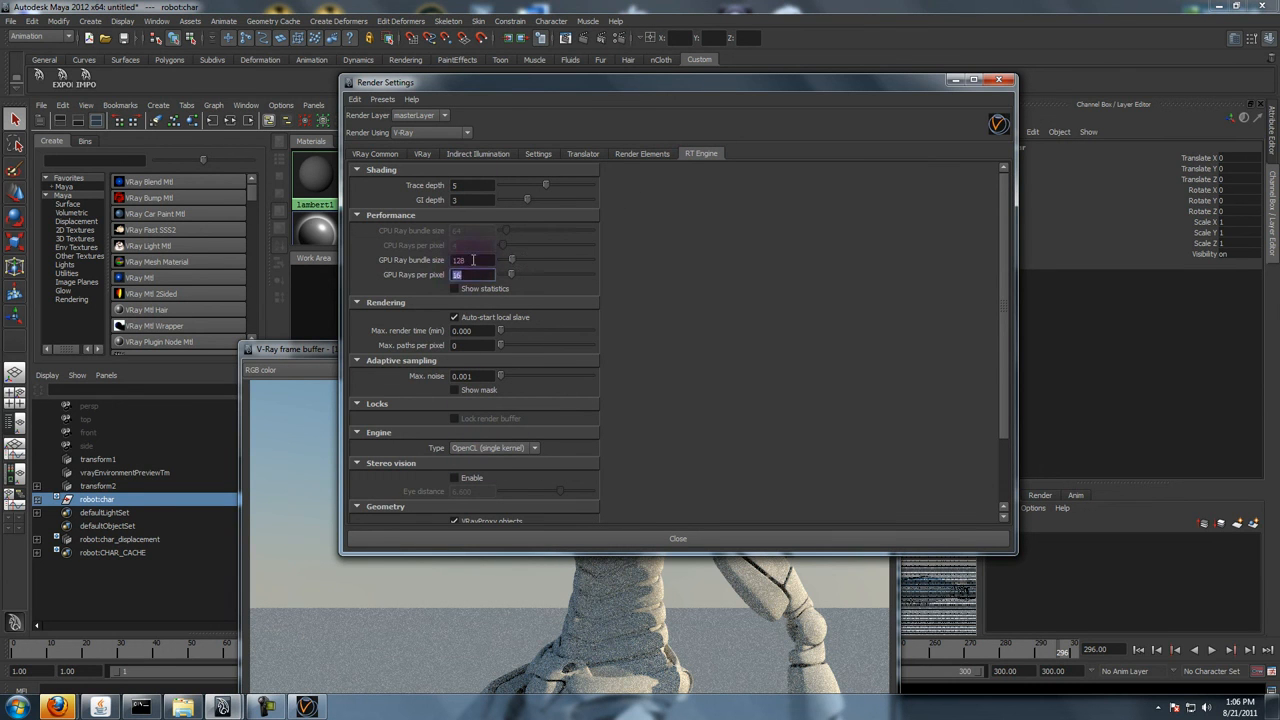
left_click(587, 540)
- Minimize the separate Render View window and frame the whole robot in the perspective view, clear of the V-Ray frame buffer
left_click(596, 250)
left_click_drag(596, 250, 601, 243, "alt")
left_click(617, 31)
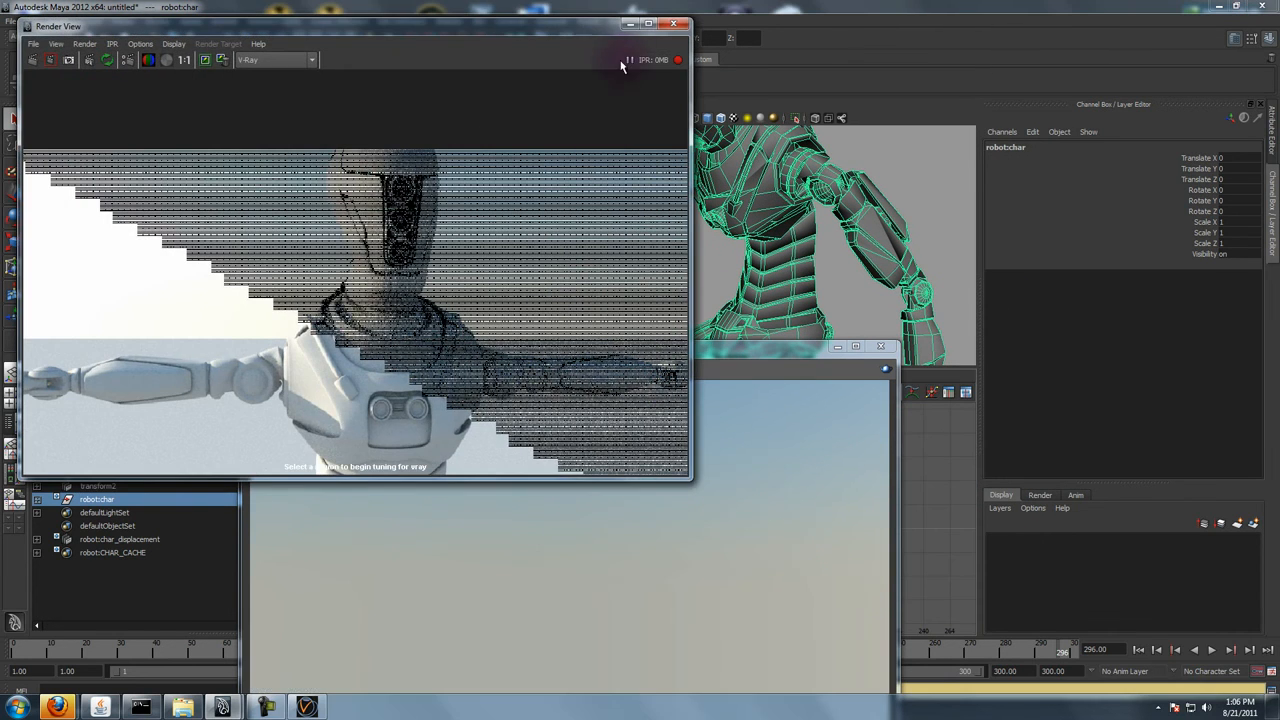
left_click(635, 25)
left_click_drag(591, 349, 441, 211)
right_click_drag(922, 268, 702, 186, "alt")
left_click_drag(837, 206, 795, 220, "alt")
left_click_drag(652, 209, 861, 435)
left_click(720, 234)
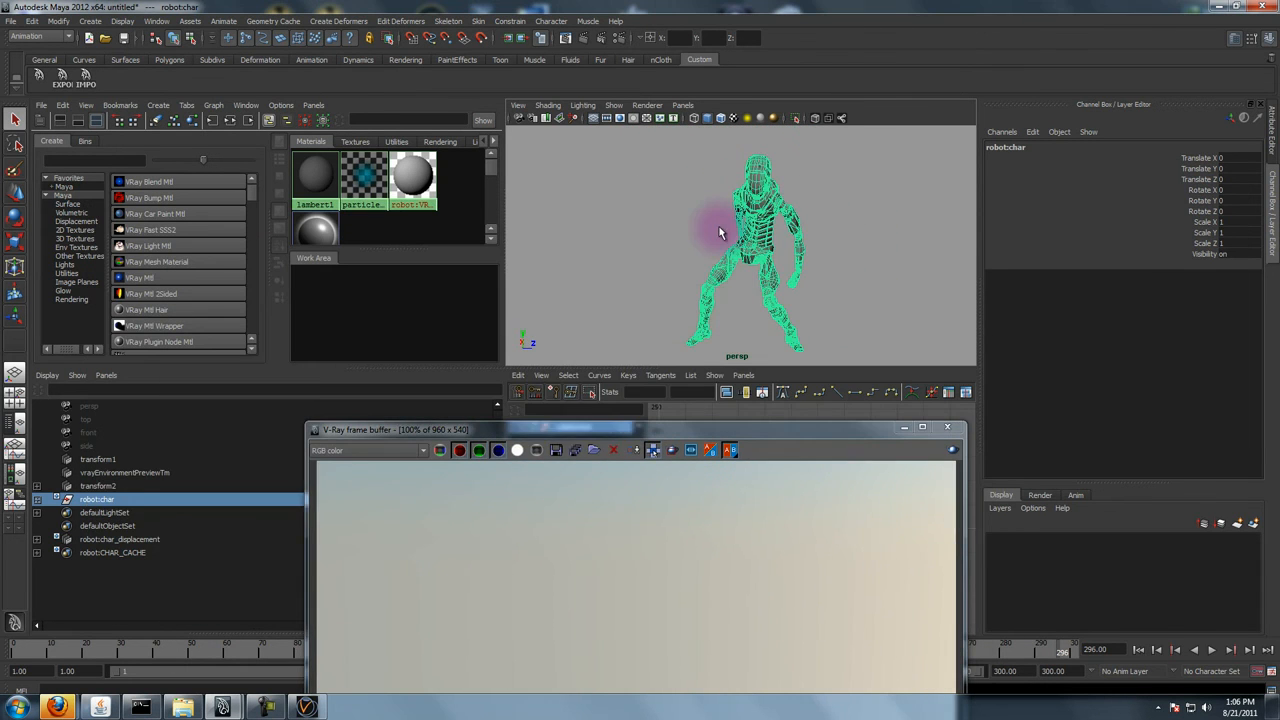
- Select the robot's collar mesh and show the render stats of its shape, keeping the V-Ray frame buffer out of the way
left_click(776, 213)
key("ctrl+a")
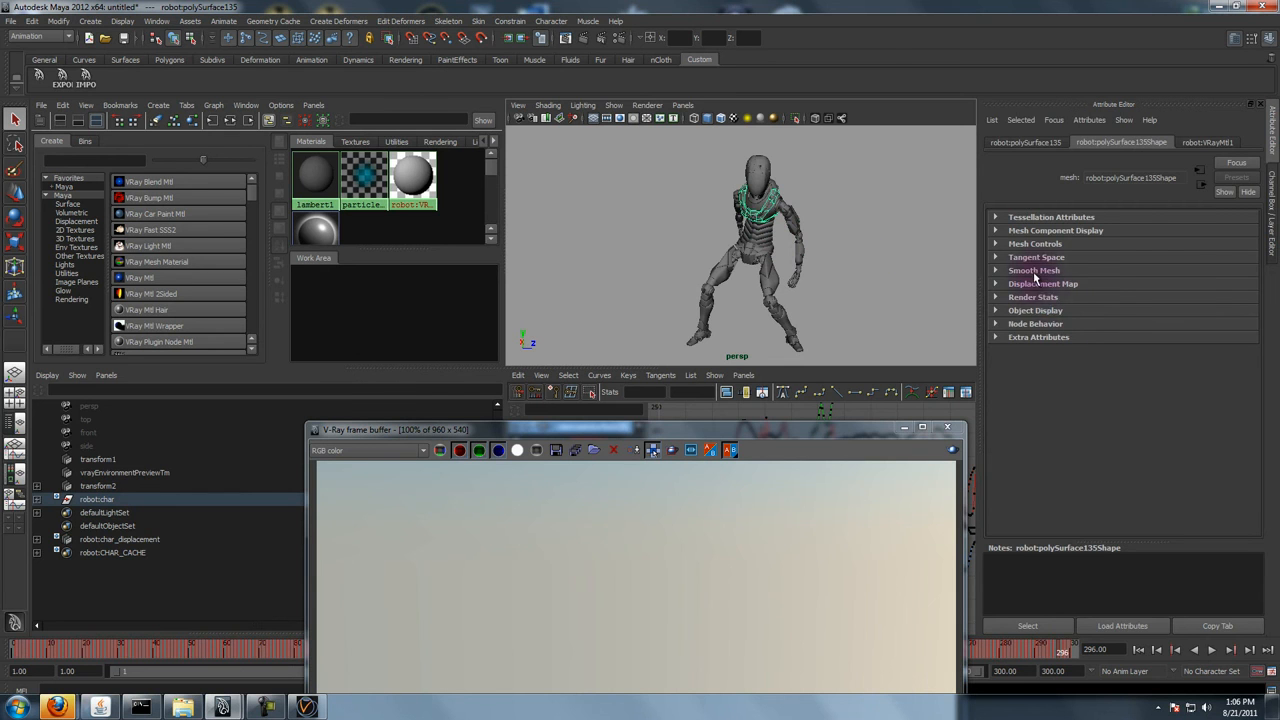
left_click(1040, 298)
right_click_drag(738, 230, 788, 246, "alt")
left_click_drag(782, 225, 734, 222, "alt")
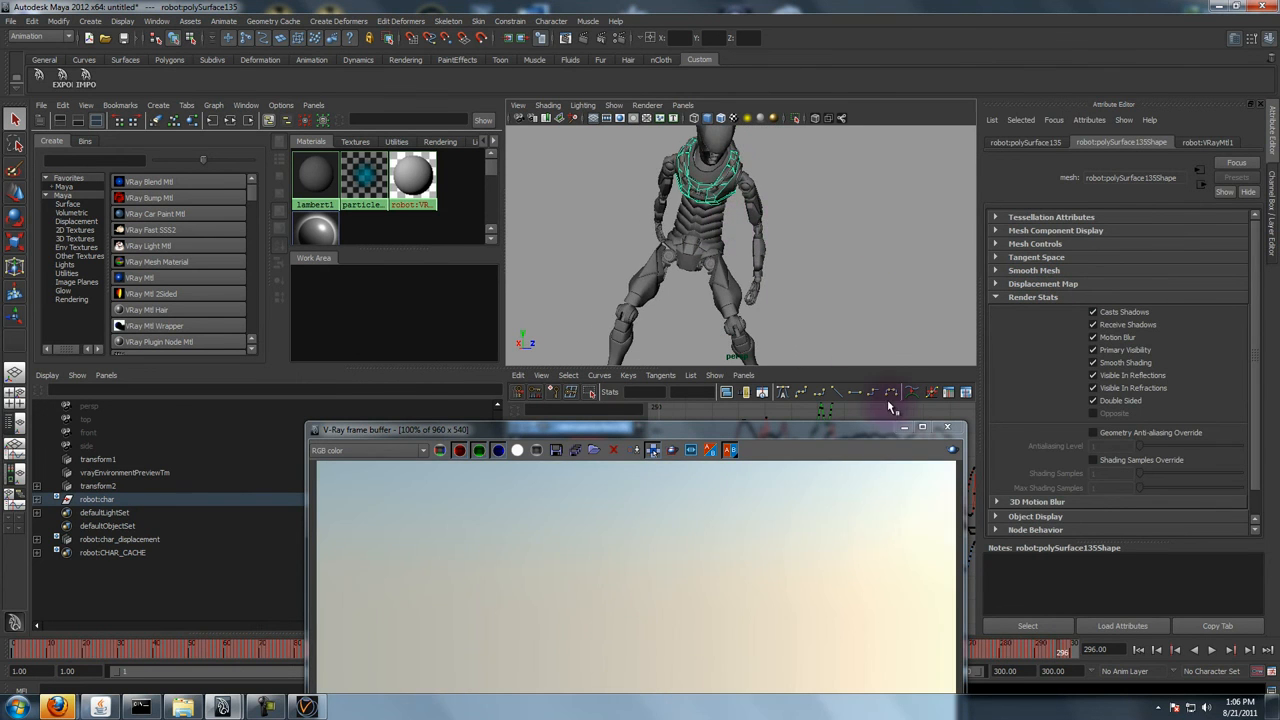
left_click_drag(832, 430, 524, 359)
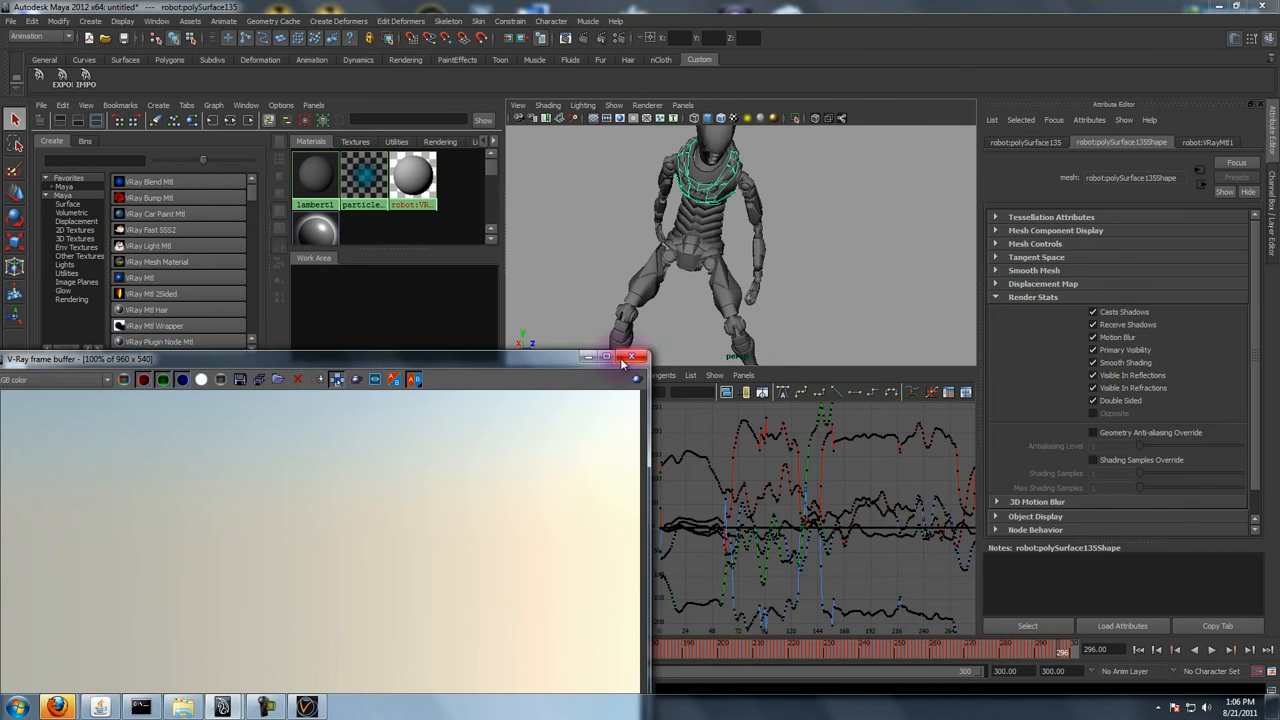